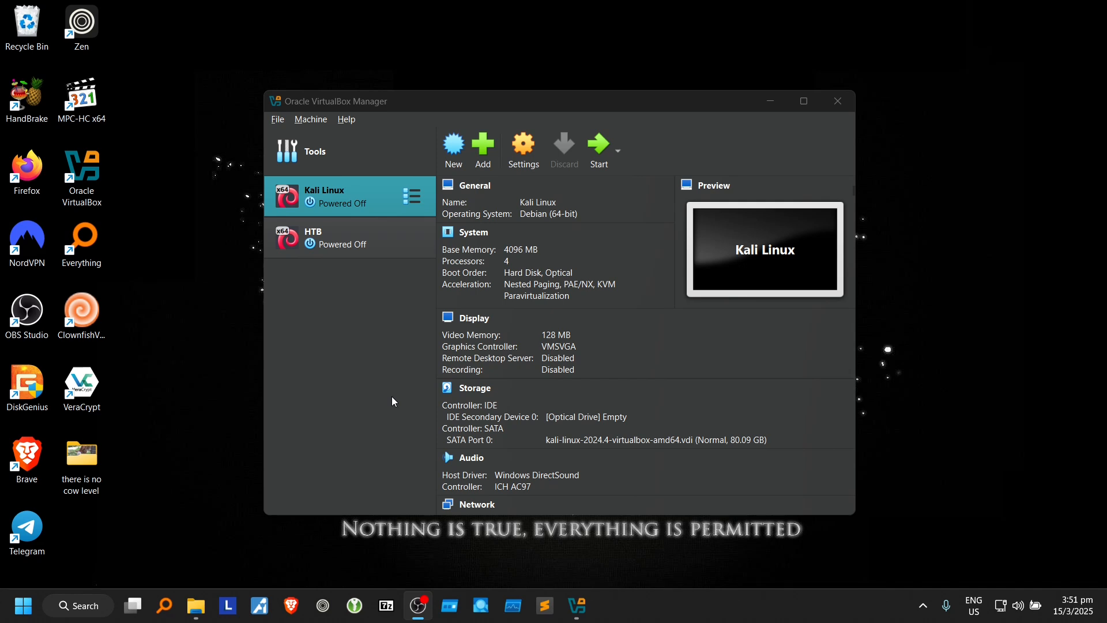
Step: Start the Kali Linux virtual machine and log in with the account username and password
{"action": "left_click", "coordinate": [599, 157]}
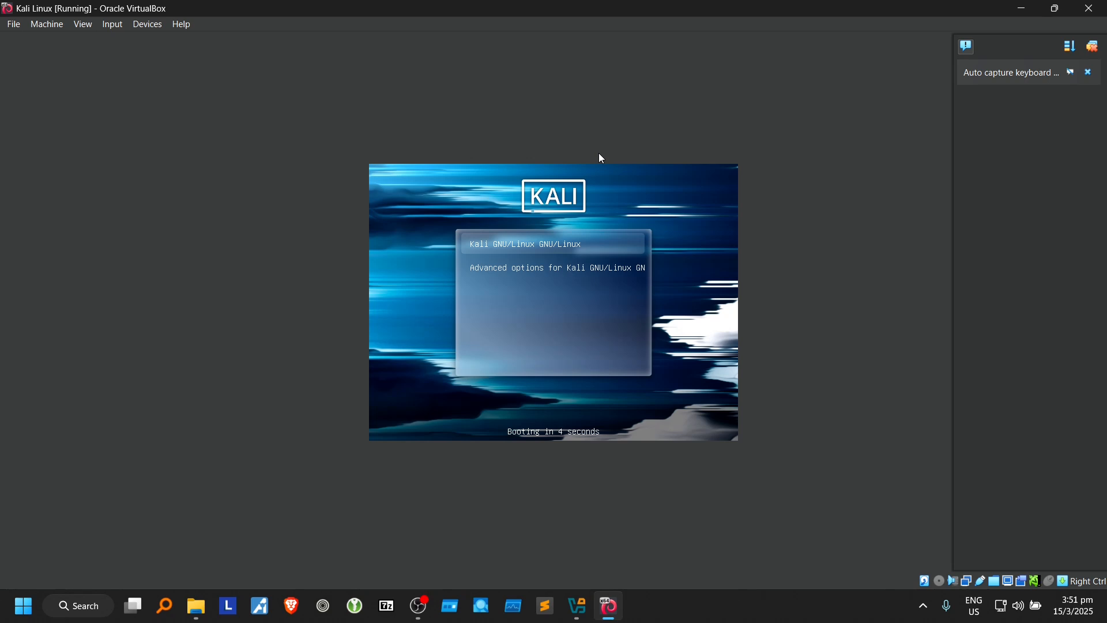
{"action": "key", "text": "Return"}
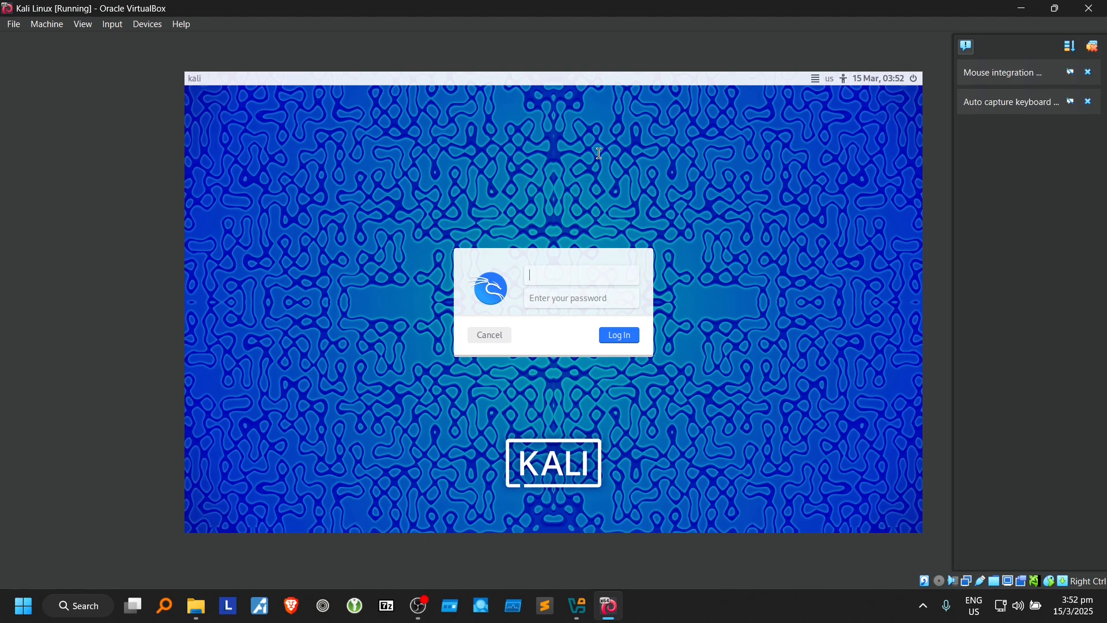
{"action": "type", "text": "kali"}
{"action": "key", "text": "Tab"}
{"action": "type", "text": "kali"}
{"action": "left_click", "coordinate": [616, 333]}
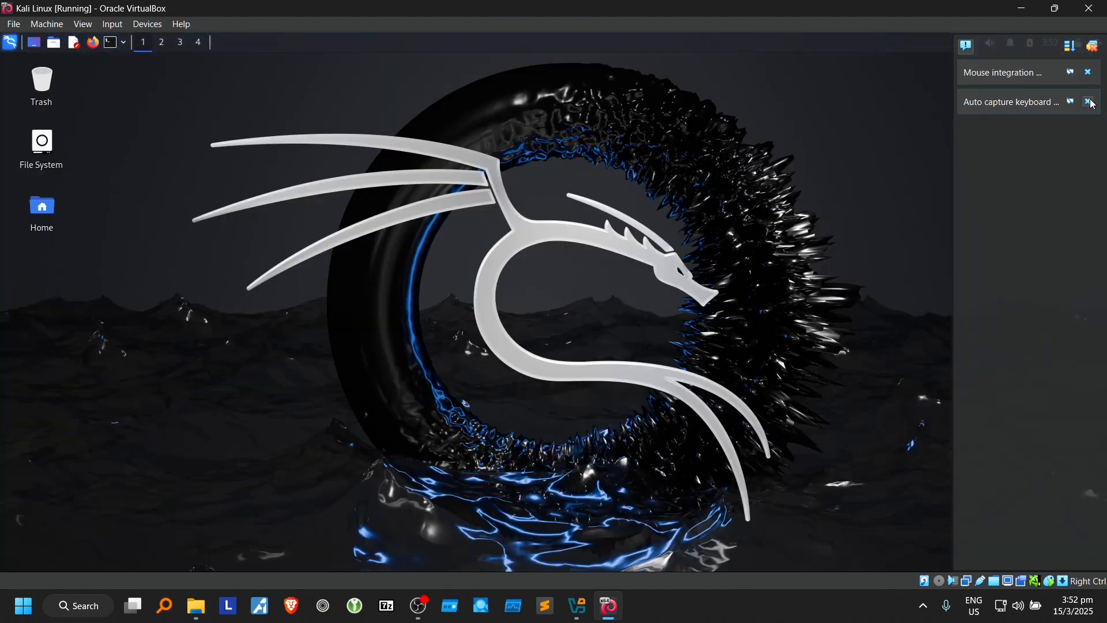
Step: Dismiss the keyboard capture and mouse integration notifications and open Firefox in the Kali desktop
{"action": "left_click", "coordinate": [1089, 102]}
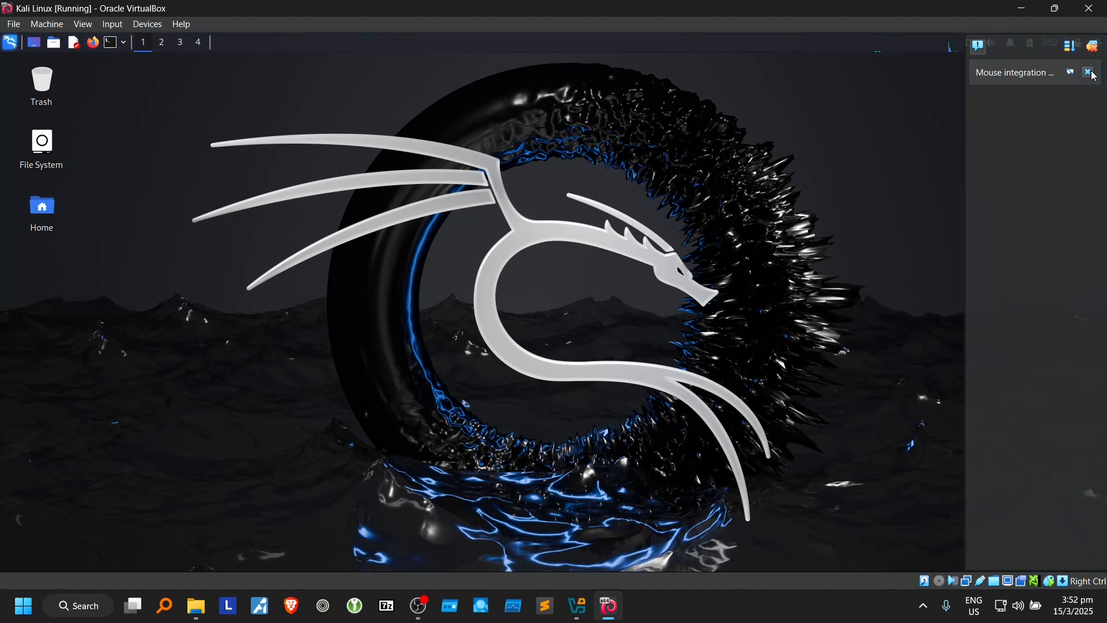
{"action": "left_click", "coordinate": [1089, 73]}
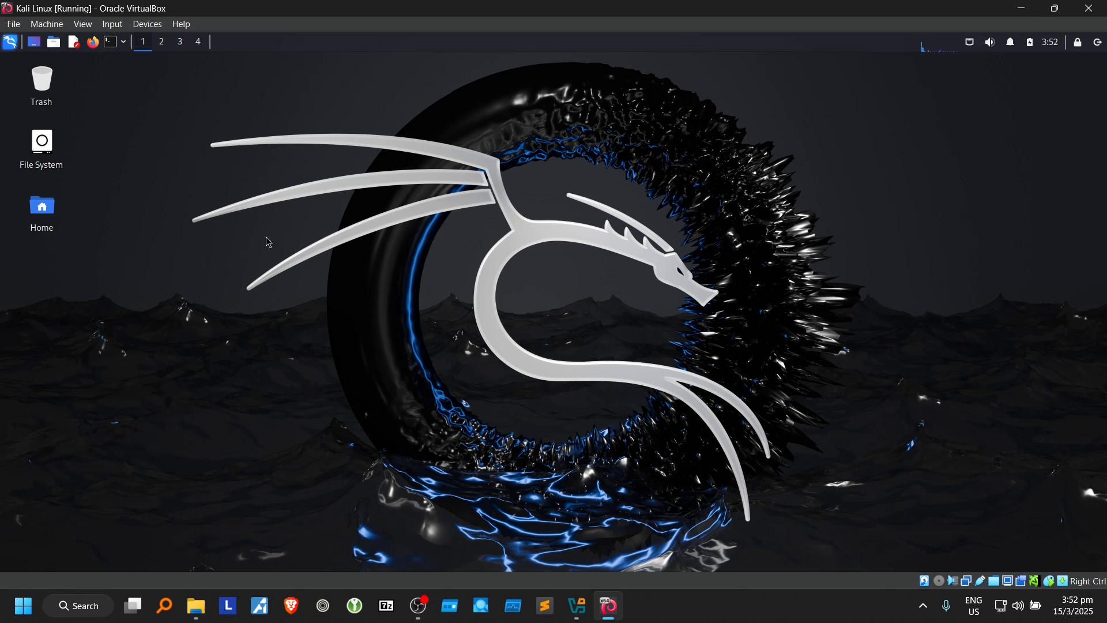
{"action": "left_click", "coordinate": [98, 48]}
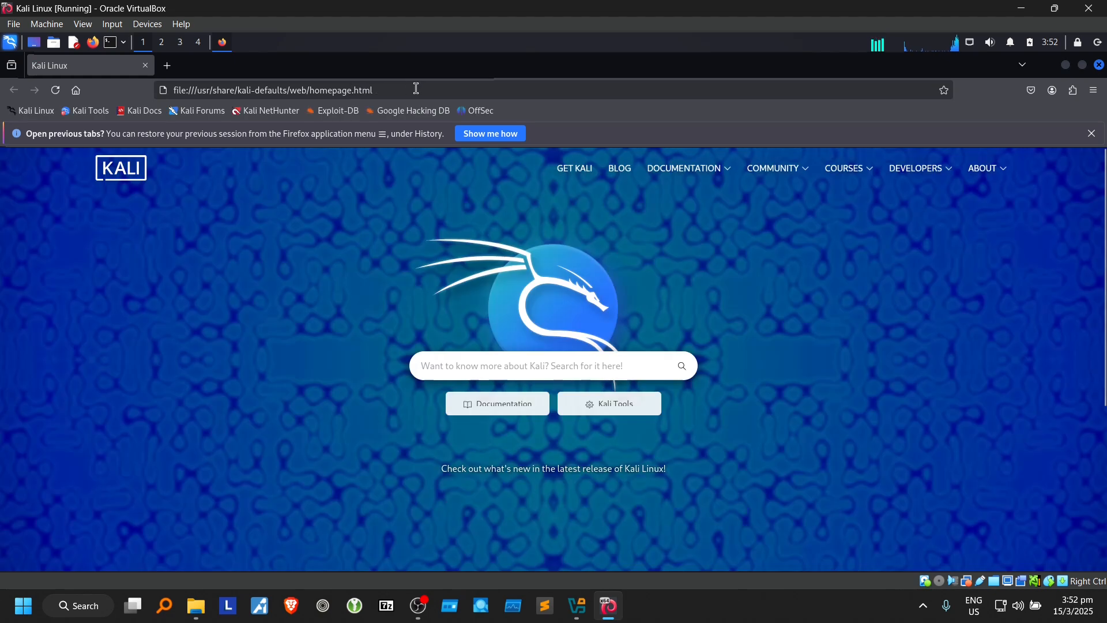
{"action": "left_click", "coordinate": [416, 89]}
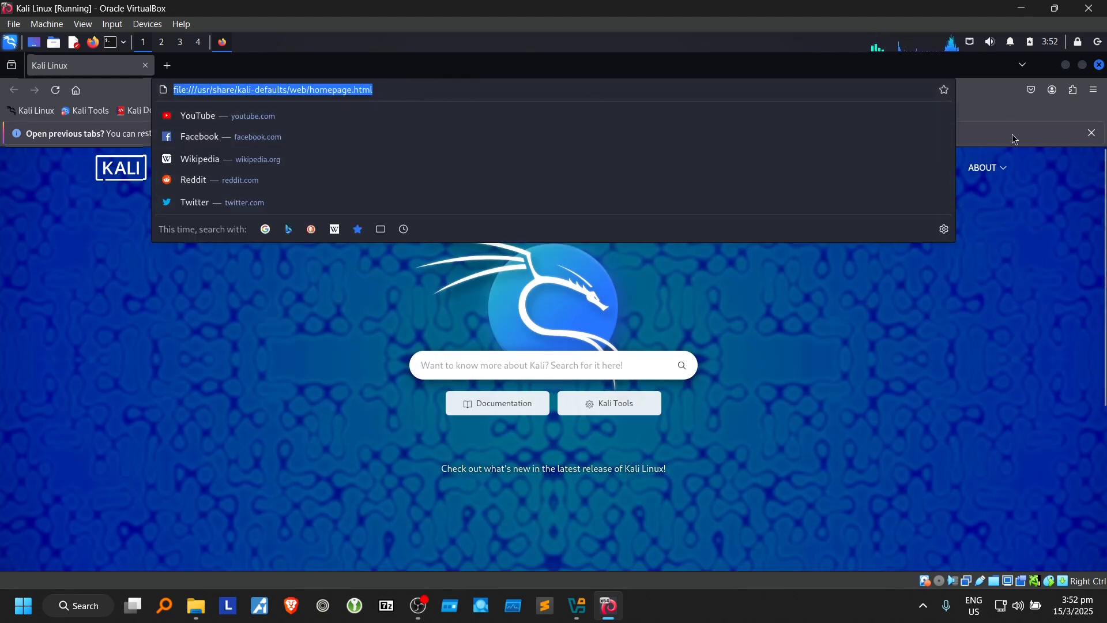
{"action": "left_click", "coordinate": [992, 113]}
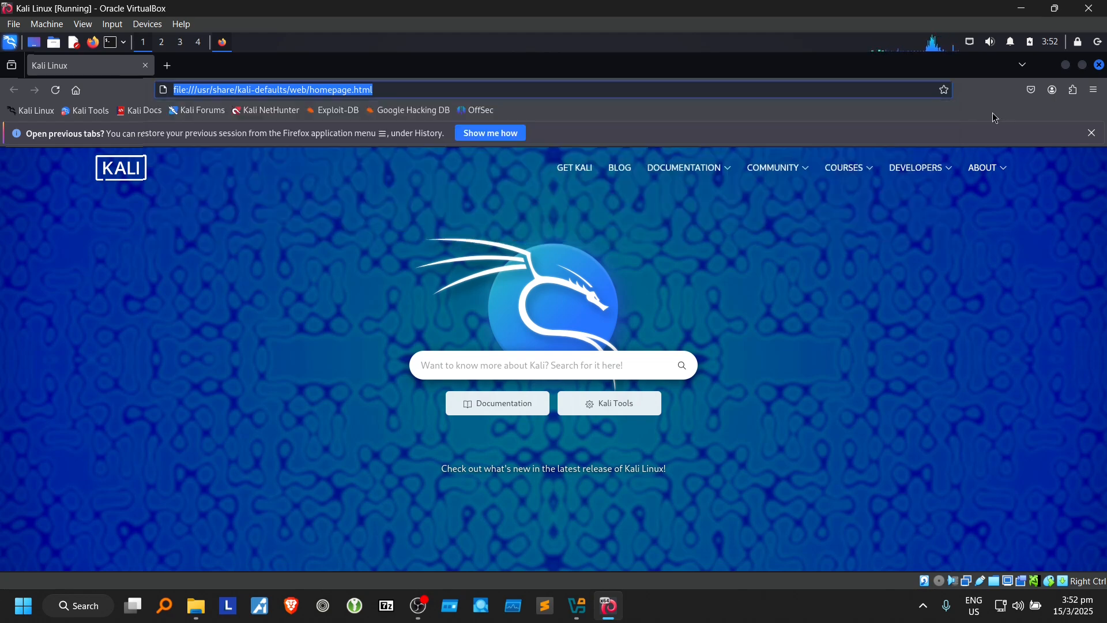
{"action": "left_click", "coordinate": [811, 305]}
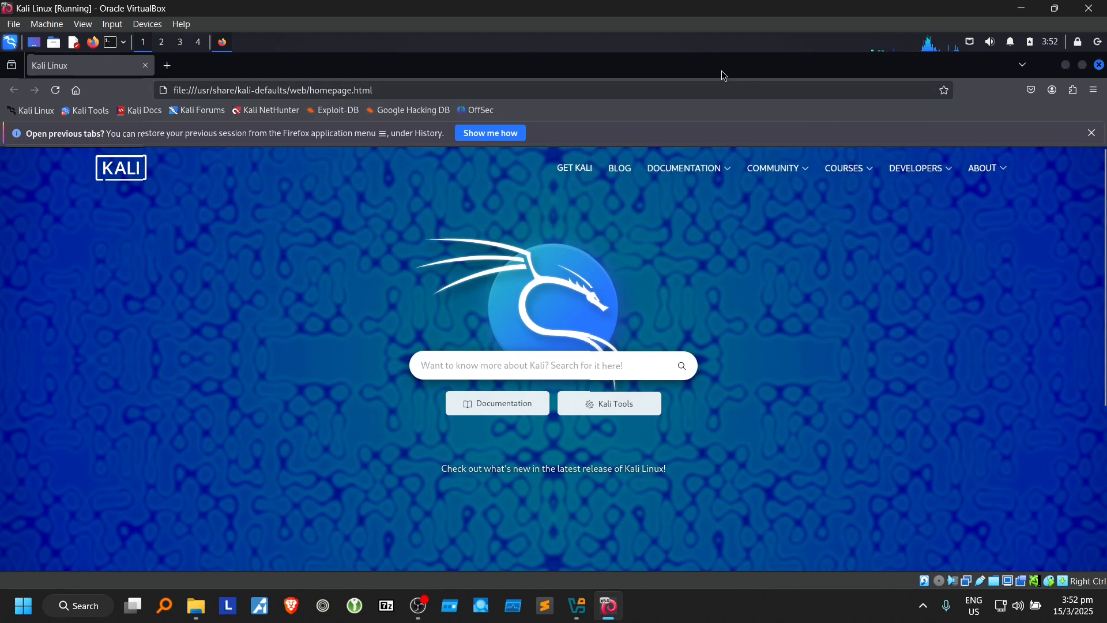
{"action": "left_click", "coordinate": [1094, 91]}
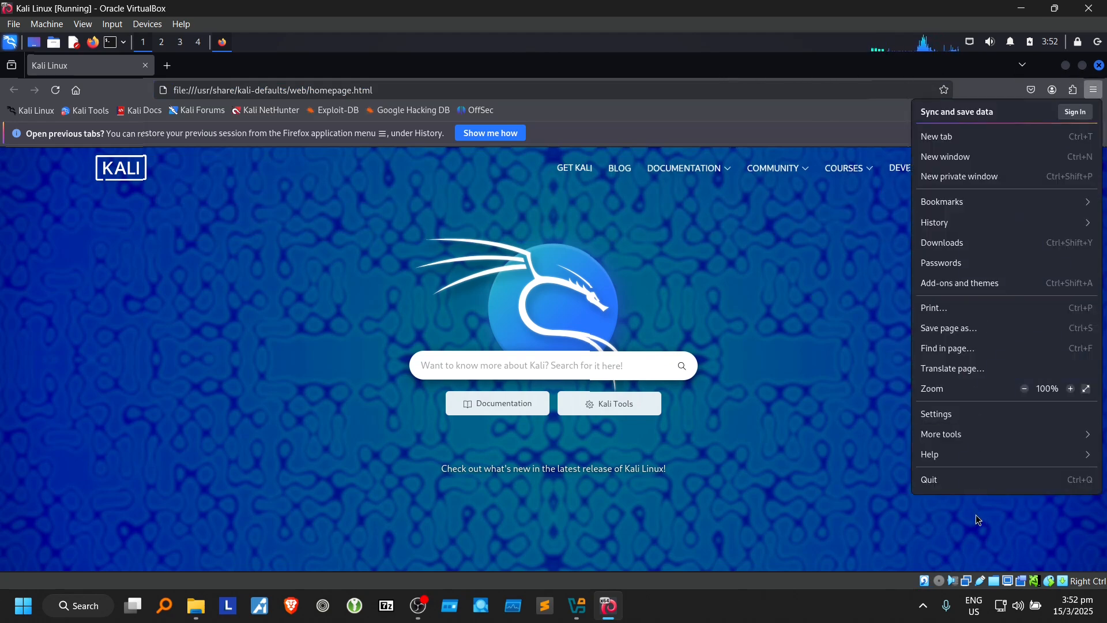
{"action": "left_click", "coordinate": [966, 459]}
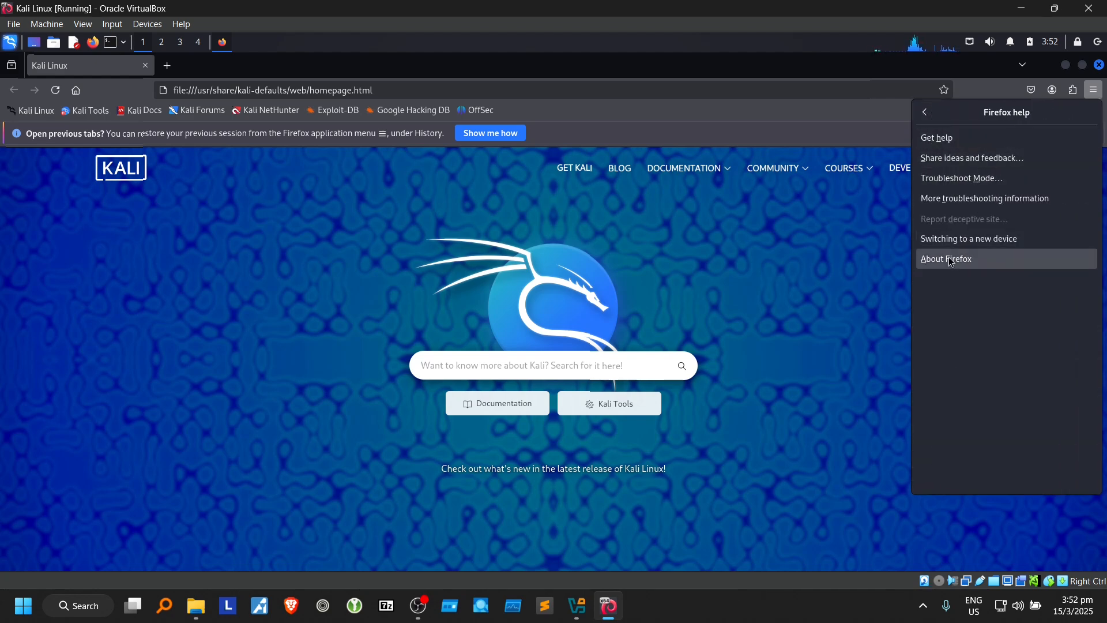
{"action": "left_click", "coordinate": [930, 114]}
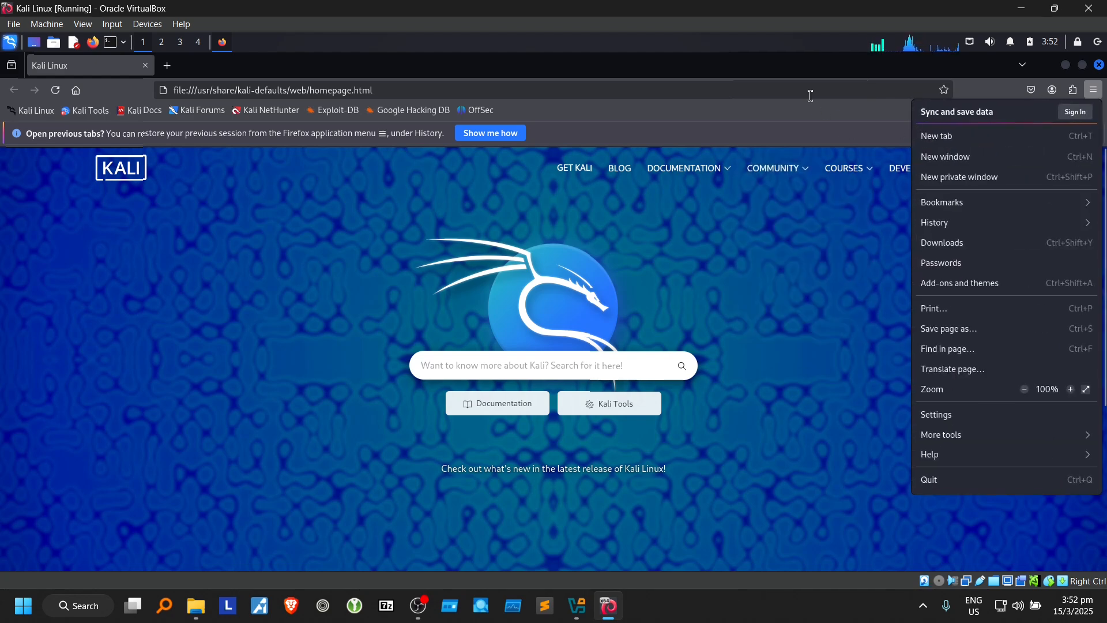
Step: Load startpage.com in the current browser tab
{"action": "left_click", "coordinate": [772, 90]}
{"action": "key", "text": "Escape"}
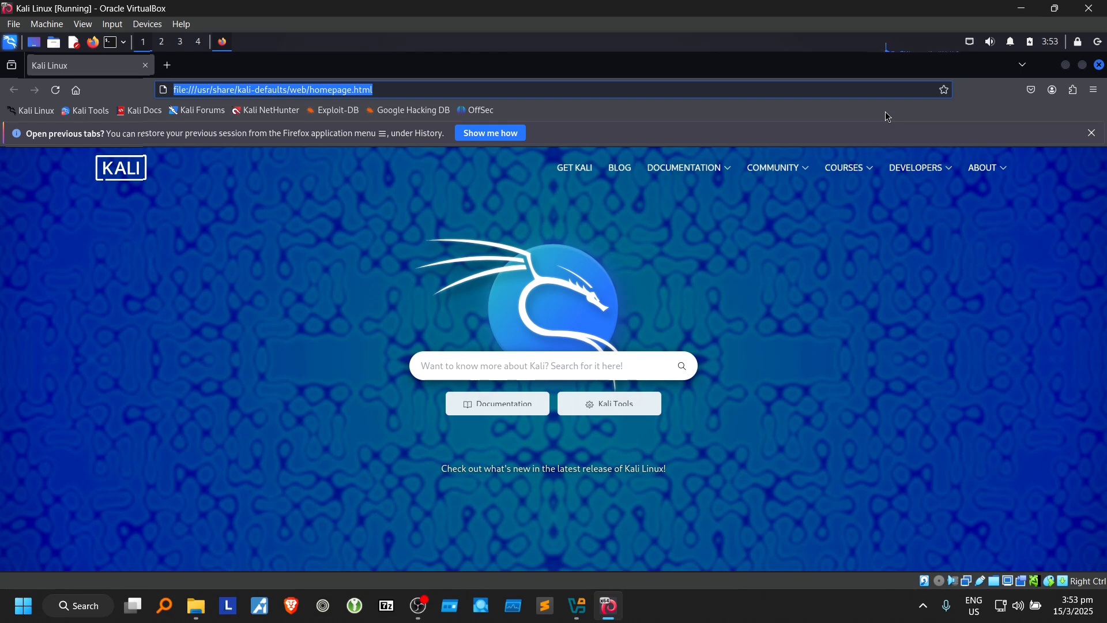
{"action": "type", "text": "startpage.com/"}
{"action": "key", "text": "Return"}
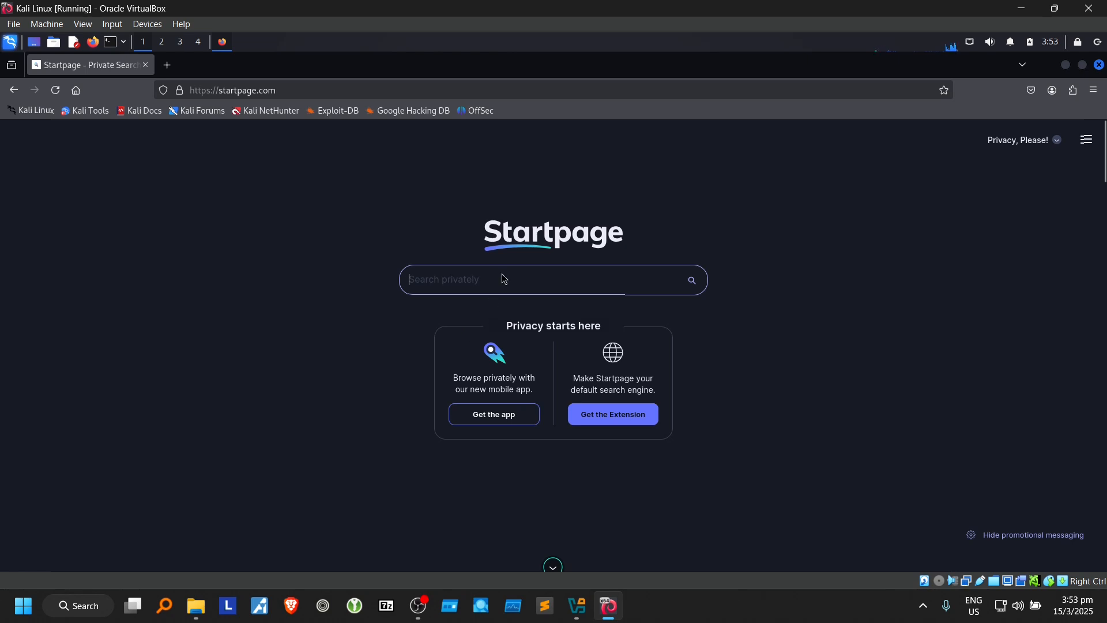
Step: Search Startpage for "burp suite" and open PortSwigger's Burp Suite result
{"action": "type", "text": "burp"}
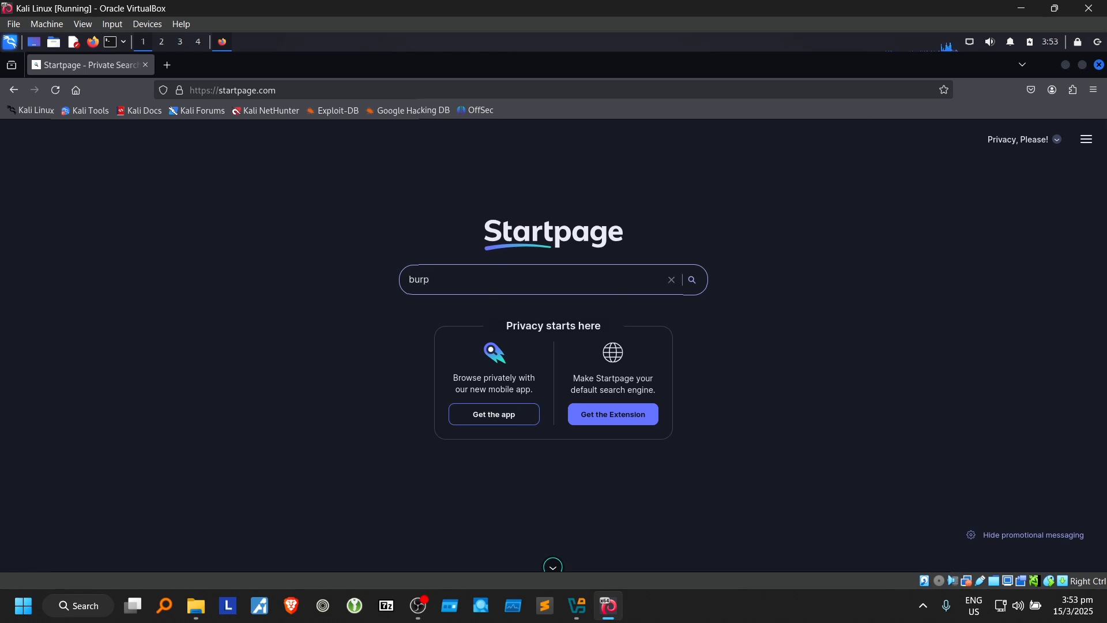
{"action": "type", "text": " suite"}
{"action": "key", "text": "Return"}
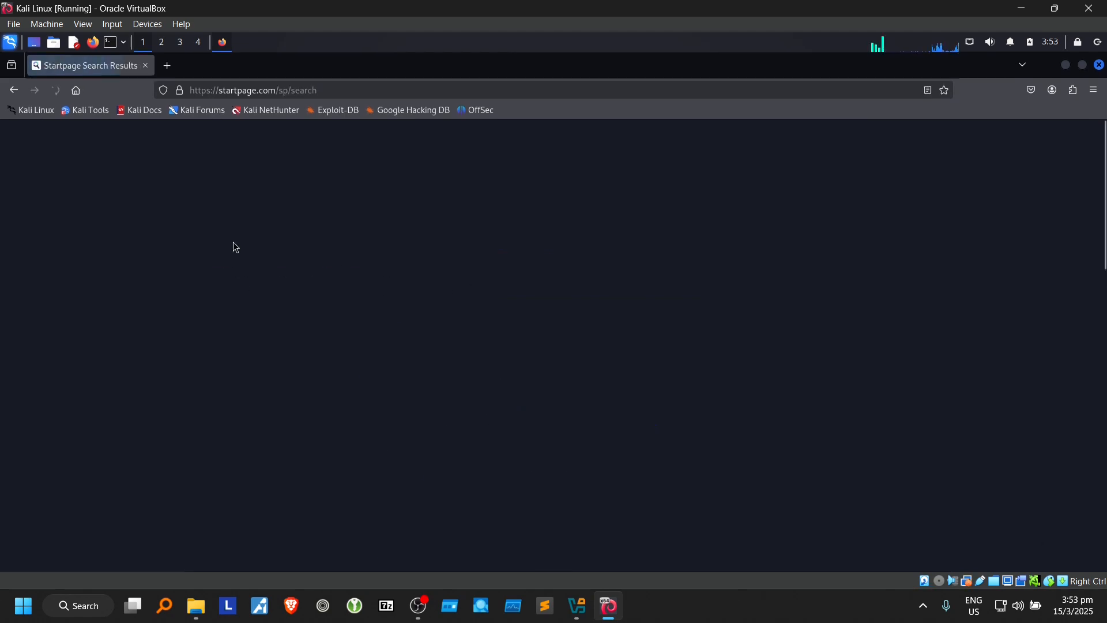
{"action": "left_click", "coordinate": [141, 271]}
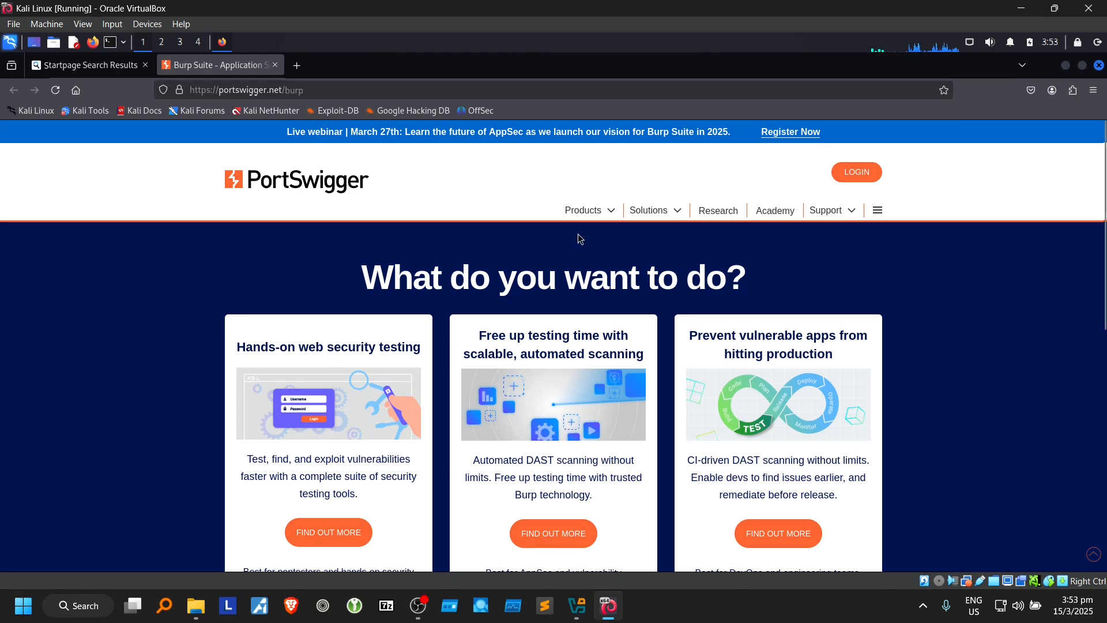
Step: Open the Burp Suite Professional page from PortSwigger's products and look over its product overview
{"action": "left_click", "coordinate": [612, 212]}
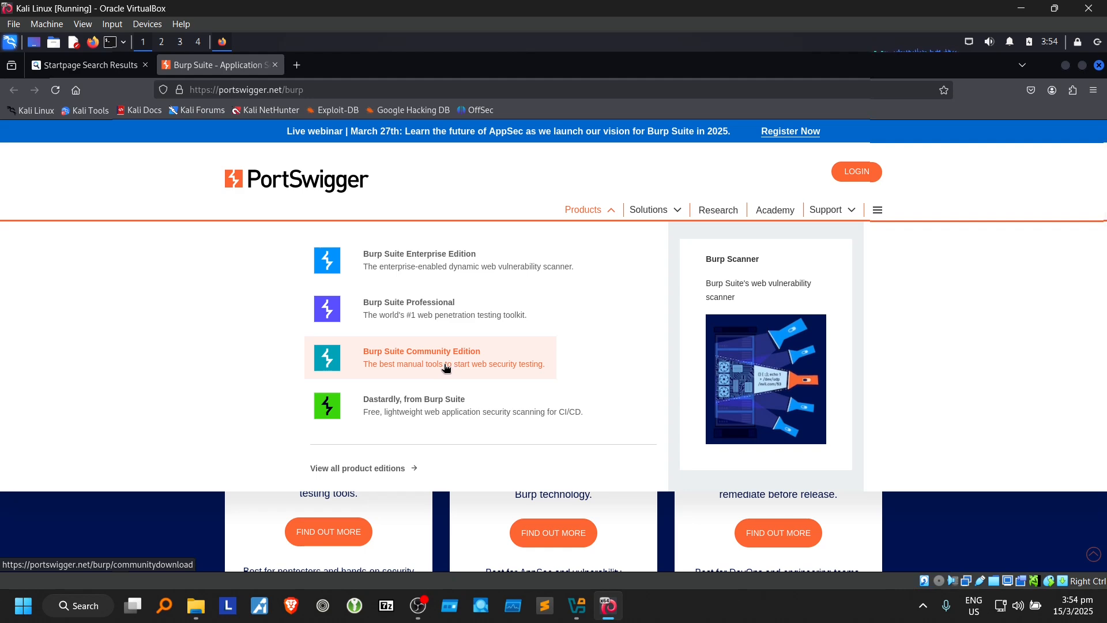
{"action": "left_click", "coordinate": [450, 314]}
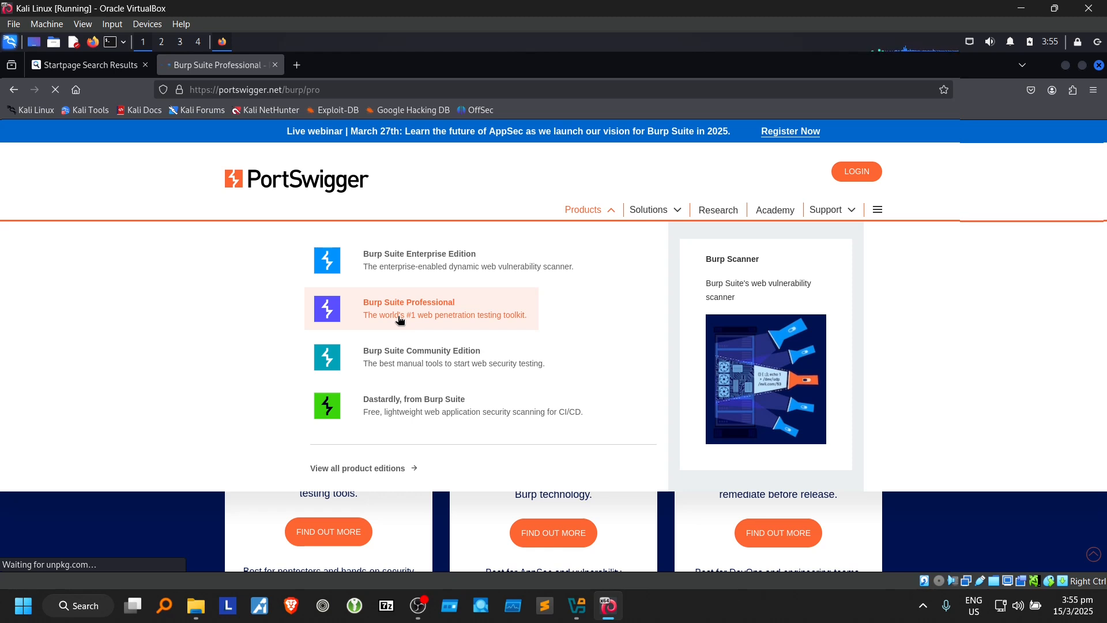
{"action": "key", "text": "ctrl+s"}
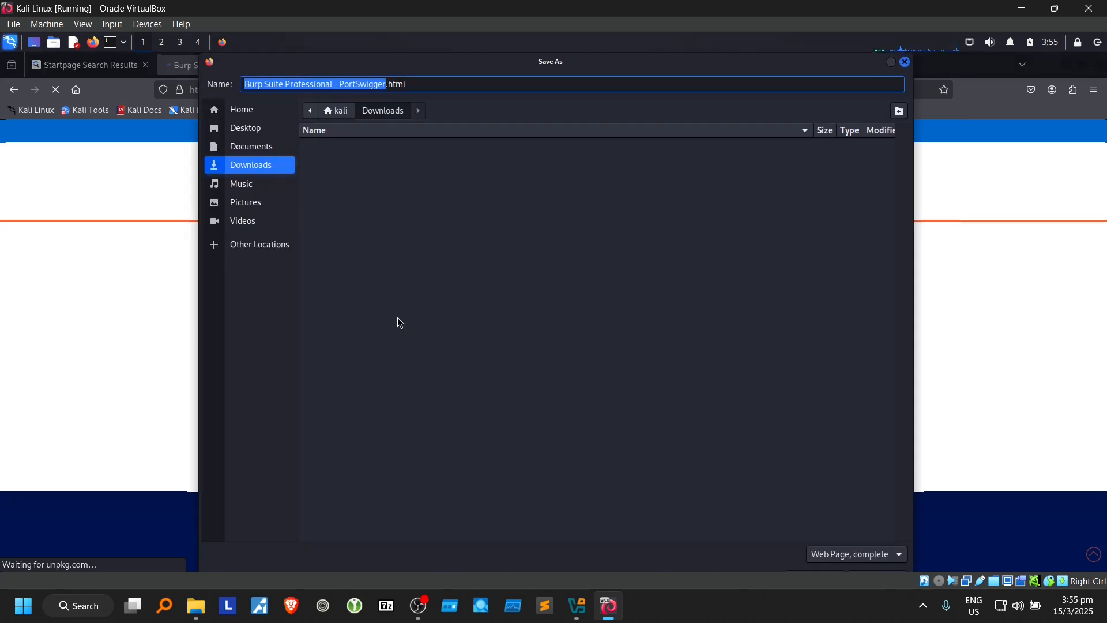
{"action": "left_click", "coordinate": [906, 62]}
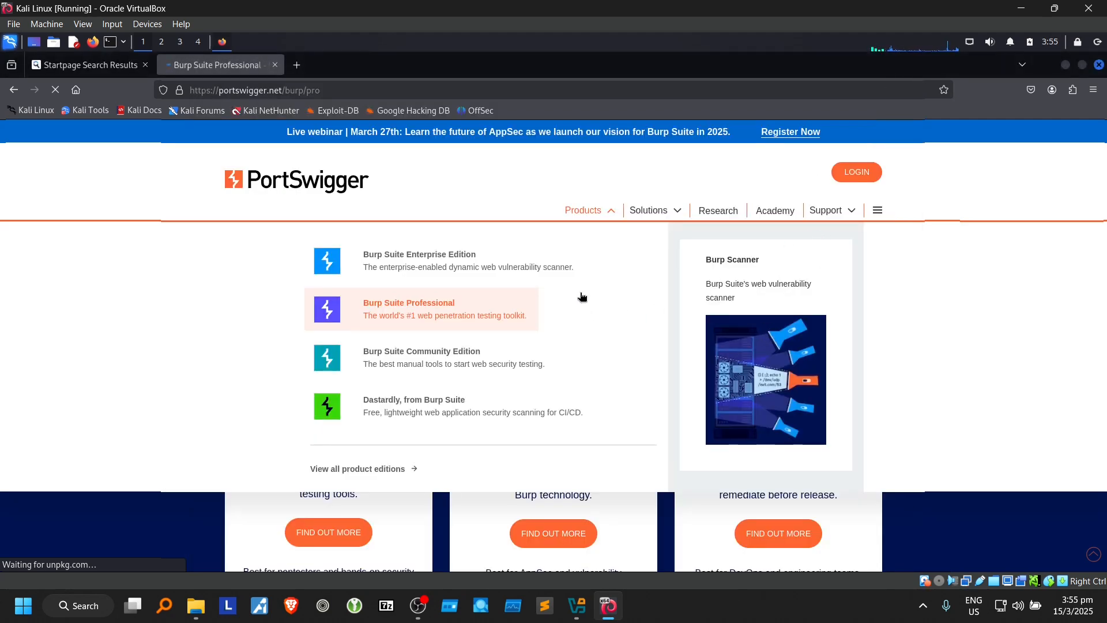
{"action": "key", "text": "alt+Tab"}
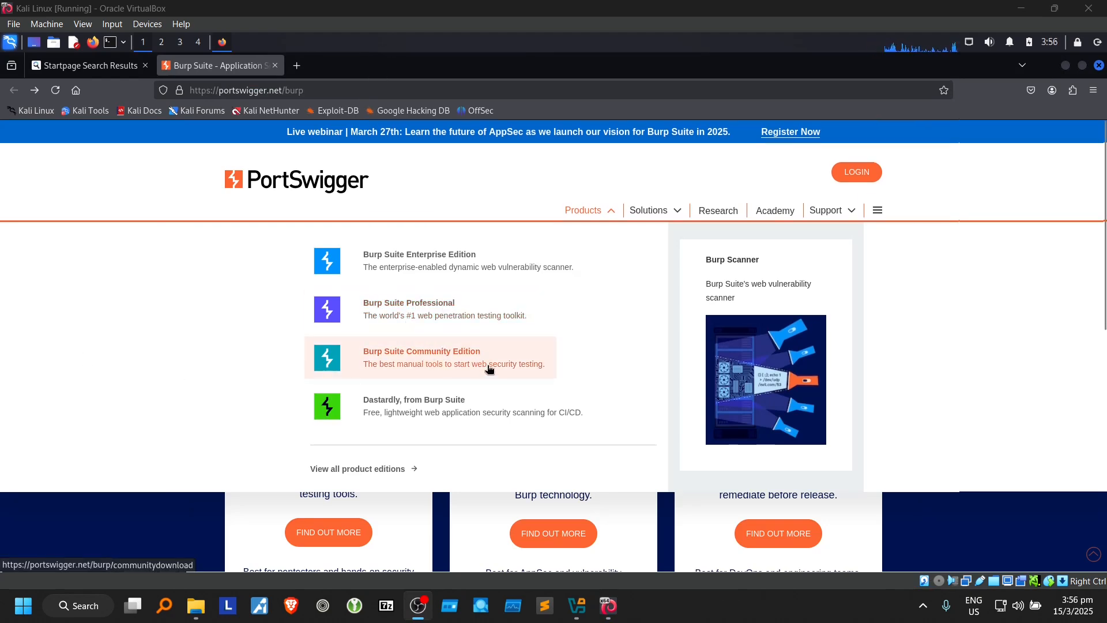
{"action": "left_click", "coordinate": [478, 317]}
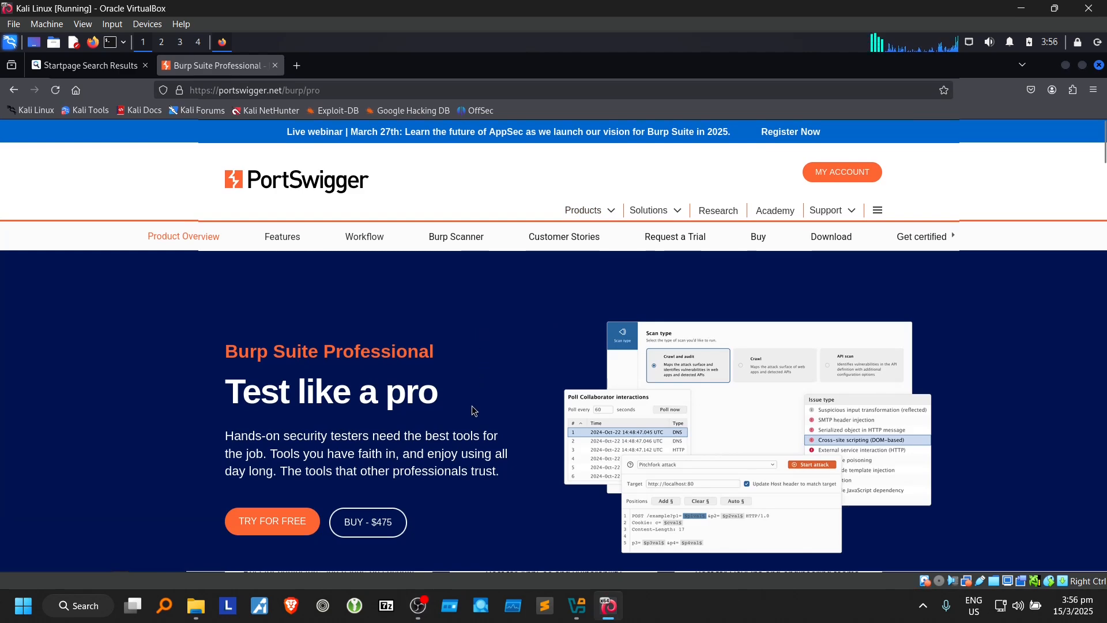
{"action": "scroll", "coordinate": [472, 407], "scroll_direction": "down", "scroll_amount": 2}
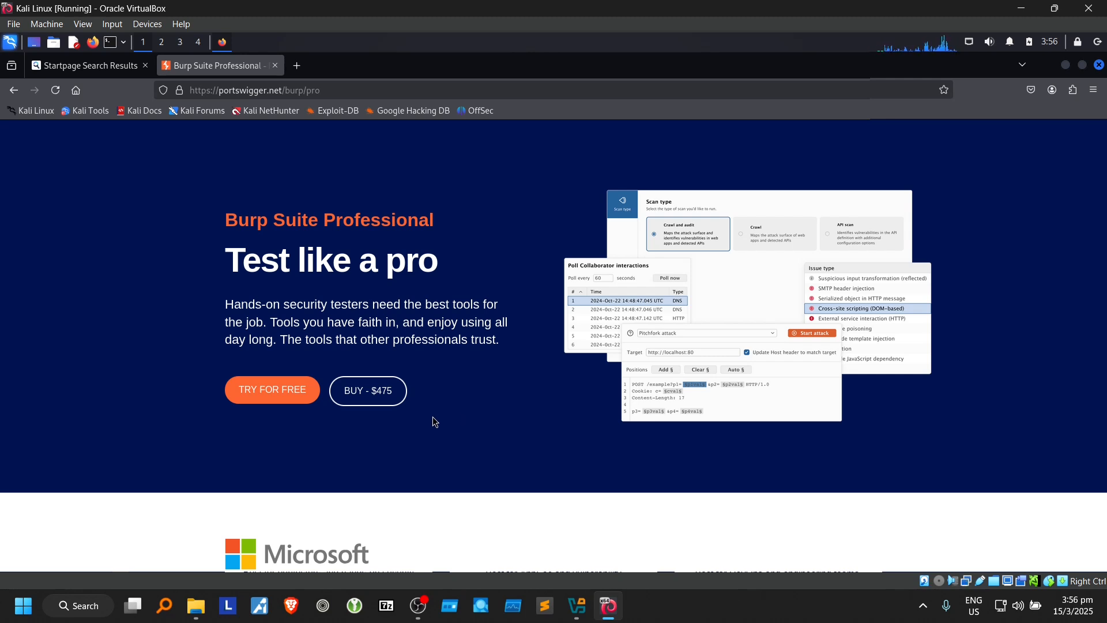
{"action": "scroll", "coordinate": [432, 416], "scroll_direction": "up", "scroll_amount": 2}
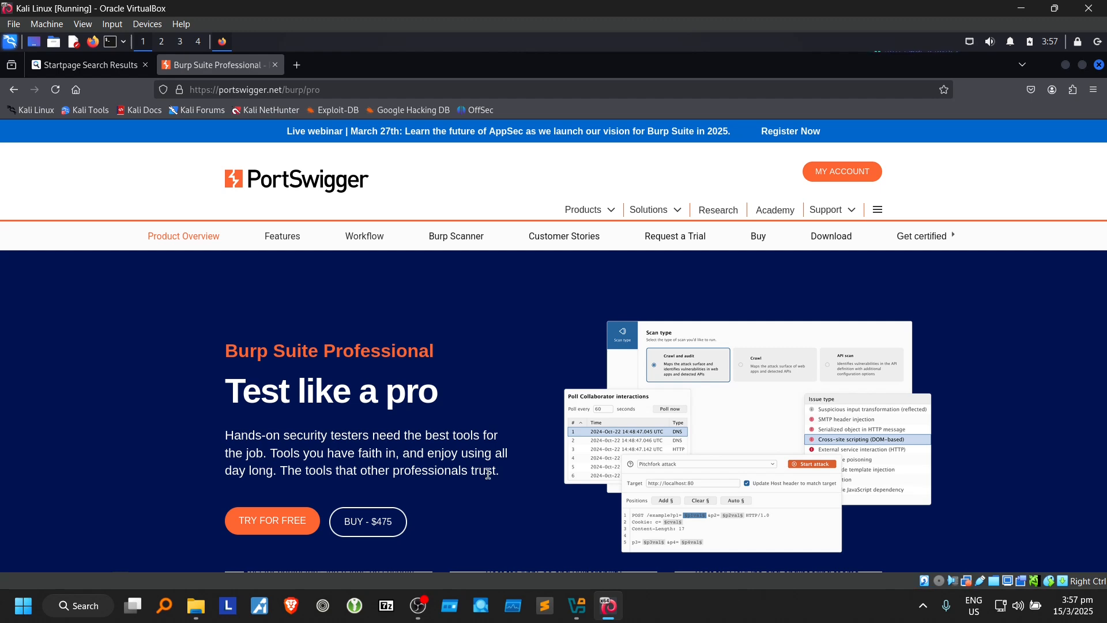
{"action": "double_click", "coordinate": [429, 470]}
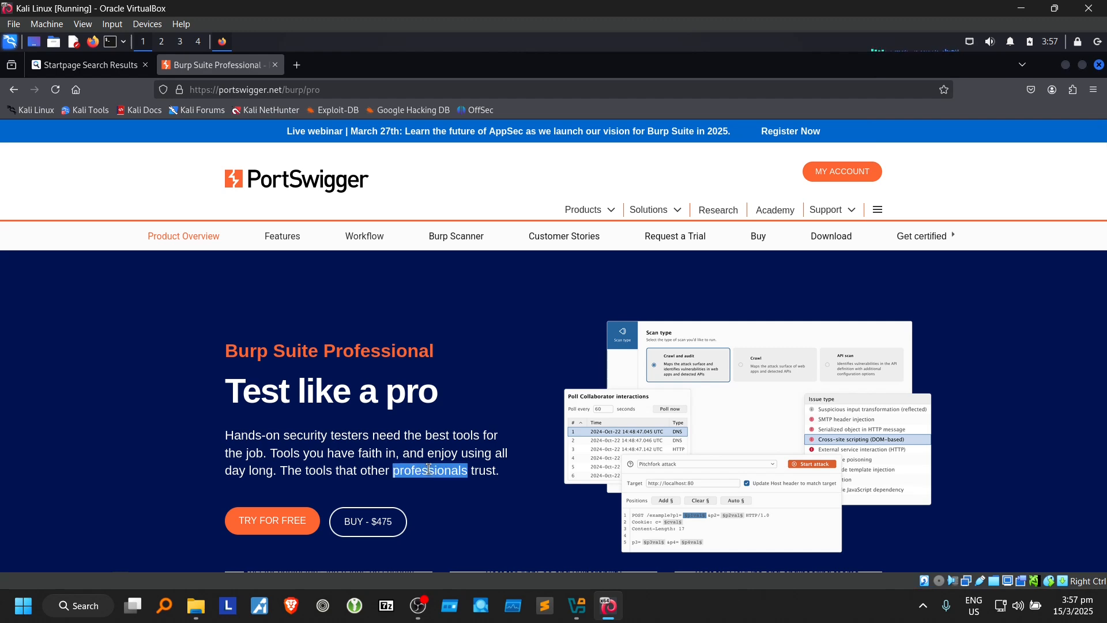
{"action": "double_click", "coordinate": [441, 455]}
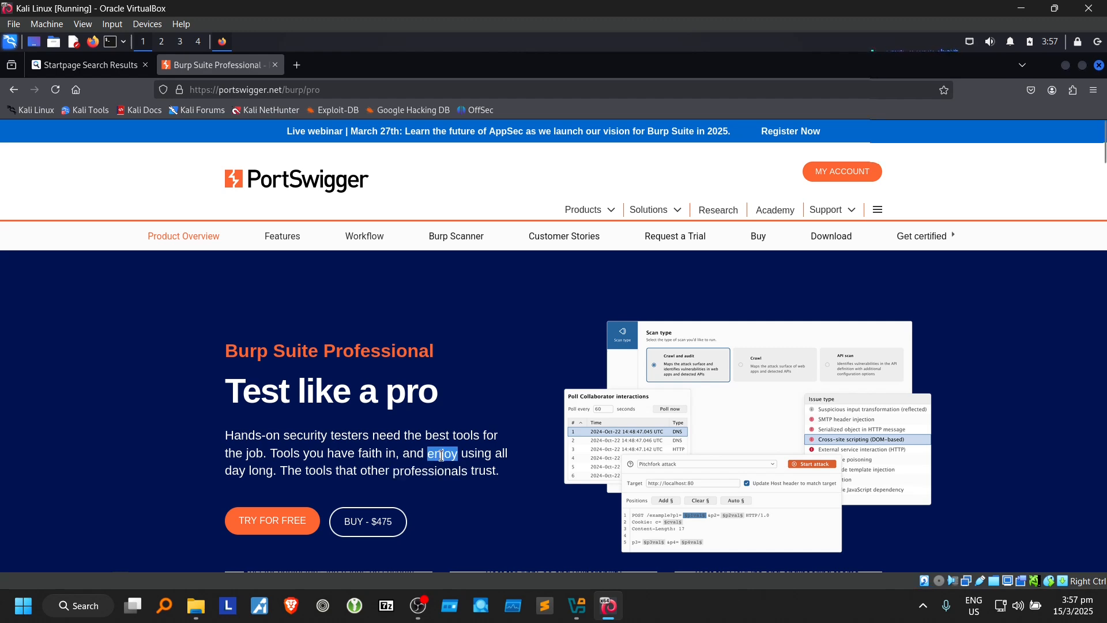
{"action": "left_click", "coordinate": [437, 471]}
{"action": "double_click", "coordinate": [437, 471]}
{"action": "left_click", "coordinate": [435, 473]}
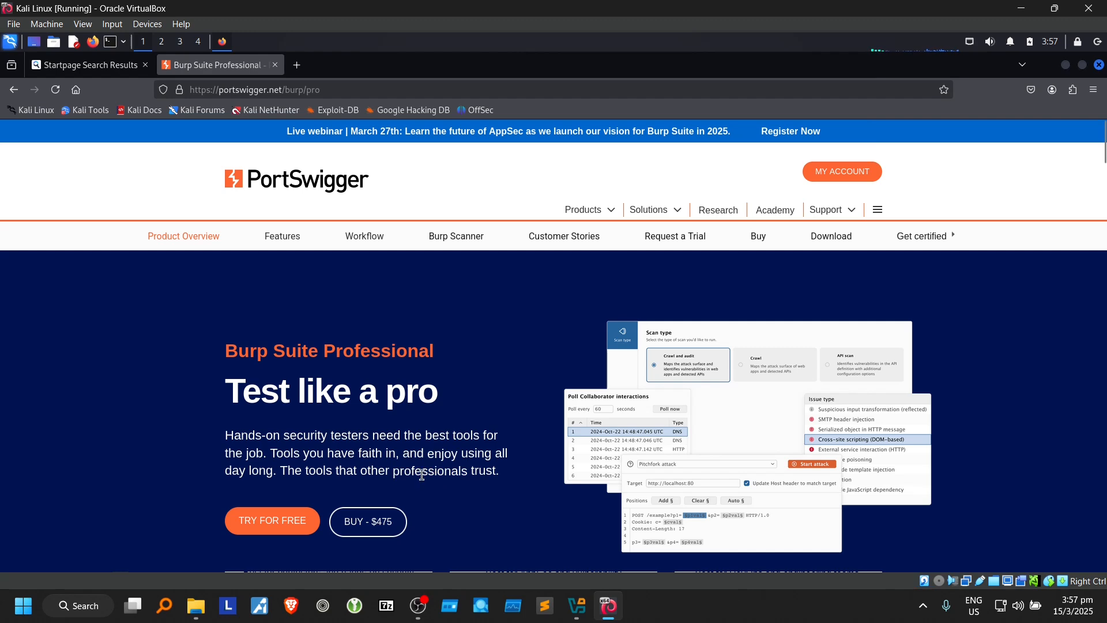
{"action": "double_click", "coordinate": [424, 469]}
{"action": "left_click", "coordinate": [420, 465]}
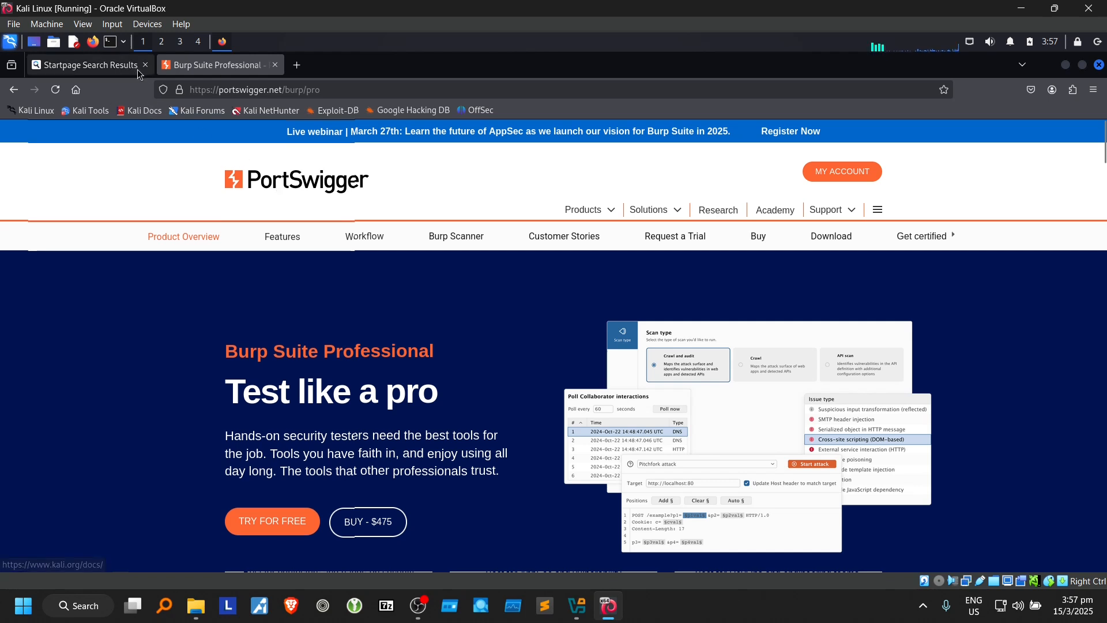
Step: Open the Burp Suite Community Edition page from PortSwigger's products and go straight to its downloads without entering an email
{"action": "left_click", "coordinate": [17, 93]}
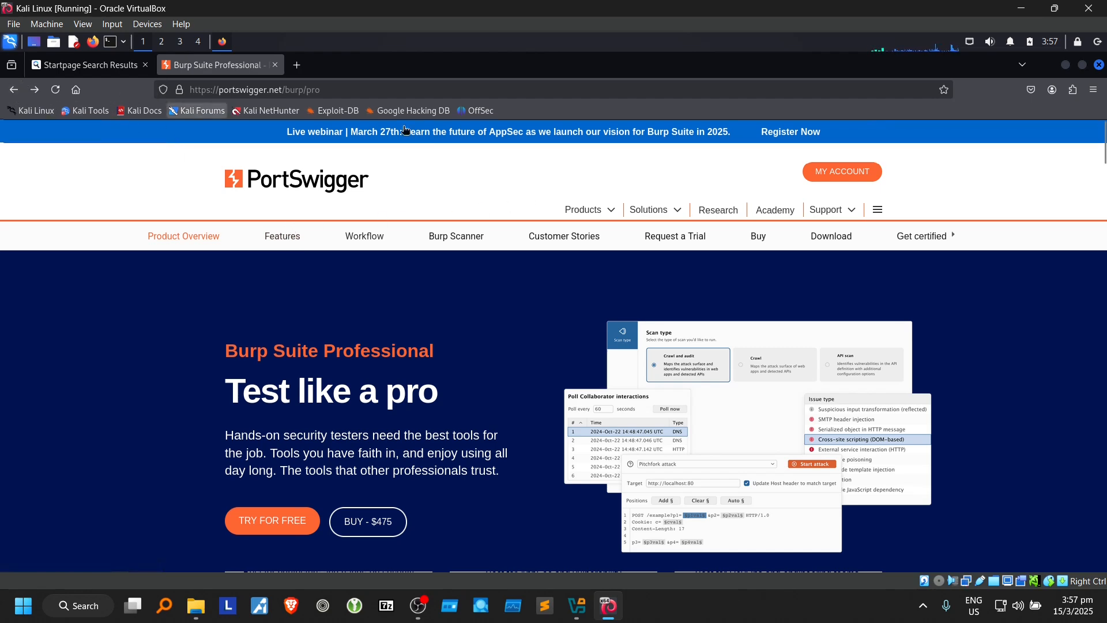
{"action": "left_click", "coordinate": [597, 211]}
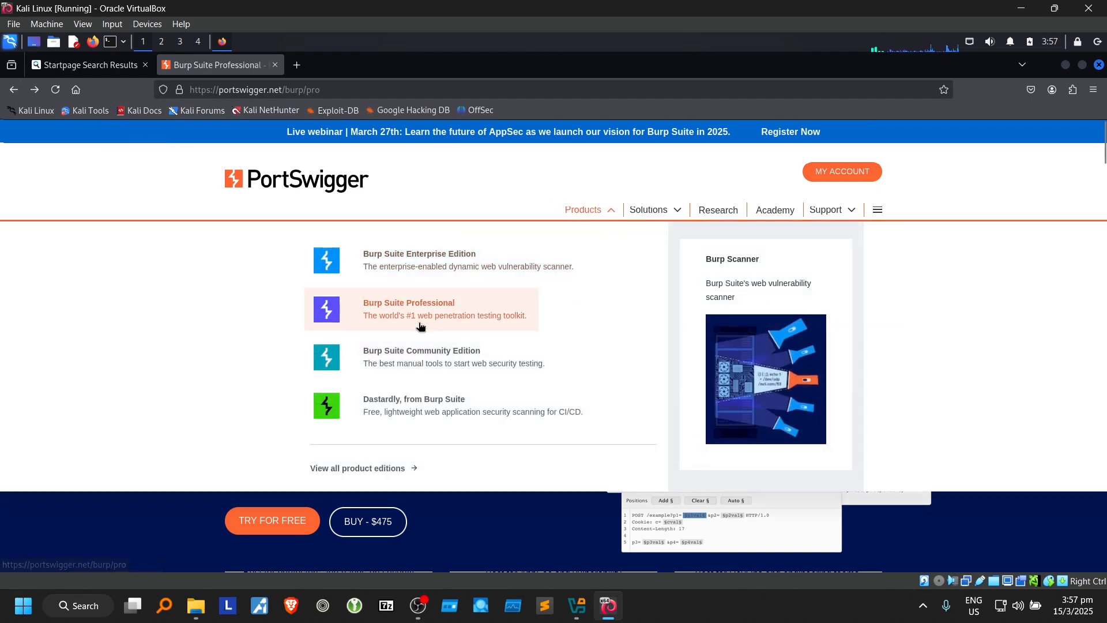
{"action": "left_click", "coordinate": [411, 371]}
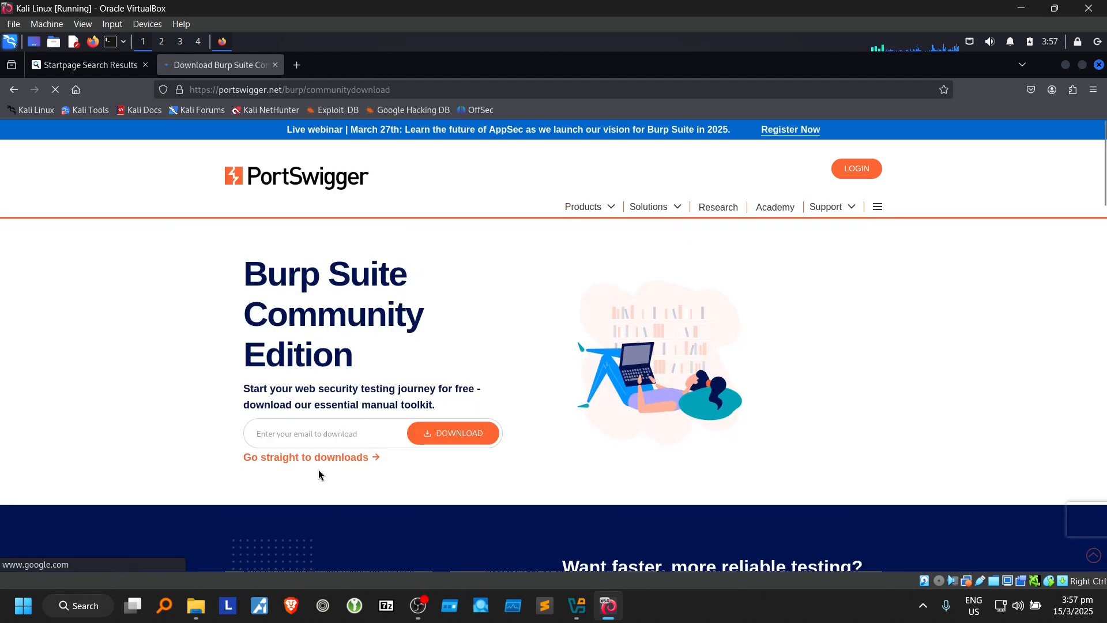
{"action": "left_click", "coordinate": [344, 434]}
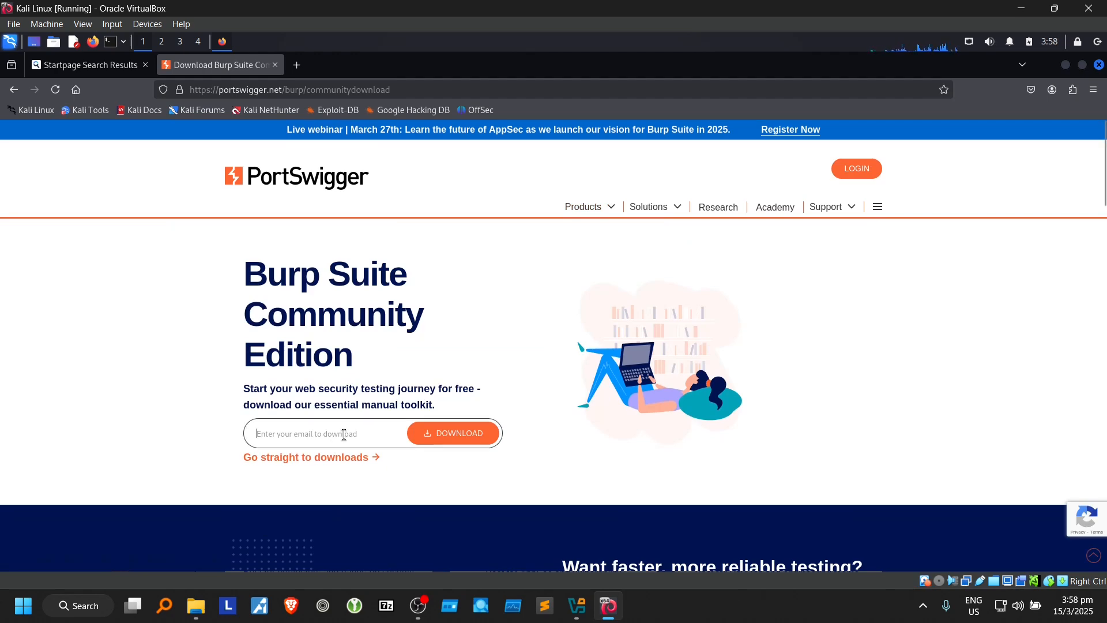
{"action": "left_click", "coordinate": [298, 460]}
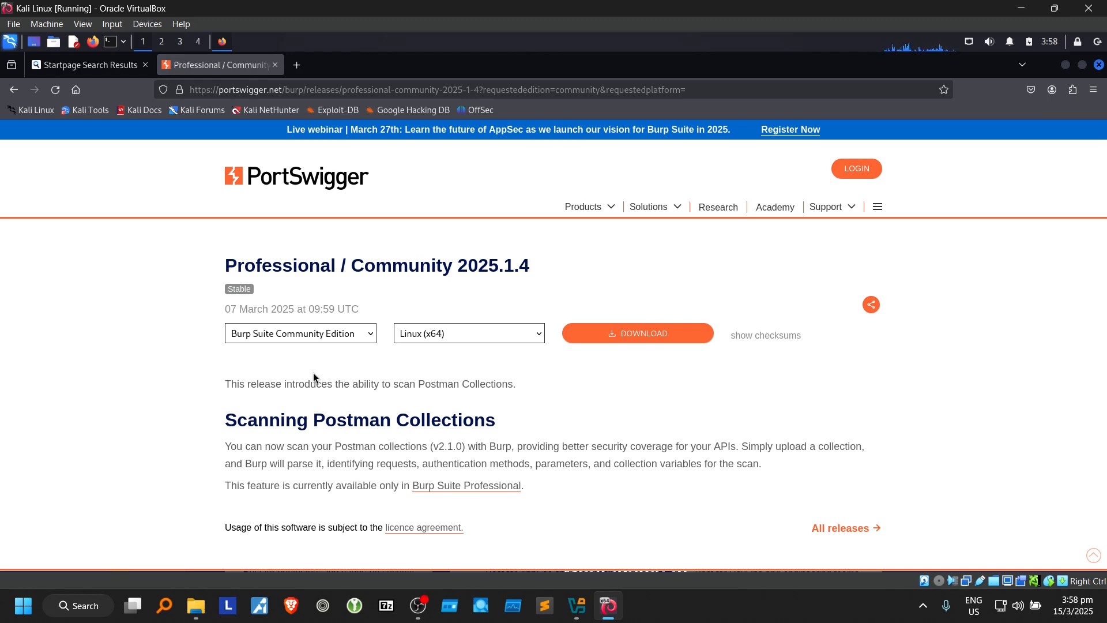
Step: Download the Burp Suite Community Edition 2025.1.4 installer for Linux (x64)
{"action": "left_click", "coordinate": [471, 337]}
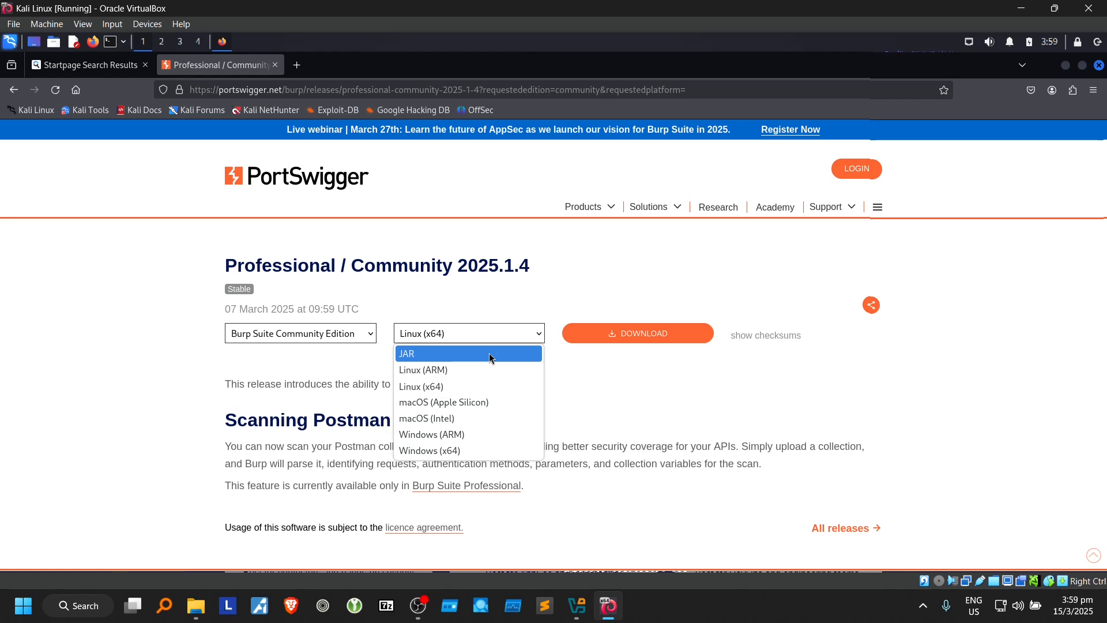
{"action": "left_click", "coordinate": [467, 392]}
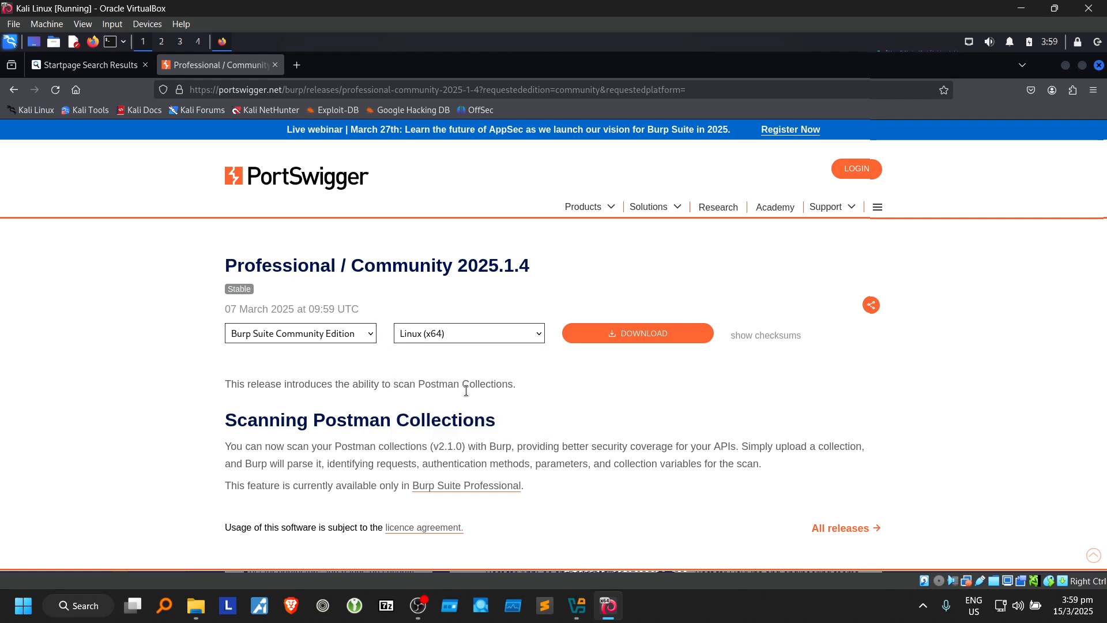
{"action": "left_click", "coordinate": [619, 337]}
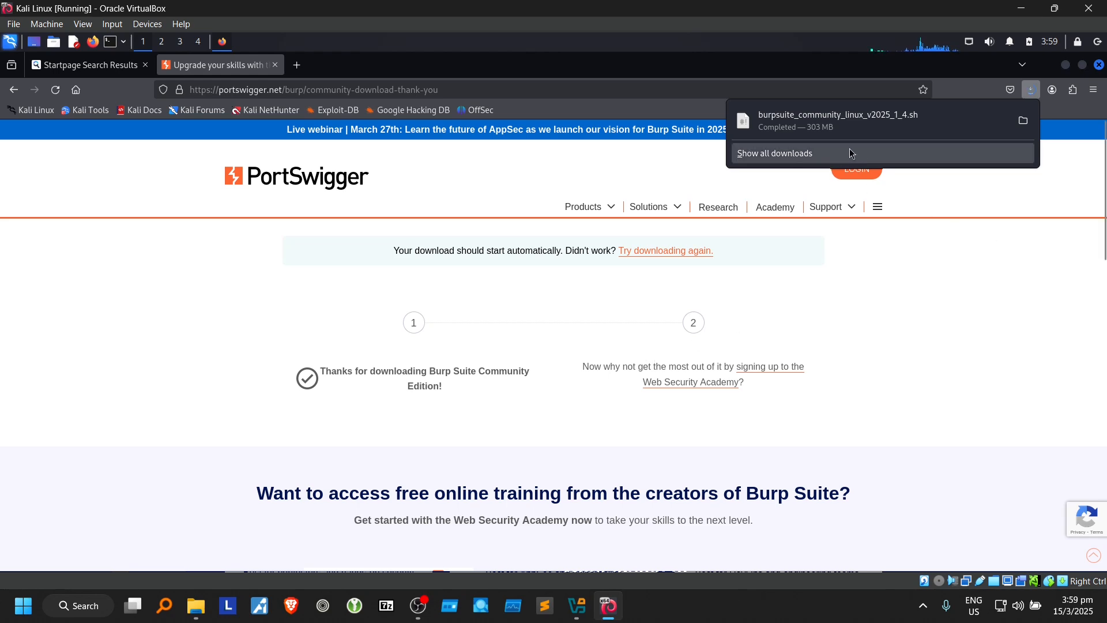
Step: Search Startpage for "owasp zap" and open the ZAP website from the zaproxy.org result
{"action": "left_click", "coordinate": [95, 68]}
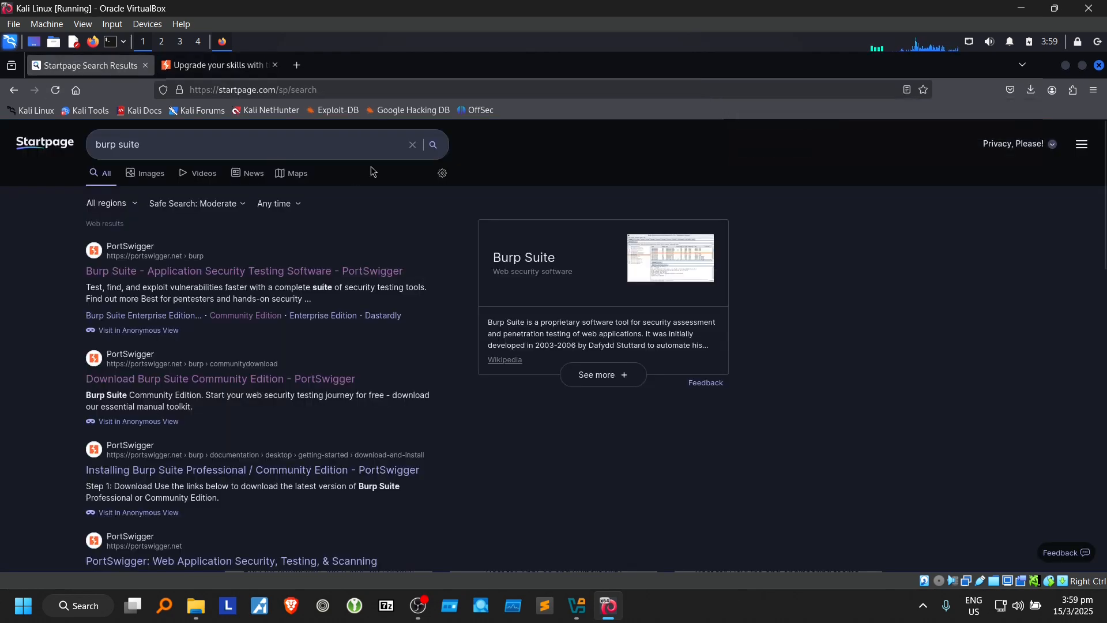
{"action": "left_click_drag", "start_coordinate": [346, 143], "coordinate": [87, 140]}
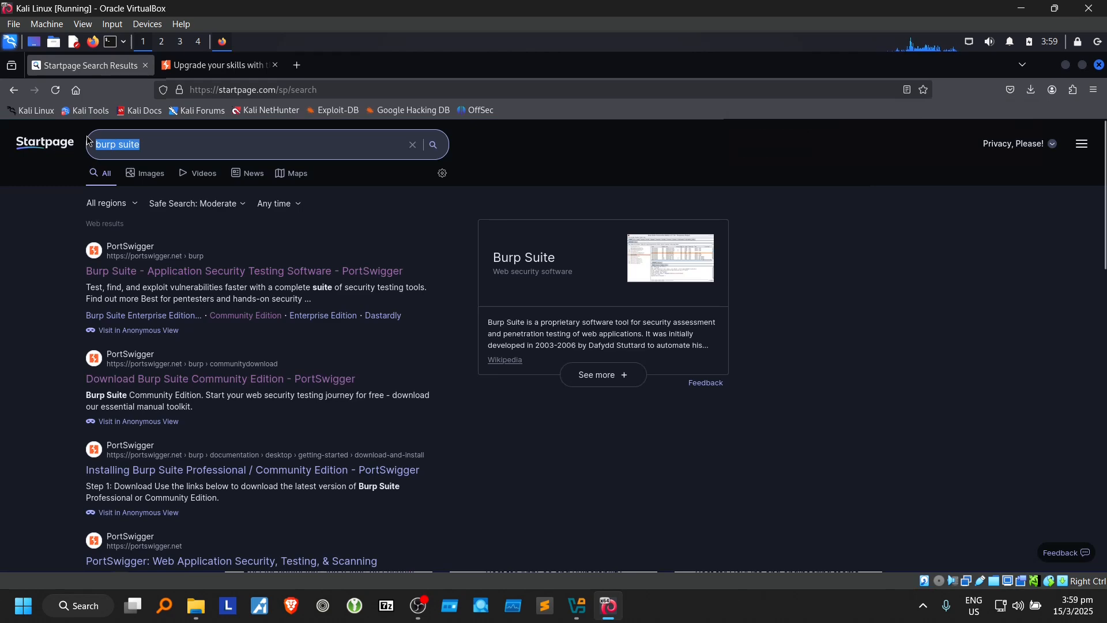
{"action": "type", "text": "owasp z"}
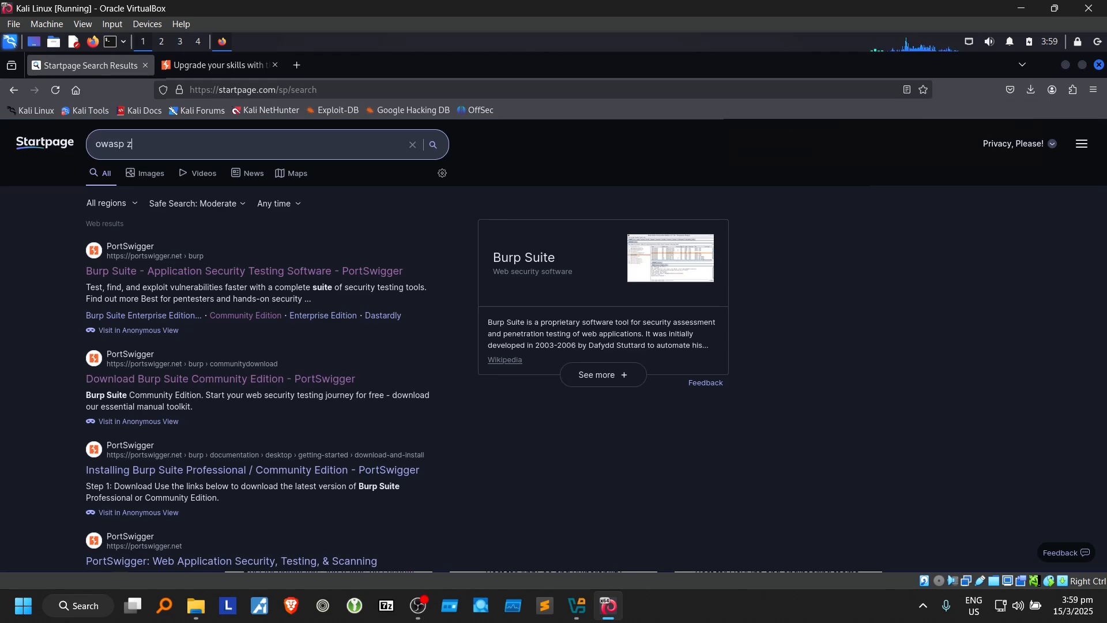
{"action": "type", "text": "ap"}
{"action": "key", "text": "Return"}
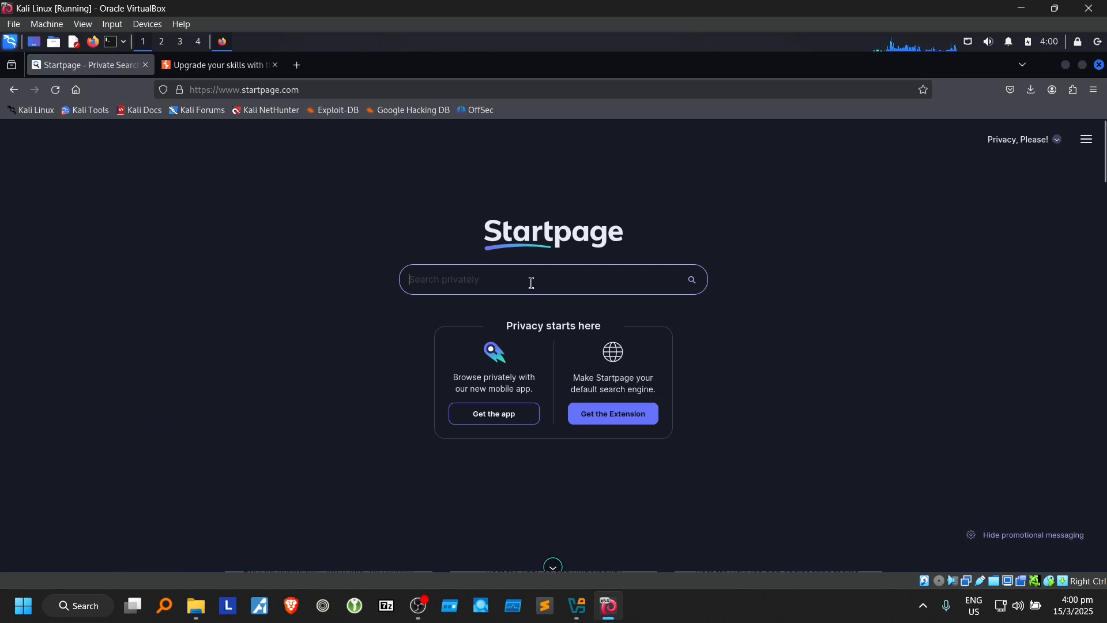
{"action": "type", "text": "owas"}
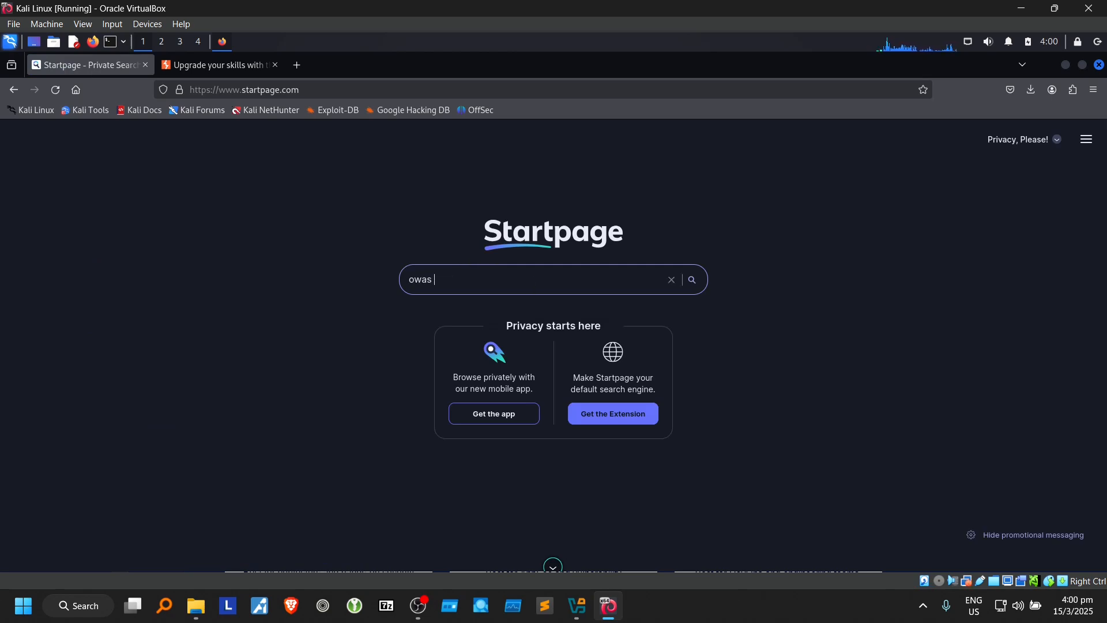
{"action": "type", "text": "p zap"}
{"action": "key", "text": "Return"}
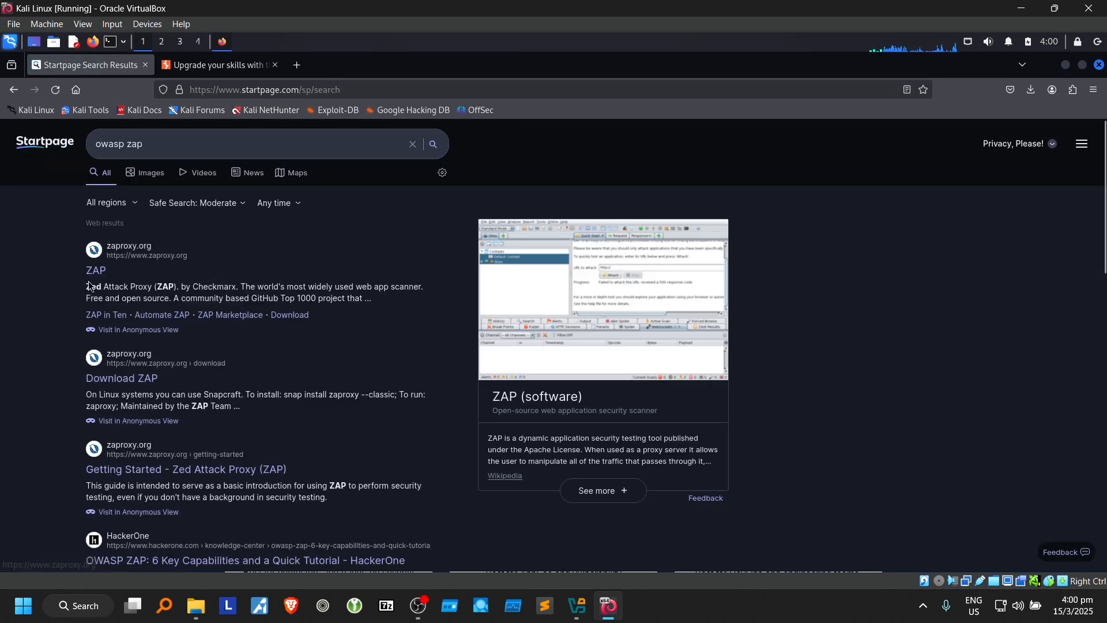
{"action": "left_click", "coordinate": [95, 270]}
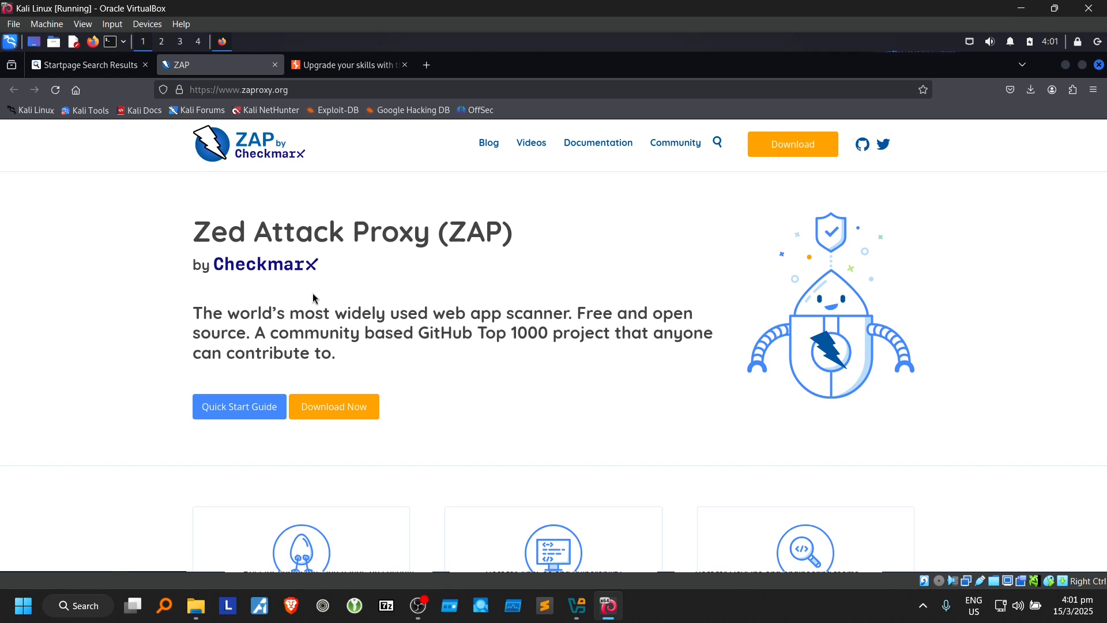
Step: Download the Linux Installer for ZAP 2.16.0 from ZAP's download page and dismiss the download list
{"action": "left_click", "coordinate": [332, 409]}
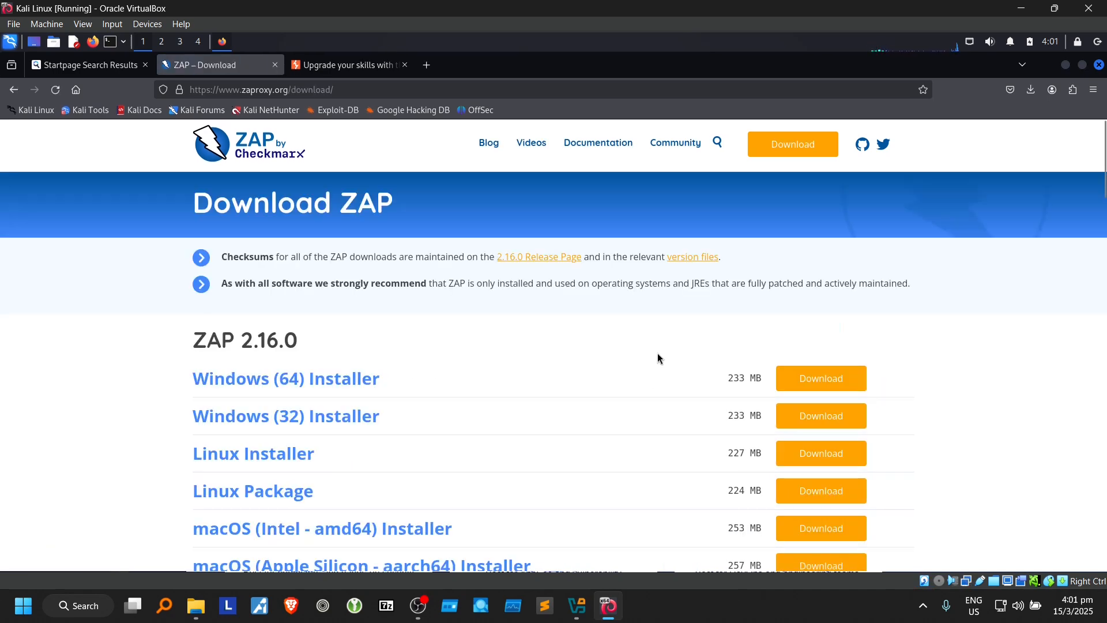
{"action": "scroll", "coordinate": [641, 386], "scroll_direction": "down", "scroll_amount": 1}
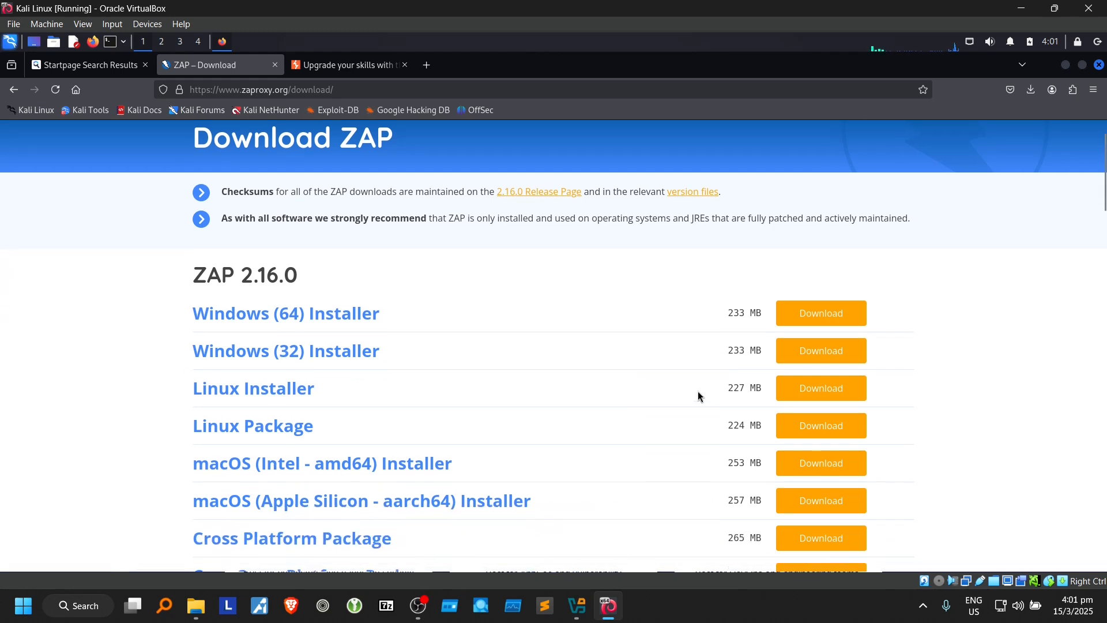
{"action": "left_click", "coordinate": [844, 394]}
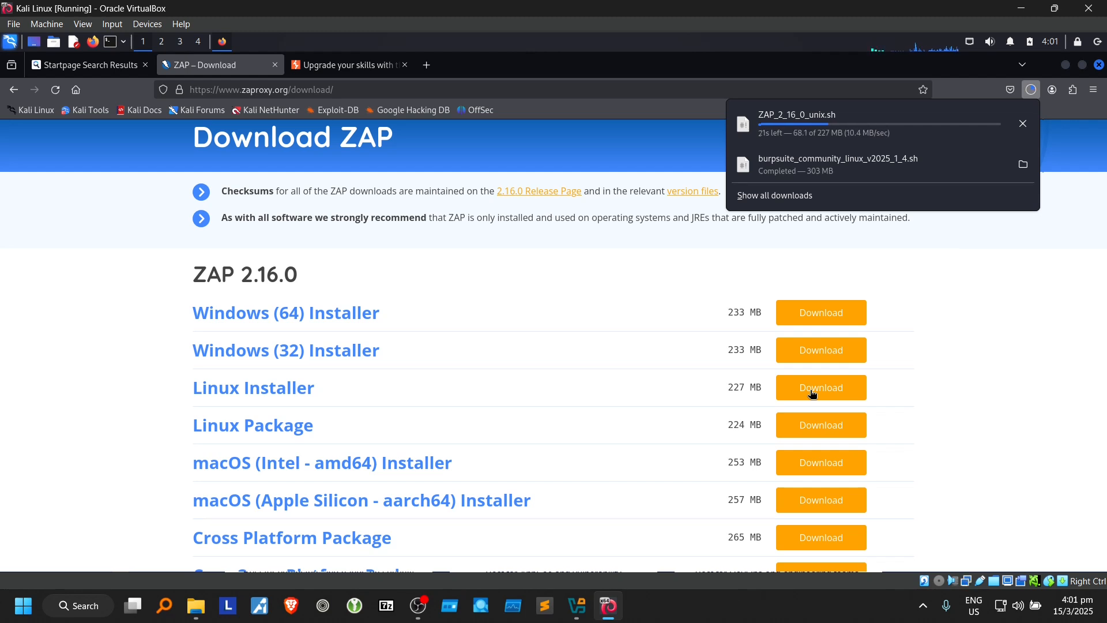
{"action": "left_click", "coordinate": [468, 263]}
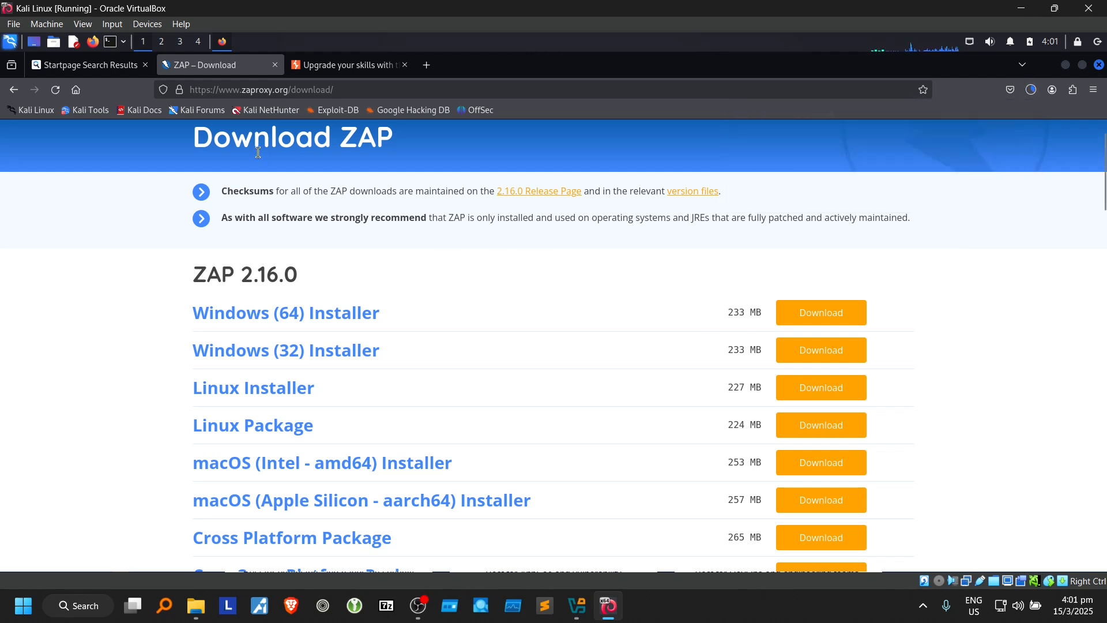
Step: Read through the ZAP download page, examining the available packages, the recommendation about patched operating systems and JREs, and the version heading
{"action": "left_click_drag", "start_coordinate": [254, 144], "coordinate": [359, 144]}
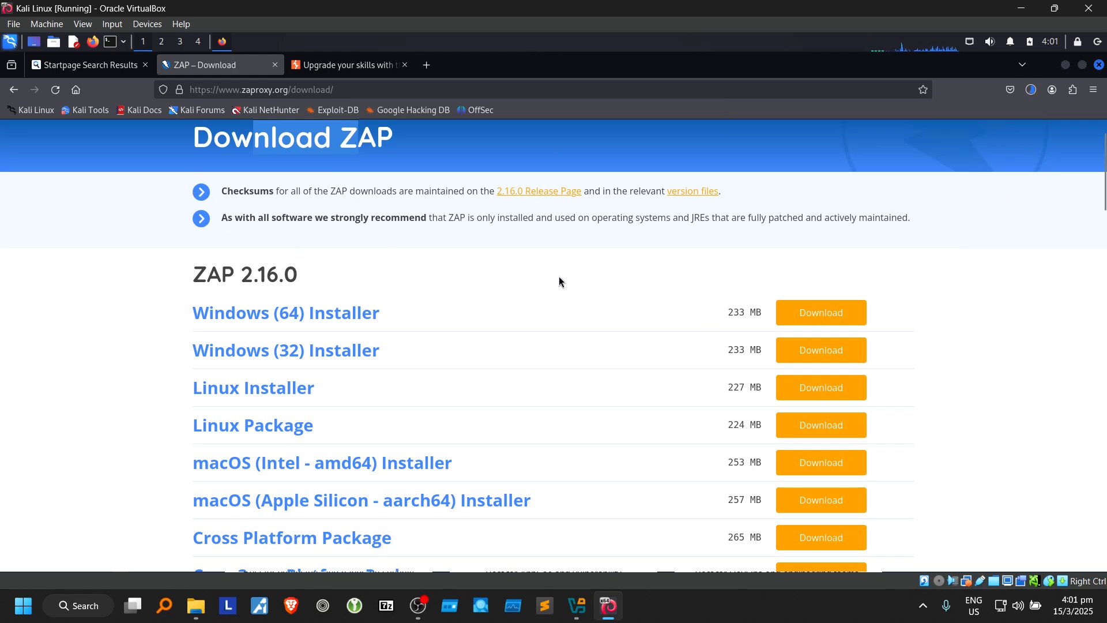
{"action": "scroll", "coordinate": [313, 326], "scroll_direction": "down", "scroll_amount": 2}
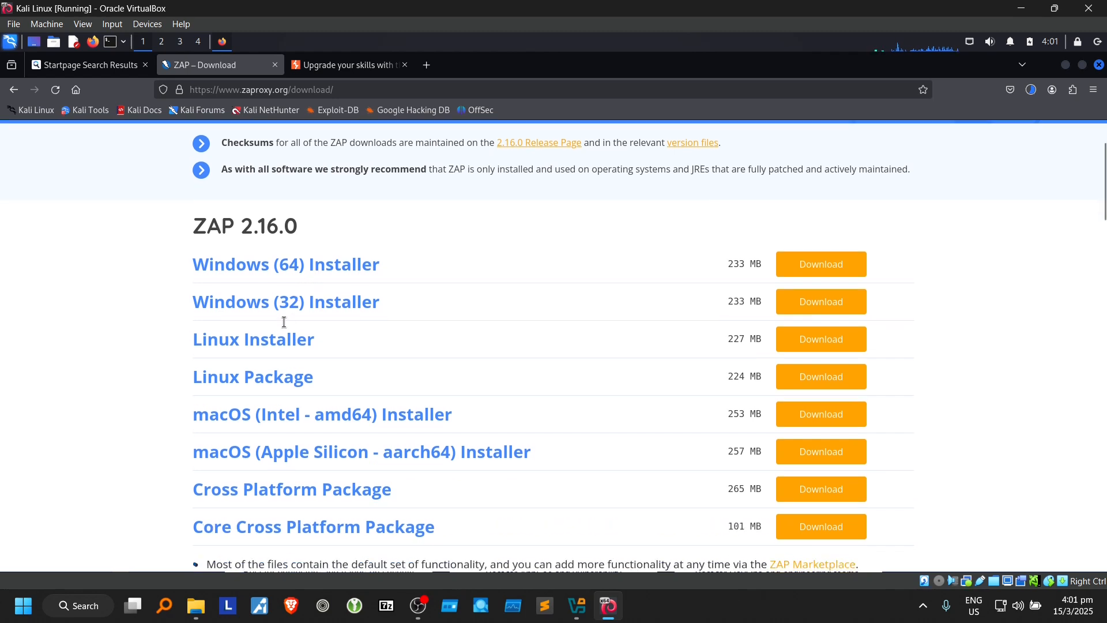
{"action": "scroll", "coordinate": [159, 276], "scroll_direction": "up", "scroll_amount": 4}
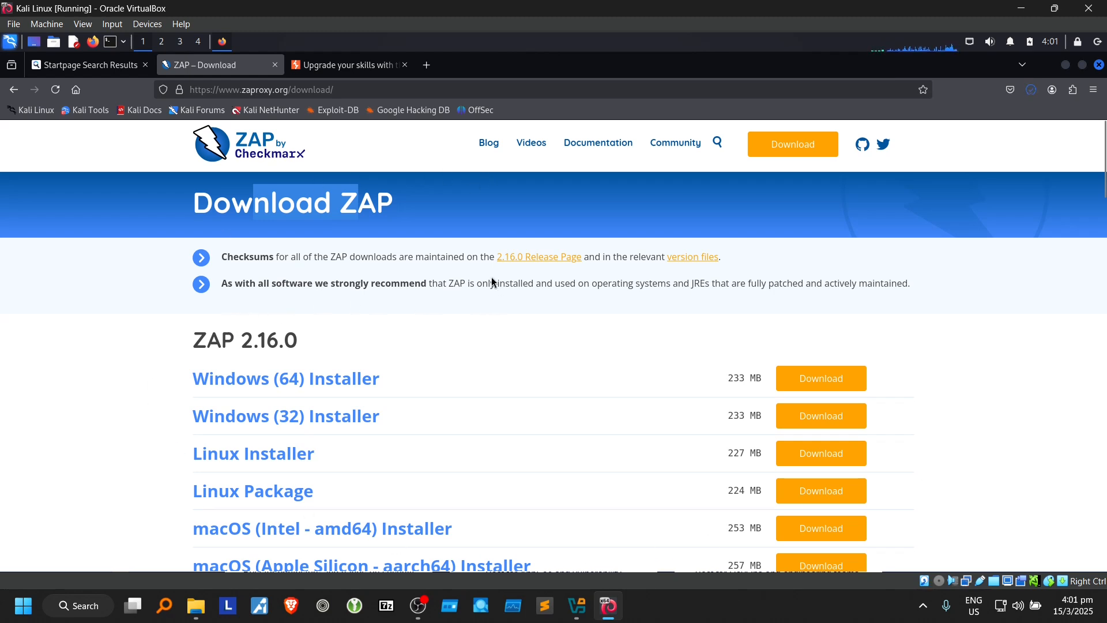
{"action": "left_click_drag", "start_coordinate": [474, 283], "coordinate": [628, 283]}
{"action": "left_click", "coordinate": [618, 294]}
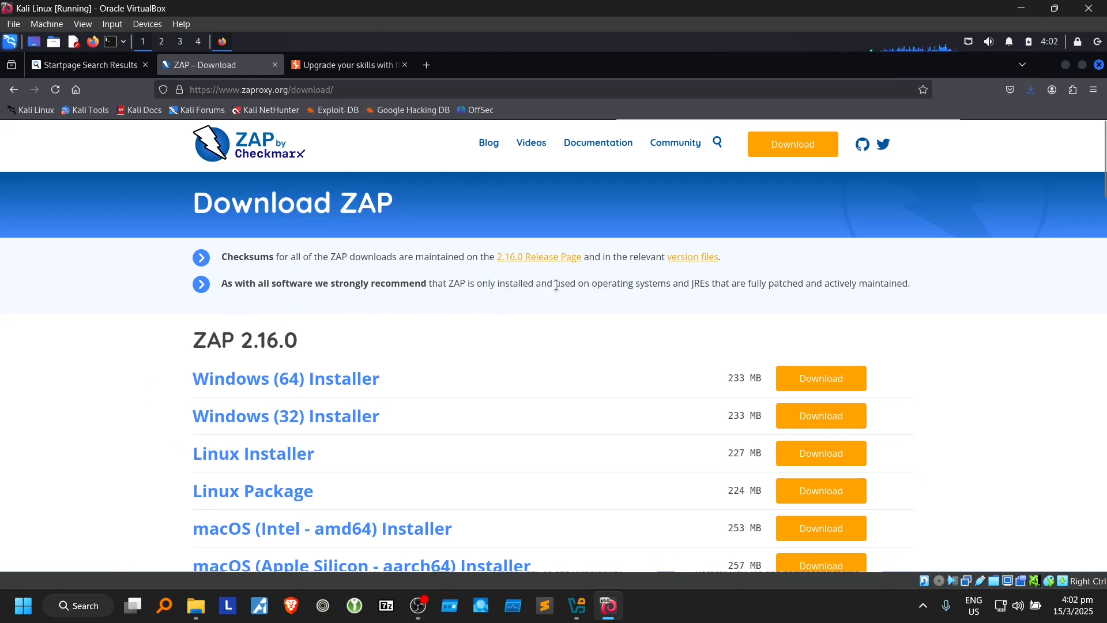
{"action": "left_click_drag", "start_coordinate": [554, 284], "coordinate": [626, 284]}
{"action": "left_click", "coordinate": [605, 286]}
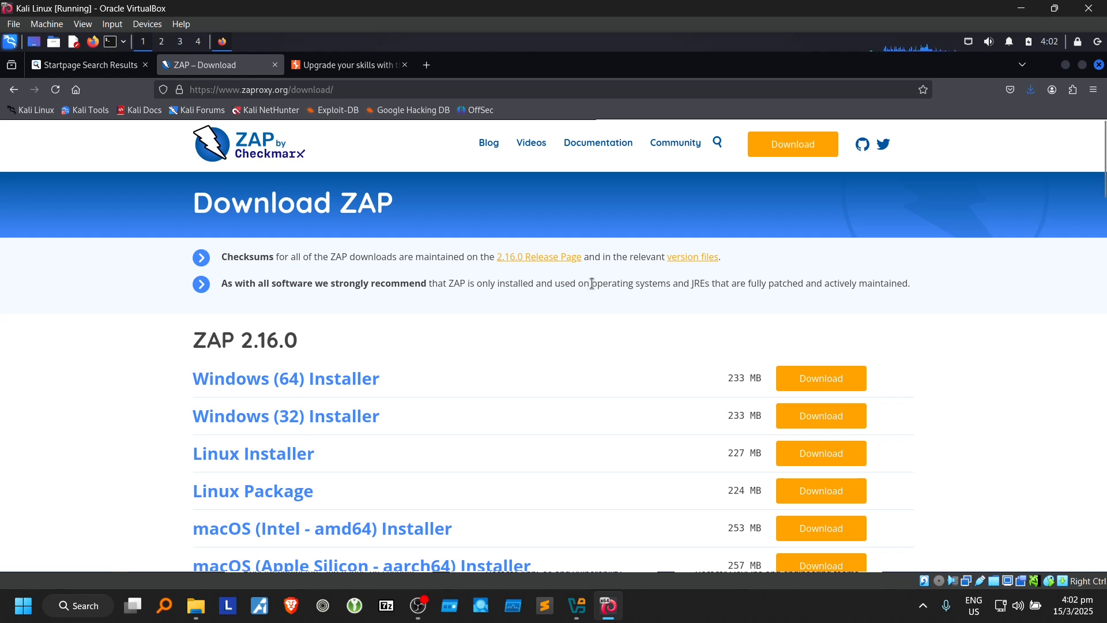
{"action": "left_click_drag", "start_coordinate": [591, 281], "coordinate": [942, 294]}
{"action": "left_click", "coordinate": [942, 295]}
{"action": "left_click_drag", "start_coordinate": [193, 340], "coordinate": [349, 354]}
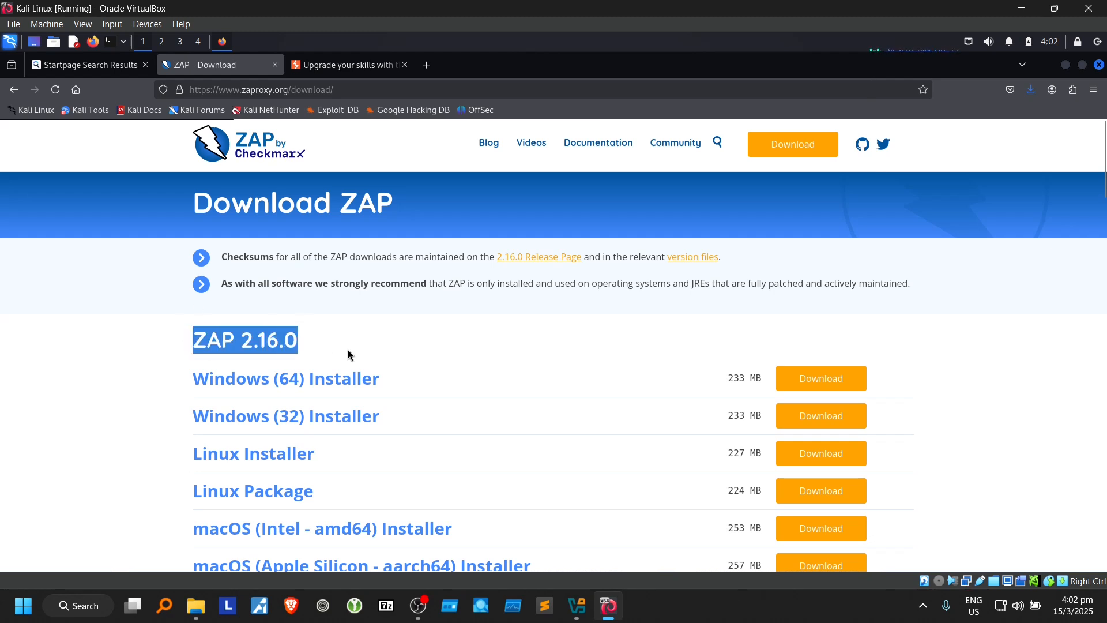
{"action": "left_click", "coordinate": [349, 354]}
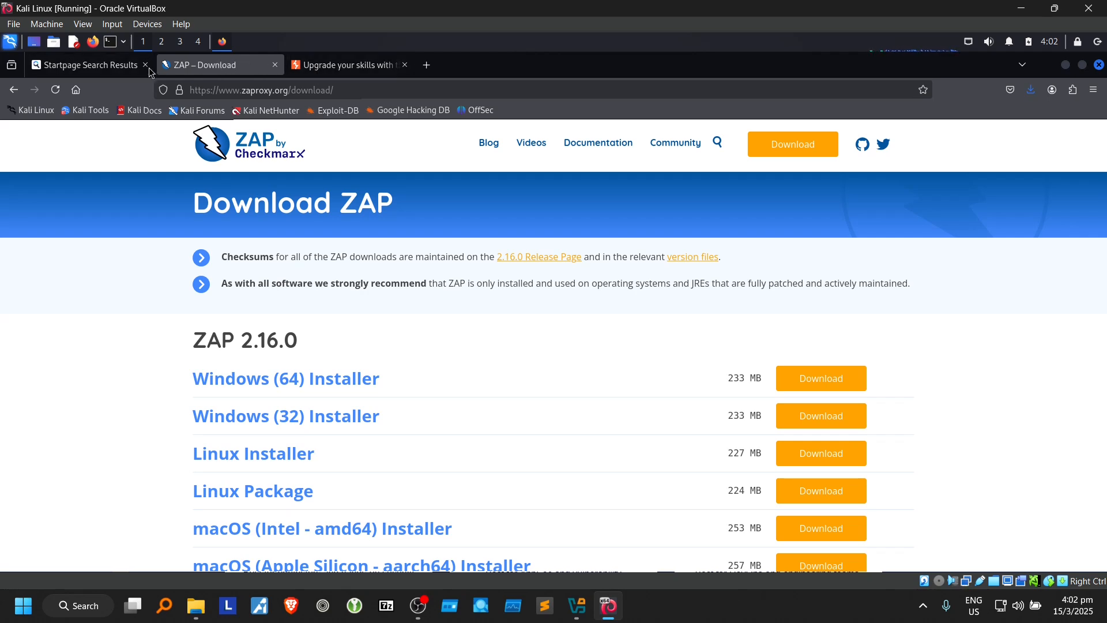
Step: Search Startpage for "postman" and go through Postman's website to its Linux desktop app downloads
{"action": "left_click", "coordinate": [101, 68]}
{"action": "left_click_drag", "start_coordinate": [338, 146], "coordinate": [71, 123]}
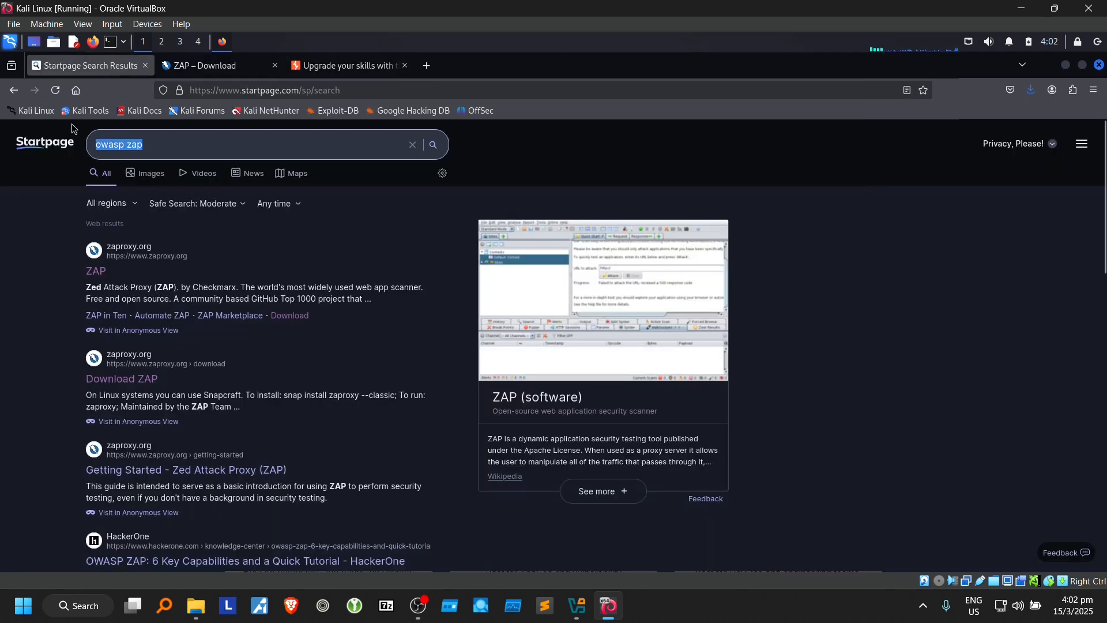
{"action": "type", "text": "psot"}
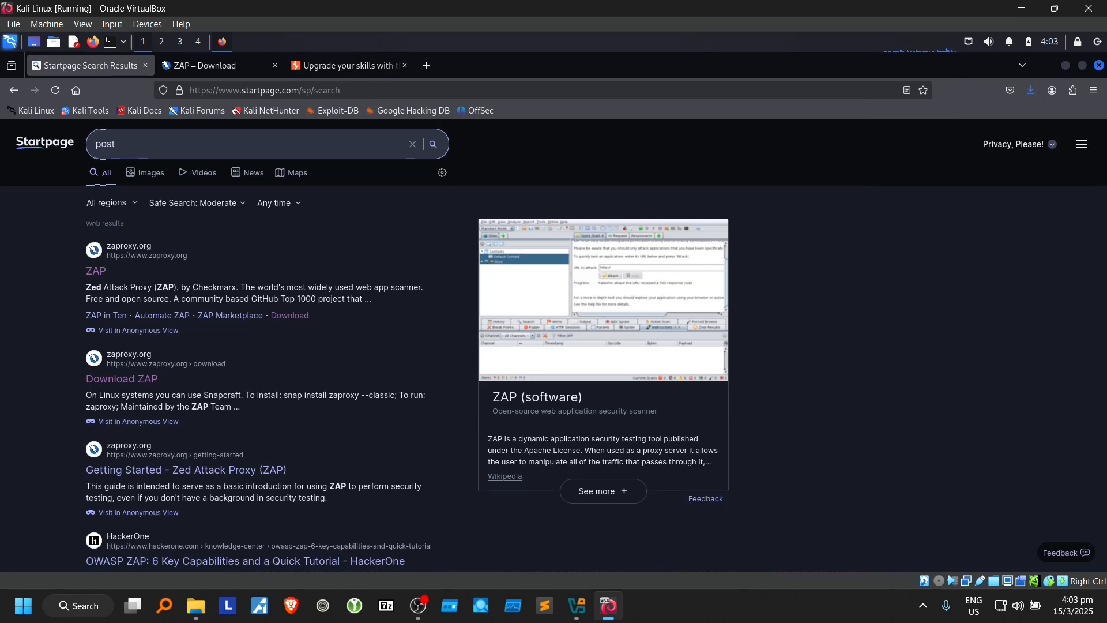
{"action": "type", "text": "man"}
{"action": "key", "text": "Return"}
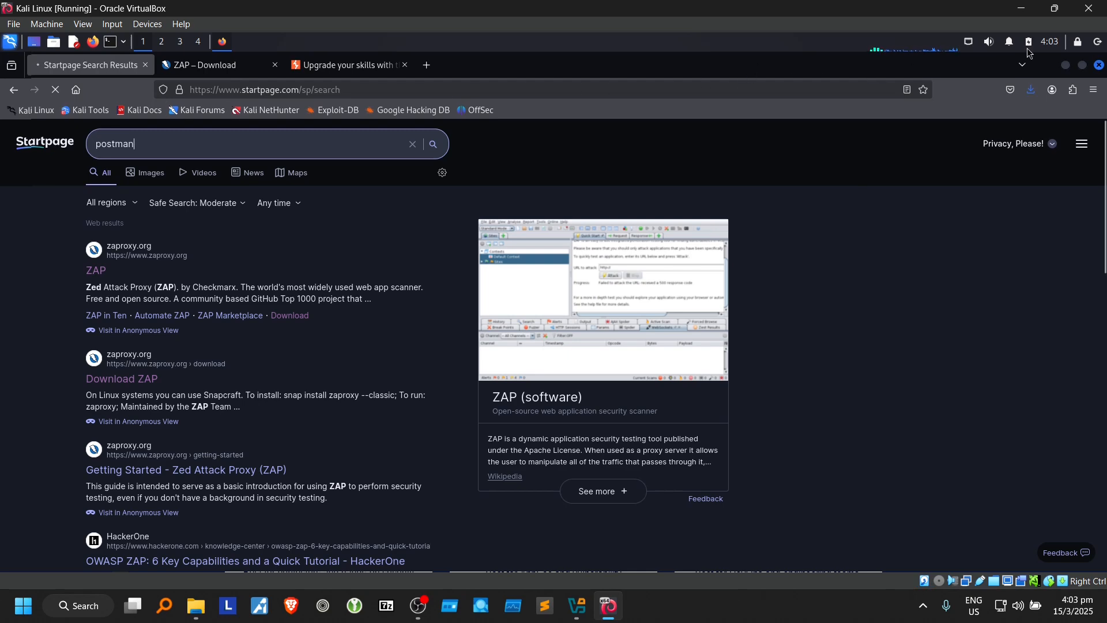
{"action": "left_click", "coordinate": [1079, 66]}
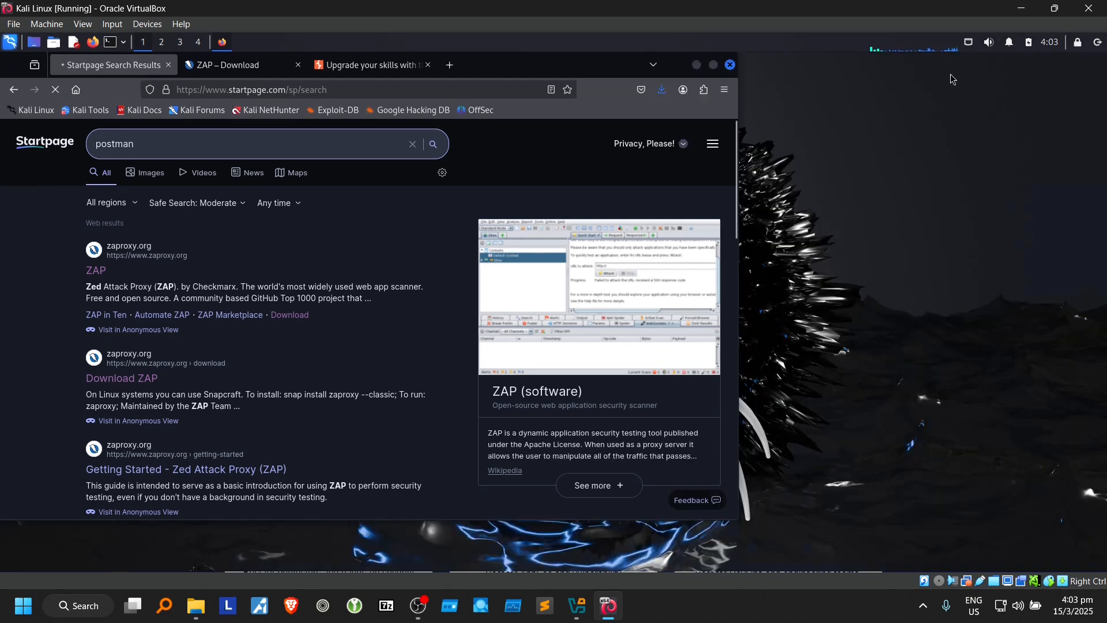
{"action": "left_click", "coordinate": [714, 65]}
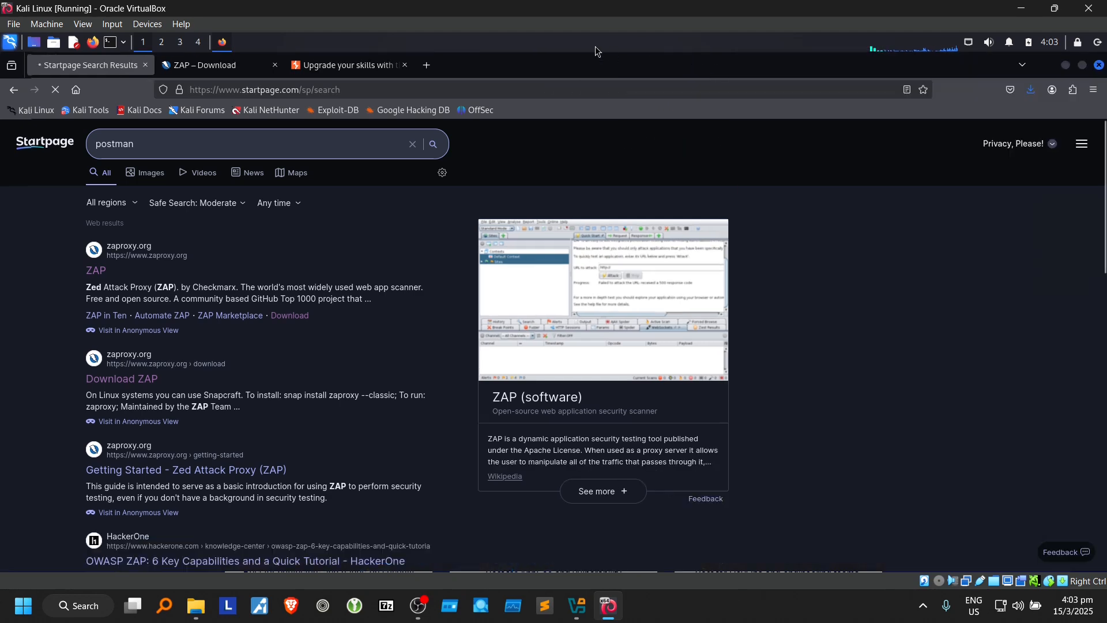
{"action": "left_click", "coordinate": [160, 145]}
{"action": "key", "text": "Return"}
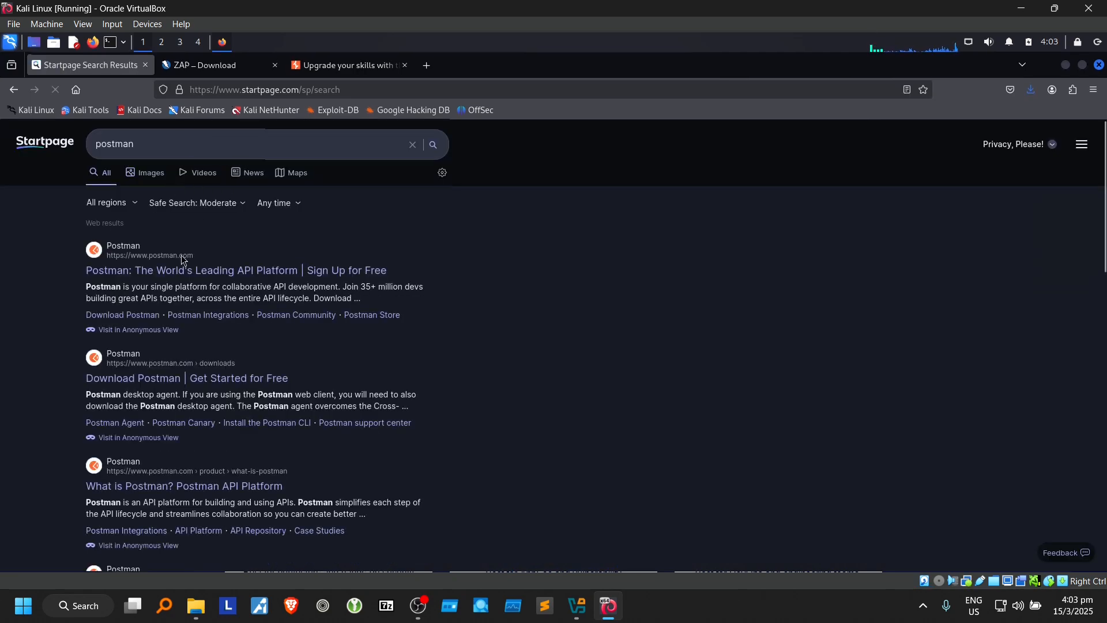
{"action": "left_click", "coordinate": [178, 274]}
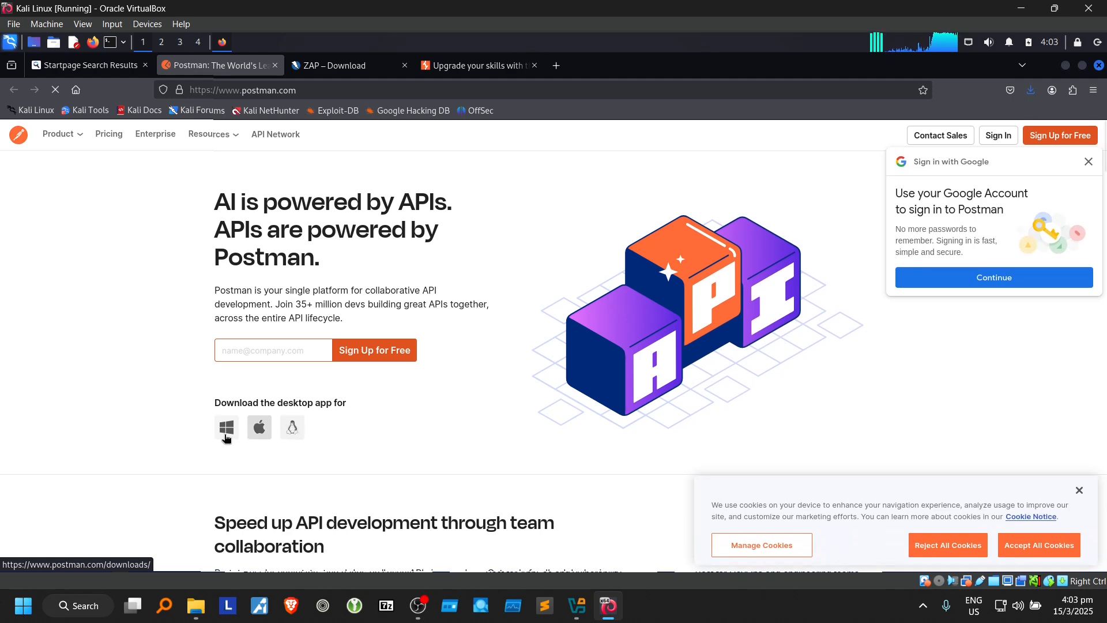
{"action": "left_click", "coordinate": [292, 437]}
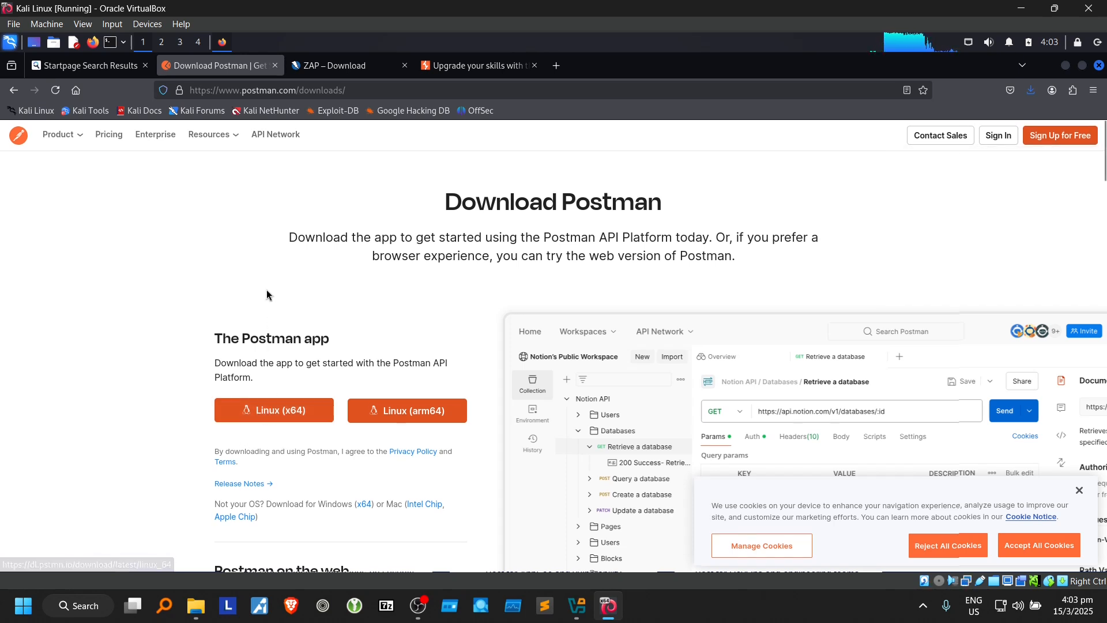
Step: Run uname -a in a new terminal over the browser and highlight the machine architecture in its output
{"action": "left_click", "coordinate": [114, 43]}
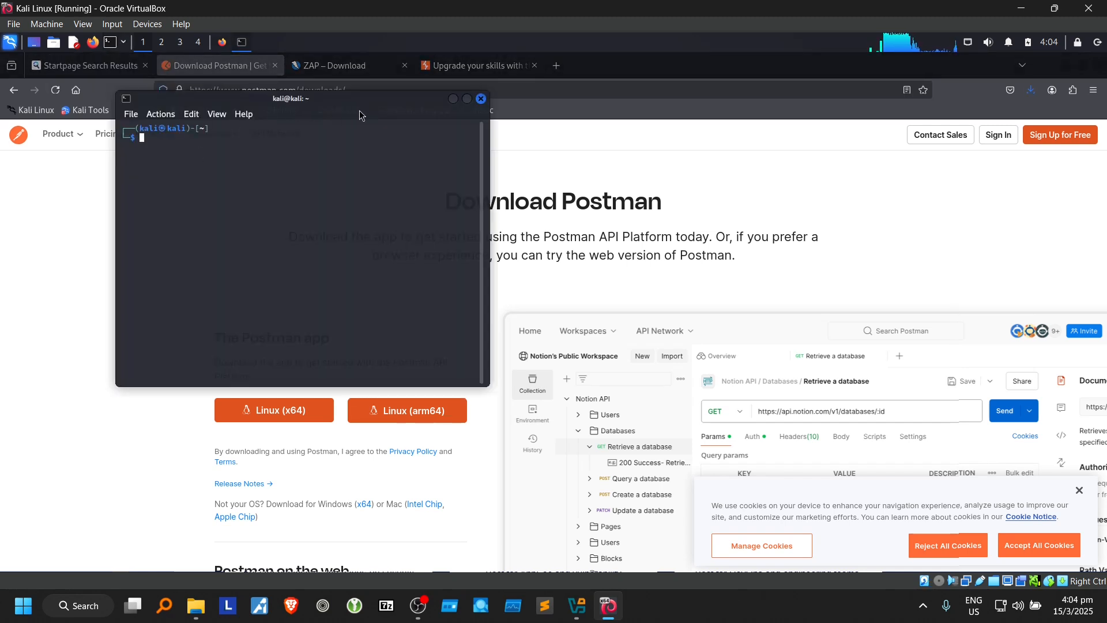
{"action": "left_click_drag", "start_coordinate": [370, 99], "coordinate": [632, 154]}
{"action": "left_click", "coordinate": [774, 238]}
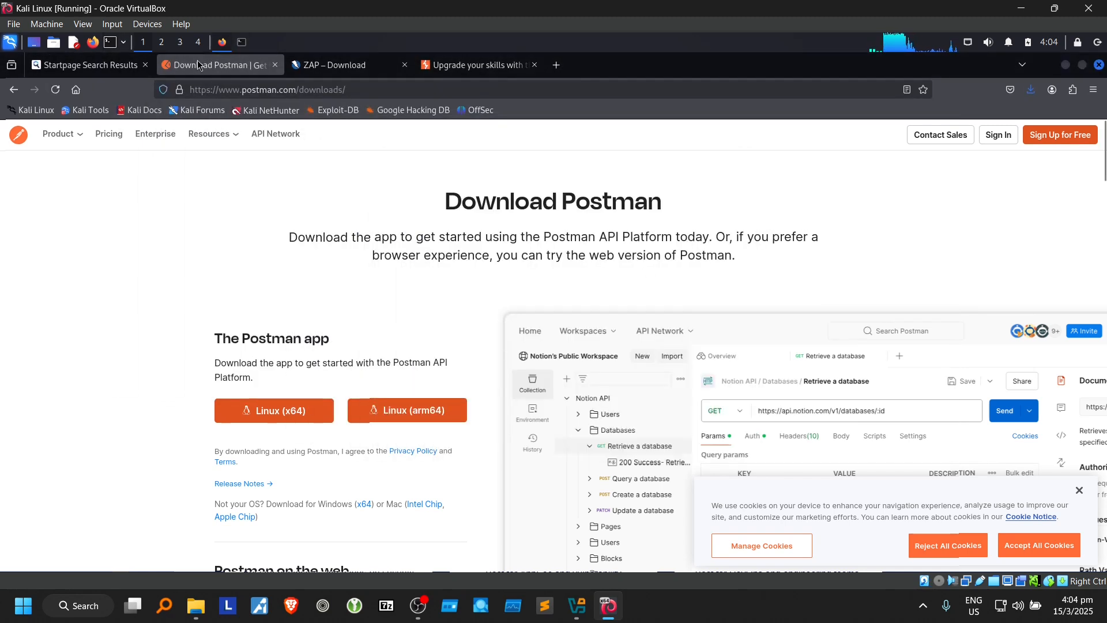
{"action": "left_click", "coordinate": [241, 42]}
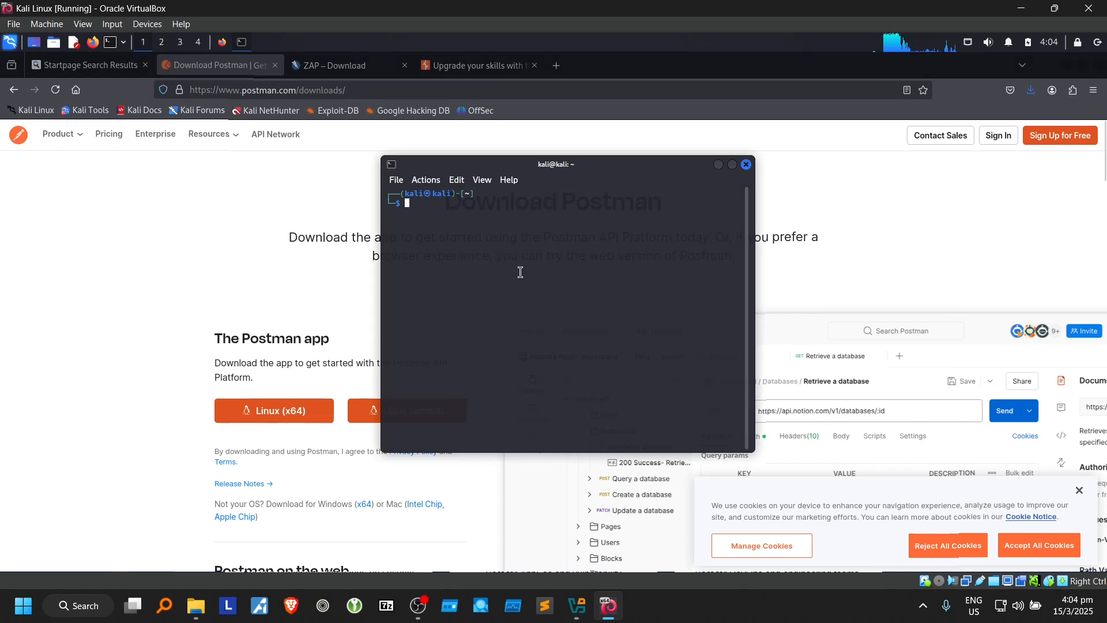
{"action": "type", "text": "uname -a"}
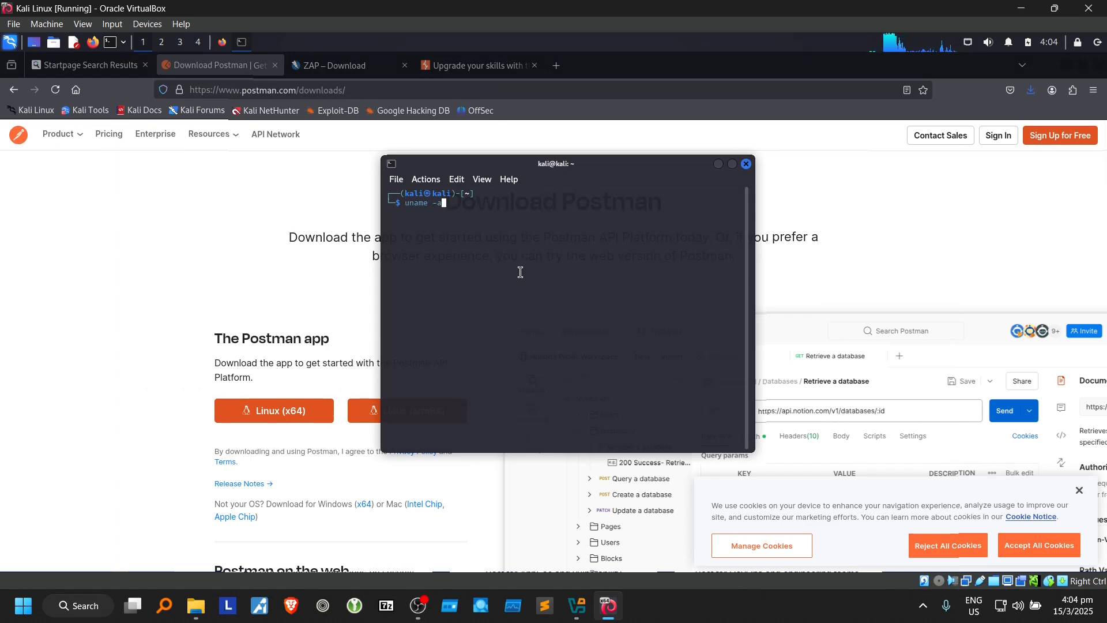
{"action": "key", "text": "Return"}
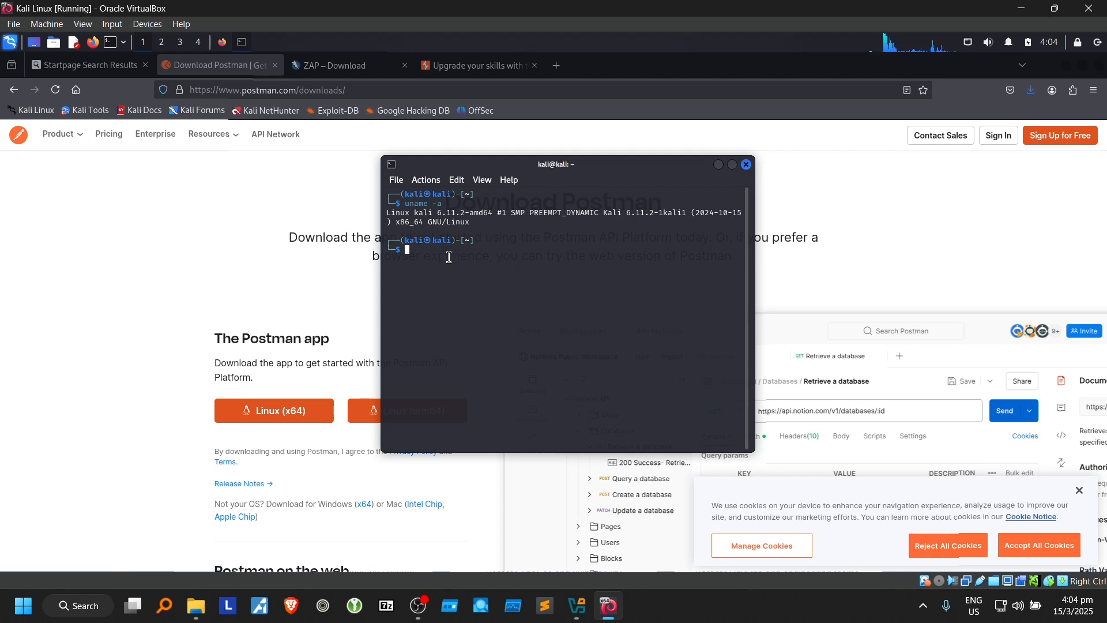
{"action": "double_click", "coordinate": [409, 222]}
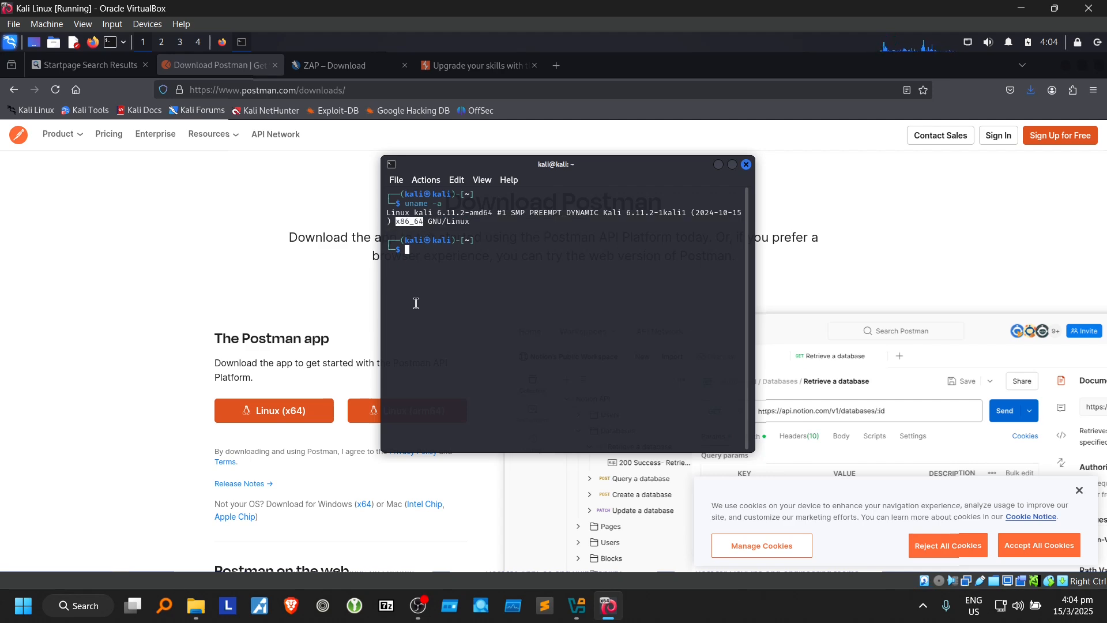
Step: Move the terminal off the Linux download buttons and examine the uname -a command and the architecture in its output
{"action": "left_click_drag", "start_coordinate": [556, 169], "coordinate": [645, 166]}
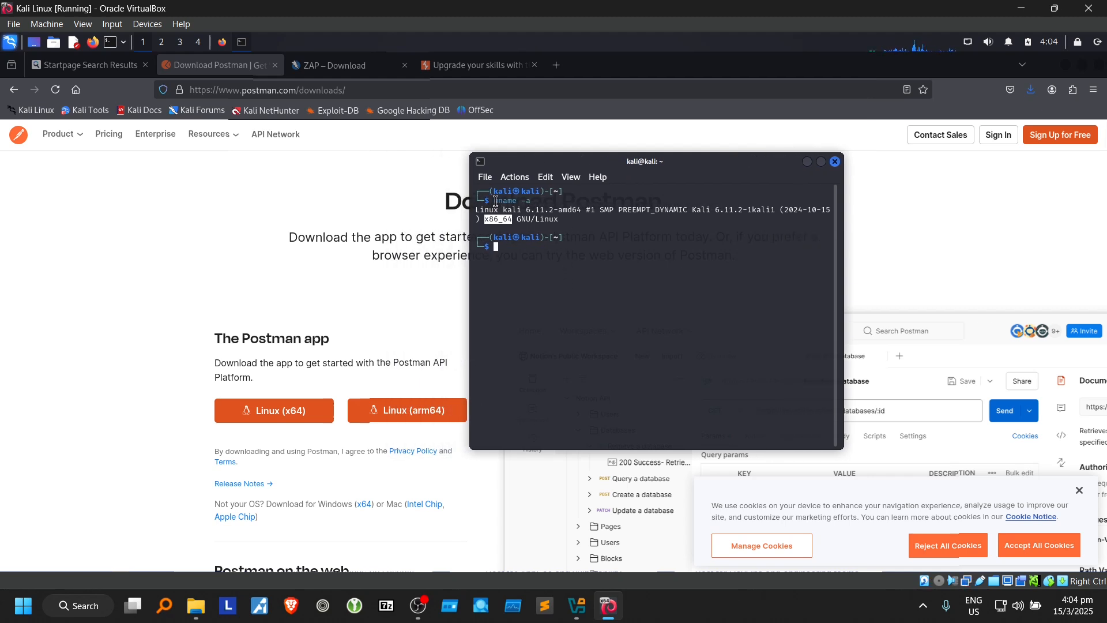
{"action": "left_click_drag", "start_coordinate": [495, 201], "coordinate": [543, 201]}
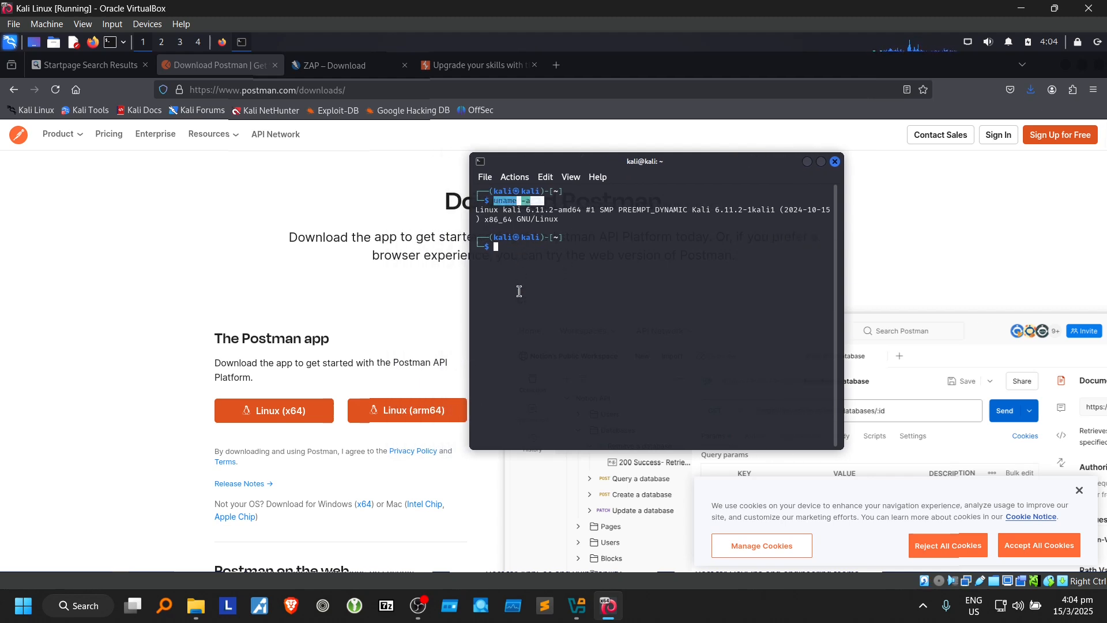
{"action": "left_click", "coordinate": [537, 269]}
{"action": "left_click_drag", "start_coordinate": [483, 220], "coordinate": [517, 221]}
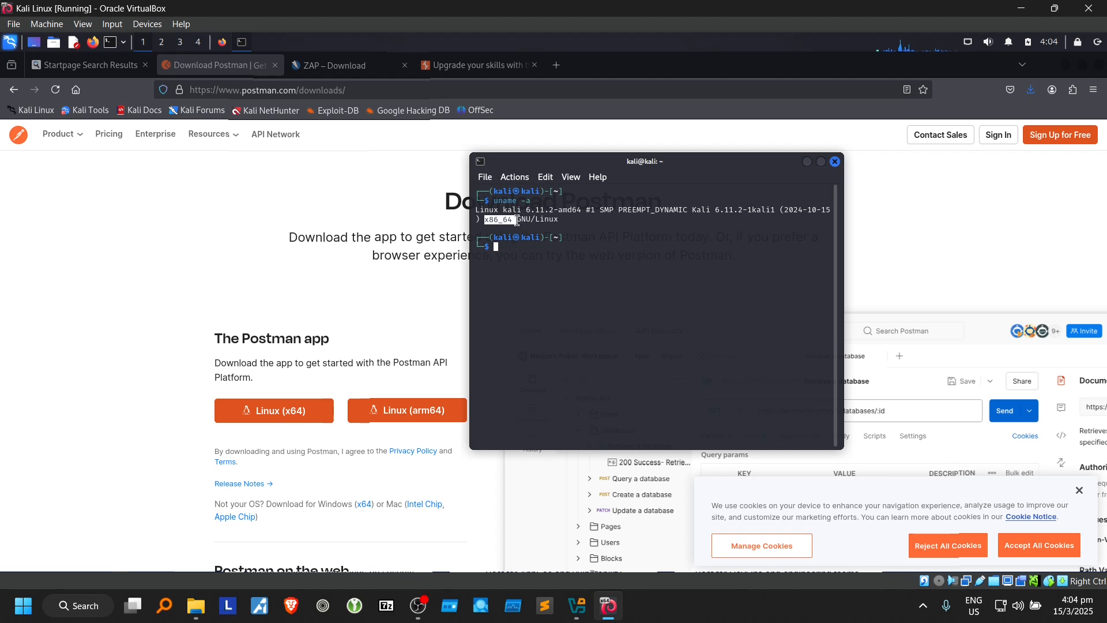
{"action": "left_click", "coordinate": [600, 326]}
{"action": "left_click_drag", "start_coordinate": [656, 164], "coordinate": [678, 180]}
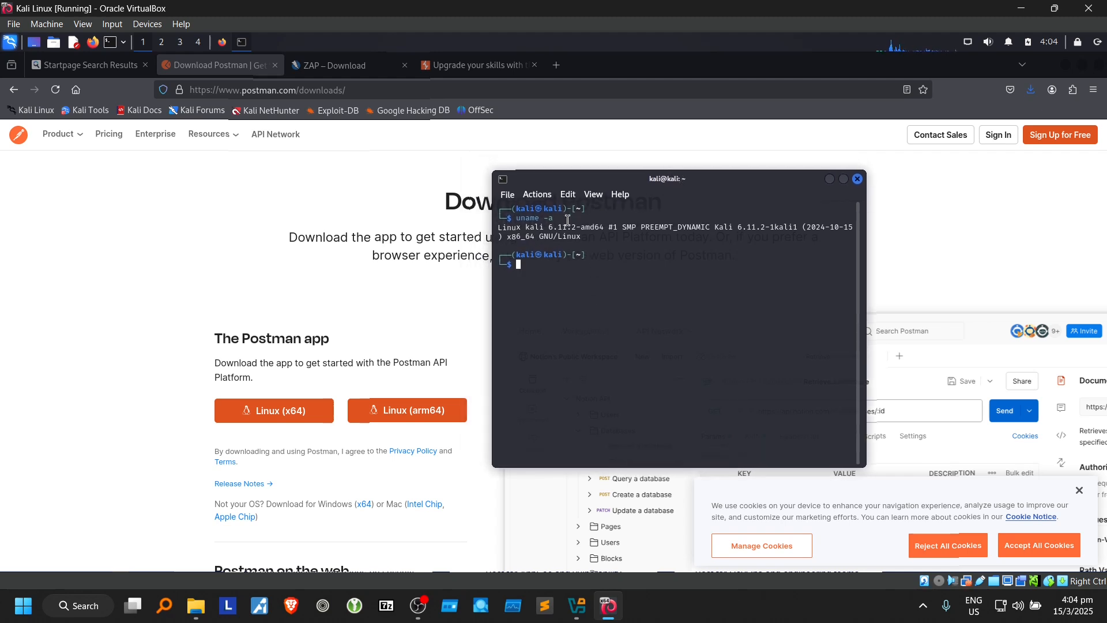
{"action": "left_click_drag", "start_coordinate": [505, 236], "coordinate": [535, 231]}
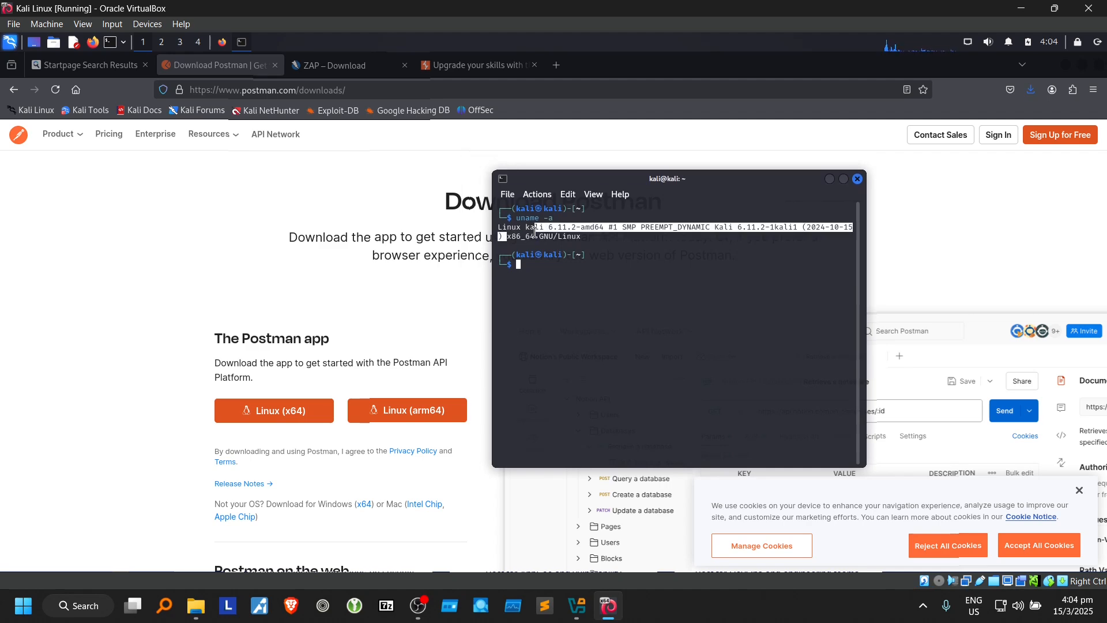
{"action": "left_click", "coordinate": [522, 241]}
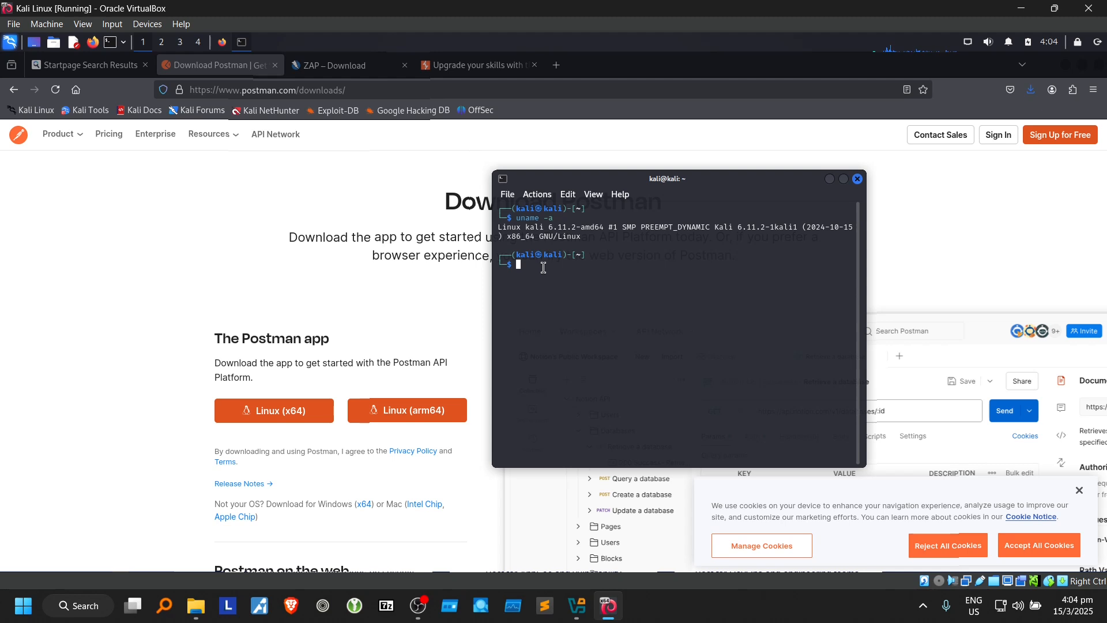
{"action": "type", "text": "uname"}
{"action": "key", "text": "BackSpace"}
{"action": "key", "text": "BackSpace"}
{"action": "key", "text": "BackSpace"}
{"action": "key", "text": "BackSpace"}
{"action": "key", "text": "BackSpace"}
{"action": "key", "text": "BackSpace"}
{"action": "key", "text": "BackSpace"}
{"action": "key", "text": "BackSpace"}
{"action": "type", "text": "aarche64"}
{"action": "left_click_drag", "start_coordinate": [557, 264], "coordinate": [508, 266]}
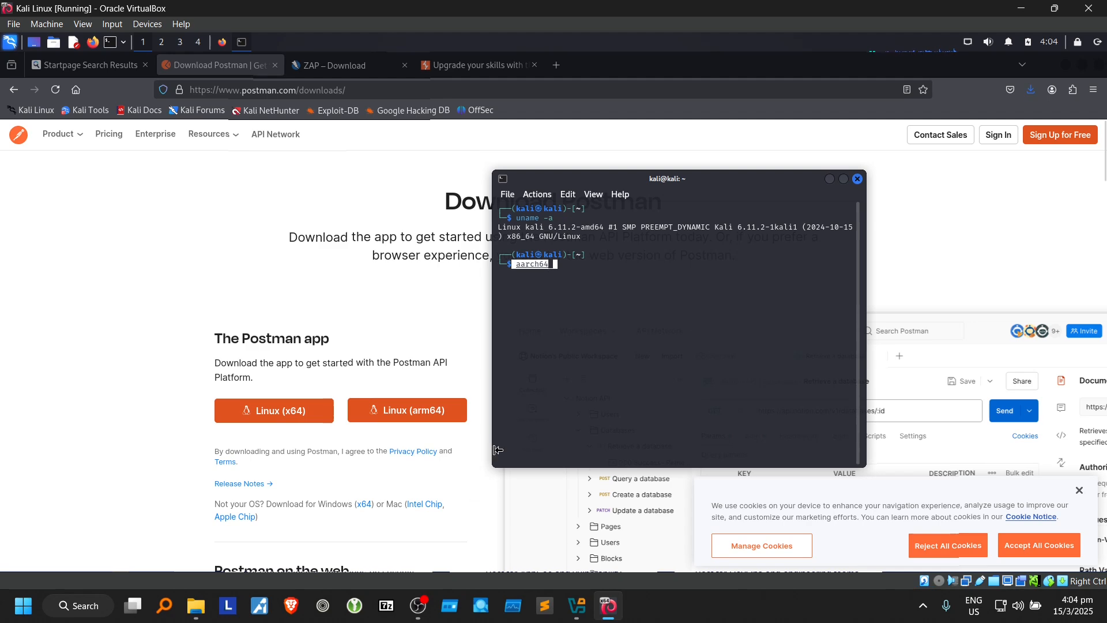
{"action": "key", "text": "BackSpace"}
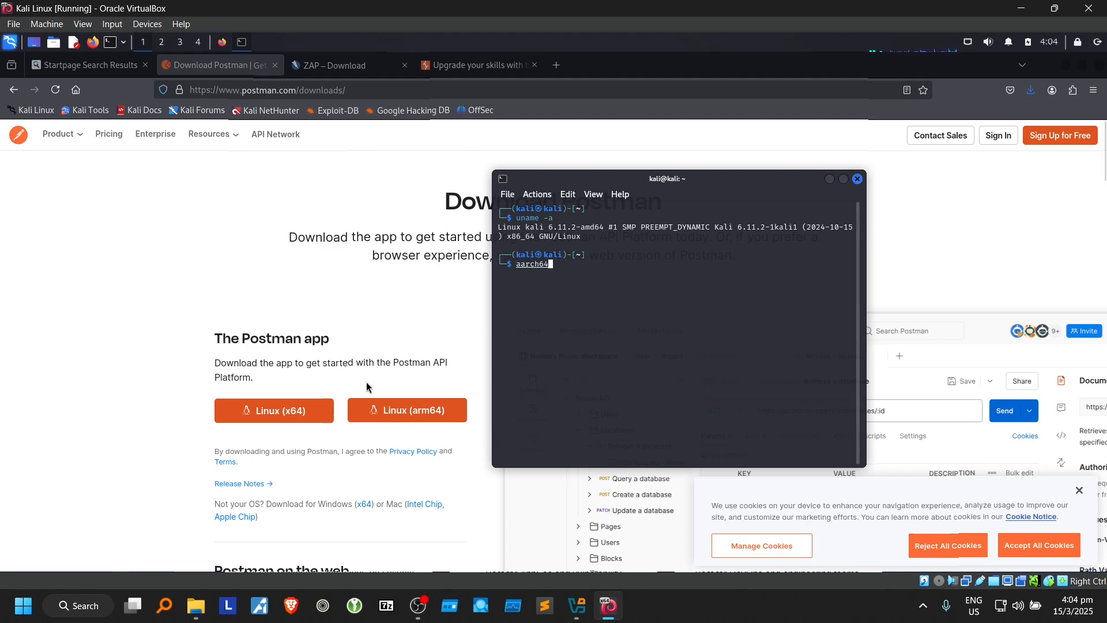
{"action": "key", "text": "BackSpace"}
{"action": "key", "text": "BackSpace"}
{"action": "key", "text": "BackSpace"}
{"action": "key", "text": "BackSpace"}
{"action": "key", "text": "BackSpace"}
{"action": "key", "text": "BackSpace"}
{"action": "key", "text": "BackSpace"}
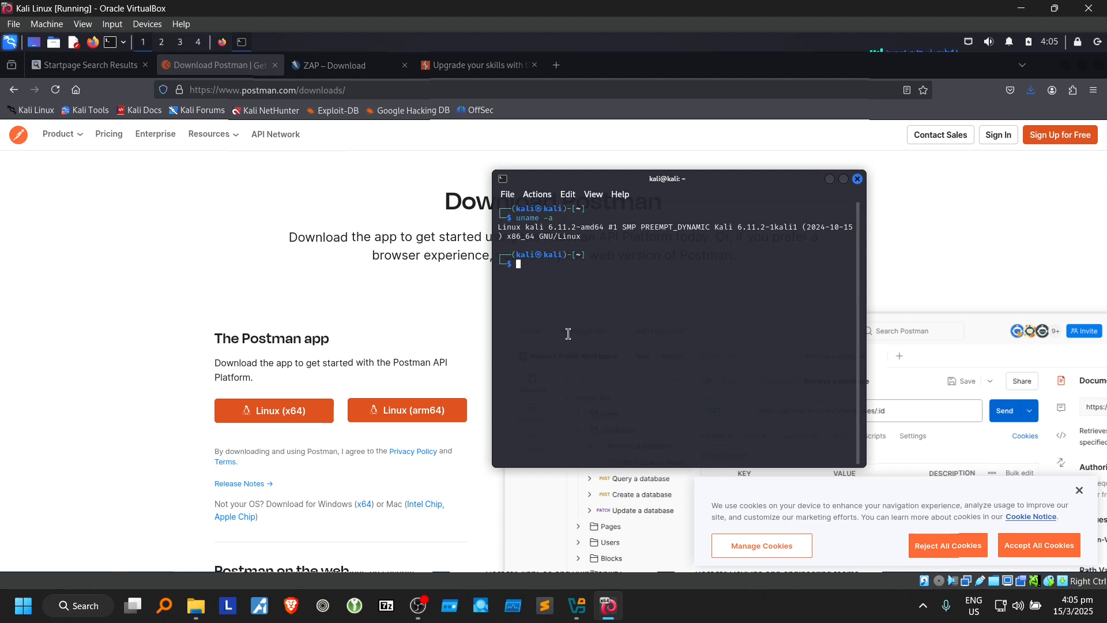
Step: Download the Linux (x64) build of Postman and close the tab opened for the download
{"action": "left_click", "coordinate": [177, 455]}
{"action": "left_click", "coordinate": [263, 410]}
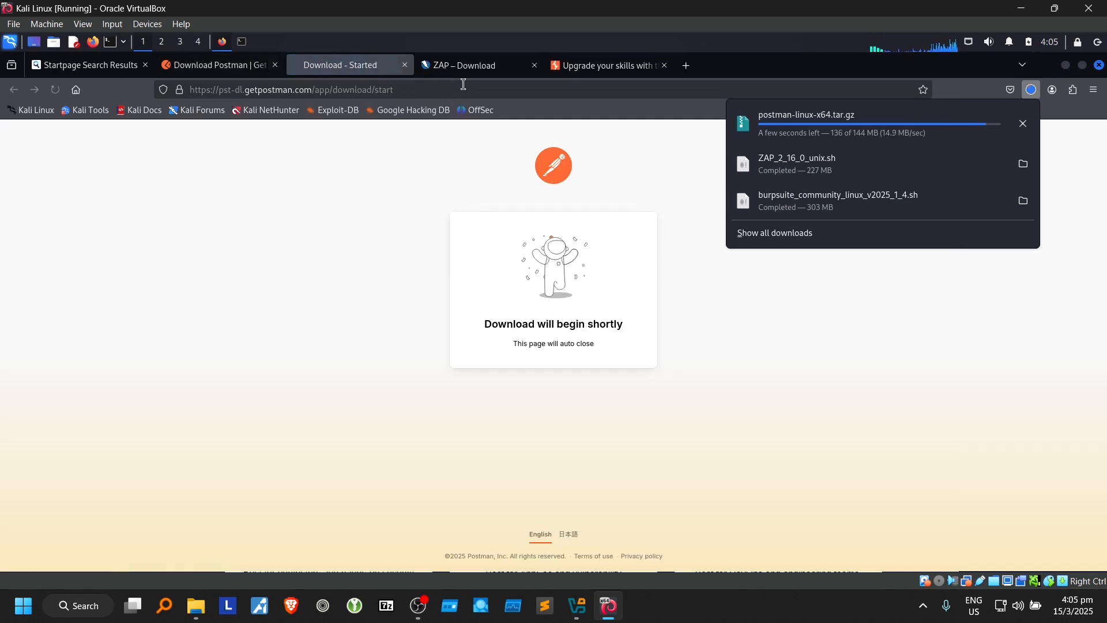
{"action": "left_click", "coordinate": [405, 65]}
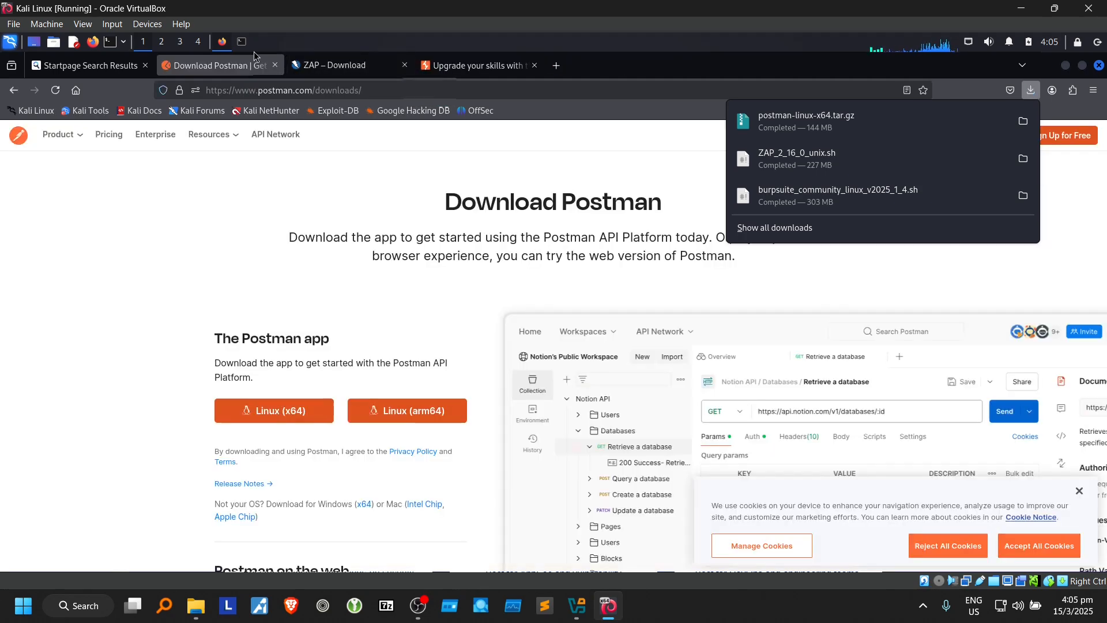
Step: Return to the terminal, list the Downloads directory with cd Downloads and ls, and maximize the terminal window
{"action": "left_click", "coordinate": [241, 42]}
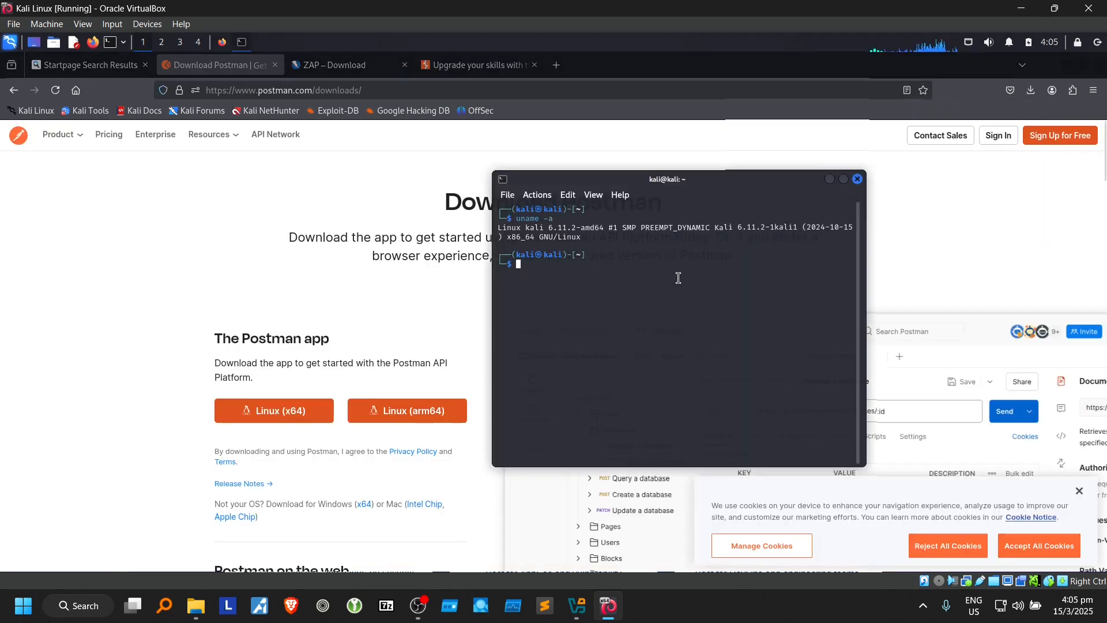
{"action": "type", "text": "cd"}
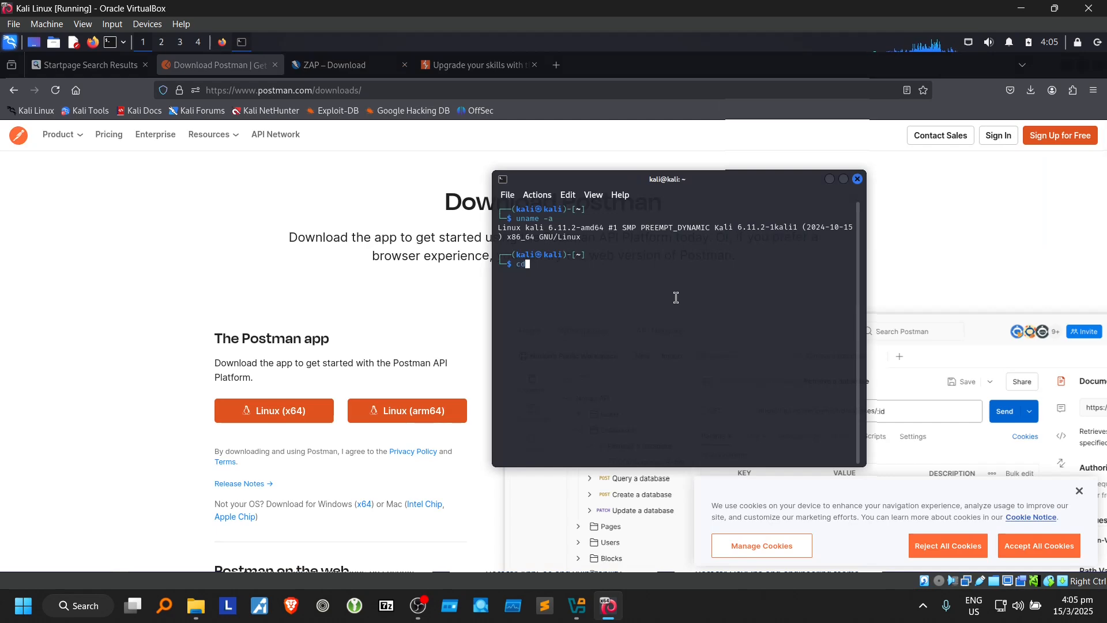
{"action": "type", "text": " Do"}
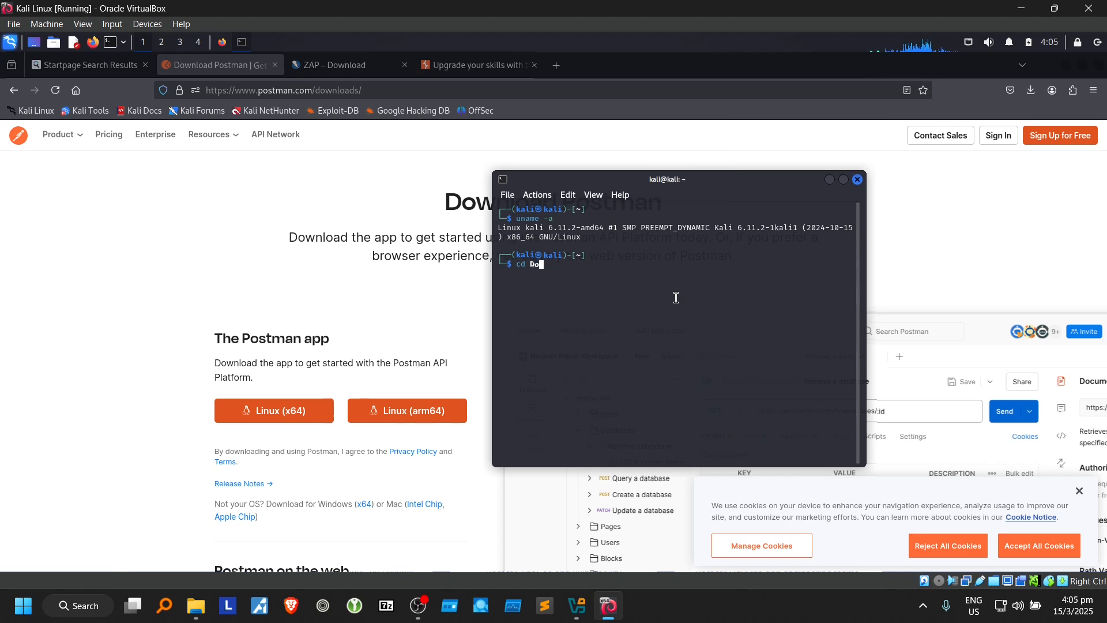
{"action": "type", "text": "wnloads"}
{"action": "key", "text": "Return"}
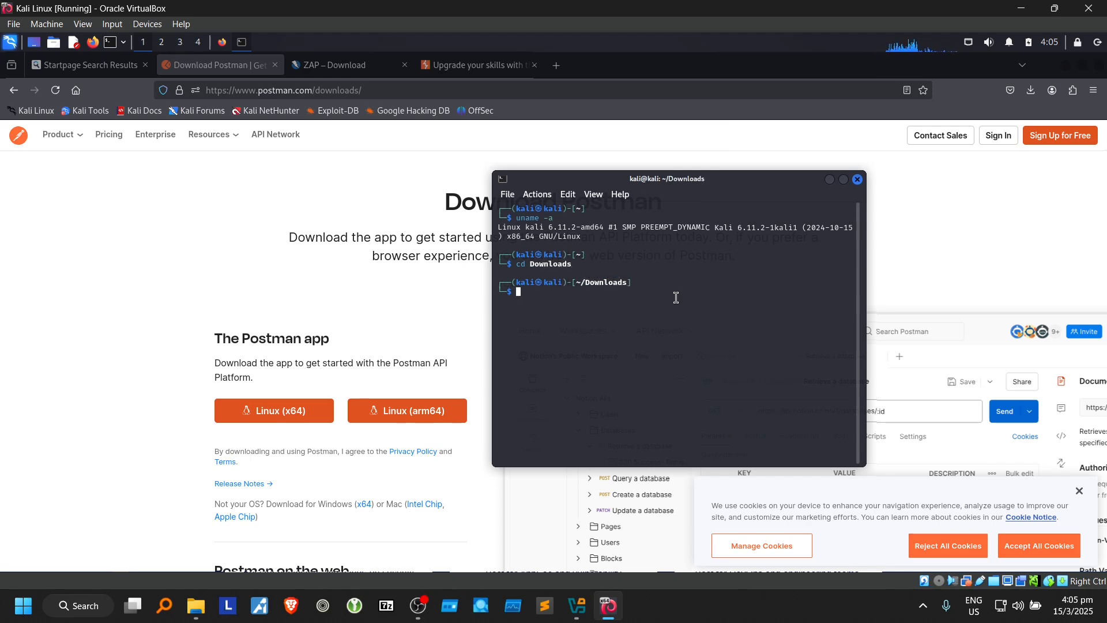
{"action": "type", "text": "ls"}
{"action": "key", "text": "Return"}
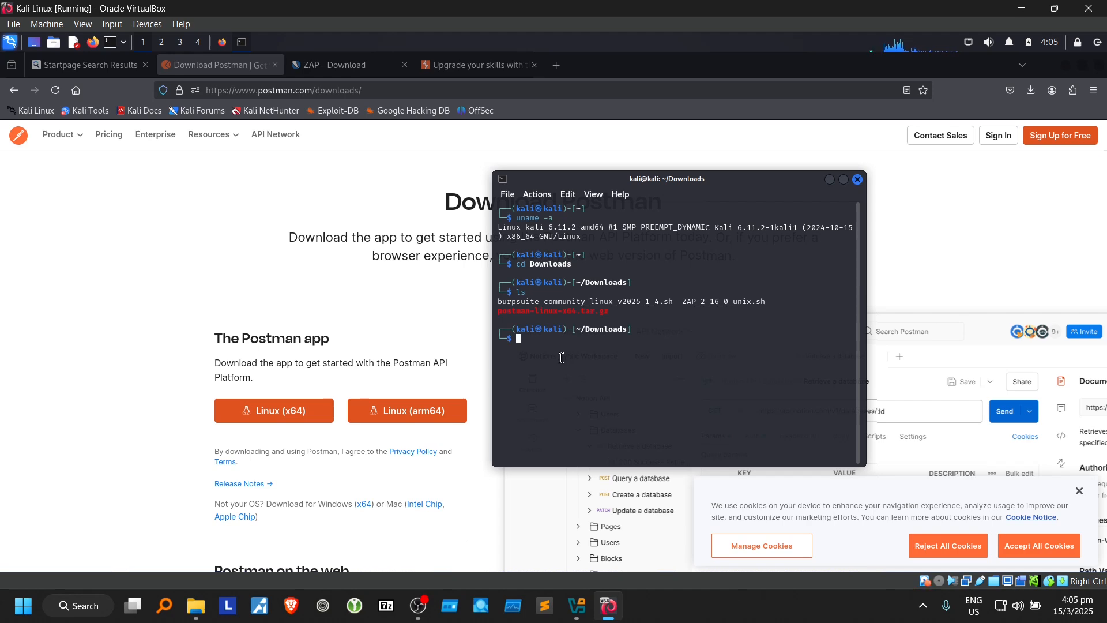
{"action": "left_click", "coordinate": [844, 180]}
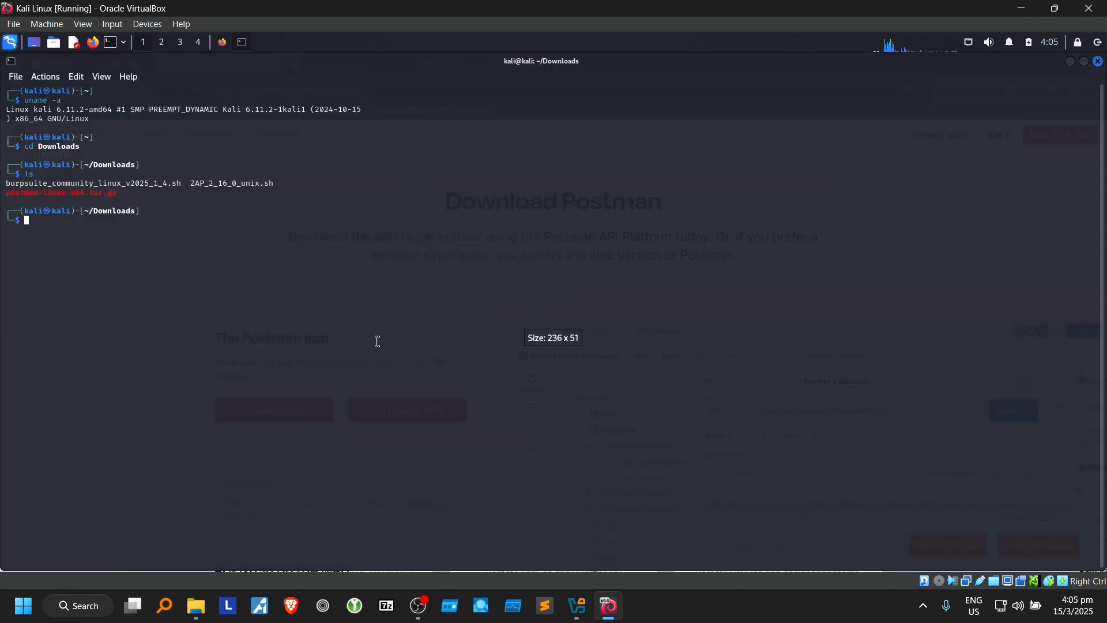
{"action": "type", "text": "uname -a"}
{"action": "key", "text": "BackSpace"}
{"action": "key", "text": "BackSpace"}
{"action": "key", "text": "BackSpace"}
{"action": "key", "text": "BackSpace"}
{"action": "key", "text": "BackSpace"}
{"action": "key", "text": "BackSpace"}
{"action": "key", "text": "BackSpace"}
{"action": "key", "text": "BackSpace"}
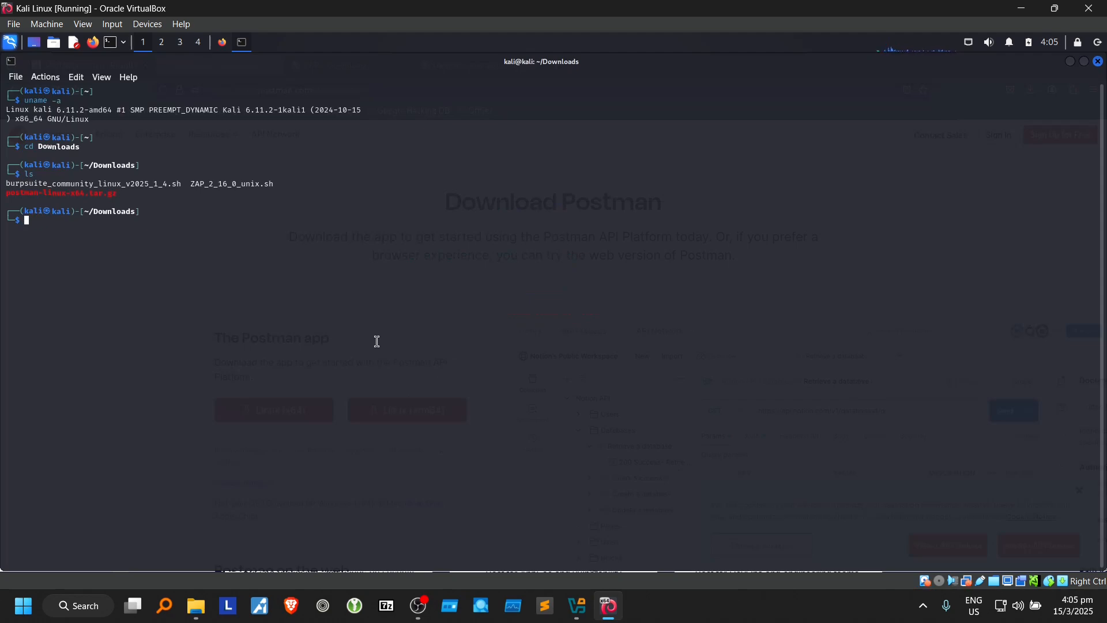
Step: Enlarge the terminal text by five zoom levels
{"action": "key", "text": "ctrl+plus"}
{"action": "key", "text": "ctrl+plus"}
{"action": "key", "text": "ctrl+plus"}
{"action": "key", "text": "ctrl+plus"}
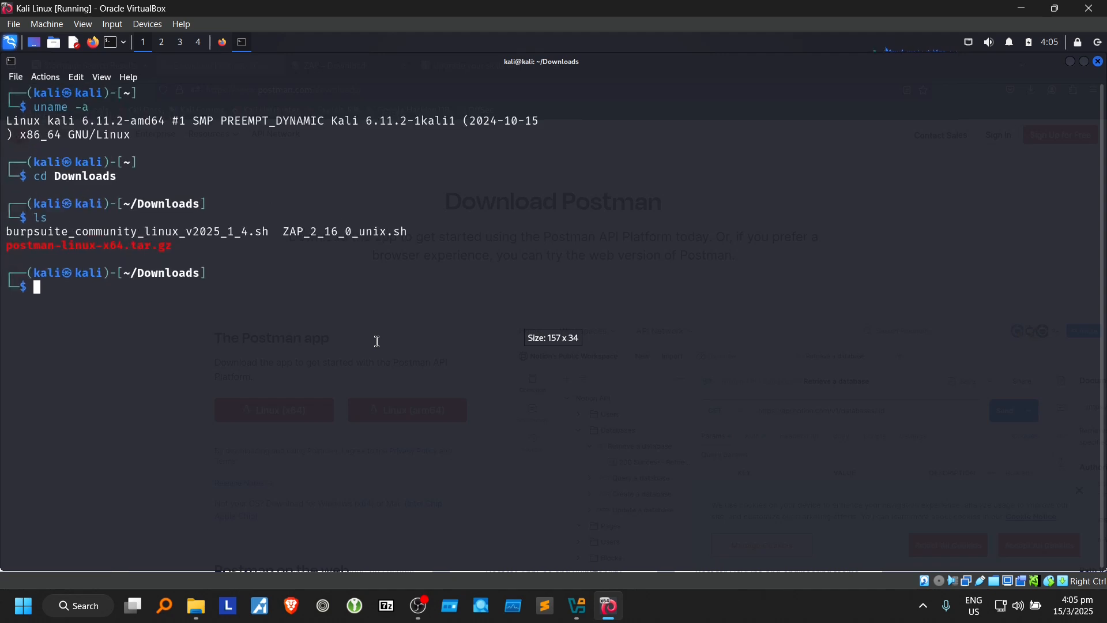
{"action": "key", "text": "ctrl+plus"}
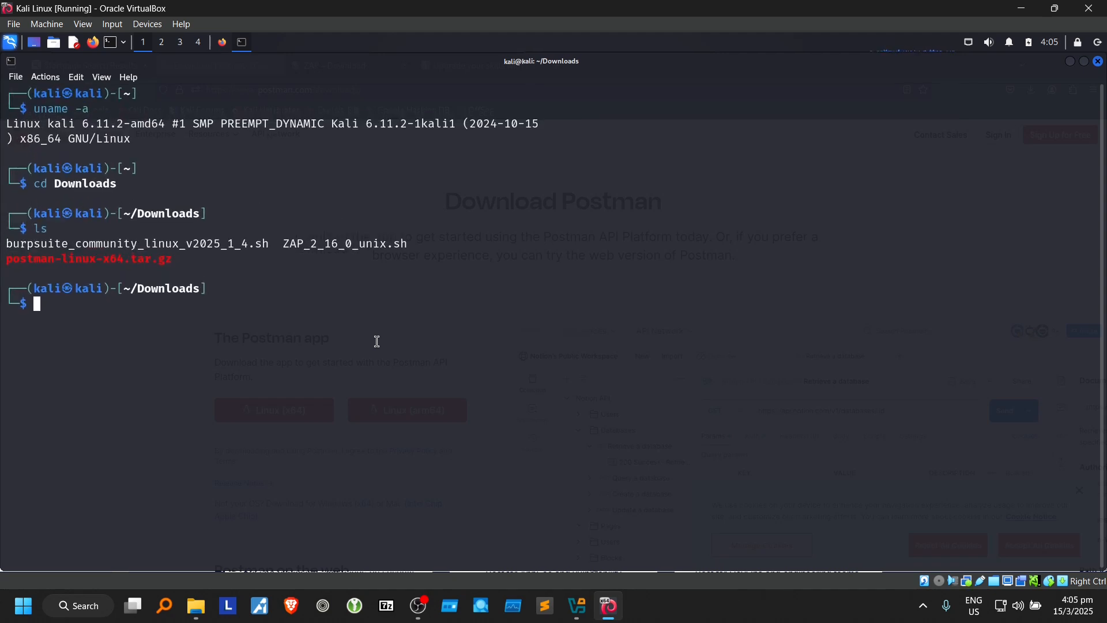
Step: List the Downloads directory with ls and ls -la, and examine the Burp Suite, ZAP and Postman files
{"action": "type", "text": "ls"}
{"action": "key", "text": "Return"}
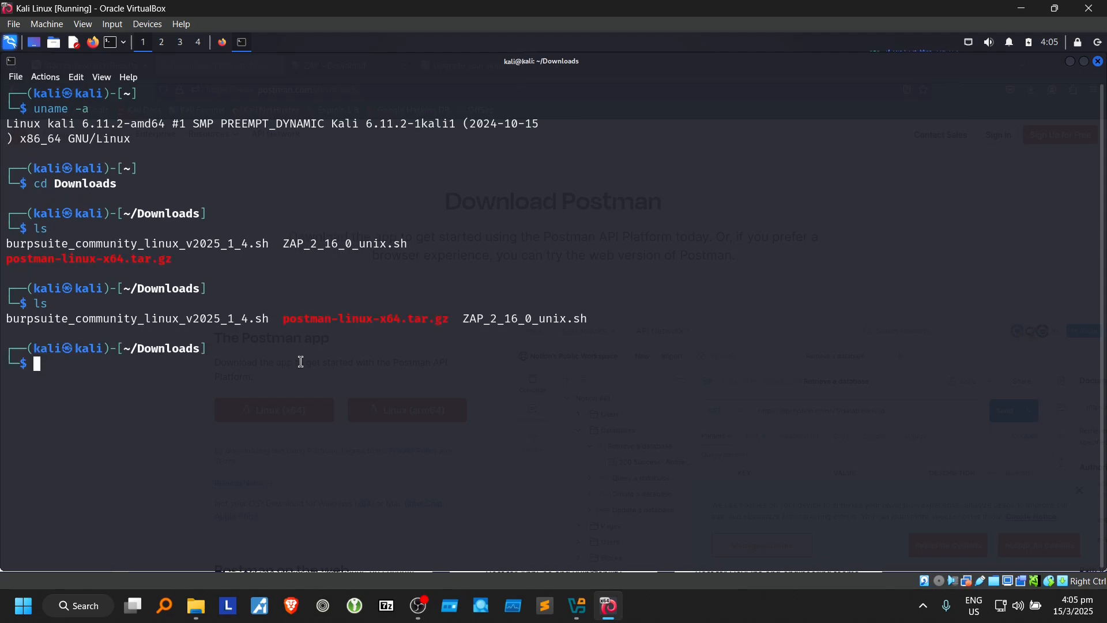
{"action": "type", "text": "ls -la"}
{"action": "key", "text": "Return"}
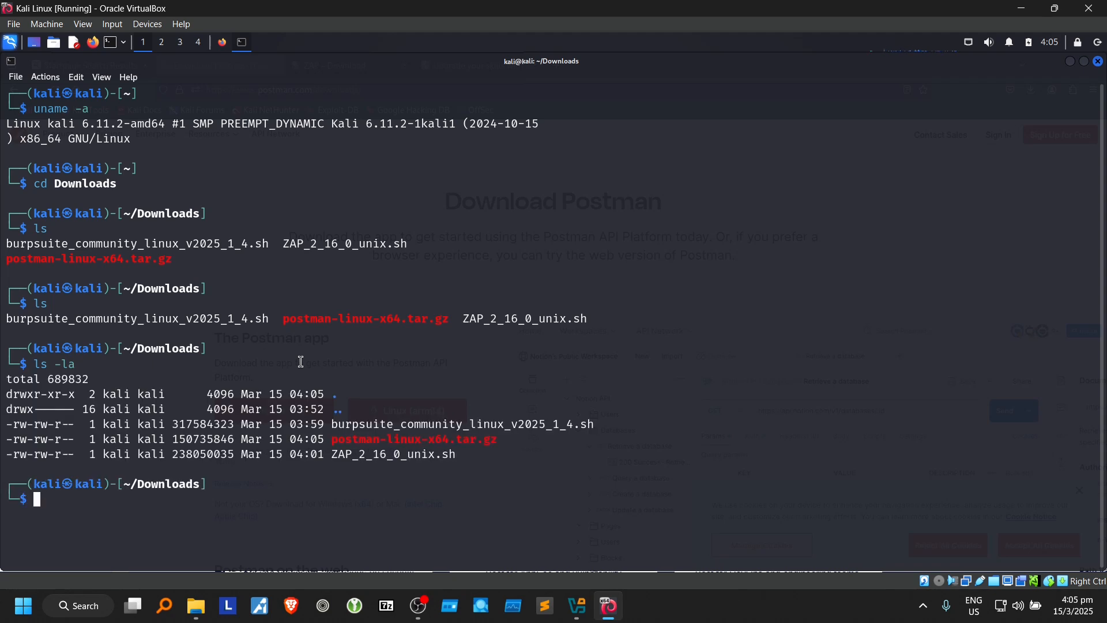
{"action": "double_click", "coordinate": [360, 429]}
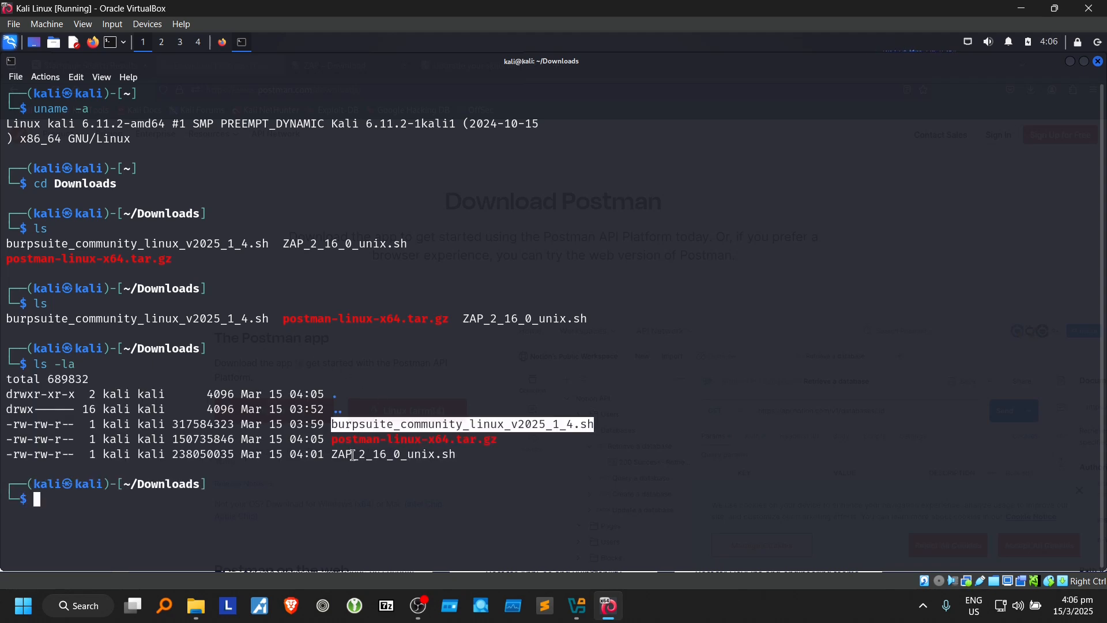
{"action": "double_click", "coordinate": [353, 454]}
{"action": "double_click", "coordinate": [367, 441]}
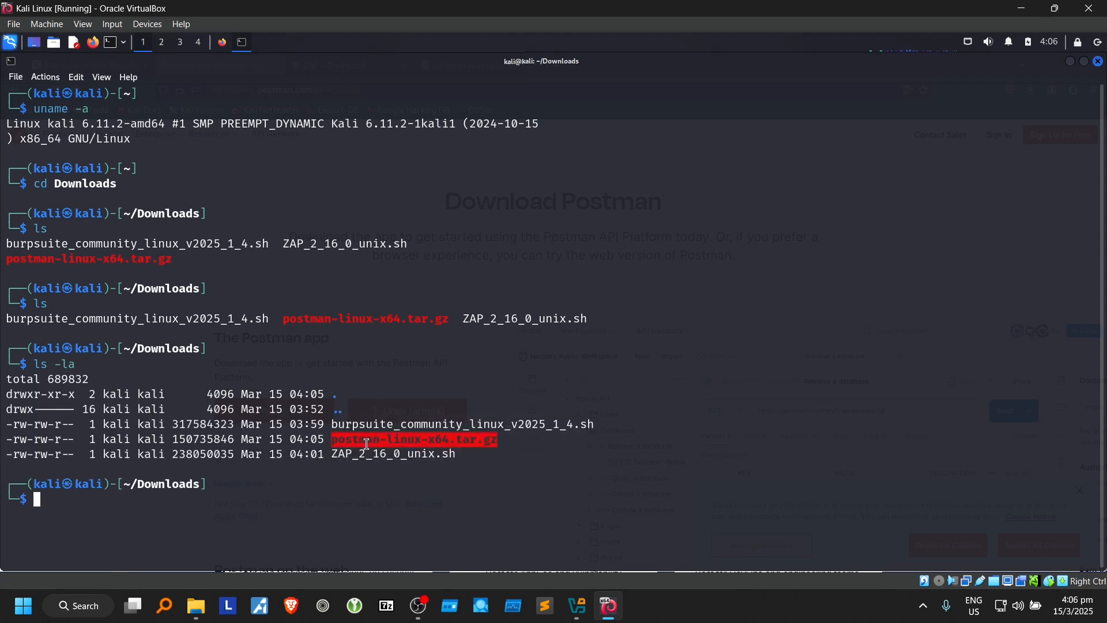
{"action": "left_click", "coordinate": [247, 537]}
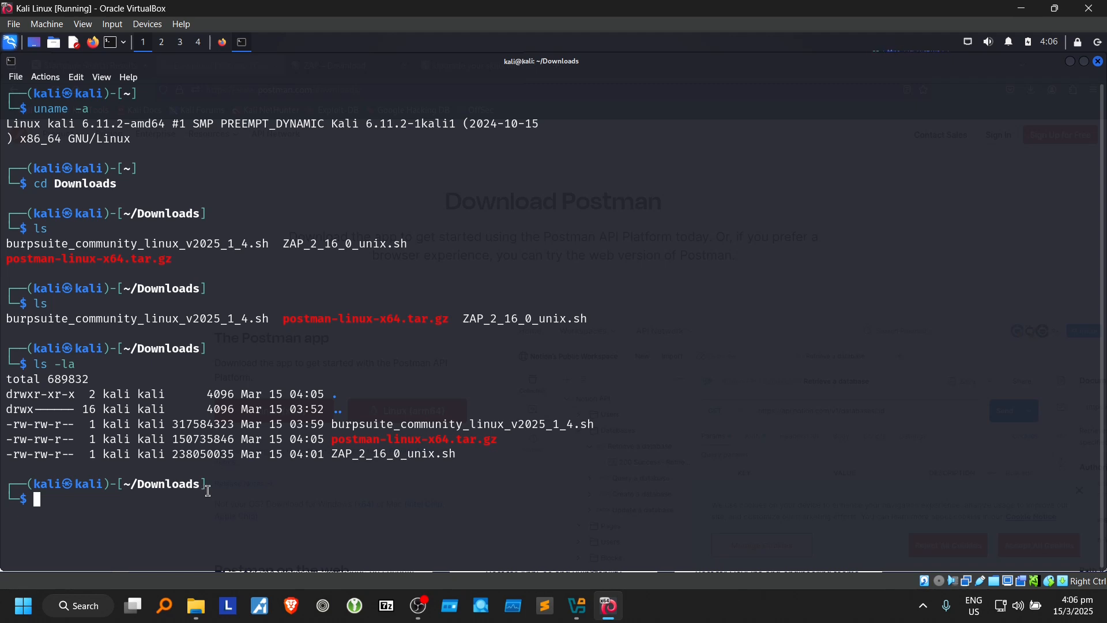
Step: Make the Burp Suite installer executable with chmod +x burpsuite_community_linux_v2025_1_4.sh, copying the file name from the listing
{"action": "type", "text": "chmod +x"}
{"action": "double_click", "coordinate": [423, 425]}
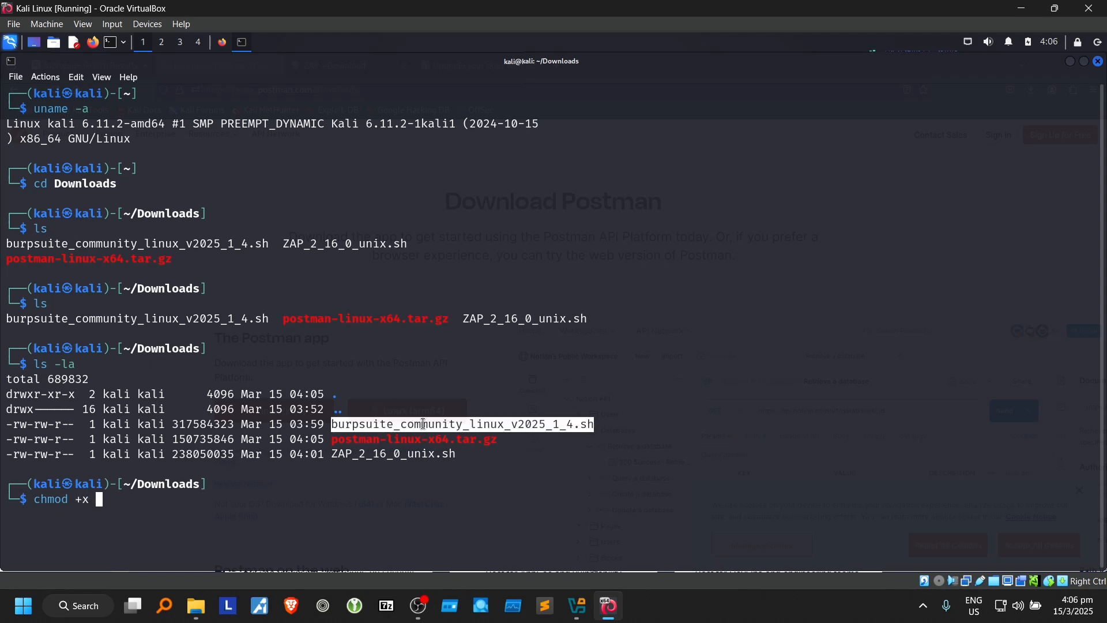
{"action": "right_click", "coordinate": [423, 427]}
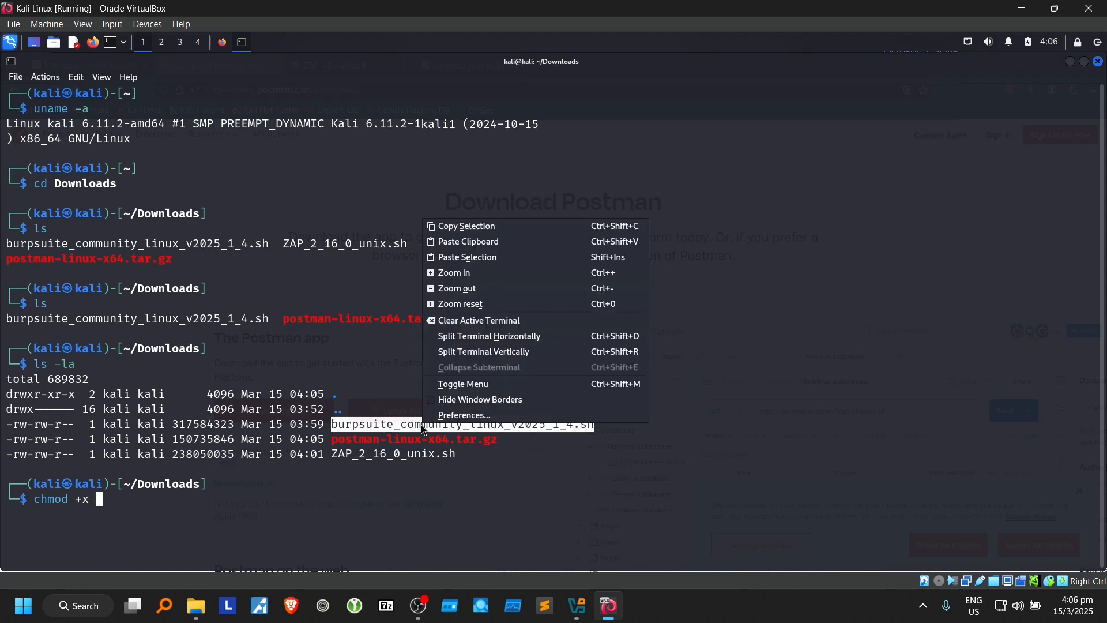
{"action": "left_click", "coordinate": [461, 233]}
{"action": "left_click", "coordinate": [280, 512]}
{"action": "right_click", "coordinate": [280, 514]}
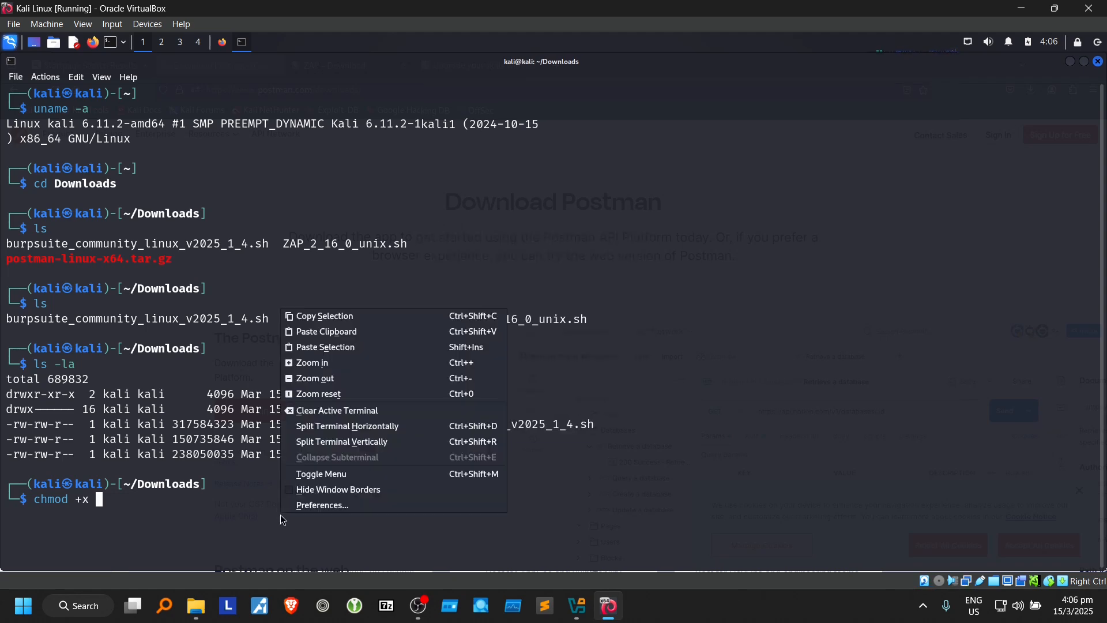
{"action": "left_click", "coordinate": [380, 334]}
{"action": "key", "text": "Return"}
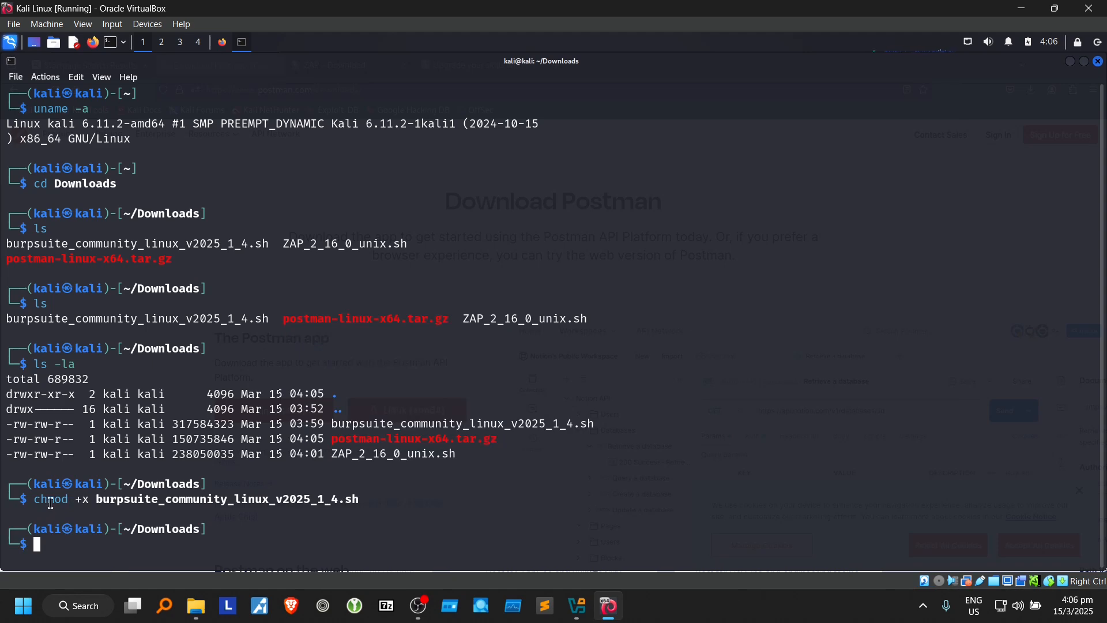
Step: Examine the parts of the executed chmod command: the command name, the +x option, the script name and its sh extension
{"action": "left_click_drag", "start_coordinate": [34, 499], "coordinate": [79, 501]}
{"action": "double_click", "coordinate": [132, 500]}
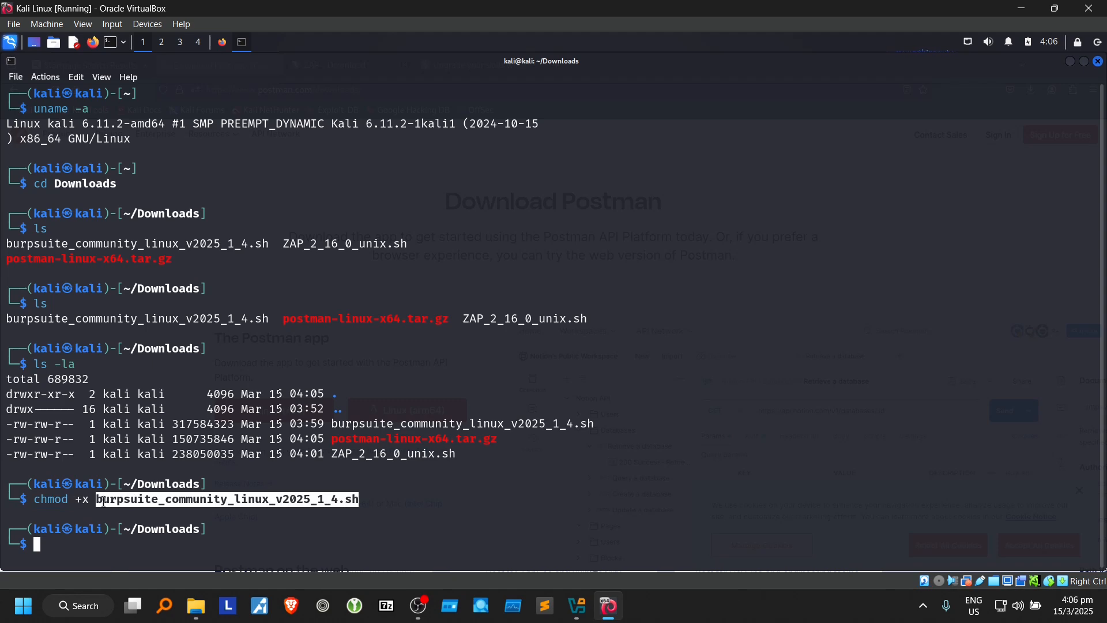
{"action": "left_click_drag", "start_coordinate": [73, 500], "coordinate": [84, 499]}
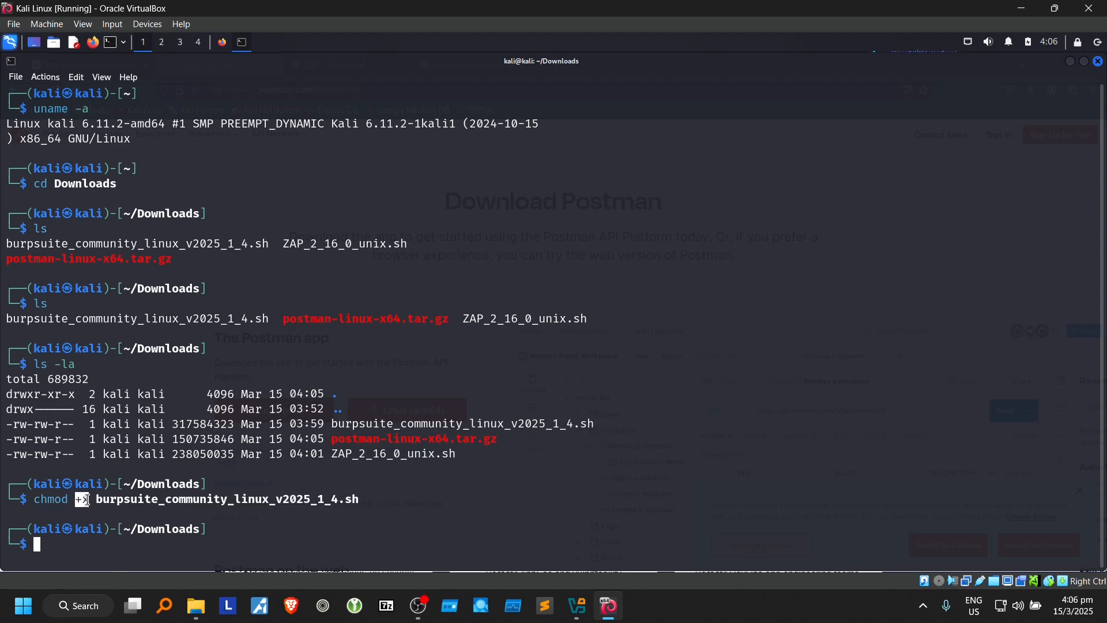
{"action": "left_click", "coordinate": [113, 546]}
{"action": "mouse_move", "coordinate": [102, 499]}
{"action": "left_mouse_down"}
{"action": "mouse_move", "coordinate": [381, 499]}
{"action": "mouse_move", "coordinate": [92, 501]}
{"action": "left_mouse_up"}
{"action": "left_click", "coordinate": [368, 501]}
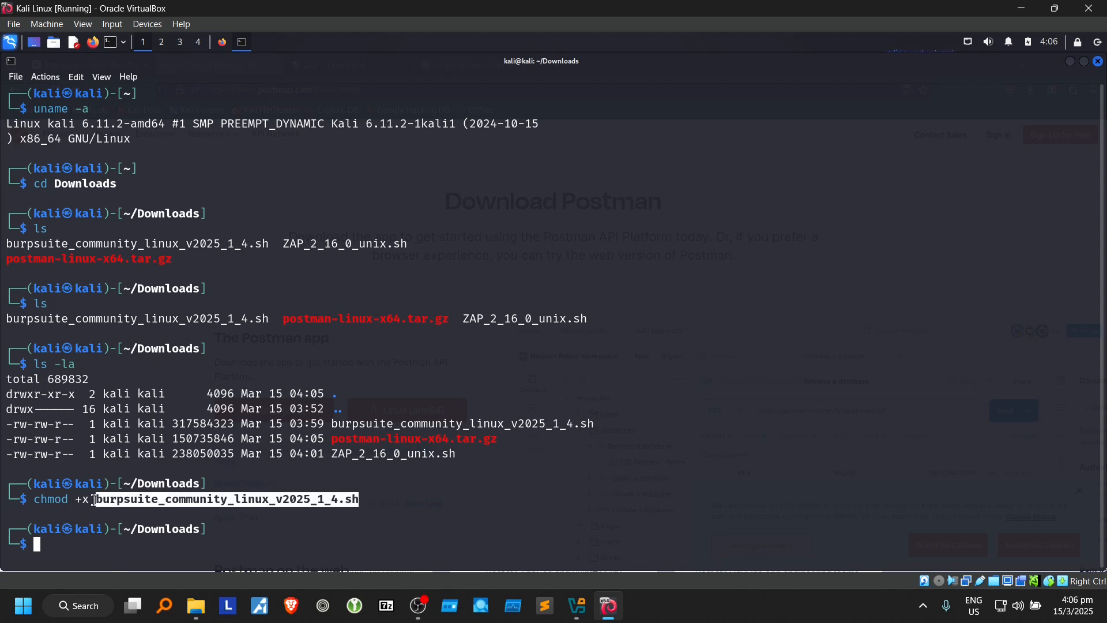
{"action": "left_click", "coordinate": [177, 500]}
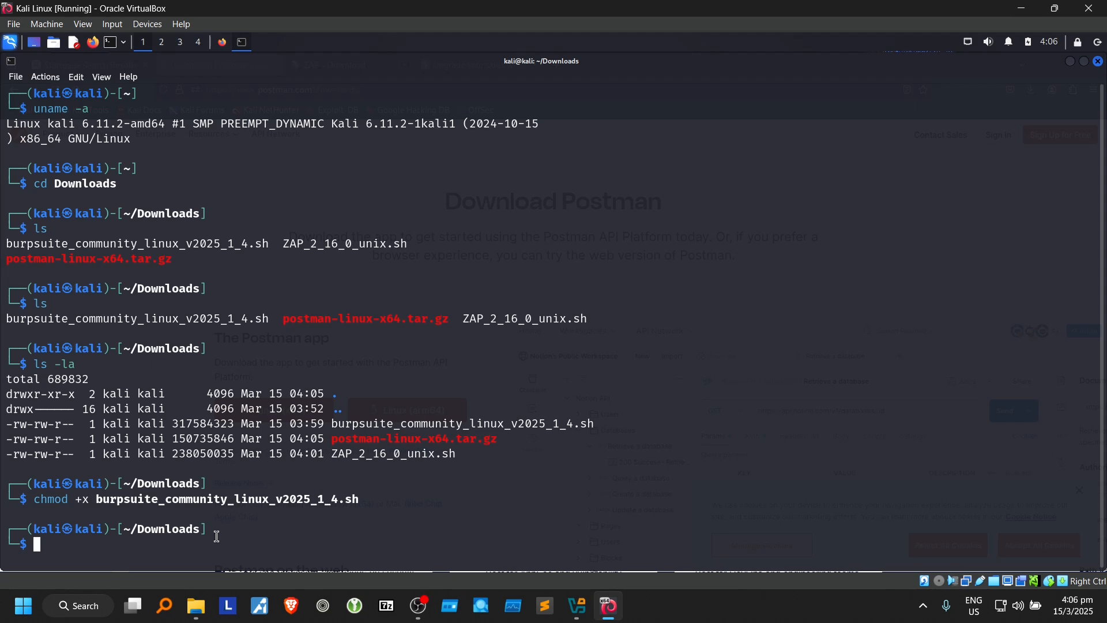
{"action": "mouse_move", "coordinate": [344, 505]}
{"action": "left_mouse_down"}
{"action": "mouse_move", "coordinate": [364, 507]}
{"action": "mouse_move", "coordinate": [350, 515]}
{"action": "left_mouse_up"}
{"action": "left_click", "coordinate": [346, 499]}
{"action": "type", "text": "./bu"}
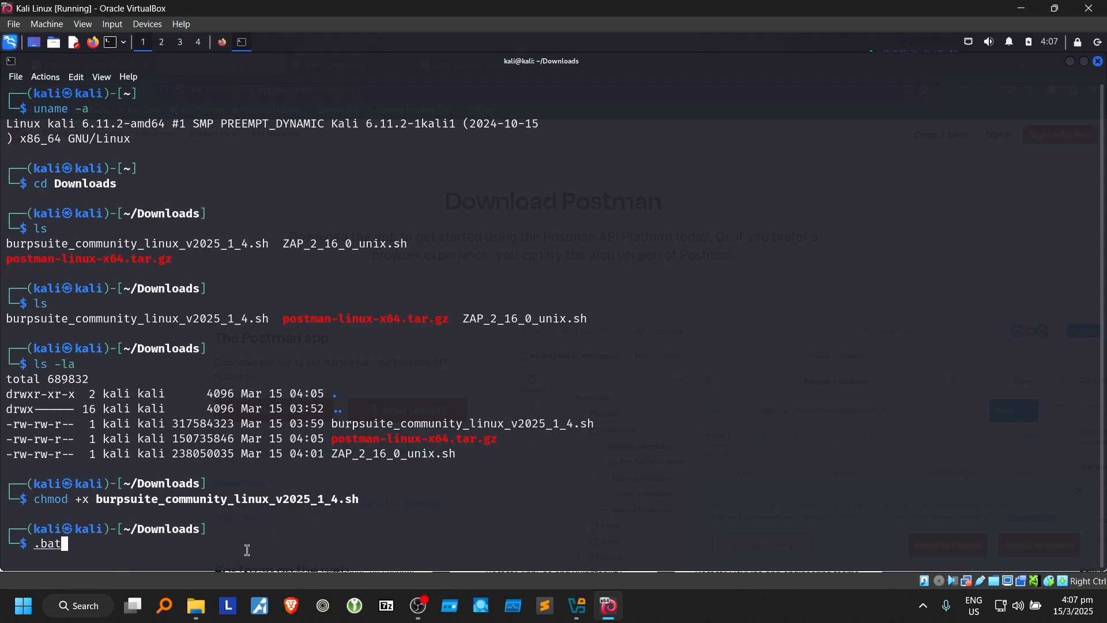
{"action": "type", "text": " .cmd"}
{"action": "key", "text": "BackSpace"}
{"action": "key", "text": "BackSpace"}
{"action": "key", "text": "BackSpace"}
{"action": "key", "text": "BackSpace"}
{"action": "key", "text": "BackSpace"}
{"action": "key", "text": "BackSpace"}
{"action": "key", "text": "BackSpace"}
{"action": "key", "text": "BackSpace"}
{"action": "key", "text": "BackSpace"}
{"action": "left_click_drag", "start_coordinate": [345, 499], "coordinate": [361, 496]}
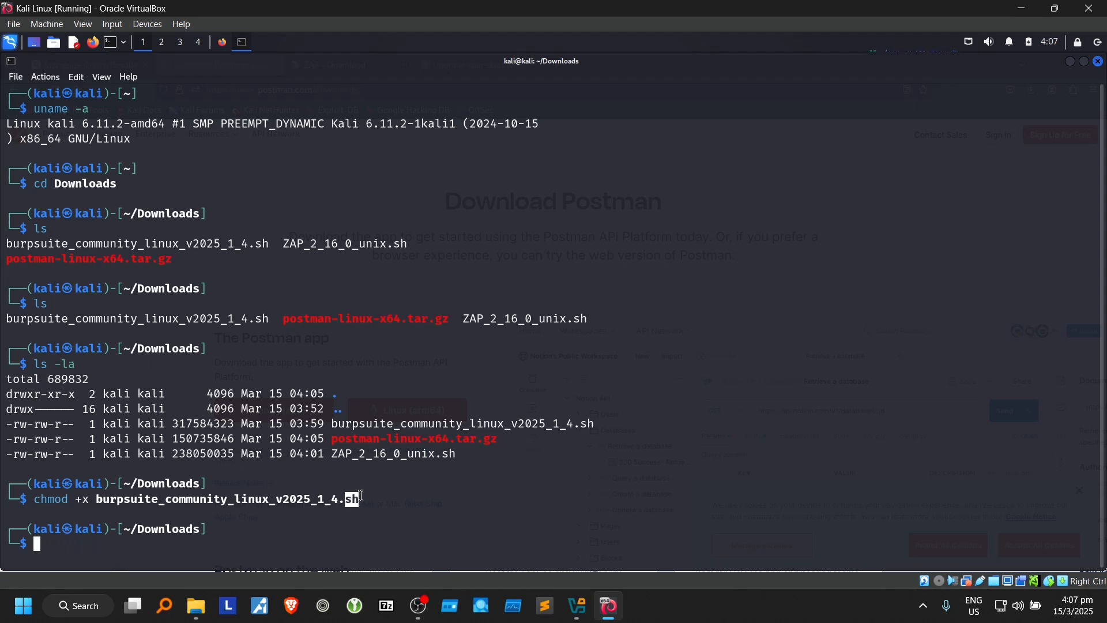
Step: Make the ZAP installer executable with chmod +x ZAP_2_16_0_unix.sh
{"action": "double_click", "coordinate": [213, 500]}
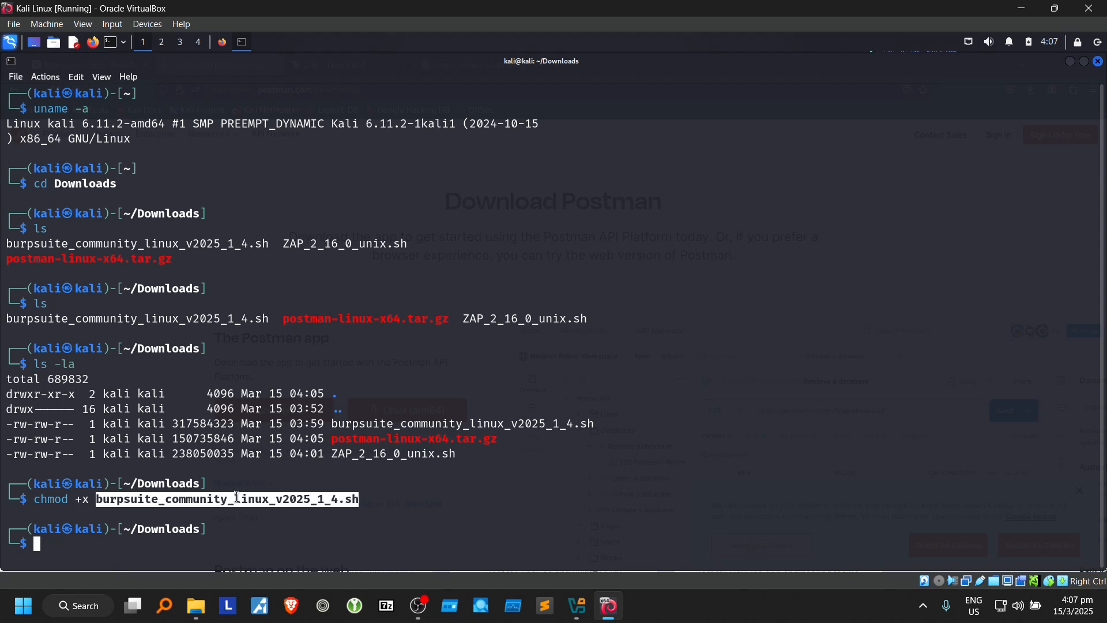
{"action": "left_click", "coordinate": [237, 497]}
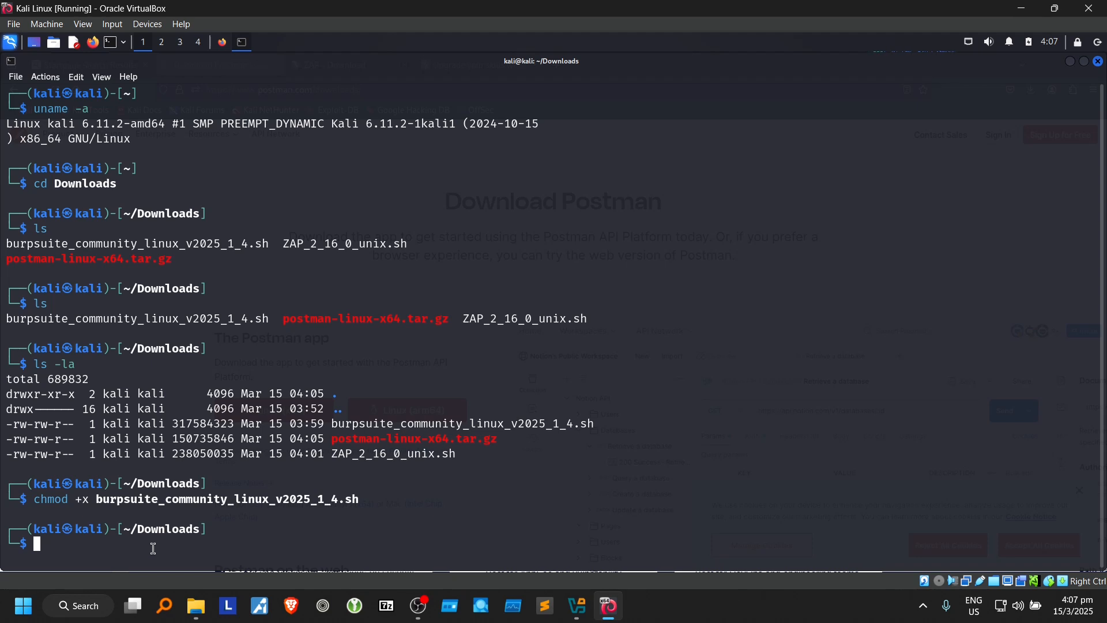
{"action": "type", "text": "c"}
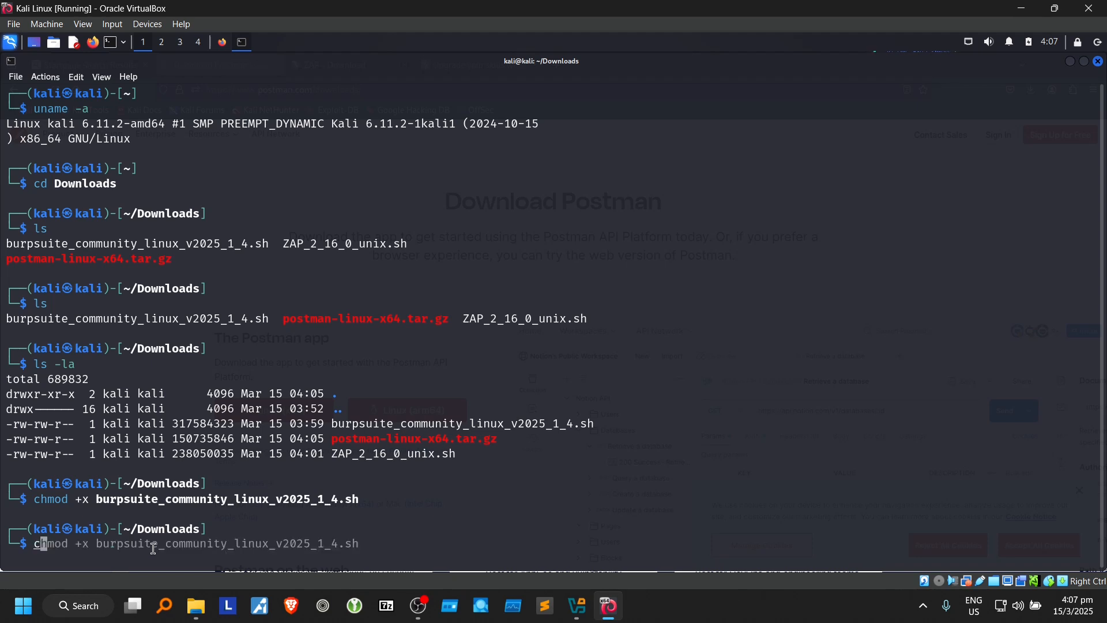
{"action": "type", "text": "hmod +x ZA"}
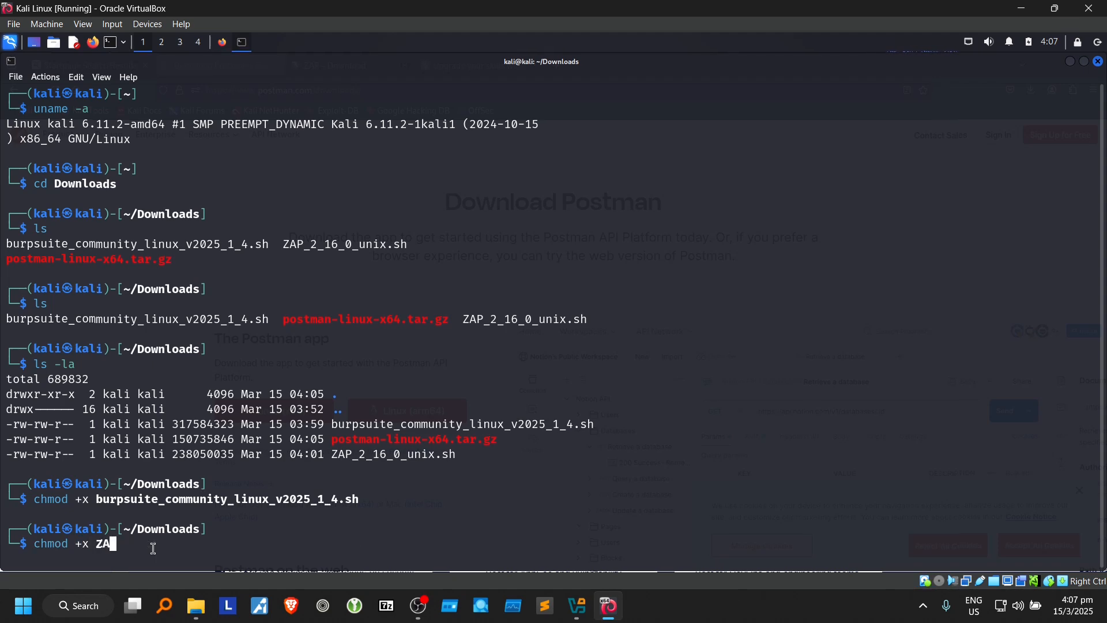
{"action": "key", "text": "Tab"}
{"action": "key", "text": "Return"}
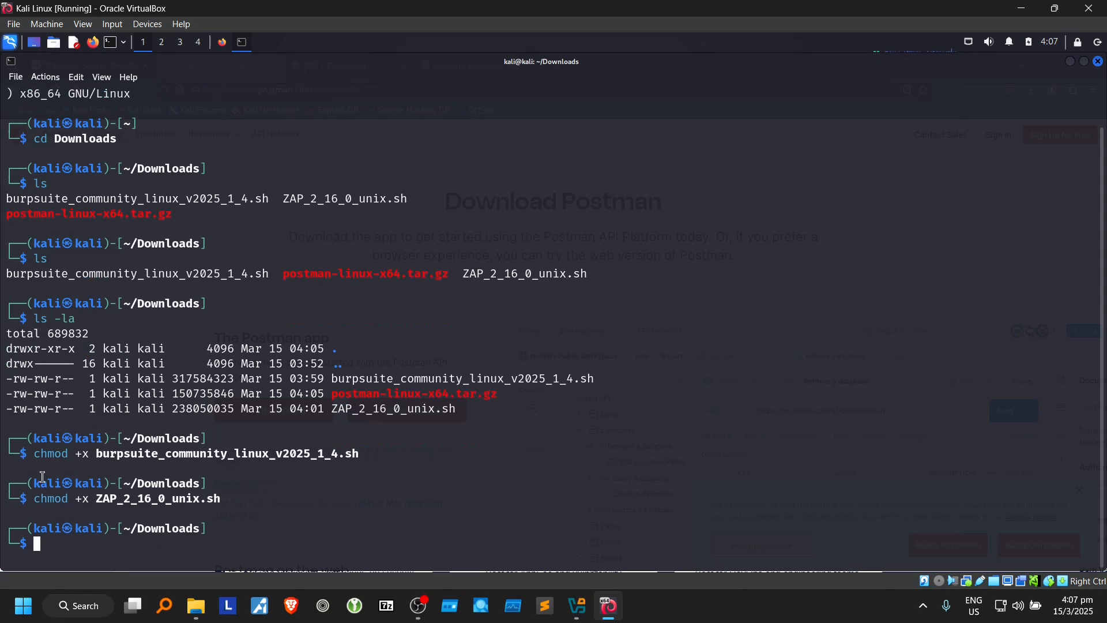
Step: Examine the postman-linux-x64.tar.gz entry in the listing and compare it with the chmod +x command used on the ZAP script
{"action": "mouse_move", "coordinate": [333, 392]}
{"action": "left_mouse_down"}
{"action": "mouse_move", "coordinate": [494, 394]}
{"action": "mouse_move", "coordinate": [327, 395]}
{"action": "left_mouse_up"}
{"action": "left_click", "coordinate": [502, 407]}
{"action": "left_click", "coordinate": [368, 445]}
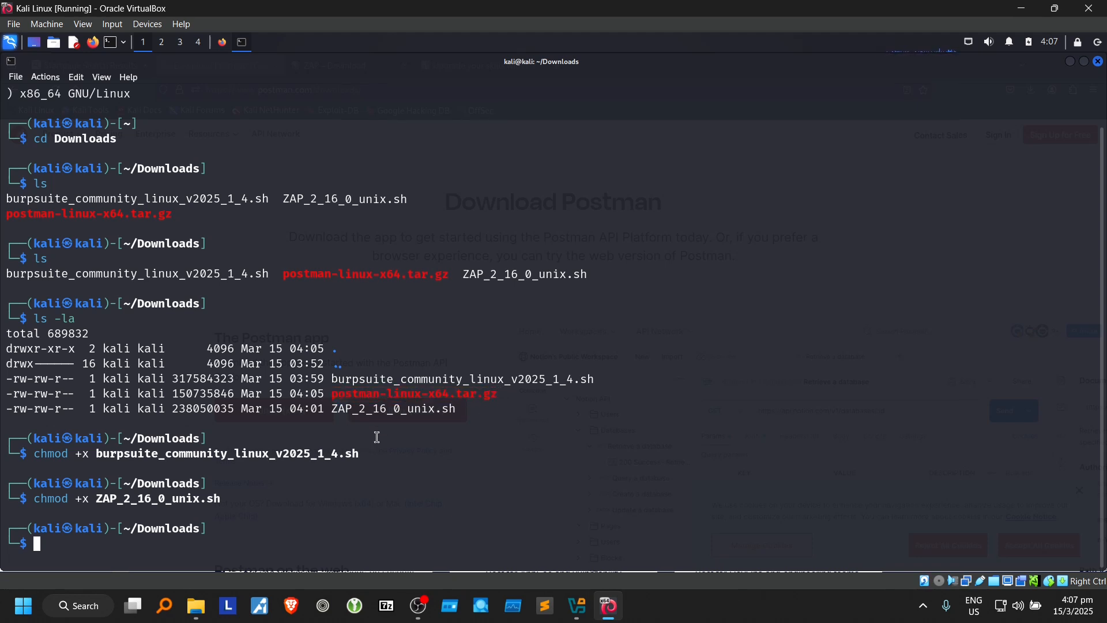
{"action": "double_click", "coordinate": [355, 396]}
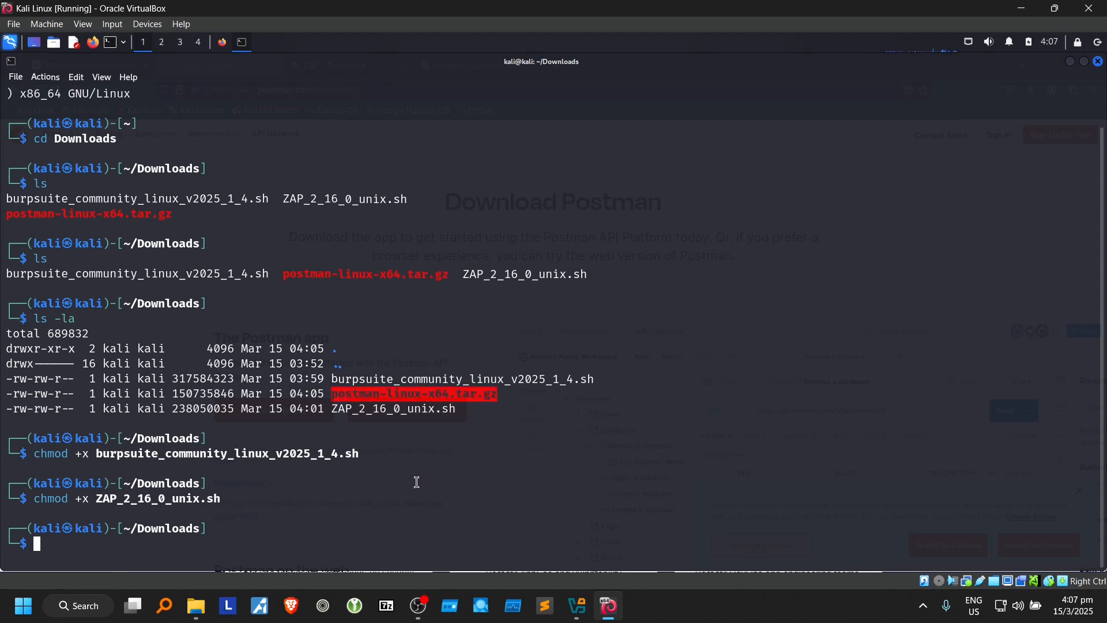
{"action": "left_click", "coordinate": [453, 510]}
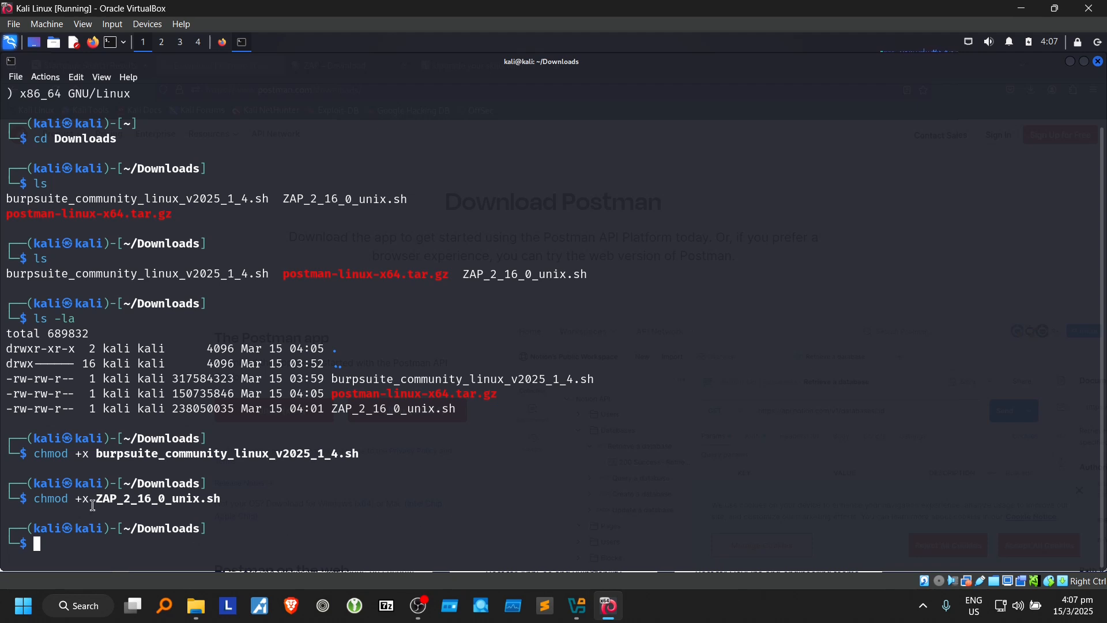
{"action": "left_click_drag", "start_coordinate": [89, 500], "coordinate": [32, 500]}
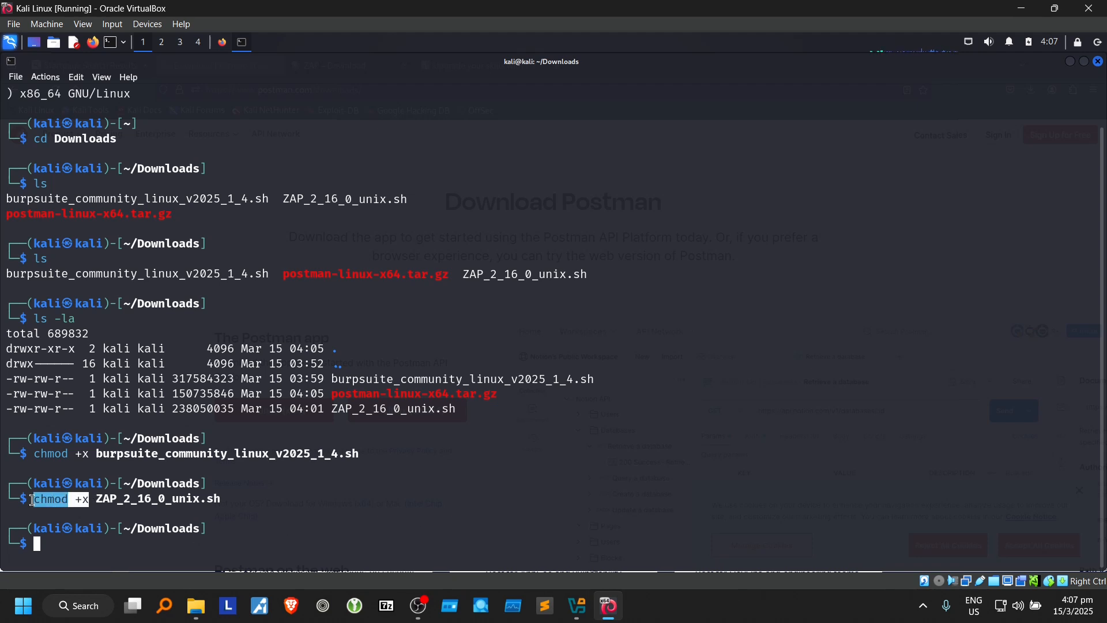
{"action": "double_click", "coordinate": [386, 400]}
{"action": "left_click_drag", "start_coordinate": [483, 426], "coordinate": [332, 392]}
{"action": "left_click", "coordinate": [474, 395]}
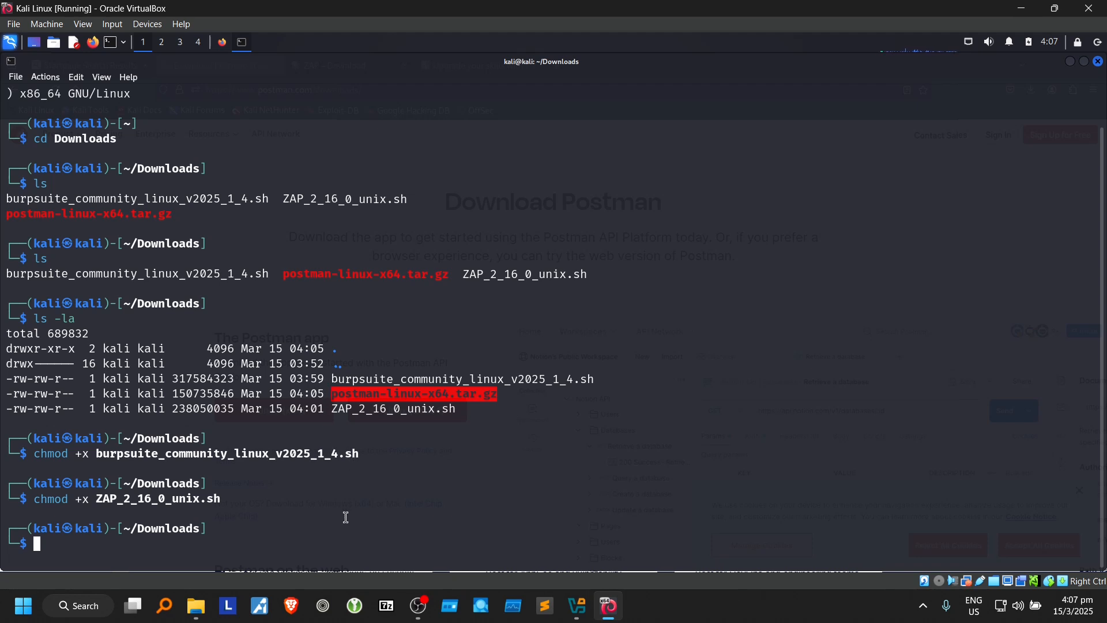
{"action": "left_click", "coordinate": [342, 551]}
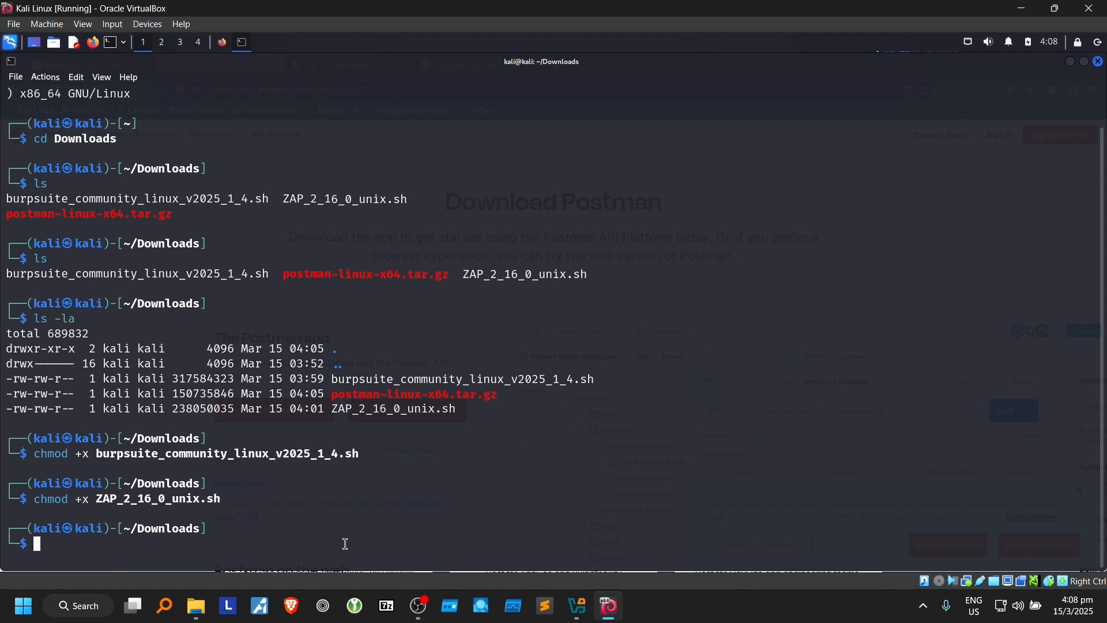
Step: Check the file type of burpsuite_community_linux_v2025_1_4.sh with the file command and examine the reported type
{"action": "type", "text": "file bur"}
{"action": "key", "text": "Tab"}
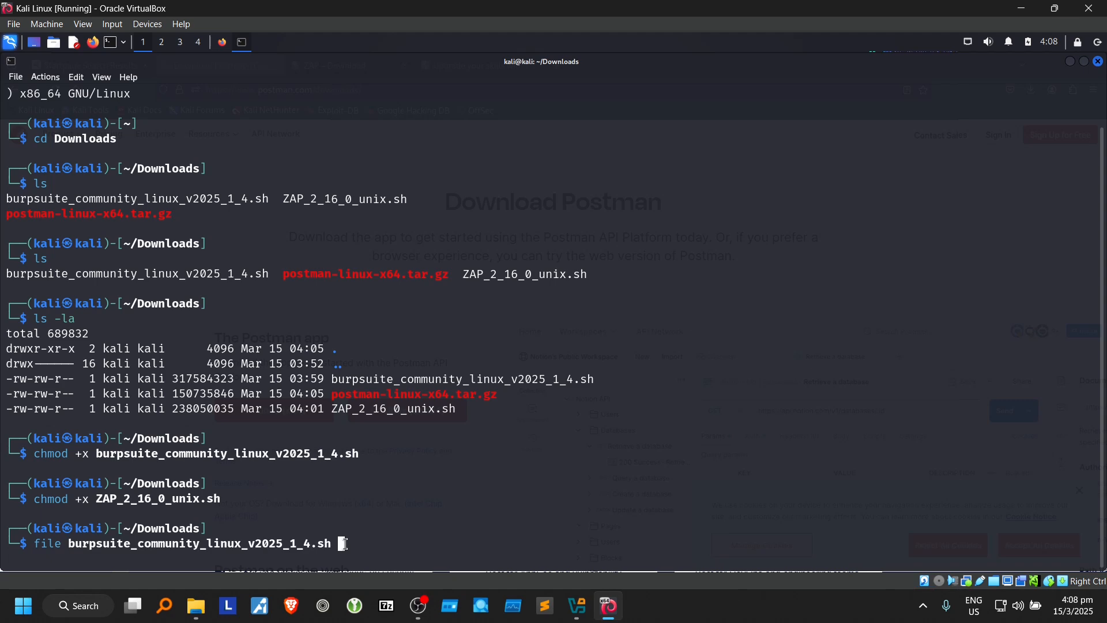
{"action": "key", "text": "Return"}
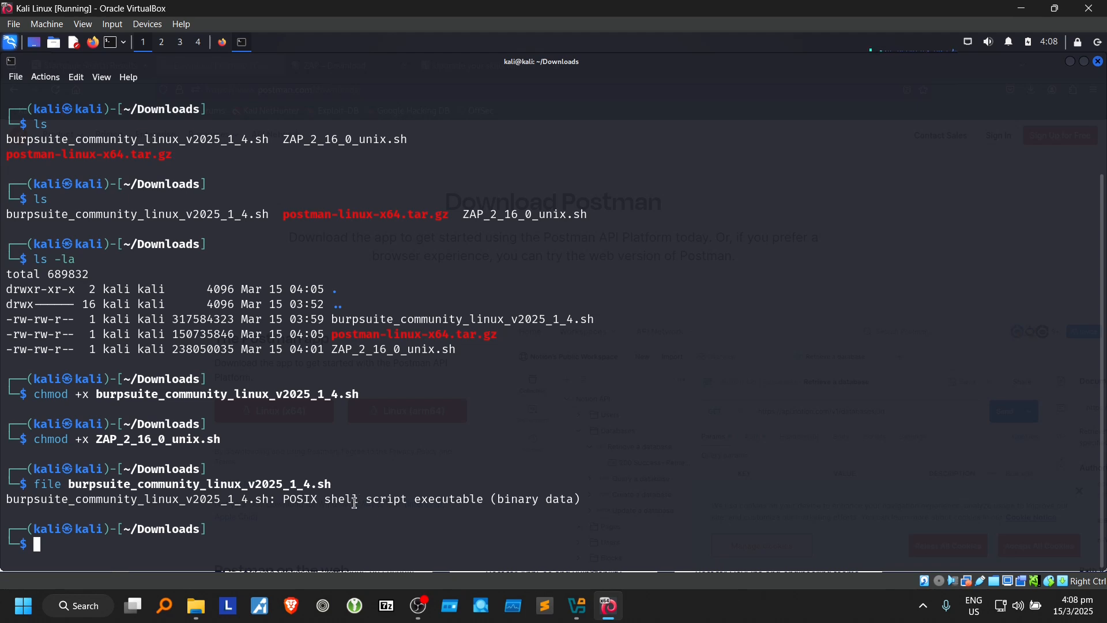
{"action": "left_click_drag", "start_coordinate": [324, 499], "coordinate": [485, 499]}
{"action": "left_click", "coordinate": [415, 552]}
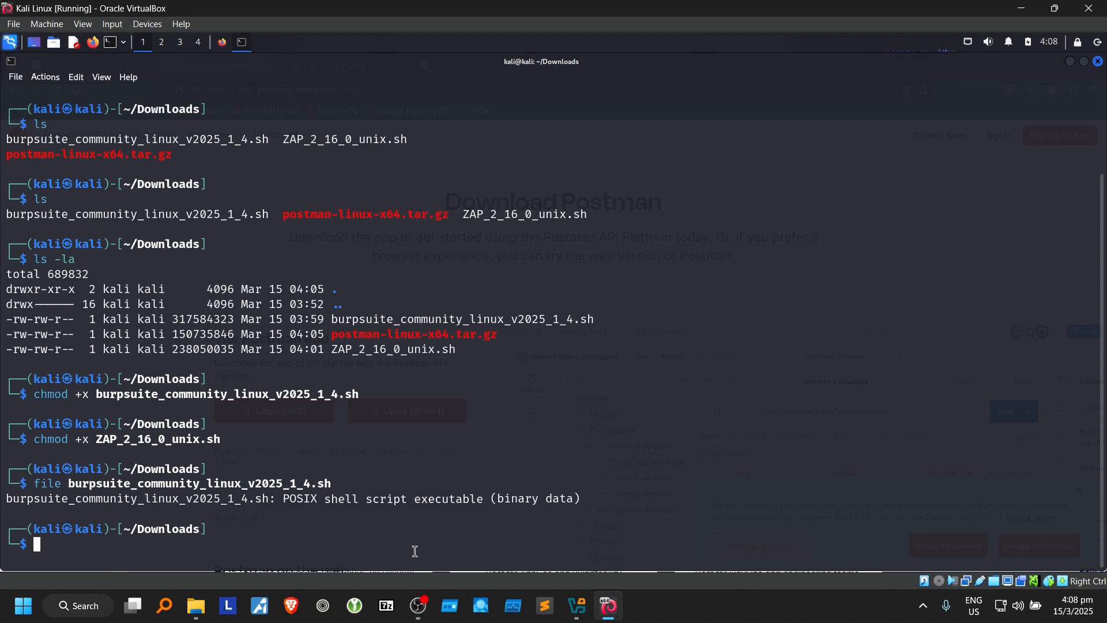
Step: Check the file type of ZAP_2_16_0_unix.sh with the file command
{"action": "type", "text": "fil"}
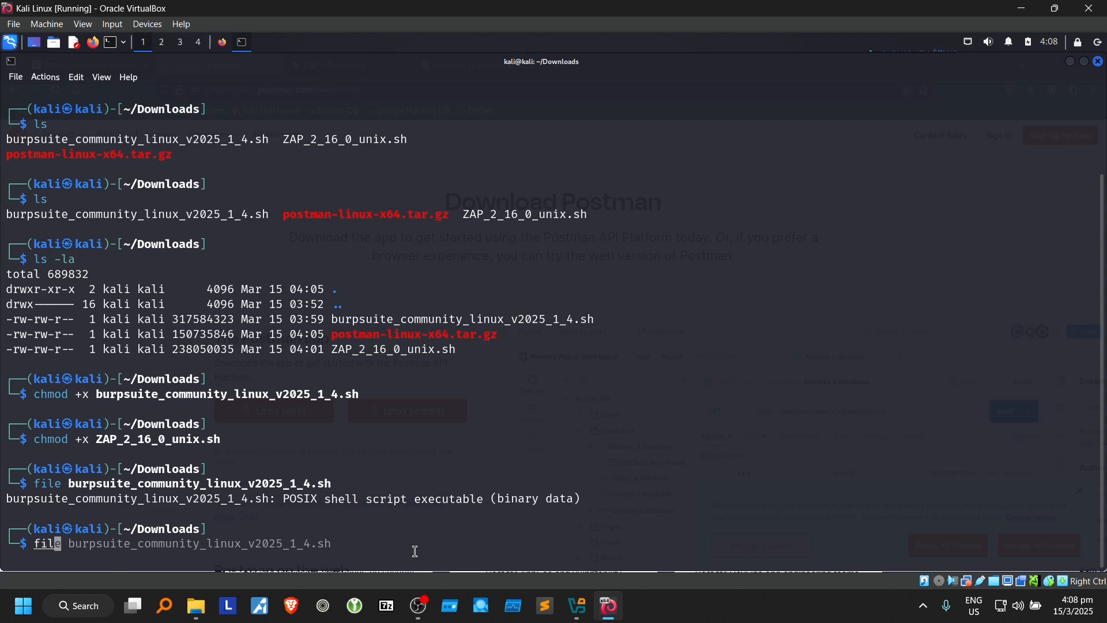
{"action": "type", "text": "e ZA"}
{"action": "key", "text": "Tab"}
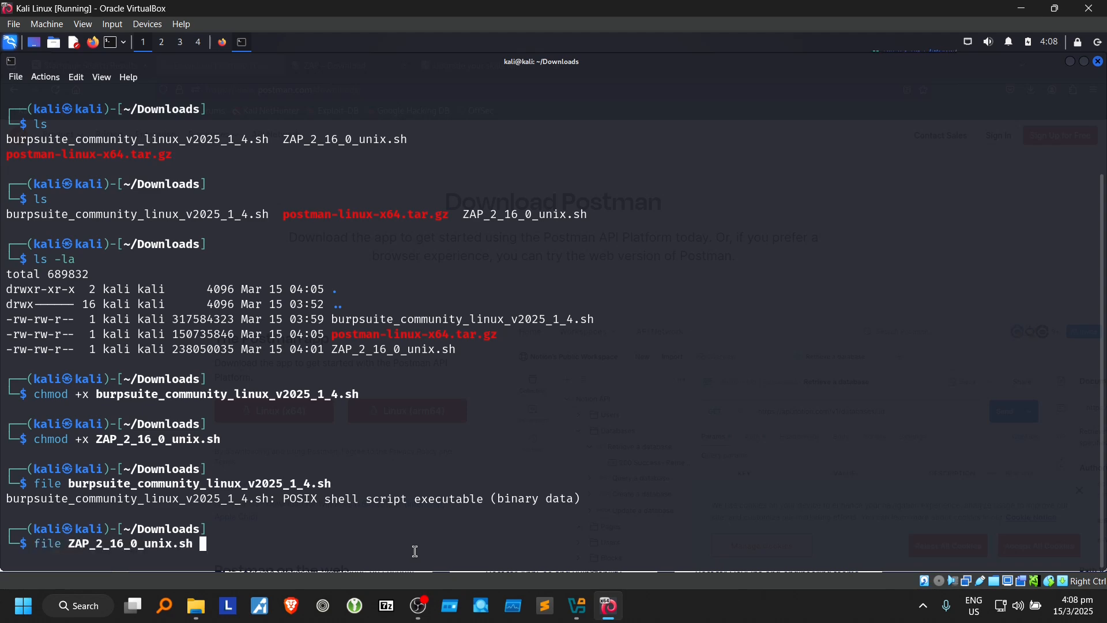
{"action": "key", "text": "Return"}
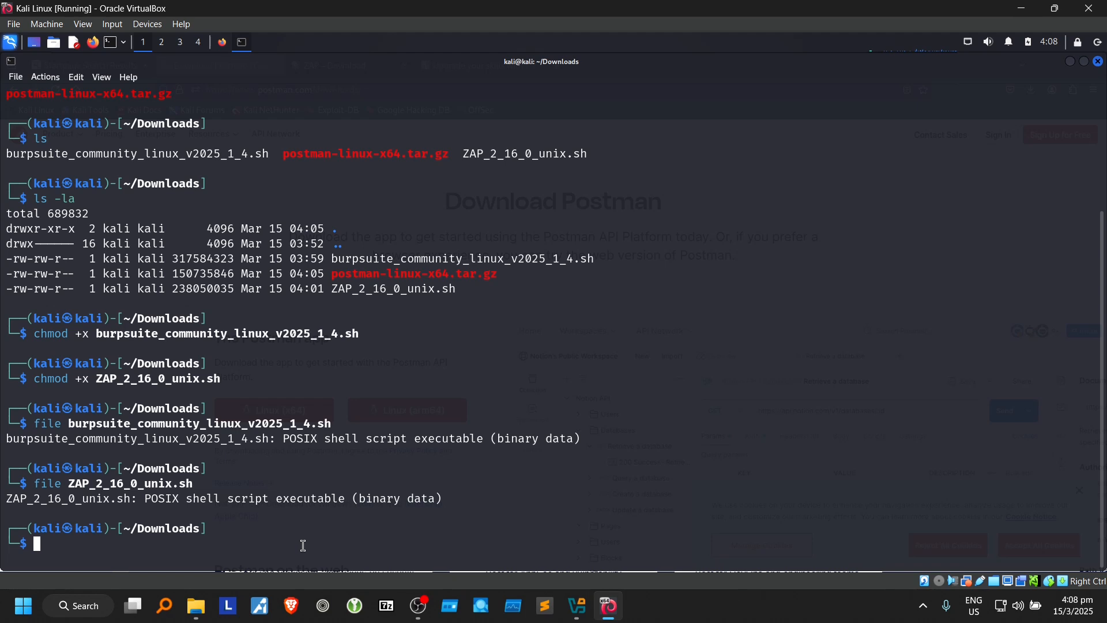
Step: Check the file type of postman-linux-x64.tar.gz with the file command and examine the reported data type
{"action": "type", "text": "file "}
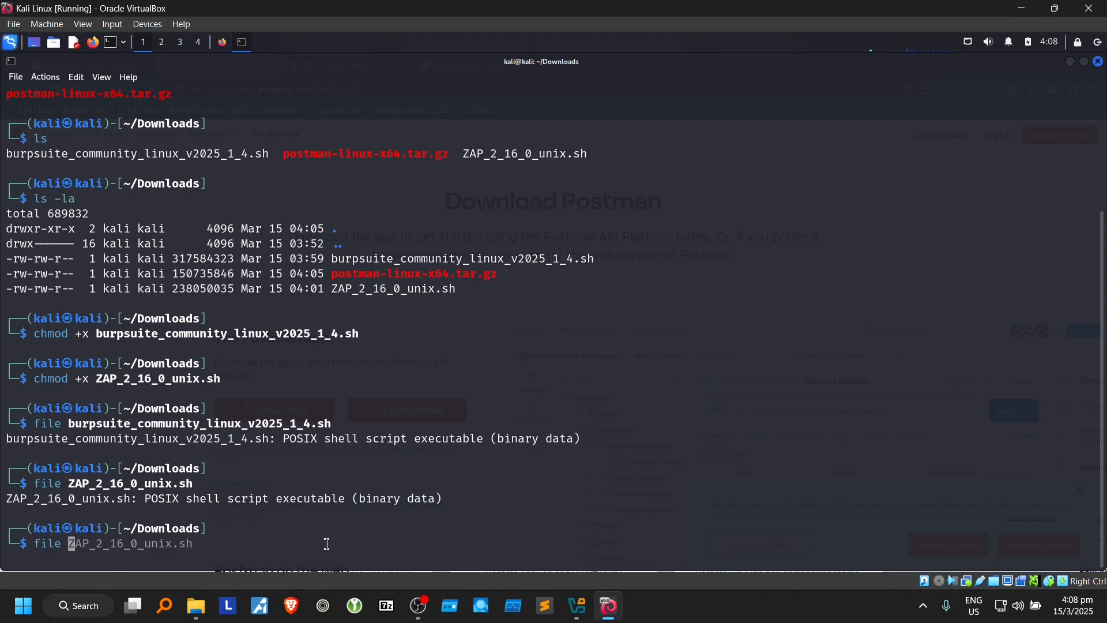
{"action": "type", "text": "post"}
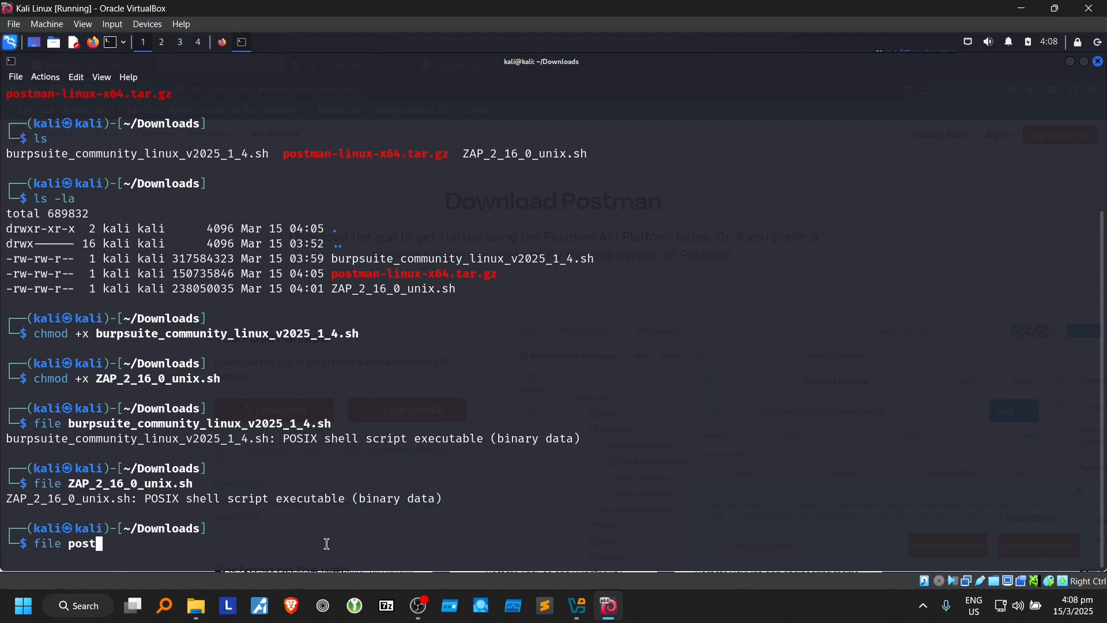
{"action": "key", "text": "Tab"}
{"action": "key", "text": "Return"}
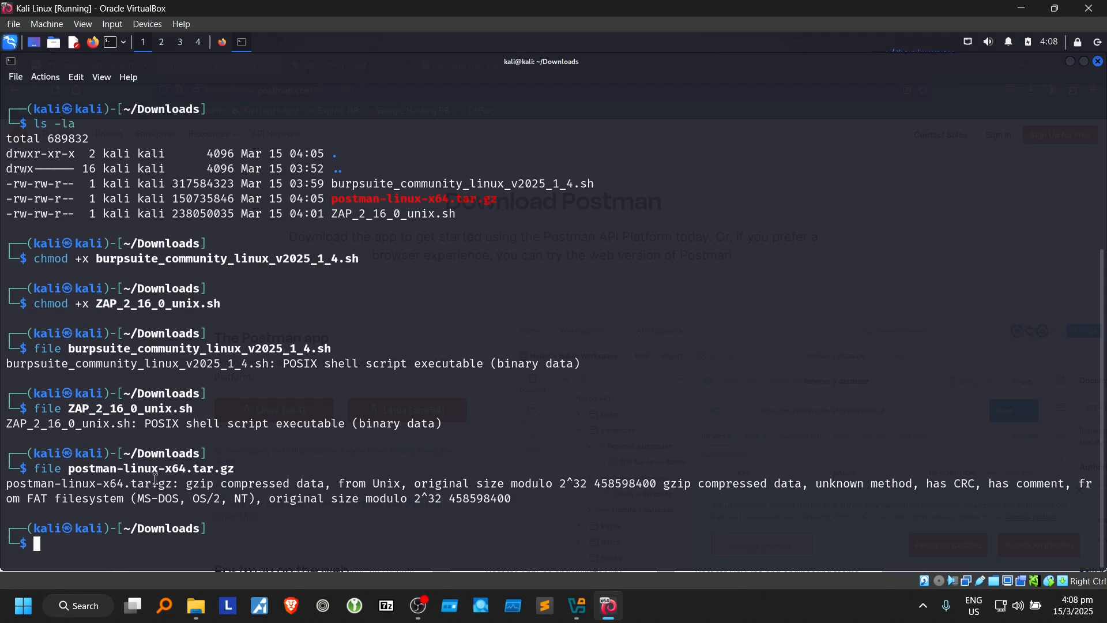
{"action": "left_click_drag", "start_coordinate": [10, 483], "coordinate": [325, 486]}
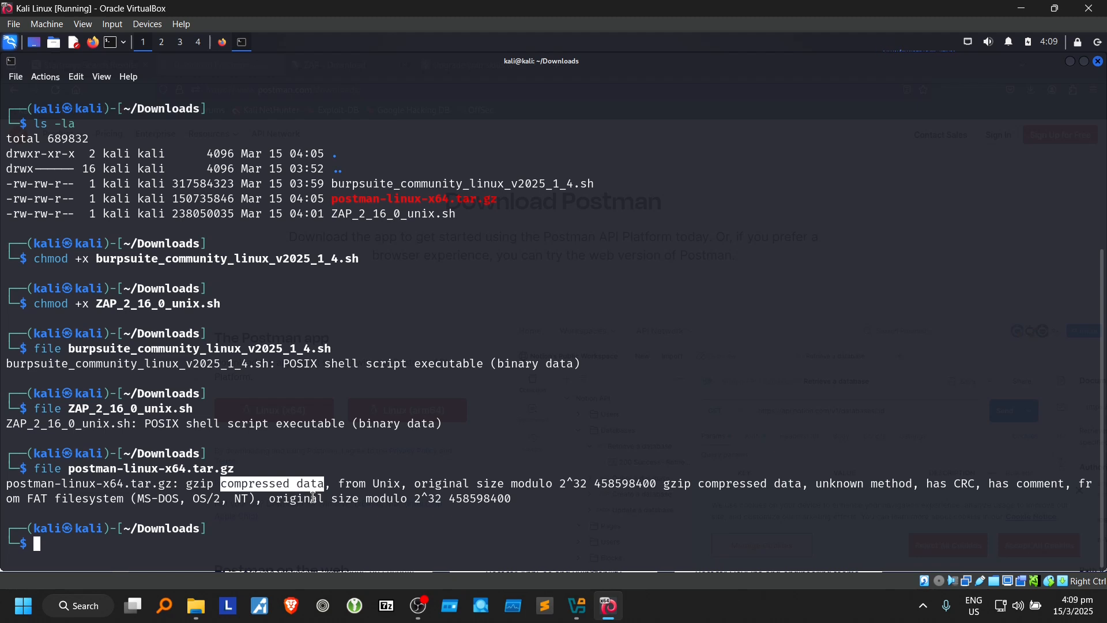
{"action": "left_click", "coordinate": [274, 547]}
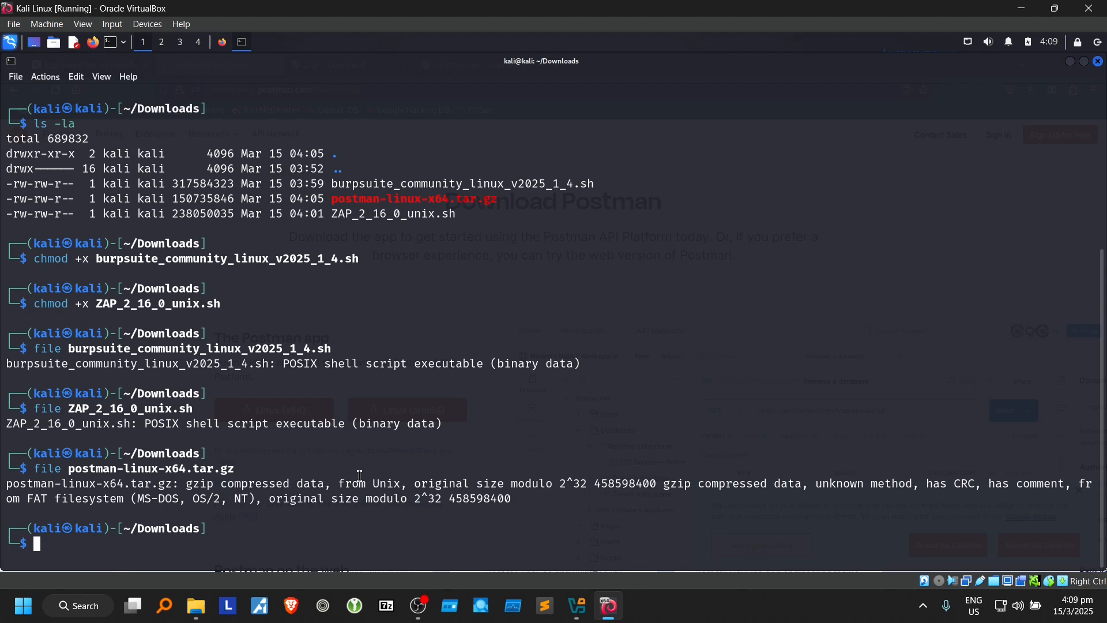
Step: Clear the terminal, list the Downloads directory with ls, and examine the Burp Suite and ZAP script entries
{"action": "type", "text": "clear"}
{"action": "key", "text": "Return"}
{"action": "type", "text": "ls -la"}
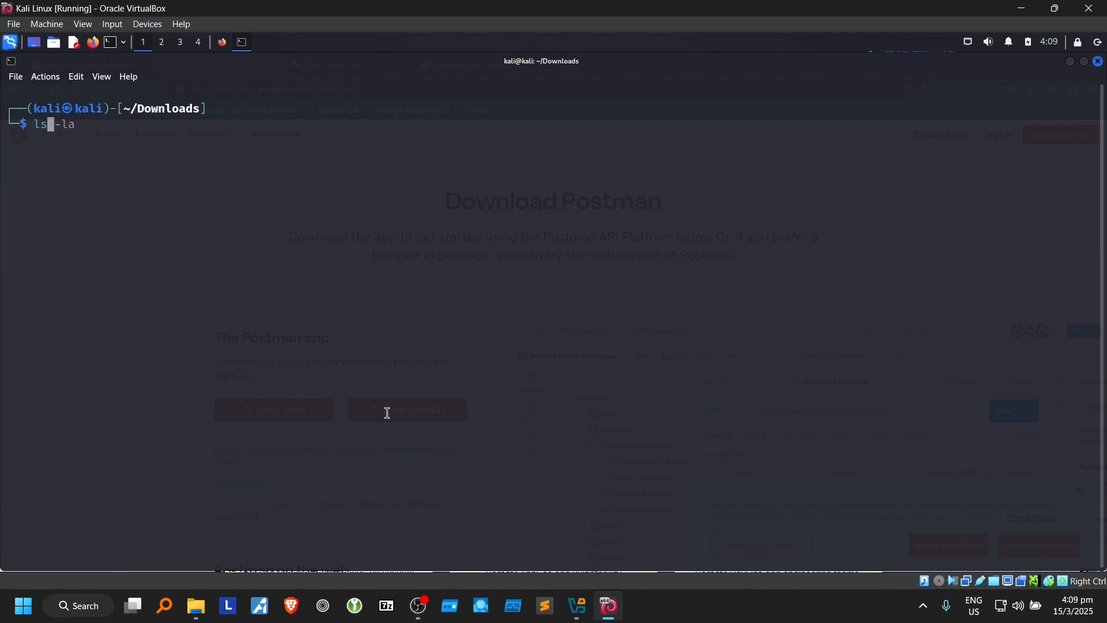
{"action": "key", "text": "Return"}
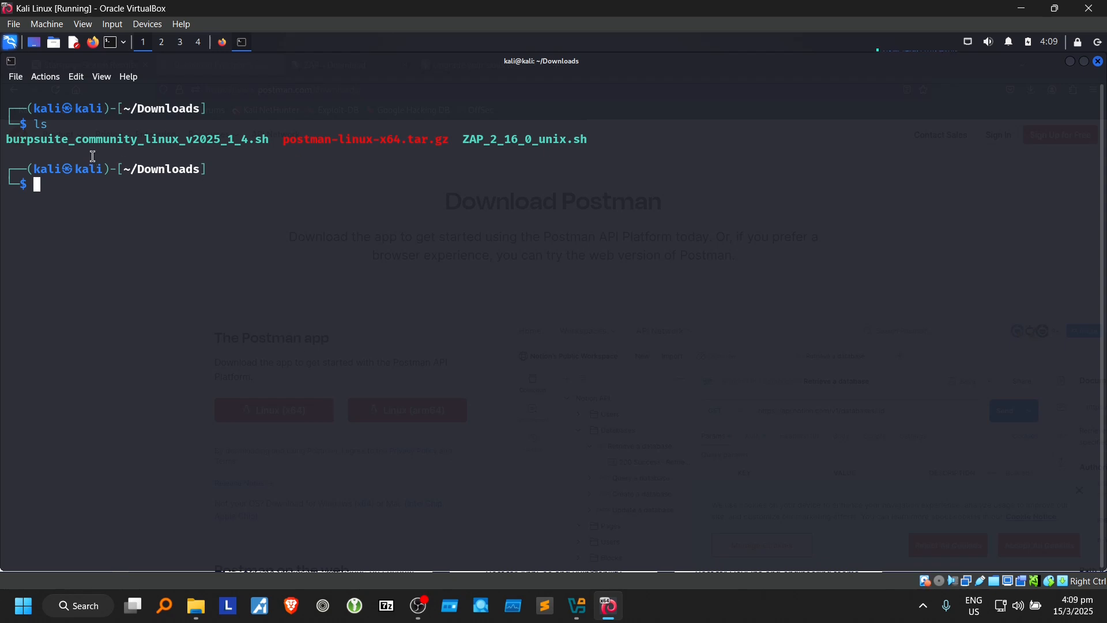
{"action": "double_click", "coordinate": [107, 143]}
{"action": "left_click", "coordinate": [503, 140]}
{"action": "double_click", "coordinate": [502, 141]}
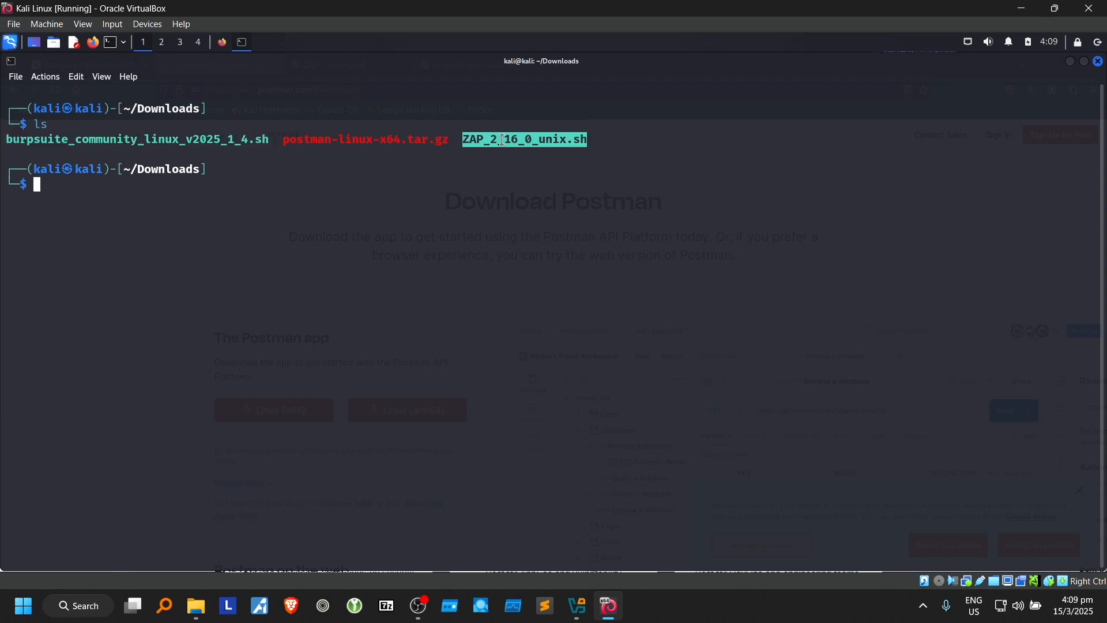
{"action": "left_click", "coordinate": [509, 141]}
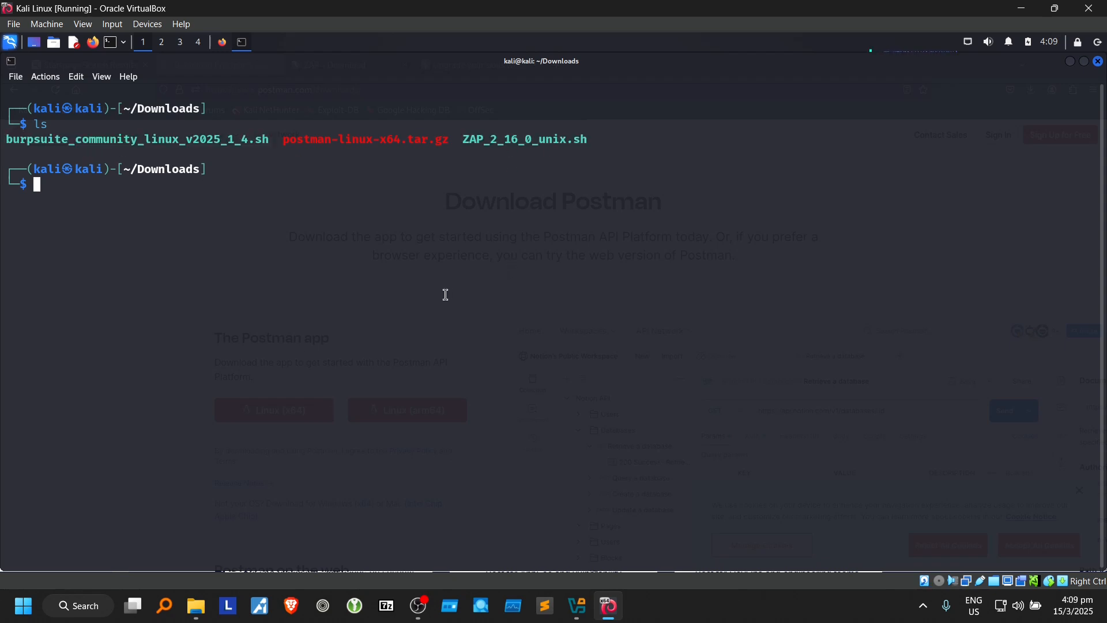
{"action": "type", "text": "file postman-linux-x64.tar.gz"}
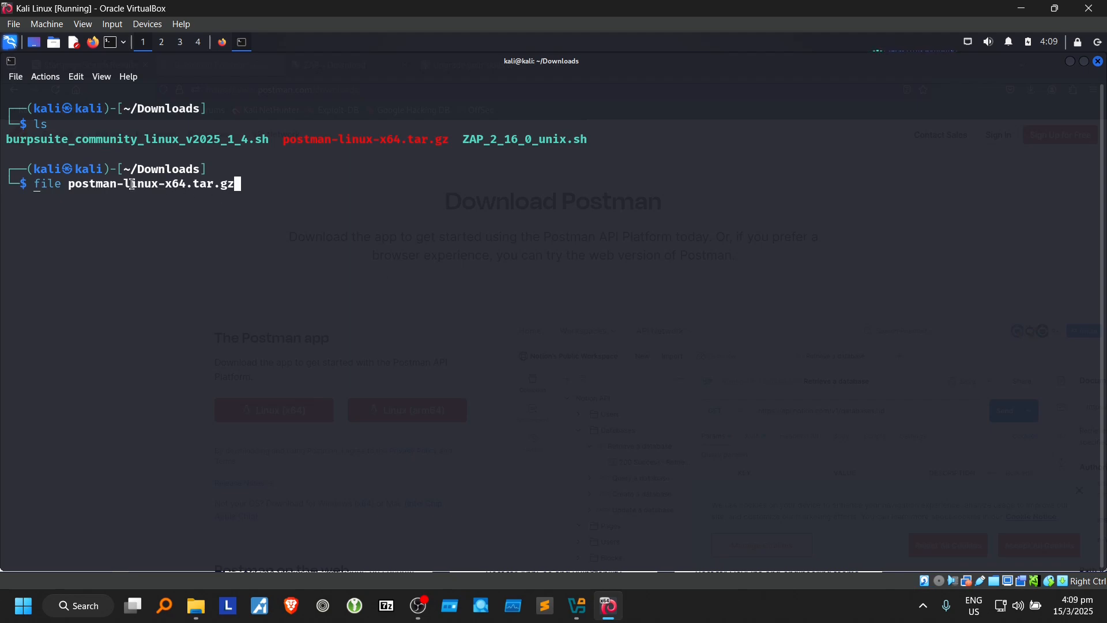
{"action": "key", "text": "Left"}
{"action": "key", "text": "BackSpace"}
{"action": "key", "text": "BackSpace"}
{"action": "key", "text": "BackSpace"}
{"action": "key", "text": "BackSpace"}
{"action": "key", "text": "BackSpace"}
{"action": "key", "text": "BackSpace"}
{"action": "key", "text": "BackSpace"}
{"action": "key", "text": "BackSpace"}
{"action": "key", "text": "BackSpace"}
{"action": "key", "text": "BackSpace"}
{"action": "key", "text": "BackSpace"}
{"action": "key", "text": "BackSpace"}
{"action": "key", "text": "BackSpace"}
{"action": "key", "text": "BackSpace"}
{"action": "key", "text": "BackSpace"}
{"action": "key", "text": "BackSpace"}
{"action": "key", "text": "BackSpace"}
{"action": "key", "text": "BackSpace"}
{"action": "key", "text": "BackSpace"}
{"action": "key", "text": "BackSpace"}
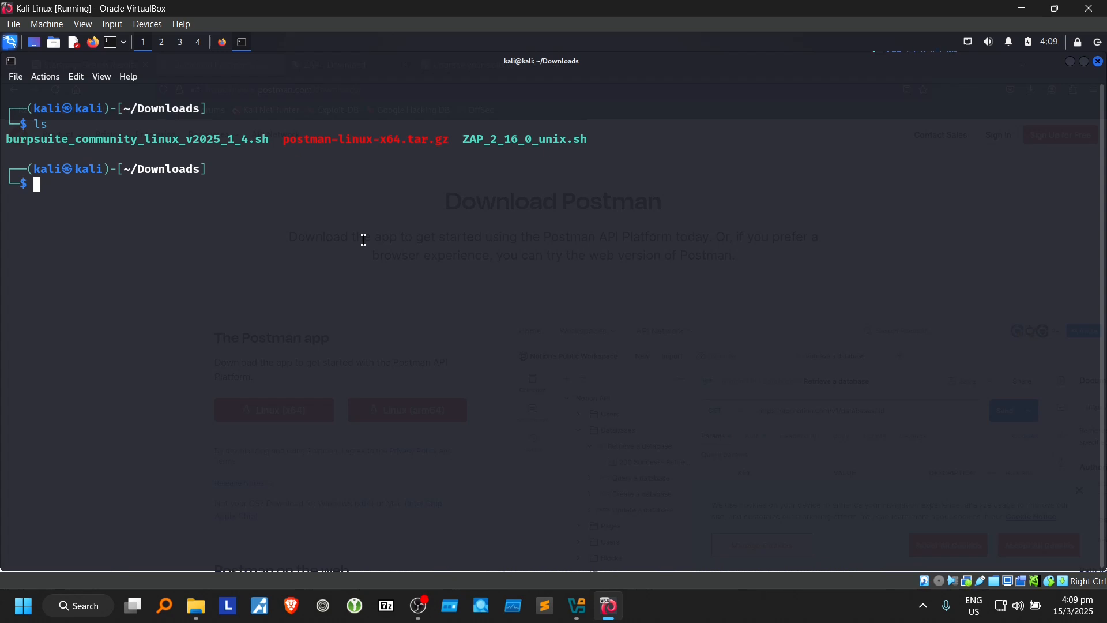
Step: Launch the Burp Suite installer from the Downloads directory with ./burpsuite_community_linux_v2025_1_4.sh
{"action": "type", "text": "./"}
{"action": "key", "text": "BackSpace"}
{"action": "type", "text": "/"}
{"action": "key", "text": "BackSpace"}
{"action": "type", "text": "\\"}
{"action": "key", "text": "BackSpace"}
{"action": "type", "text": "/"}
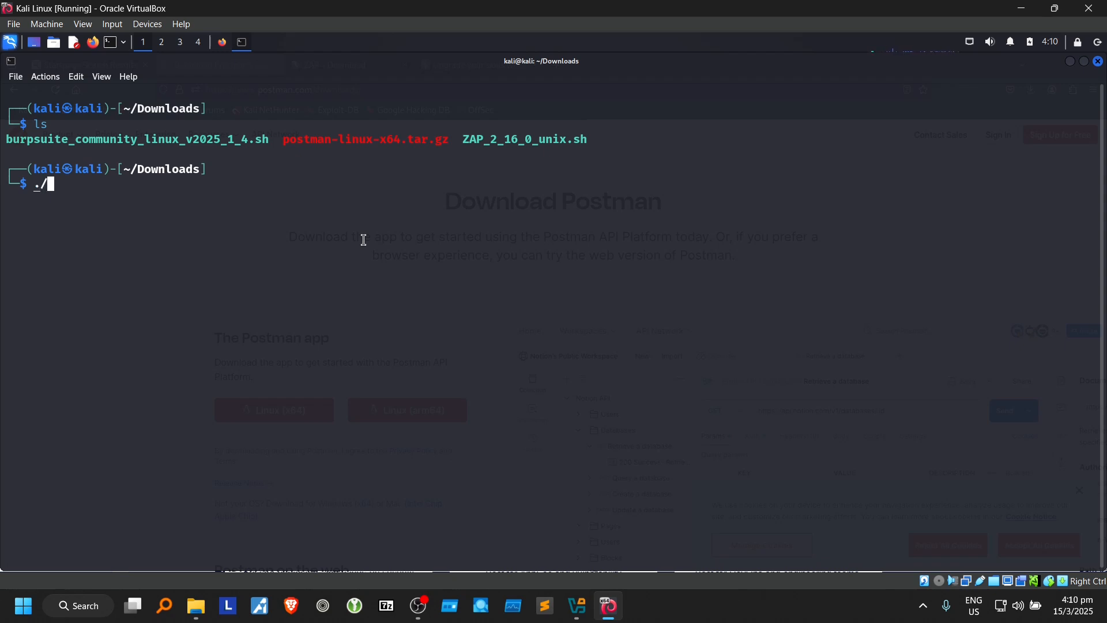
{"action": "type", "text": "bur"}
{"action": "key", "text": "Tab"}
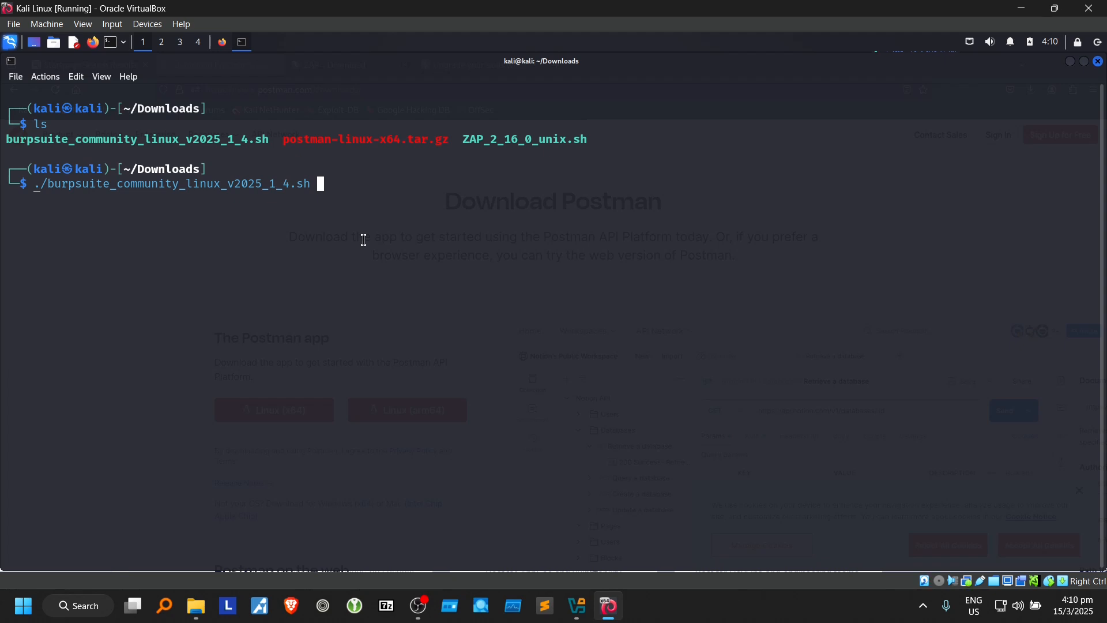
{"action": "key", "text": "Return"}
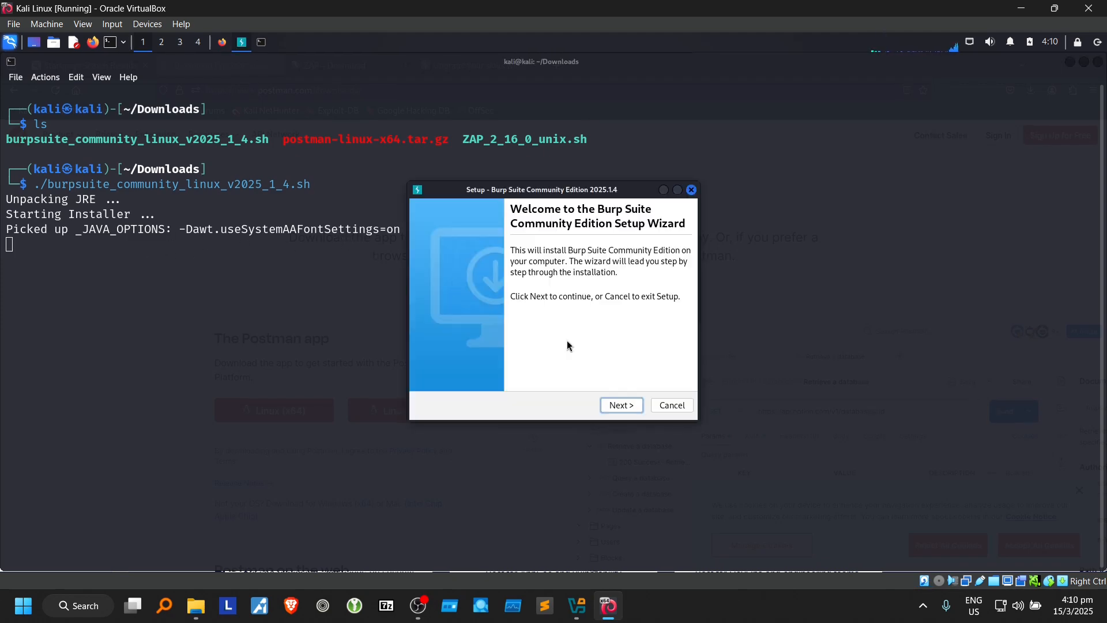
Step: Install Burp Suite Community Edition into /home/kali/BurpSuiteCommunity with symlinks created in /usr/local/bin, and finish the setup wizard
{"action": "left_click", "coordinate": [625, 407]}
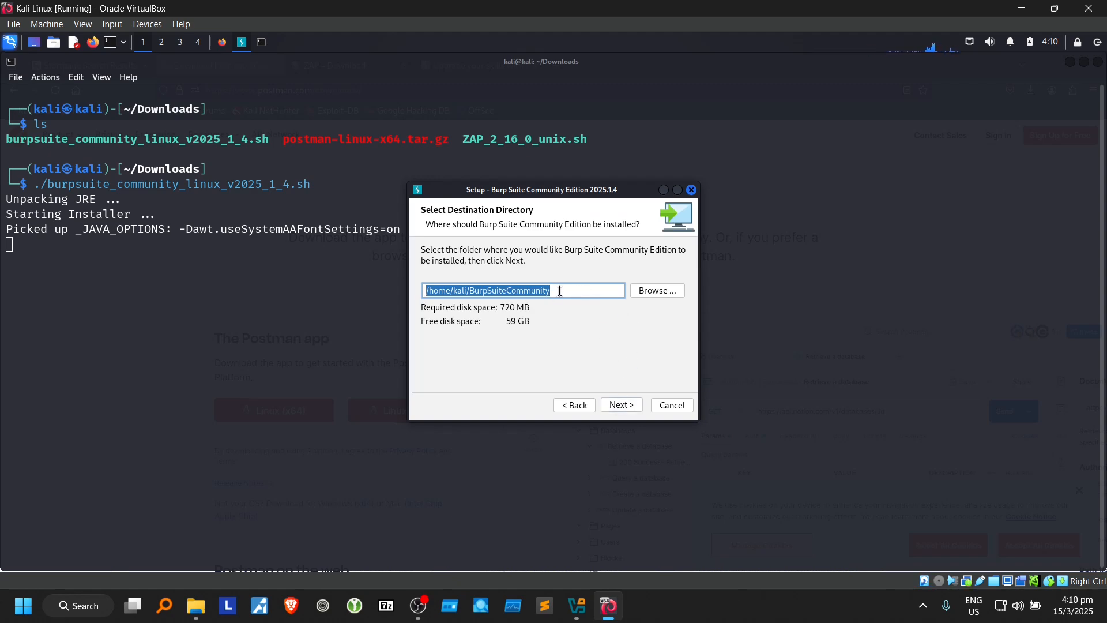
{"action": "left_click", "coordinate": [624, 406]}
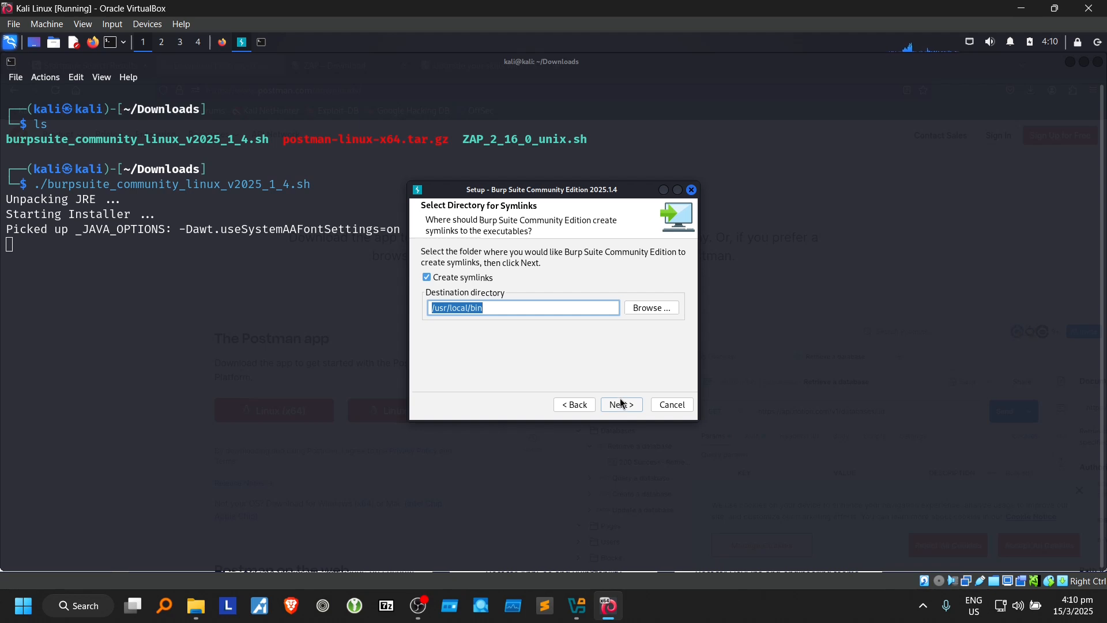
{"action": "left_click", "coordinate": [621, 406]}
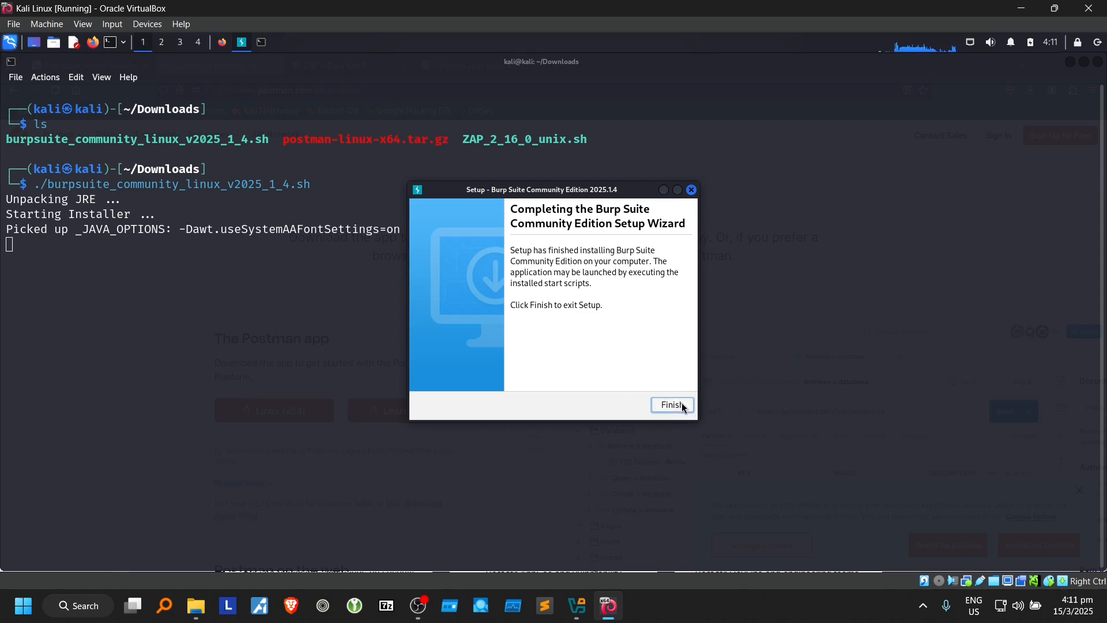
{"action": "left_click", "coordinate": [682, 403]}
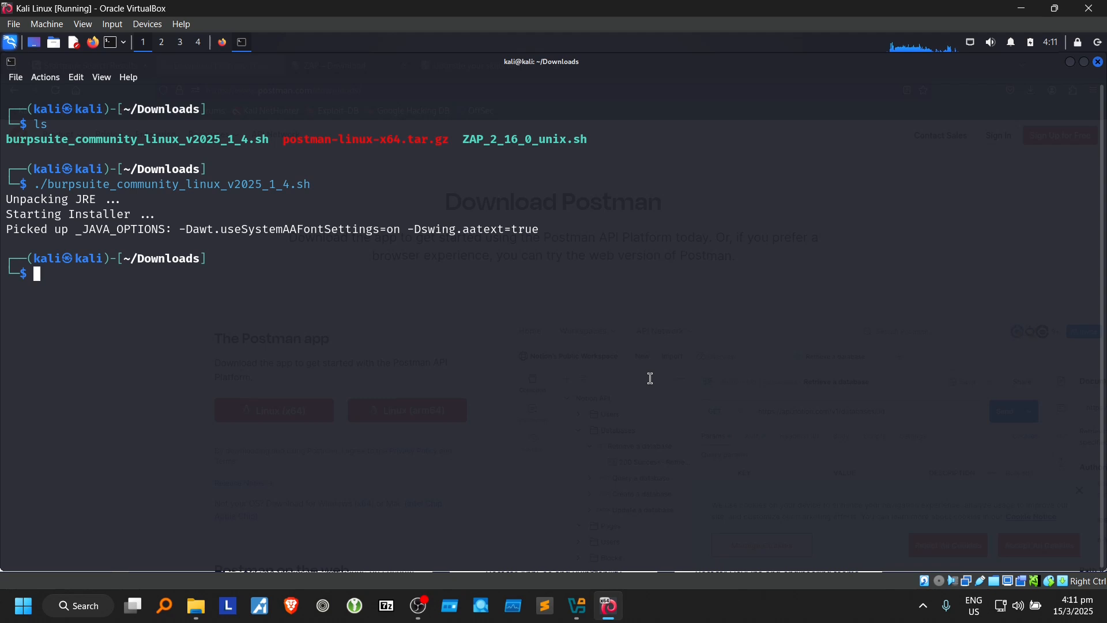
{"action": "type", "text": "./ZA"}
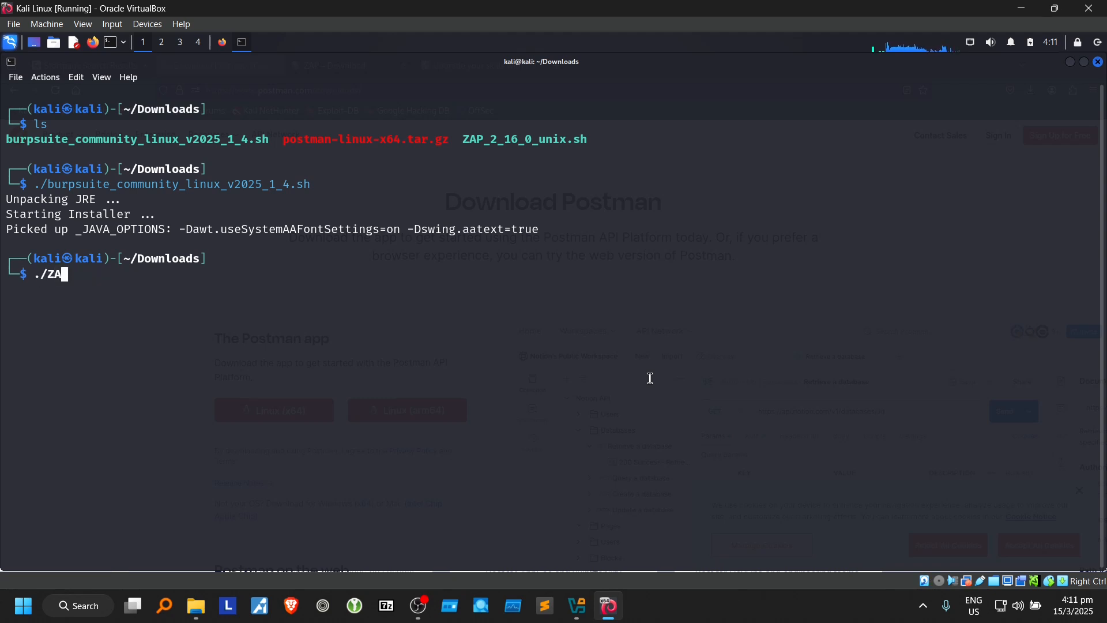
{"action": "key", "text": "Tab"}
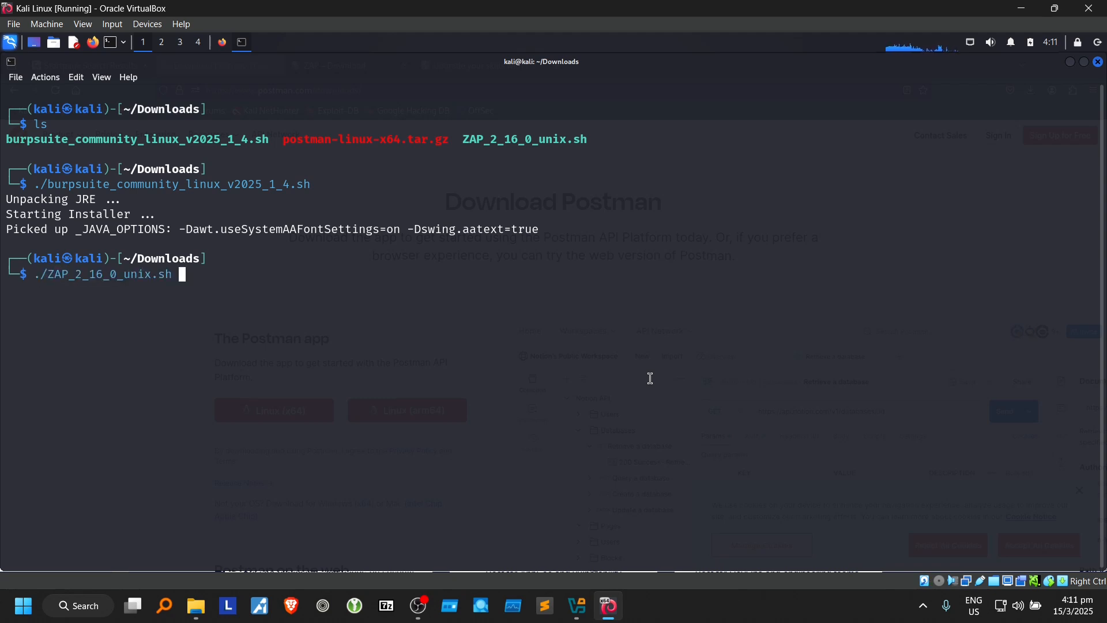
{"action": "key", "text": "BackSpace"}
{"action": "key", "text": "BackSpace"}
{"action": "key", "text": "BackSpace"}
{"action": "key", "text": "BackSpace"}
{"action": "key", "text": "BackSpace"}
{"action": "key", "text": "BackSpace"}
{"action": "key", "text": "BackSpace"}
{"action": "key", "text": "BackSpace"}
{"action": "key", "text": "BackSpace"}
{"action": "key", "text": "BackSpace"}
{"action": "key", "text": "BackSpace"}
{"action": "key", "text": "BackSpace"}
{"action": "key", "text": "BackSpace"}
{"action": "key", "text": "BackSpace"}
{"action": "key", "text": "BackSpace"}
{"action": "key", "text": "BackSpace"}
{"action": "key", "text": "BackSpace"}
{"action": "key", "text": "BackSpace"}
{"action": "key", "text": "BackSpace"}
{"action": "key", "text": "BackSpace"}
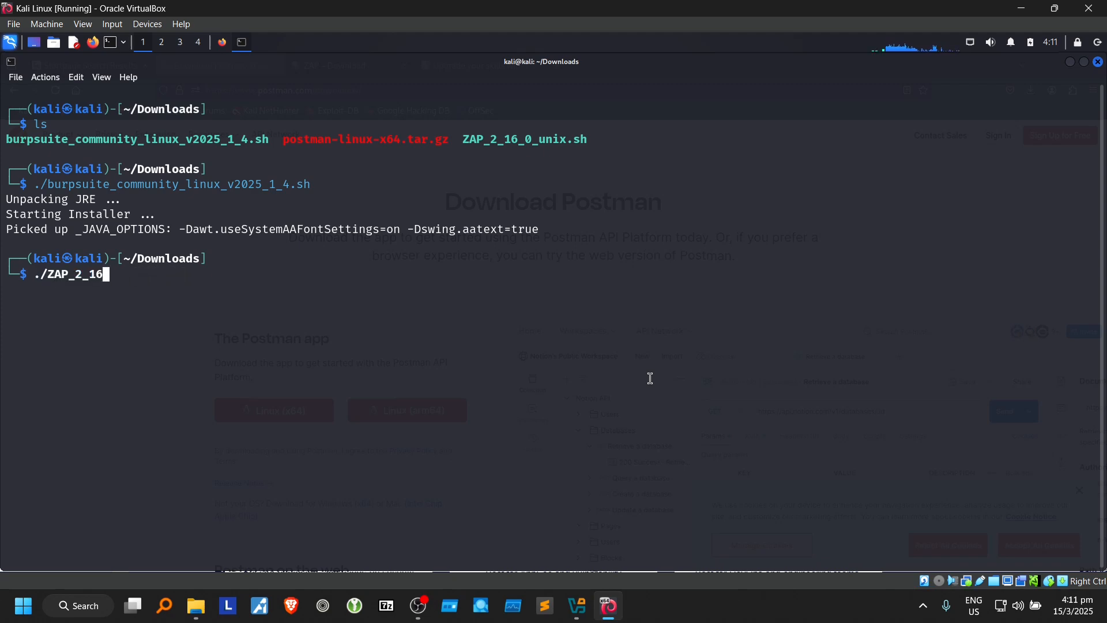
{"action": "type", "text": "./"}
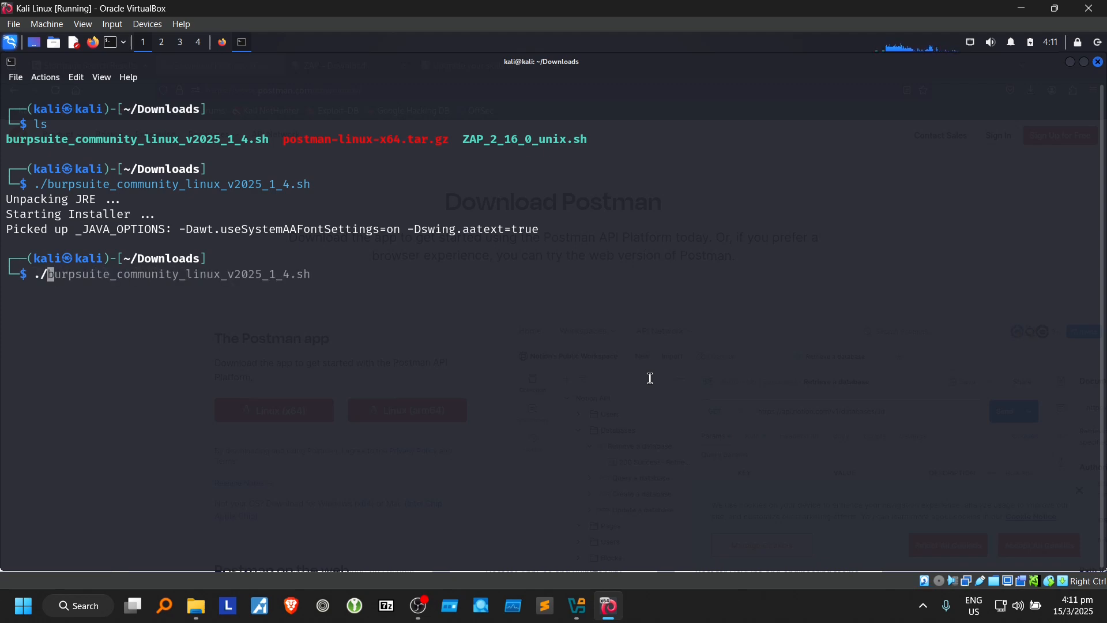
{"action": "type", "text": "ZA"}
{"action": "key", "text": "Tab"}
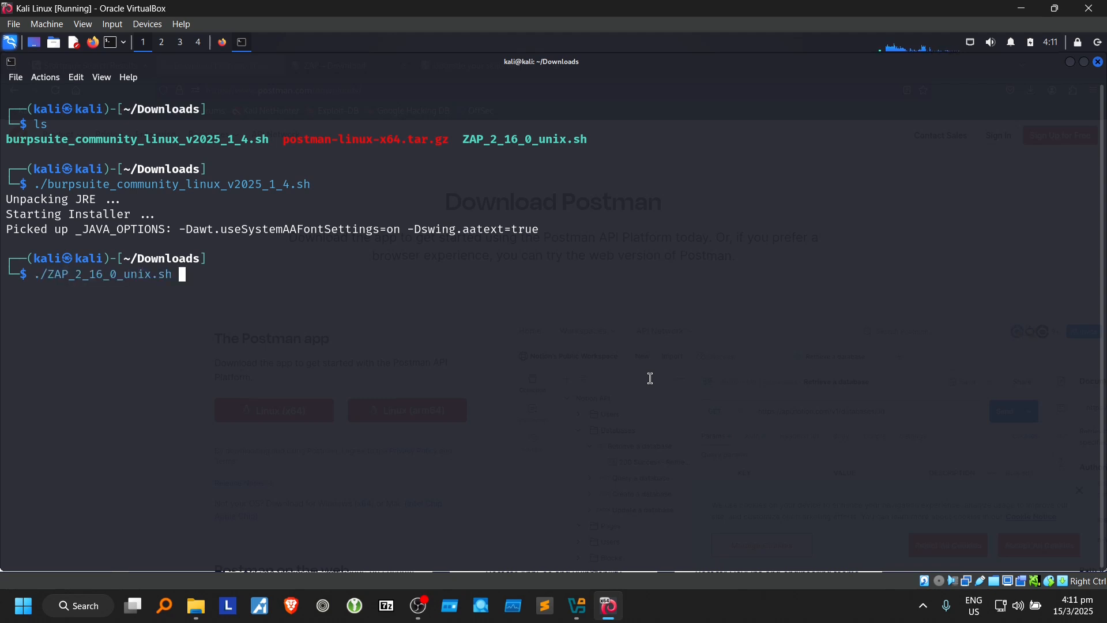
{"action": "key", "text": "BackSpace"}
{"action": "key", "text": "BackSpace"}
{"action": "key", "text": "BackSpace"}
{"action": "key", "text": "BackSpace"}
{"action": "key", "text": "BackSpace"}
{"action": "key", "text": "BackSpace"}
{"action": "key", "text": "BackSpace"}
{"action": "key", "text": "BackSpace"}
{"action": "key", "text": "BackSpace"}
{"action": "key", "text": "BackSpace"}
{"action": "key", "text": "BackSpace"}
{"action": "key", "text": "BackSpace"}
{"action": "key", "text": "BackSpace"}
{"action": "key", "text": "BackSpace"}
{"action": "key", "text": "BackSpace"}
{"action": "key", "text": "BackSpace"}
{"action": "key", "text": "BackSpace"}
{"action": "key", "text": "BackSpace"}
{"action": "key", "text": "BackSpace"}
{"action": "key", "text": "BackSpace"}
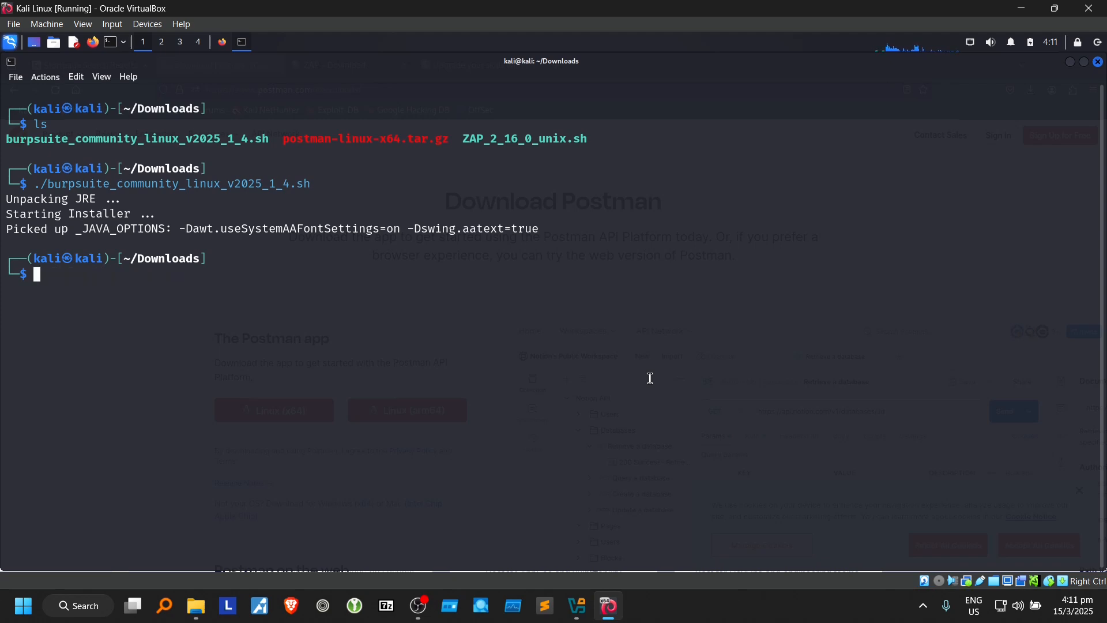
Step: Try to launch the ZAP installer from the Downloads directory with ./ZAP_2_16_0_unix.sh as the regular user
{"action": "type", "text": "./"}
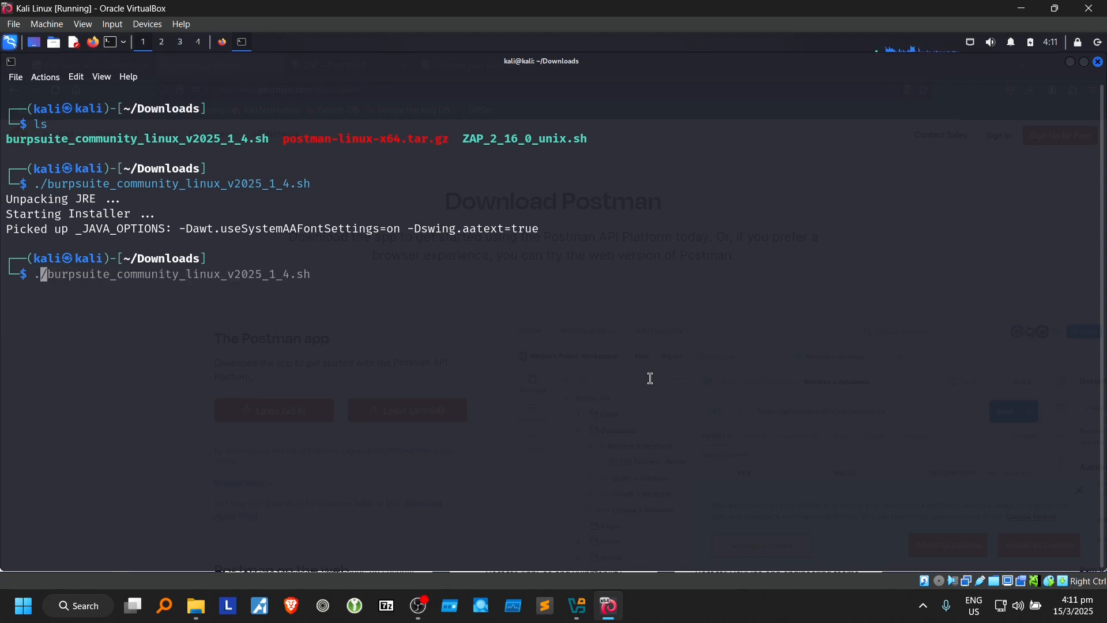
{"action": "type", "text": "/Z"}
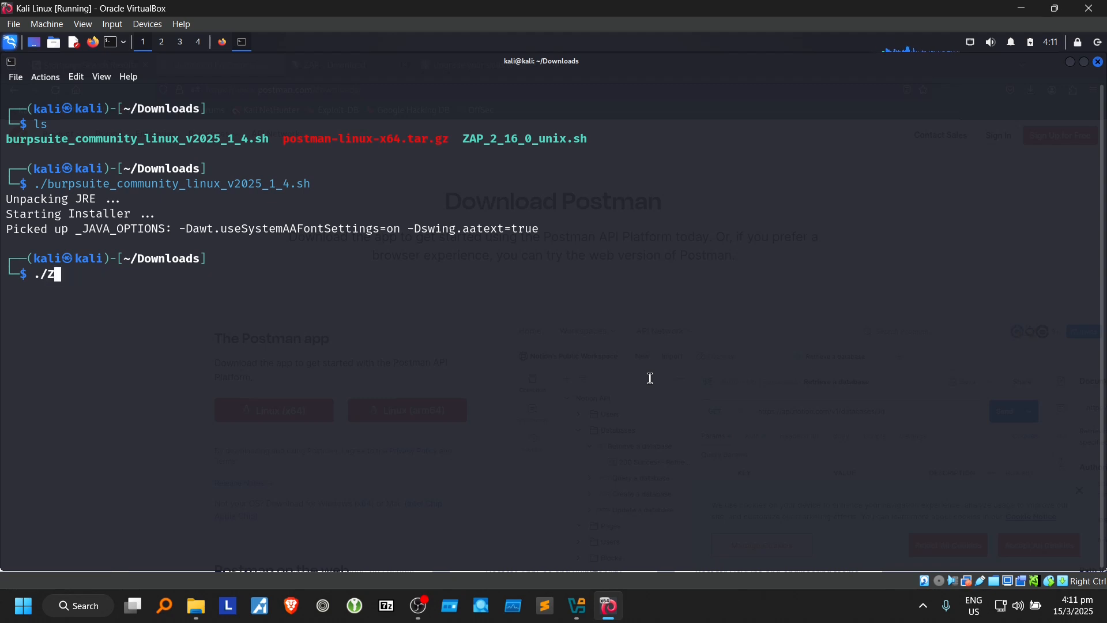
{"action": "type", "text": "AP"}
{"action": "key", "text": "Tab"}
{"action": "key", "text": "Return"}
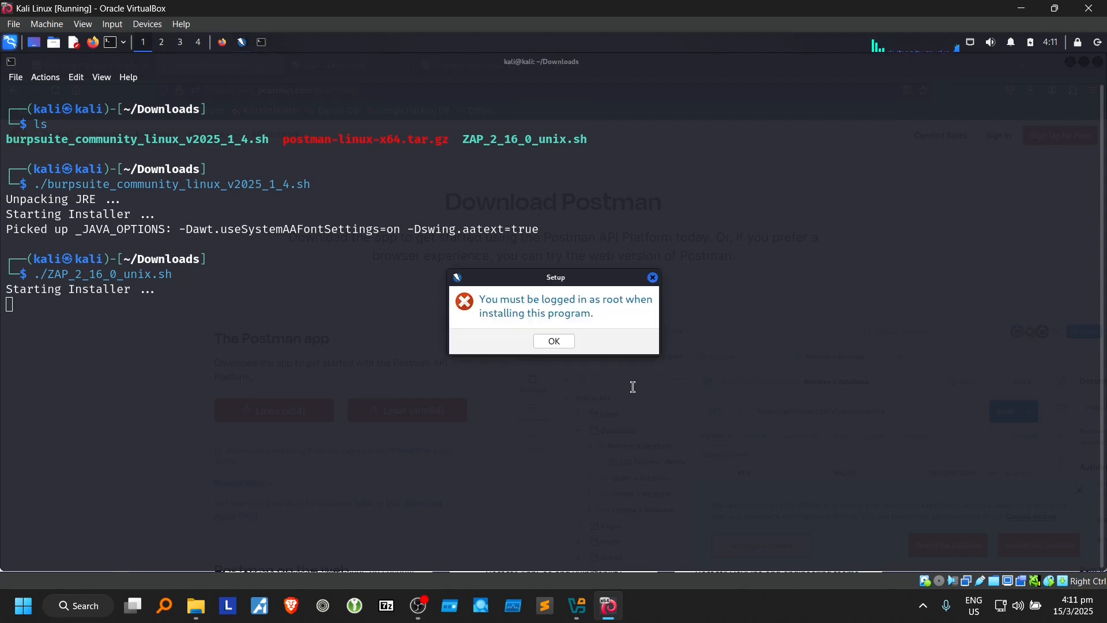
{"action": "left_click", "coordinate": [553, 341]}
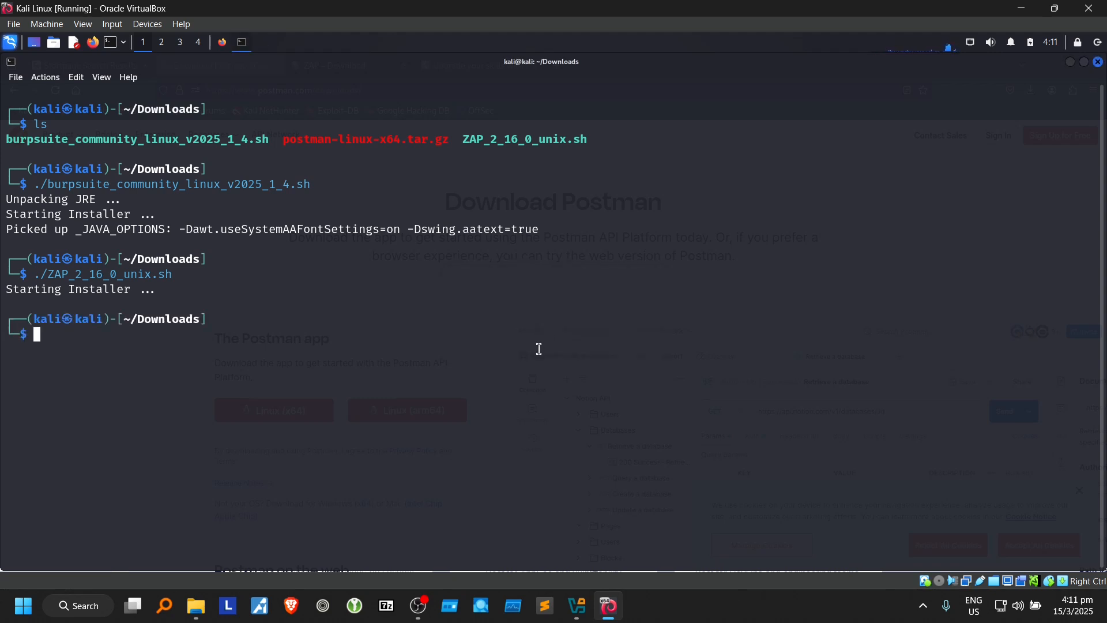
{"action": "key", "text": "Up"}
{"action": "key", "text": "Return"}
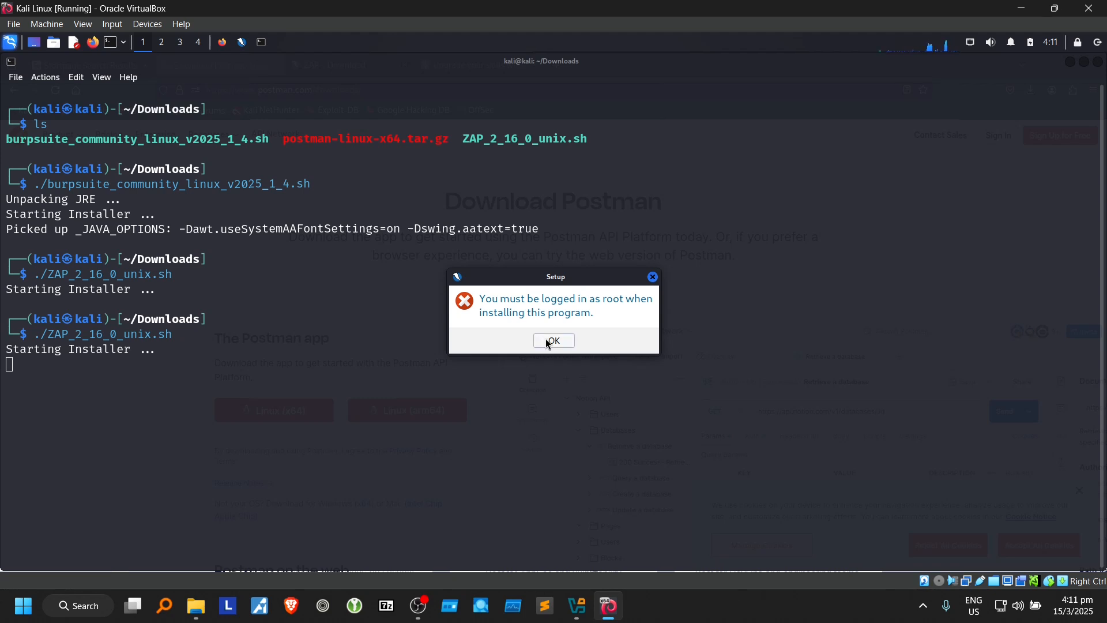
{"action": "left_click", "coordinate": [548, 340]}
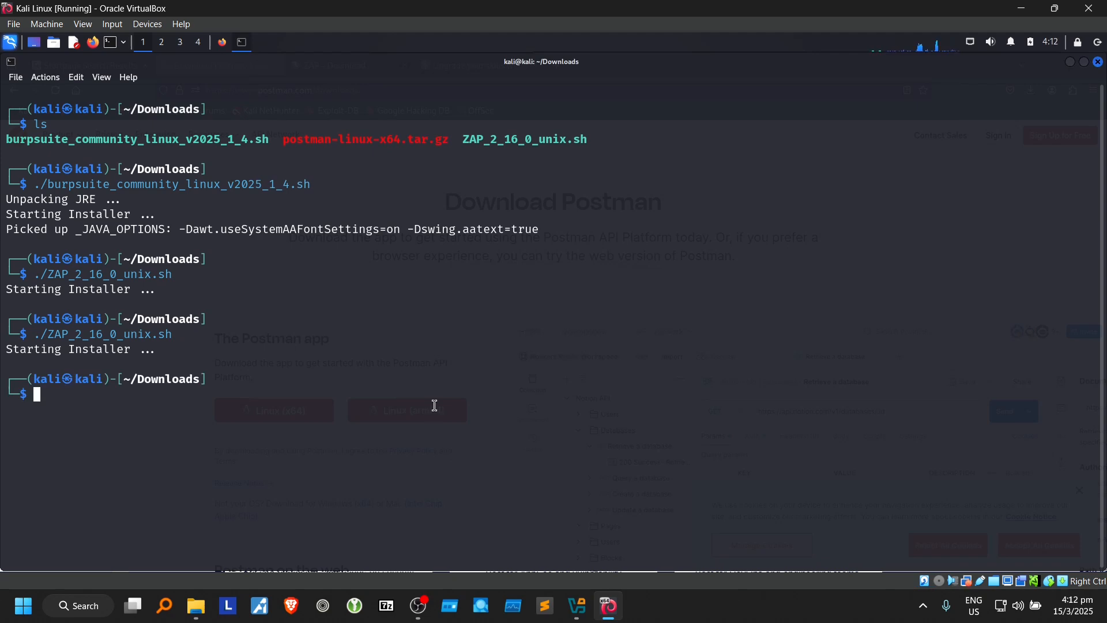
Step: Launch the ZAP installer as root with sudo bash -i ./ZAP_2_16_0_unix.sh and enter the sudo password
{"action": "type", "text": "s"}
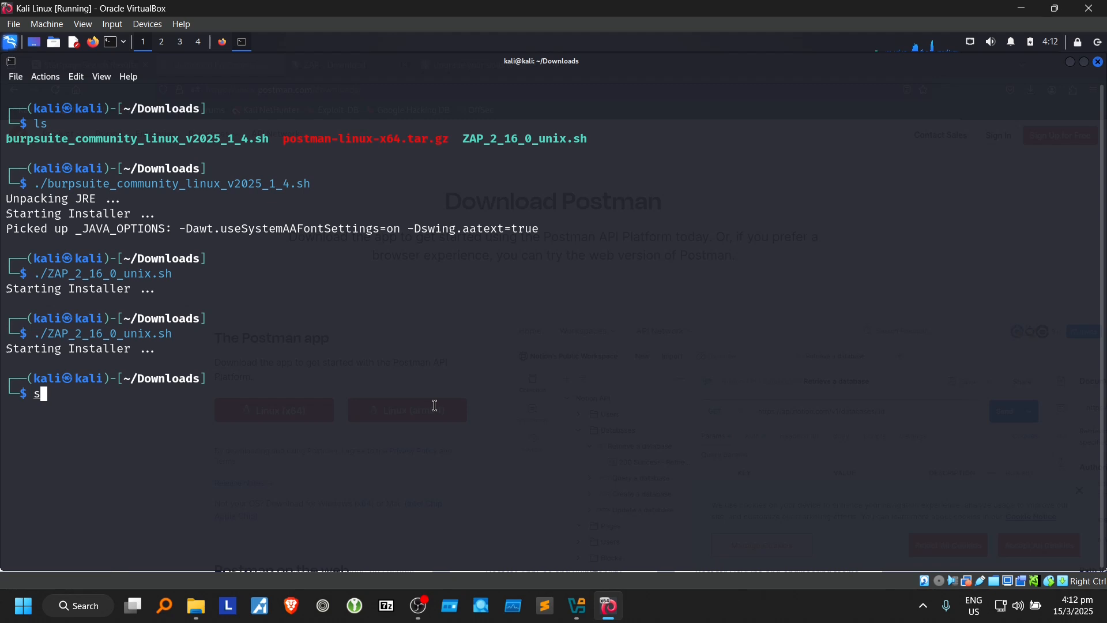
{"action": "type", "text": "udo bas"}
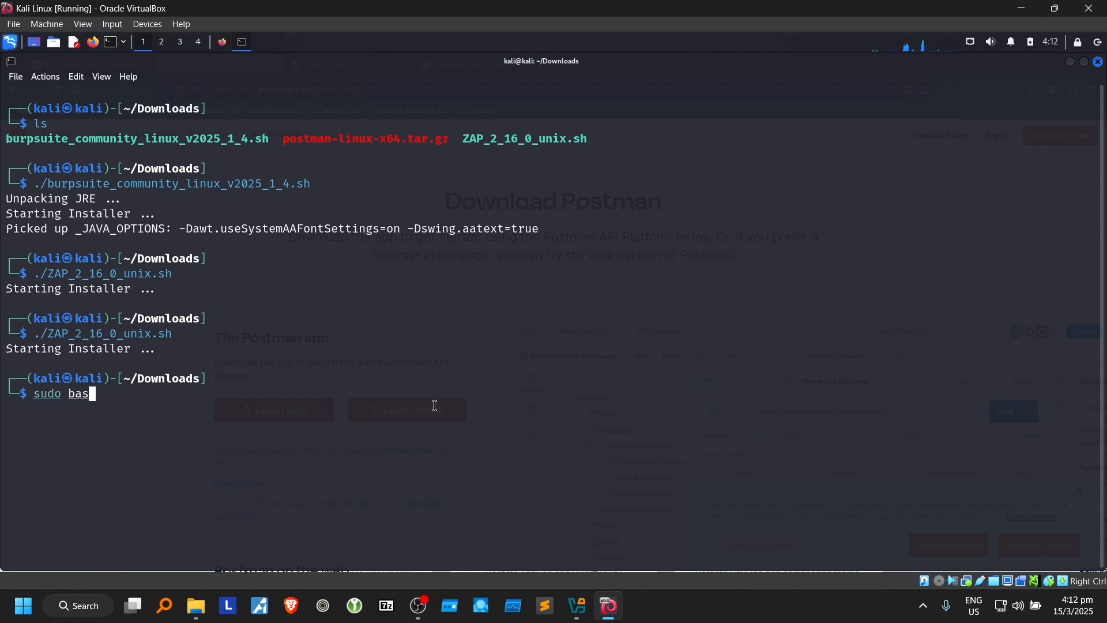
{"action": "type", "text": "h -i ./ZAP"}
{"action": "key", "text": "Tab"}
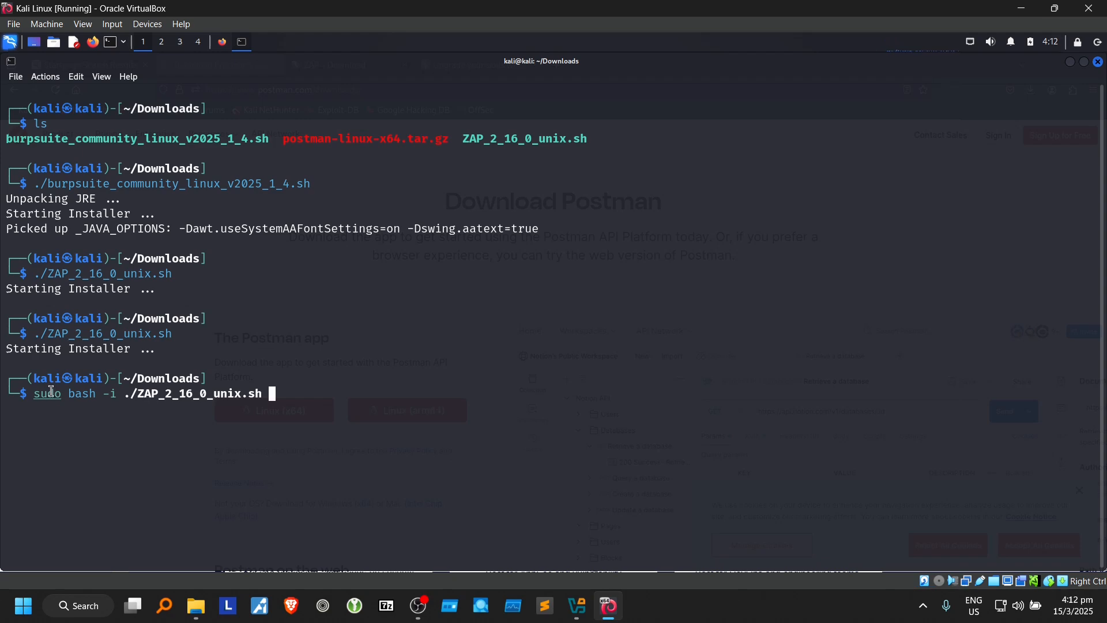
{"action": "double_click", "coordinate": [49, 394]}
{"action": "left_click_drag", "start_coordinate": [68, 394], "coordinate": [271, 393]}
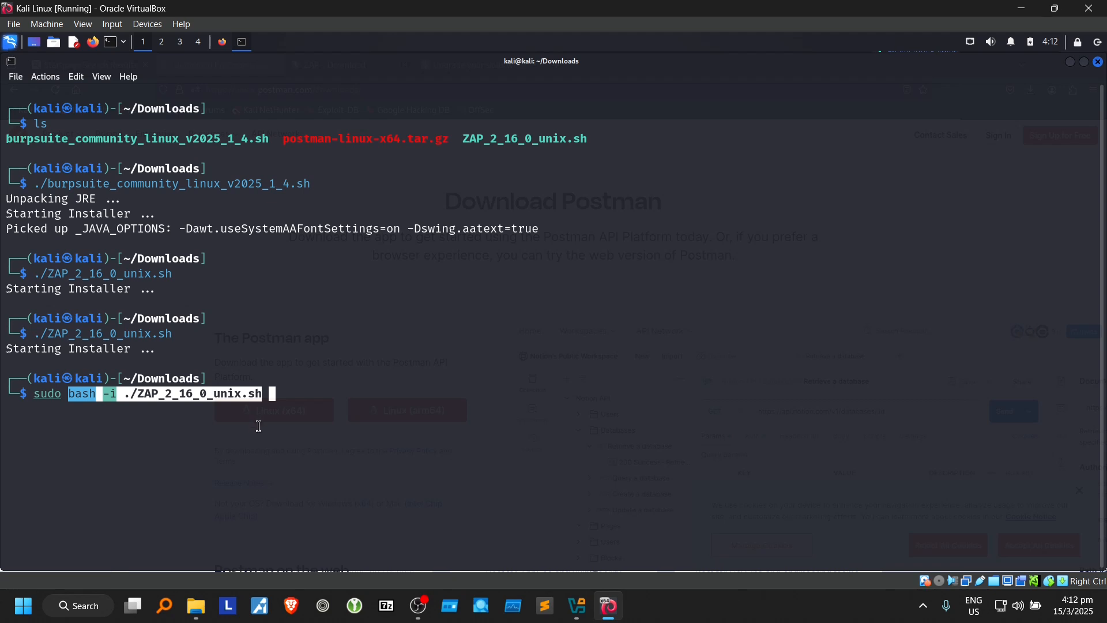
{"action": "left_click", "coordinate": [284, 402]}
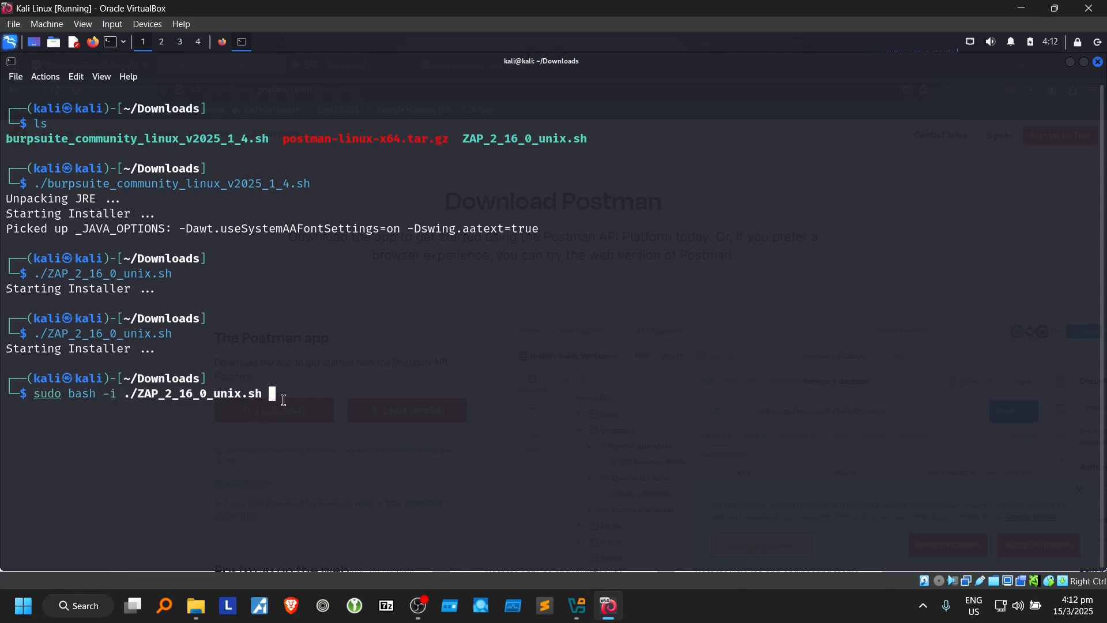
{"action": "key", "text": "Left"}
{"action": "key", "text": "Left"}
{"action": "key", "text": "Left"}
{"action": "key", "text": "Right"}
{"action": "key", "text": "Right"}
{"action": "key", "text": "Return"}
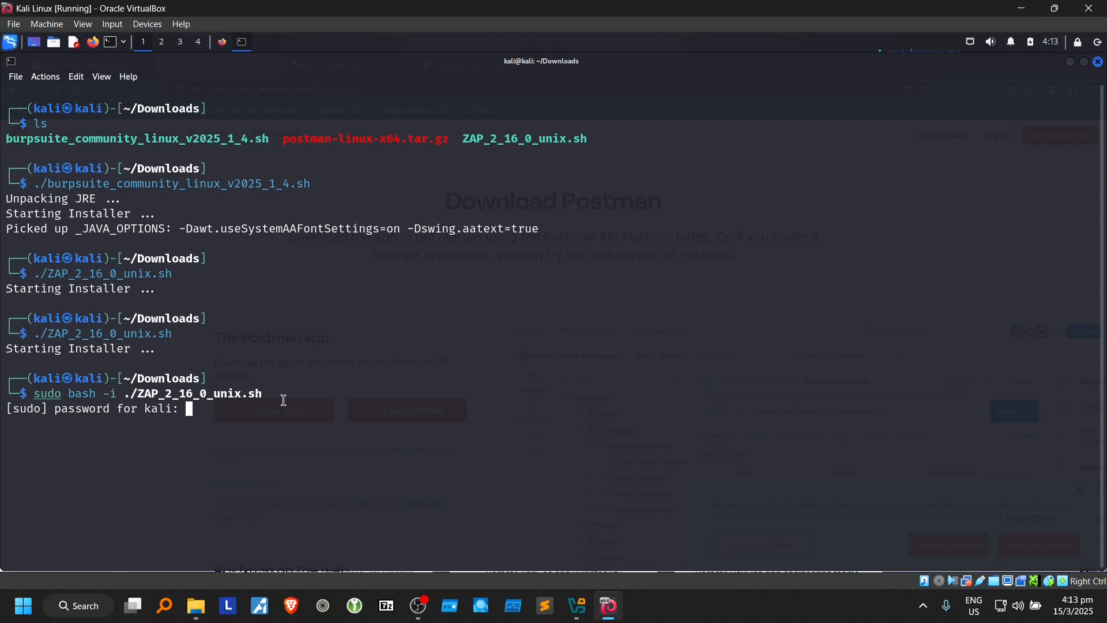
{"action": "key", "text": "Return"}
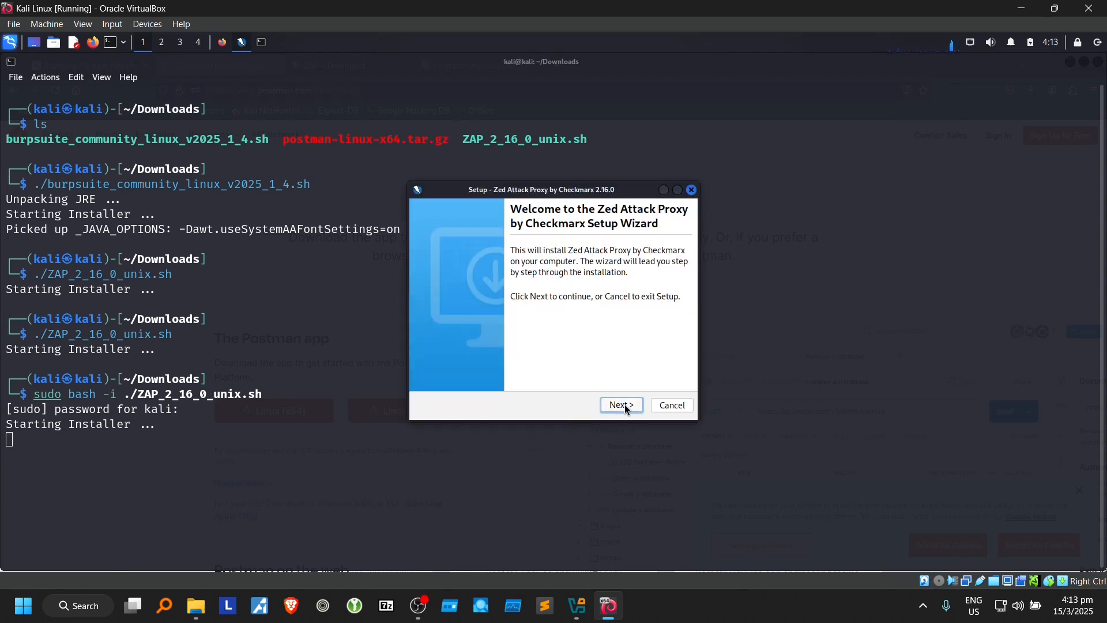
Step: Accept the Apache license agreement, perform a Standard installation of Zed Attack Proxy 2.16.0, and finish the setup wizard
{"action": "left_click", "coordinate": [625, 407]}
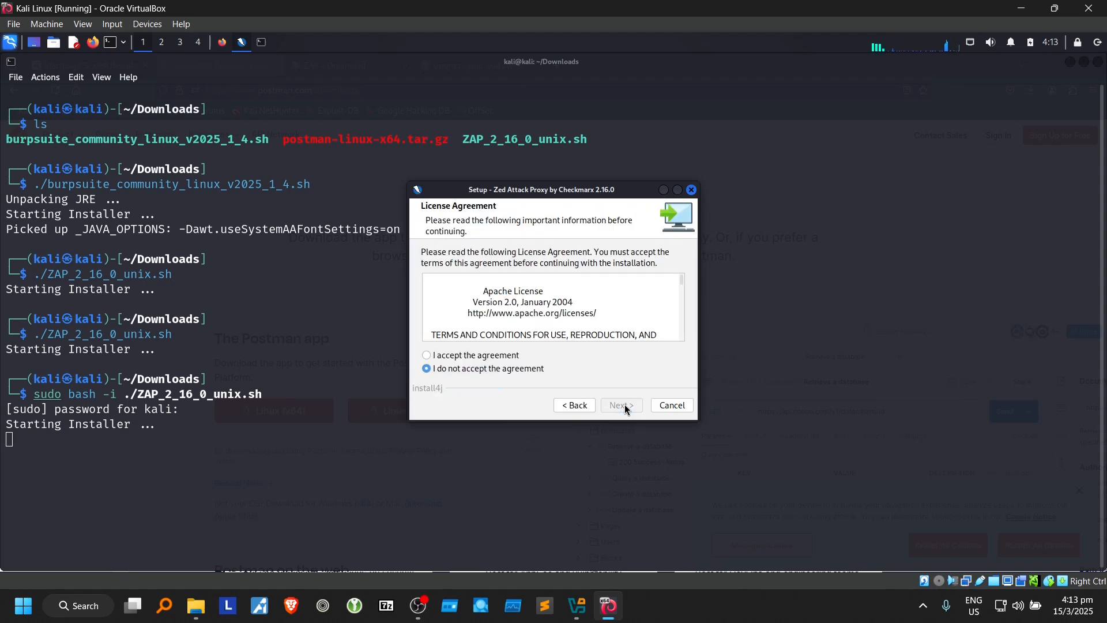
{"action": "left_click", "coordinate": [473, 355]}
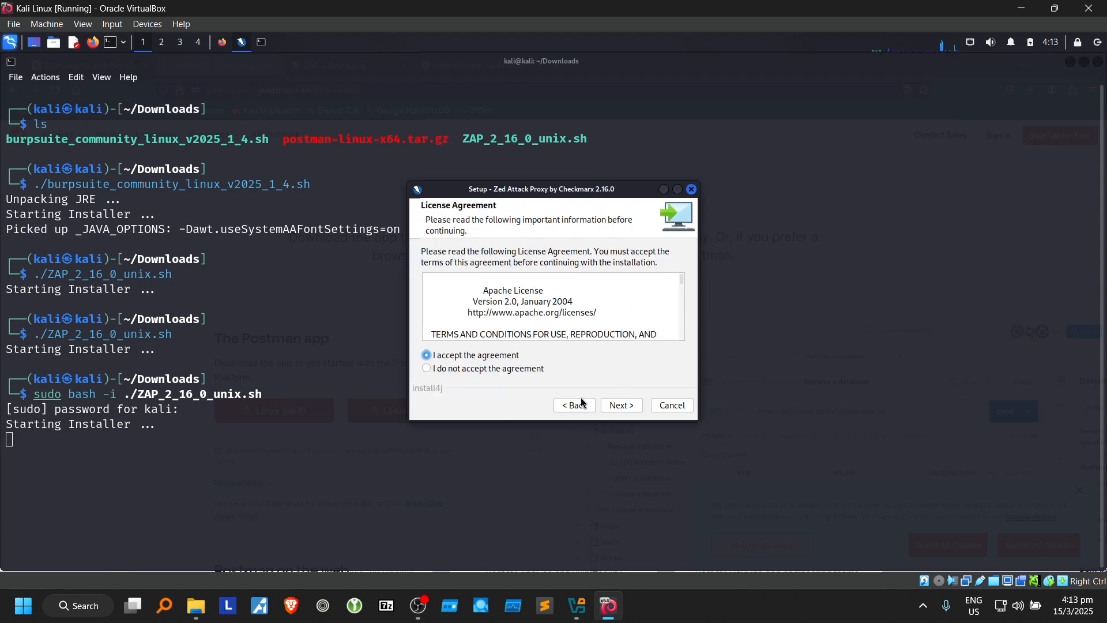
{"action": "left_click", "coordinate": [625, 410]}
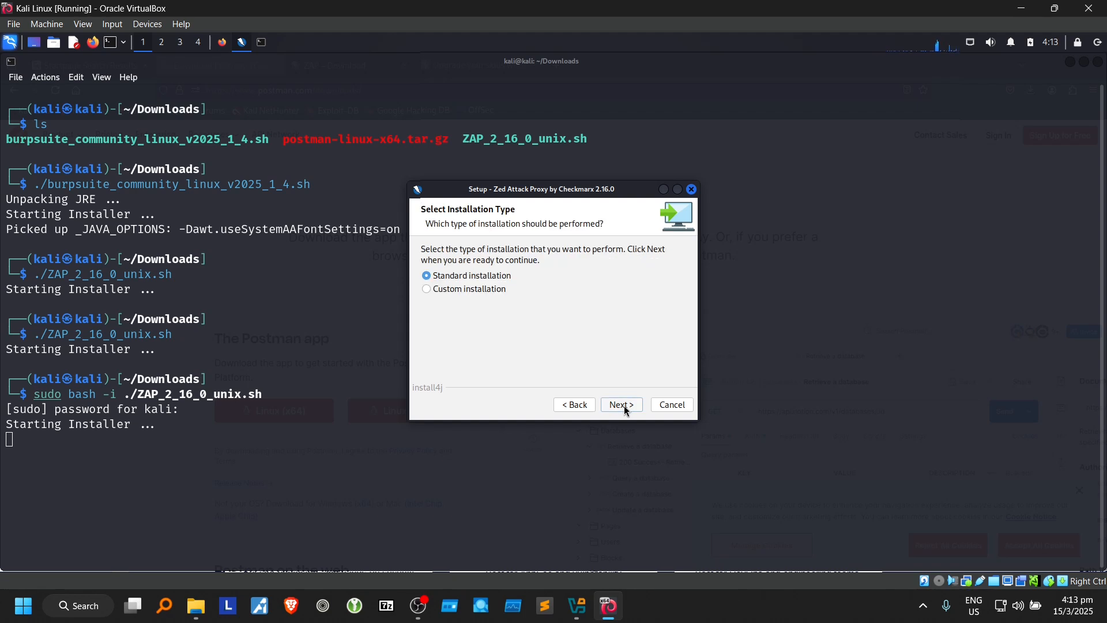
{"action": "left_click", "coordinate": [624, 406]}
{"action": "left_click", "coordinate": [624, 406]}
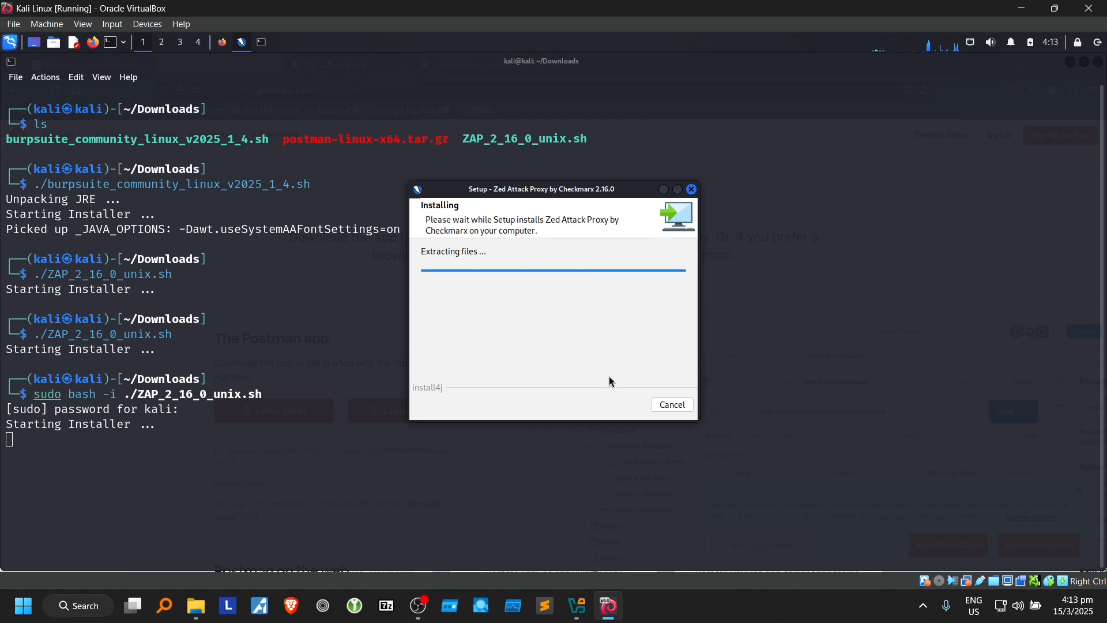
{"action": "left_click", "coordinate": [669, 406]}
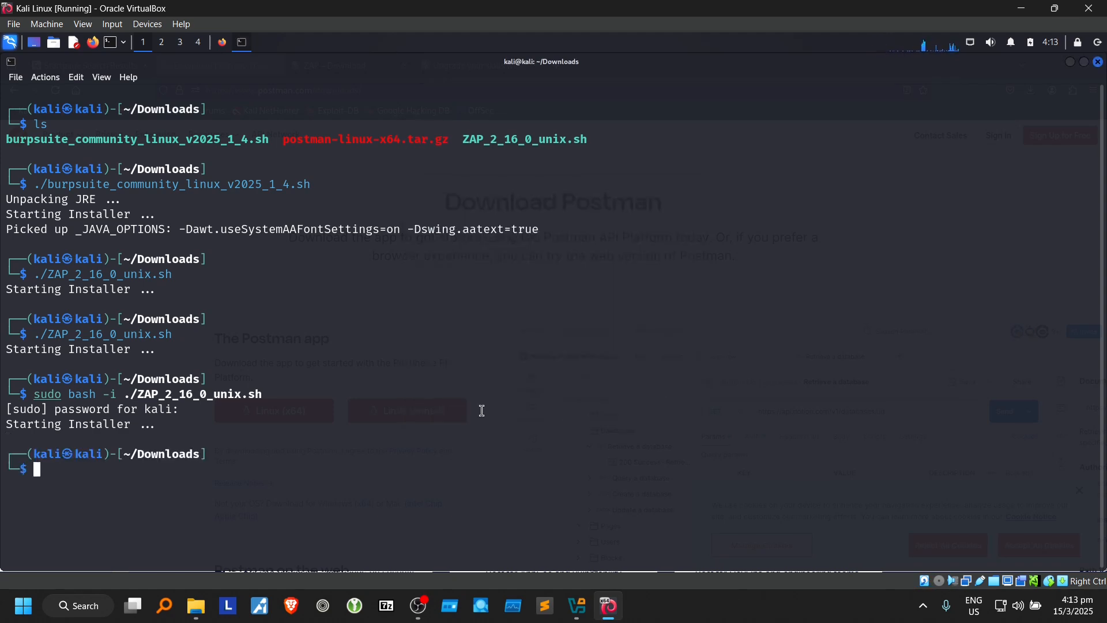
Step: Minimize the terminal and browser windows, search the installed applications for "burp", and launch Burp Suite Community Edition
{"action": "left_click", "coordinate": [1074, 68]}
{"action": "left_click", "coordinate": [1064, 66]}
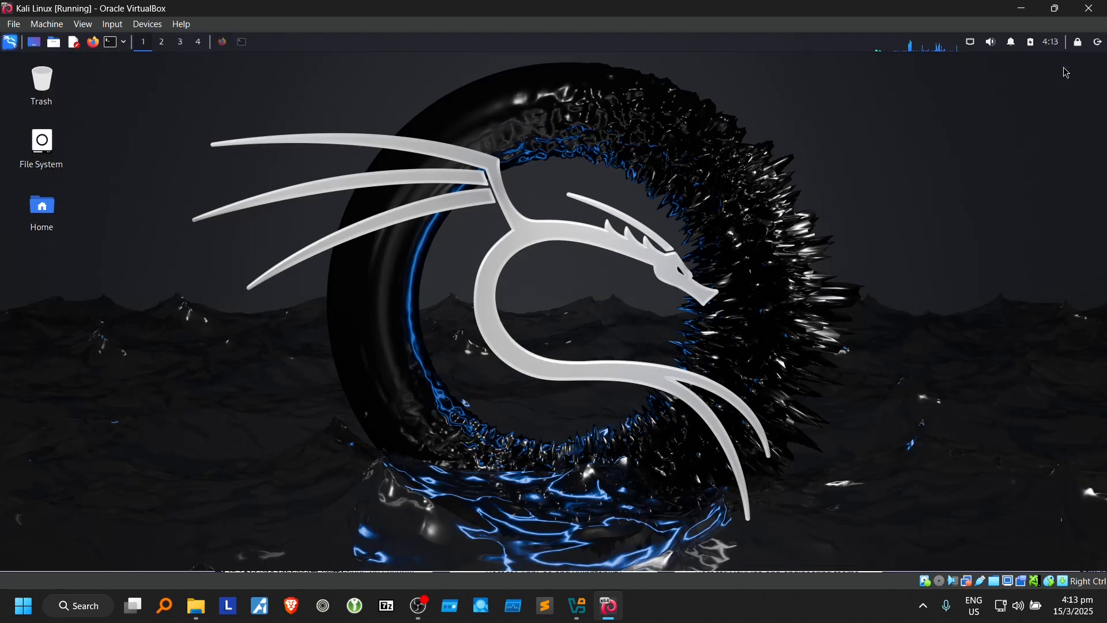
{"action": "left_click", "coordinate": [13, 45]}
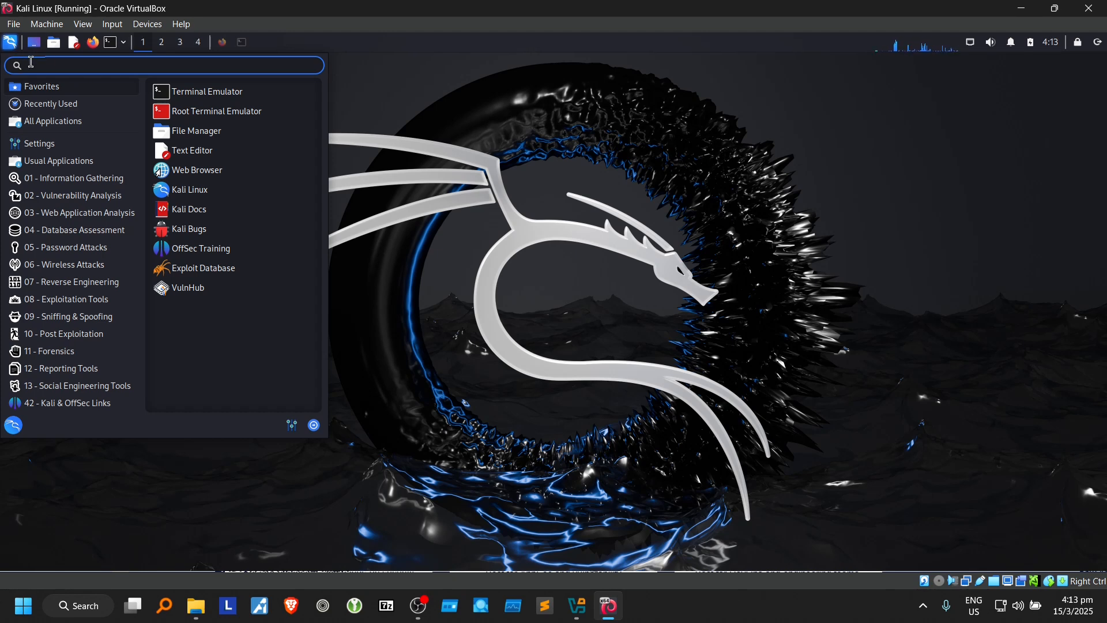
{"action": "type", "text": "burp"}
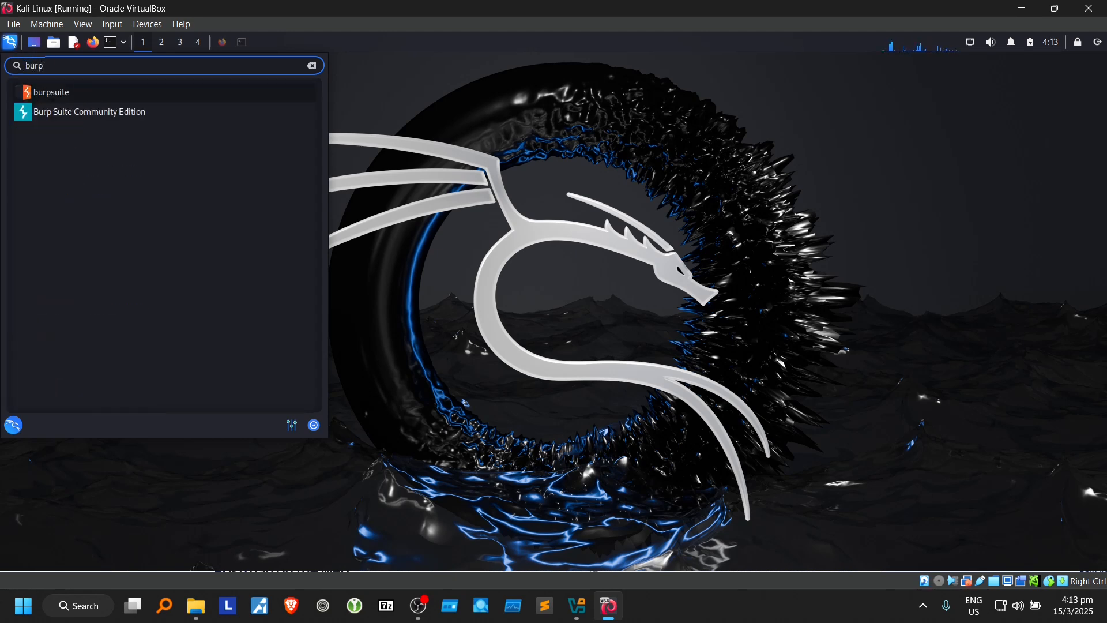
{"action": "left_click", "coordinate": [53, 112]}
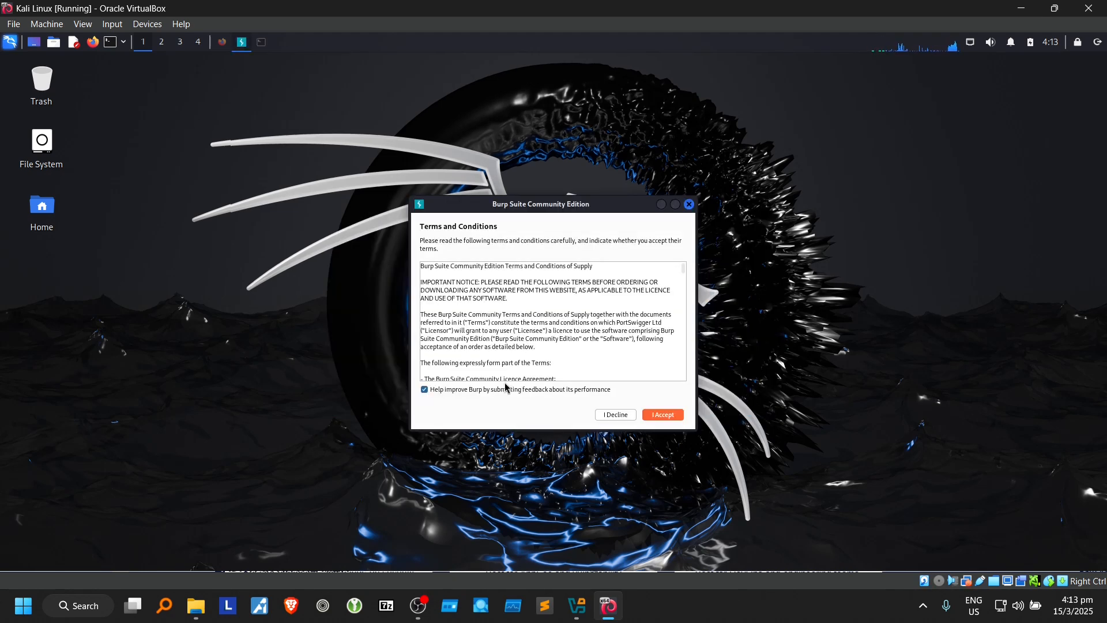
Step: Accept the Burp Suite terms with performance feedback turned off, and start a temporary project in memory using Burp defaults
{"action": "left_click", "coordinate": [506, 394]}
{"action": "left_click", "coordinate": [662, 414]}
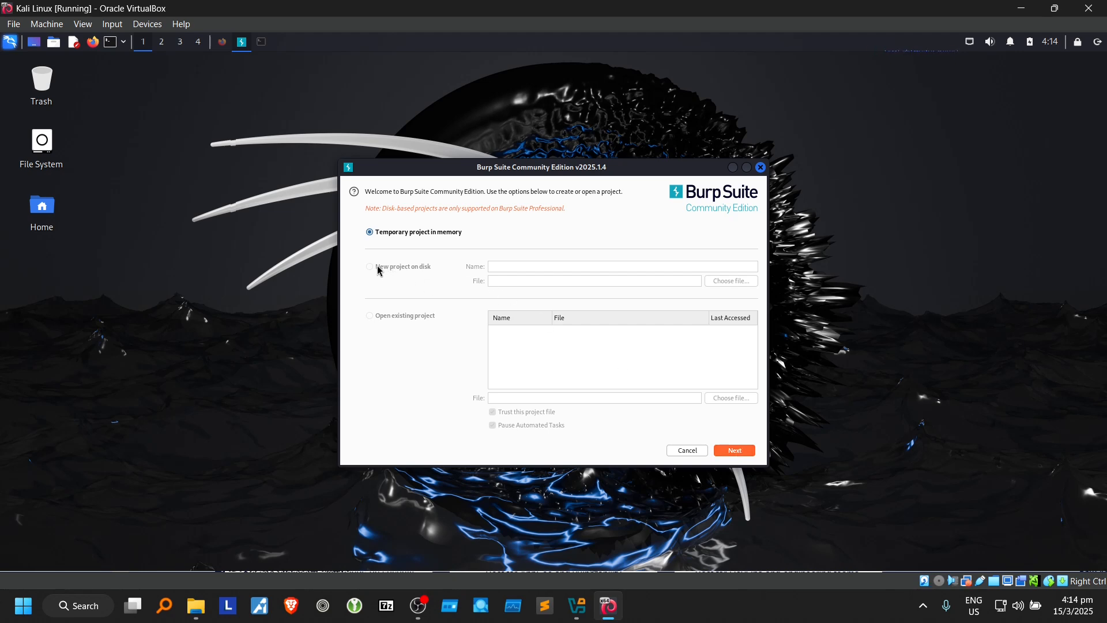
{"action": "left_click", "coordinate": [727, 454]}
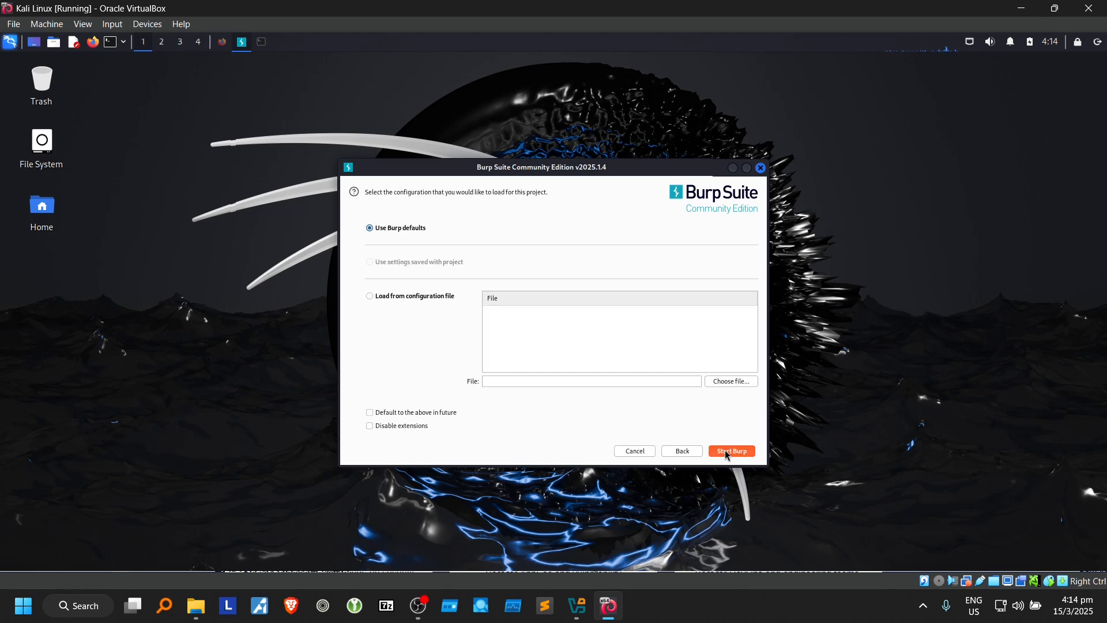
{"action": "left_click", "coordinate": [726, 454]}
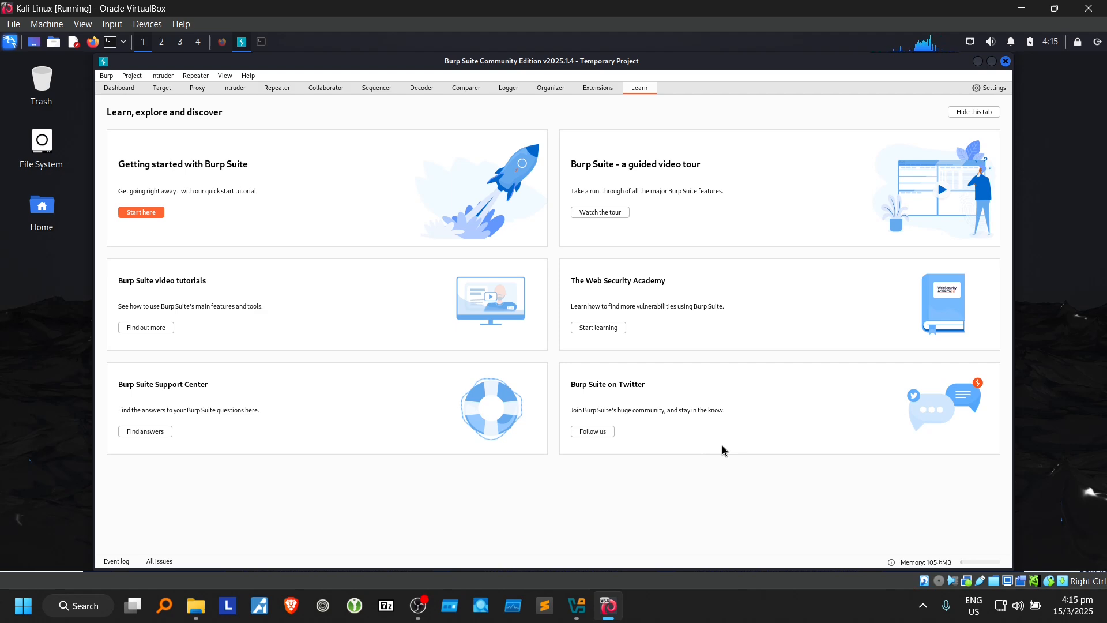
Step: Set the port of the existing Burp proxy listener to 9999 and recheck the listener in the proxy settings
{"action": "left_click", "coordinate": [205, 92]}
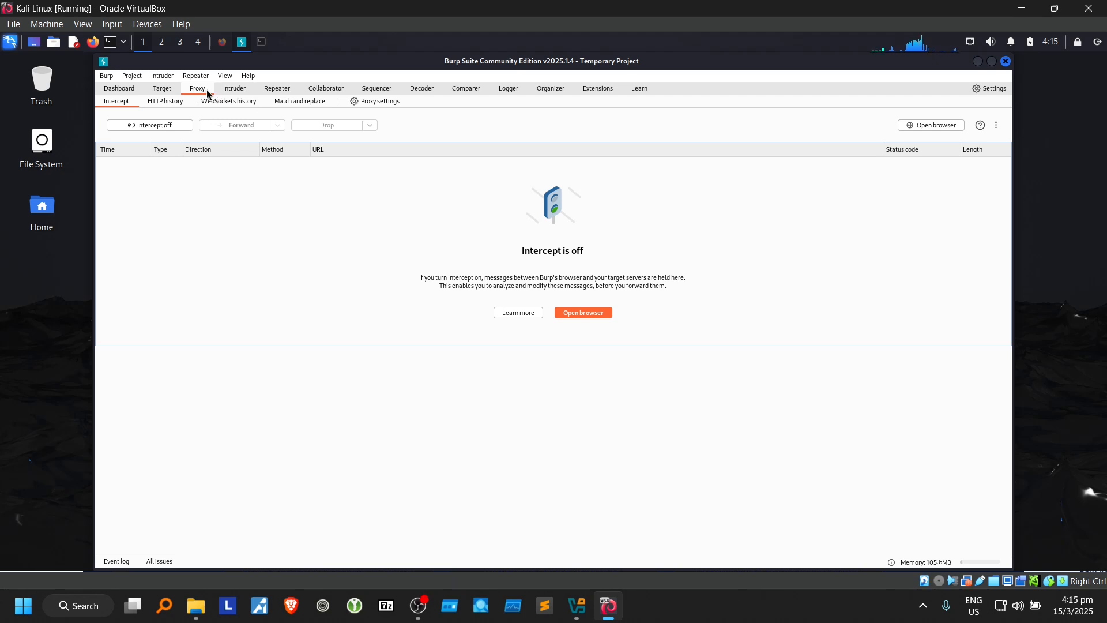
{"action": "left_click", "coordinate": [377, 101]}
{"action": "left_click", "coordinate": [534, 215]}
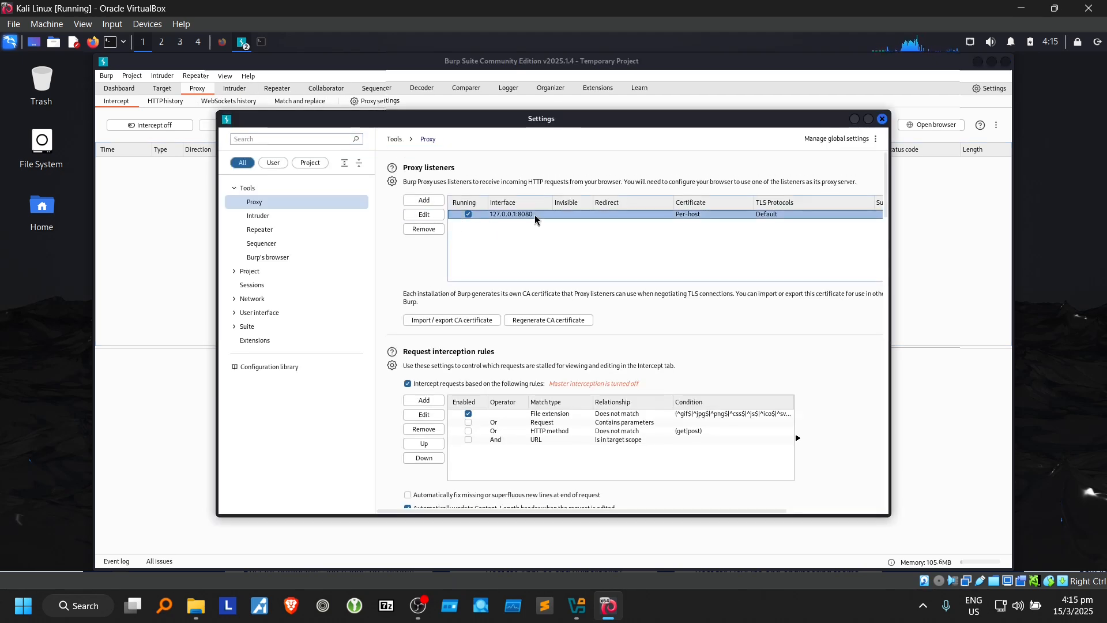
{"action": "left_click", "coordinate": [422, 215]}
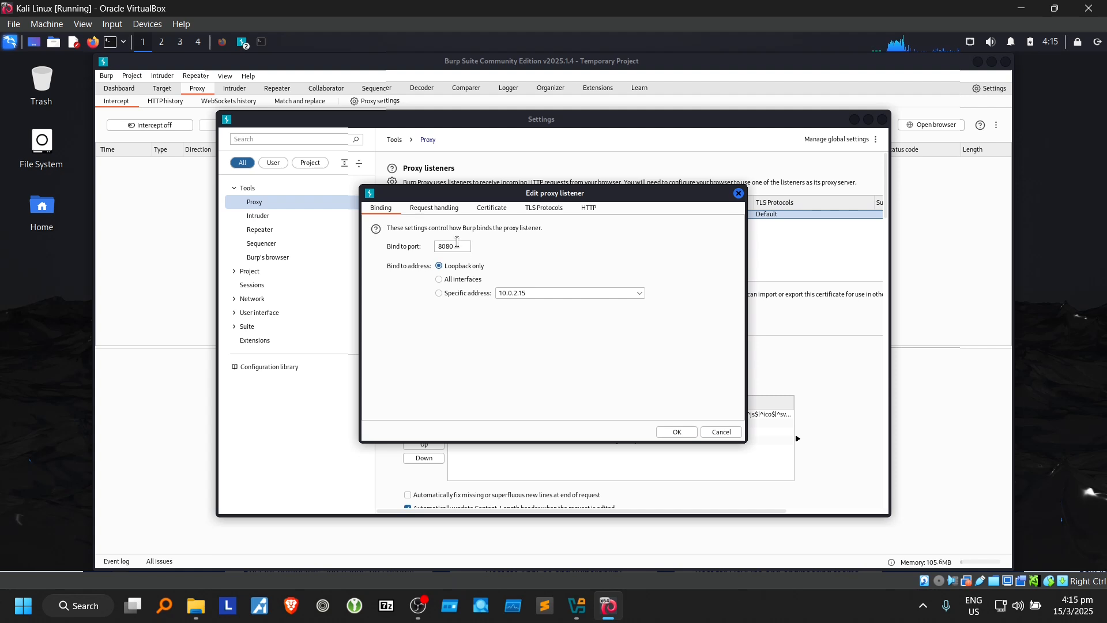
{"action": "type", "text": "9999"}
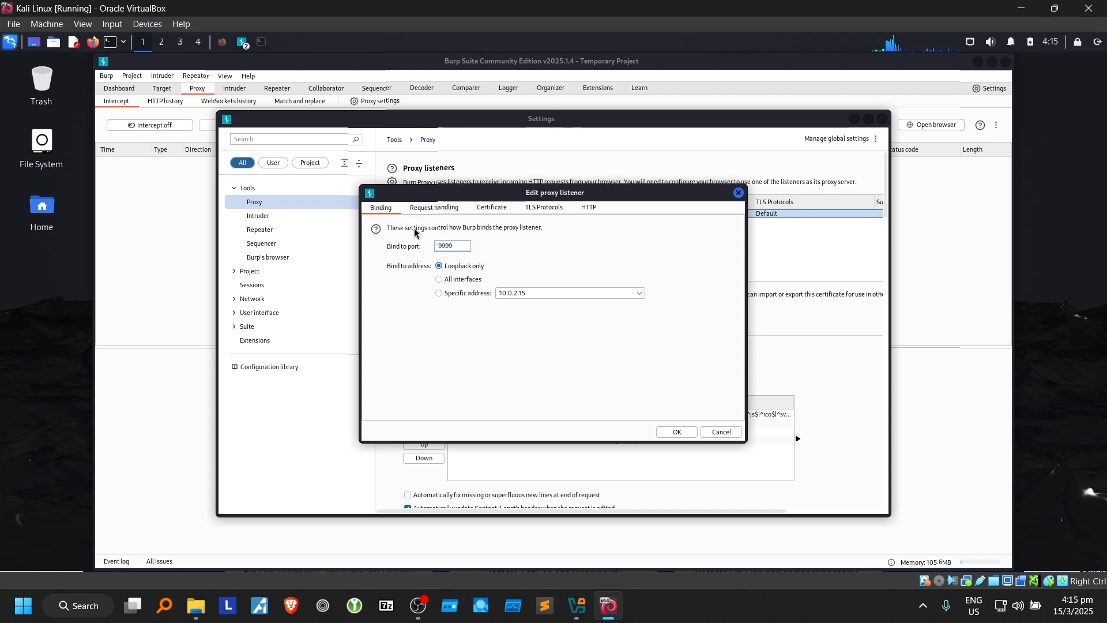
{"action": "key", "text": "Return"}
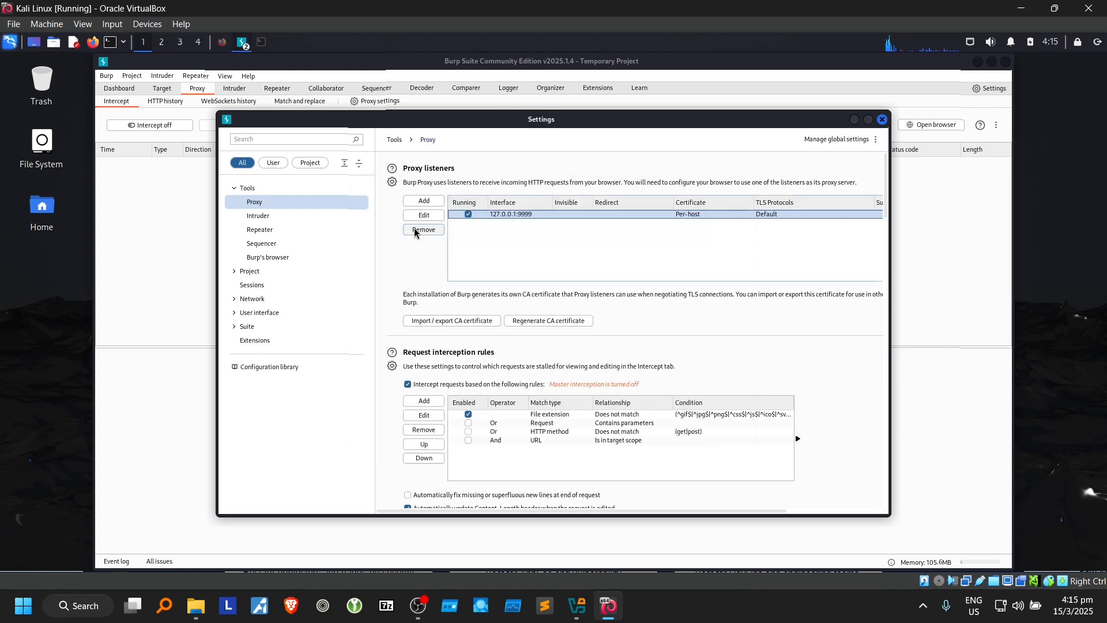
{"action": "left_click", "coordinate": [882, 119]}
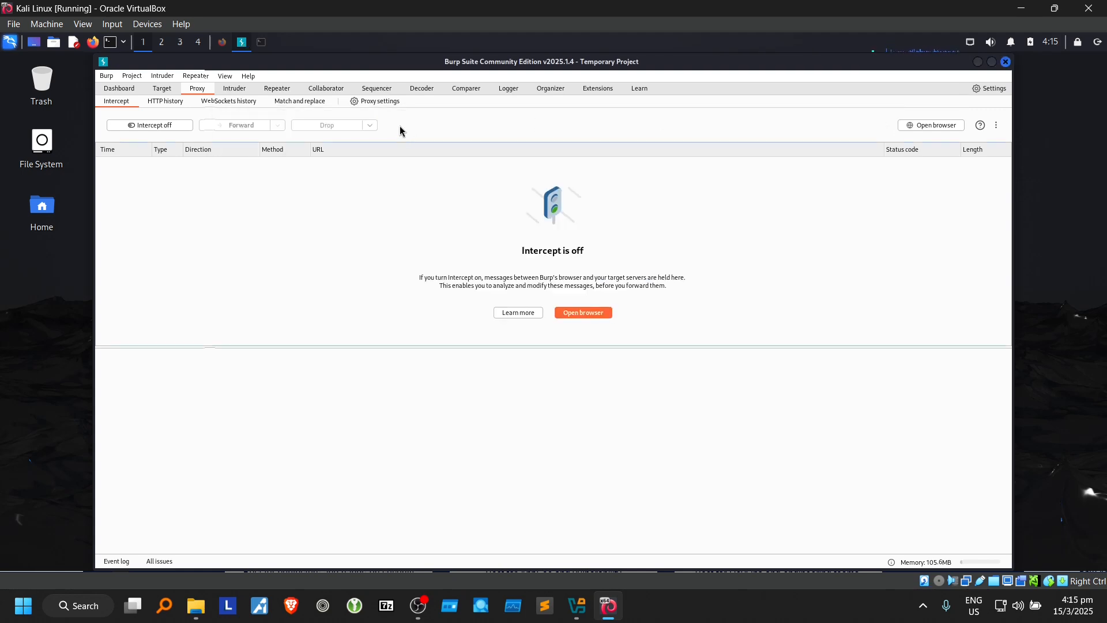
{"action": "left_click", "coordinate": [378, 101]}
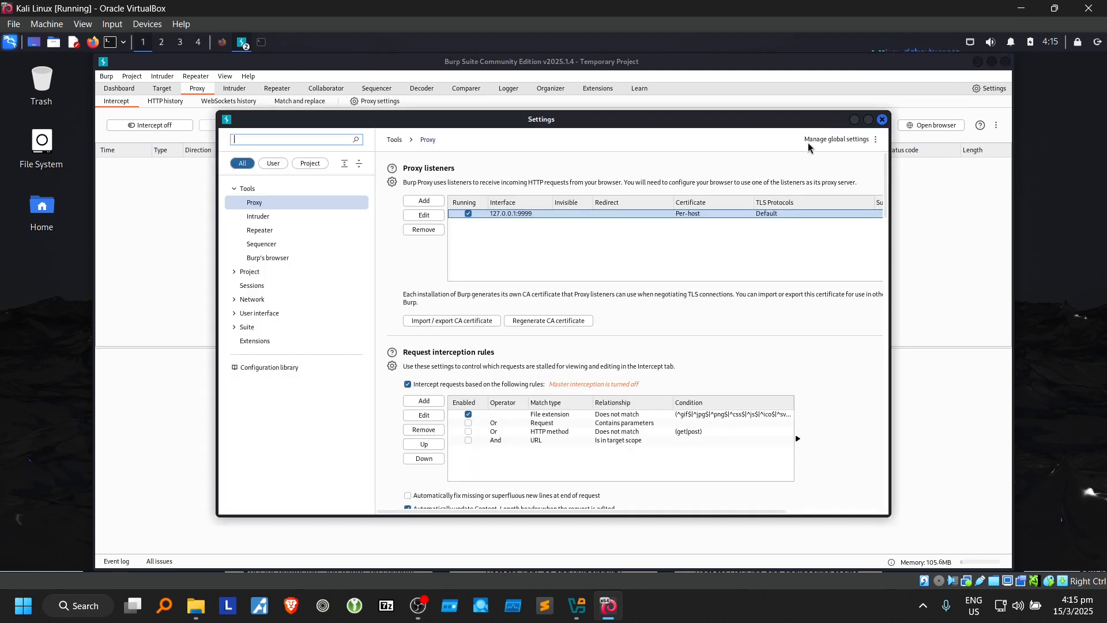
{"action": "left_click", "coordinate": [883, 120]}
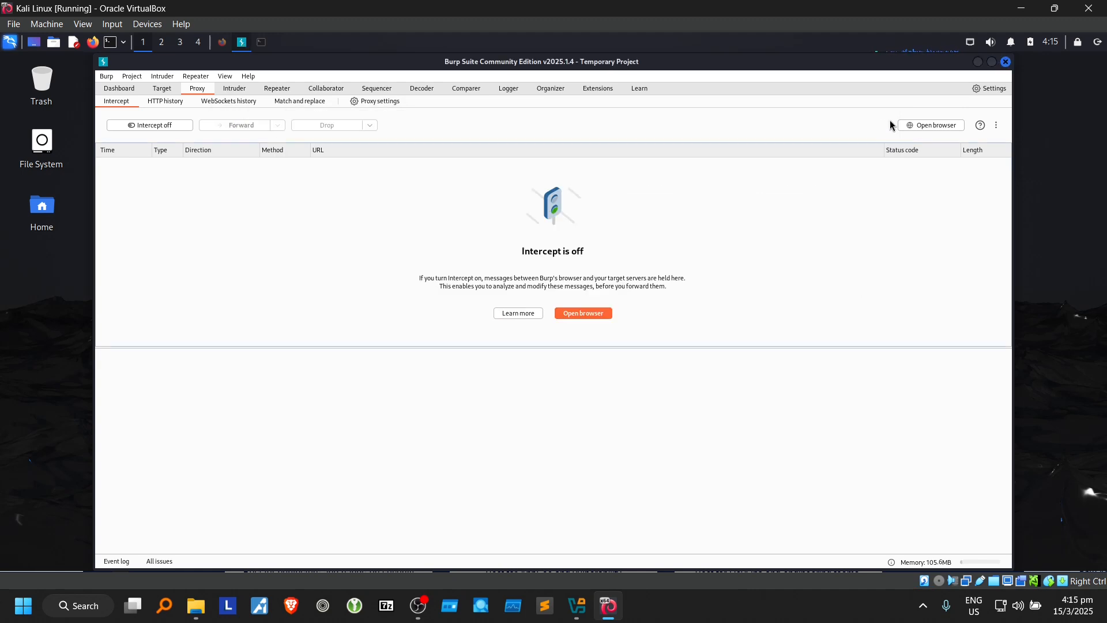
Step: Exit Burp Suite, relaunch Burp Suite Community Edition, and start a temporary project in memory using Burp defaults
{"action": "left_click", "coordinate": [1006, 62]}
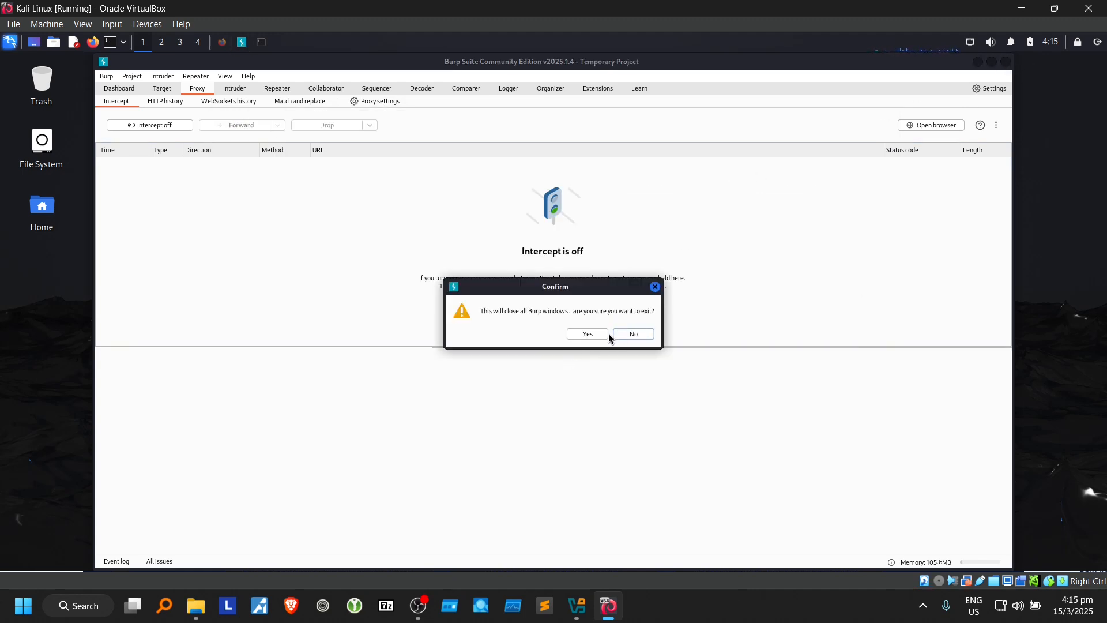
{"action": "left_click", "coordinate": [588, 334]}
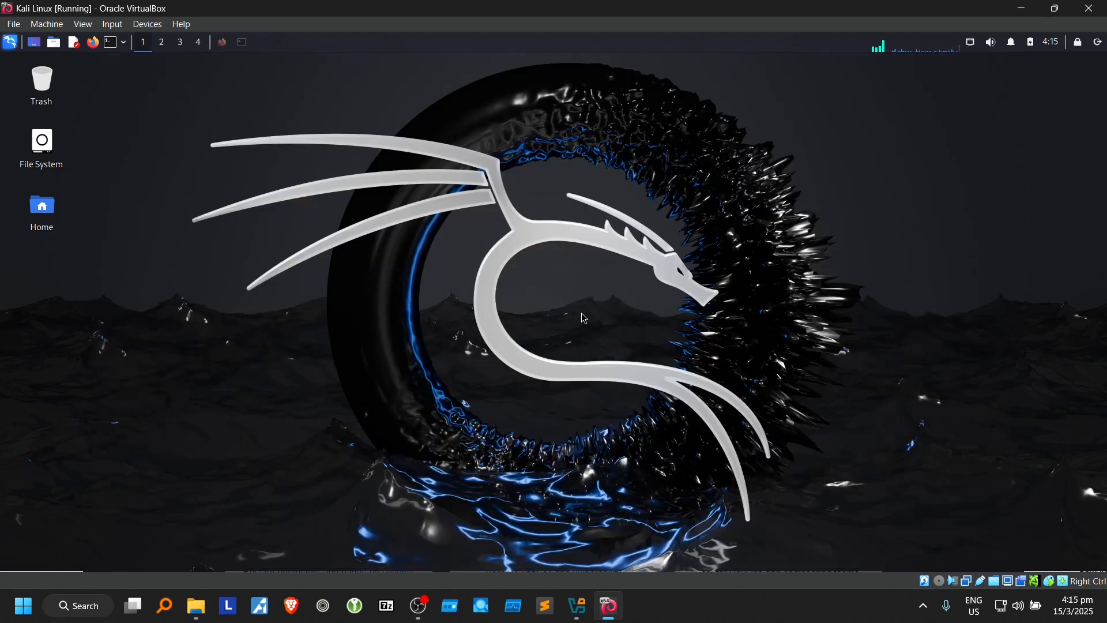
{"action": "left_click", "coordinate": [17, 43]}
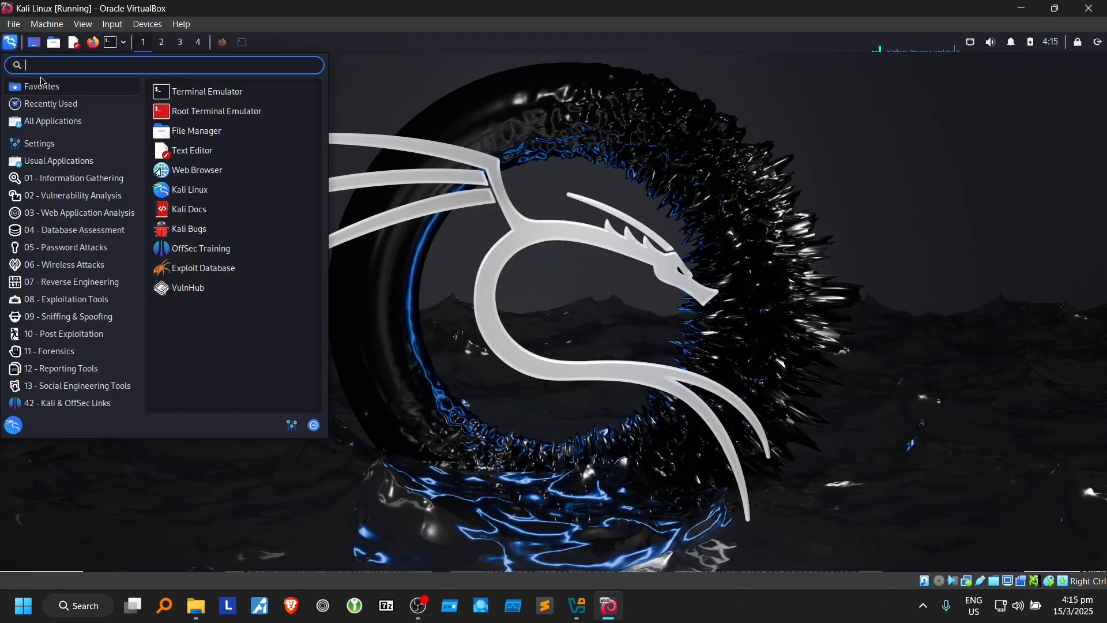
{"action": "type", "text": "b"}
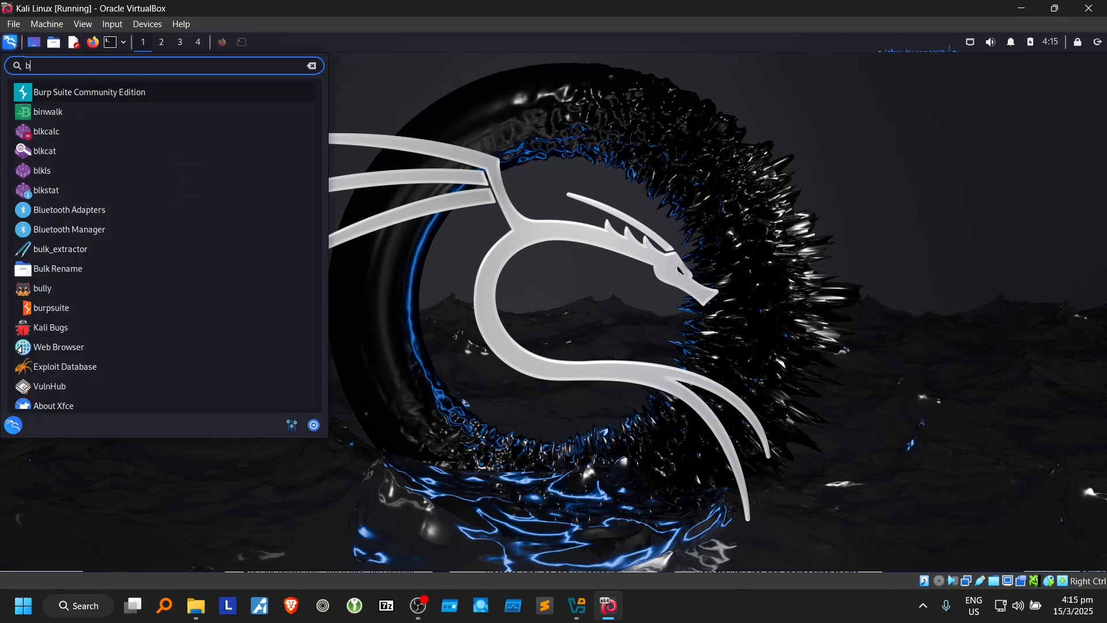
{"action": "left_click", "coordinate": [315, 92]}
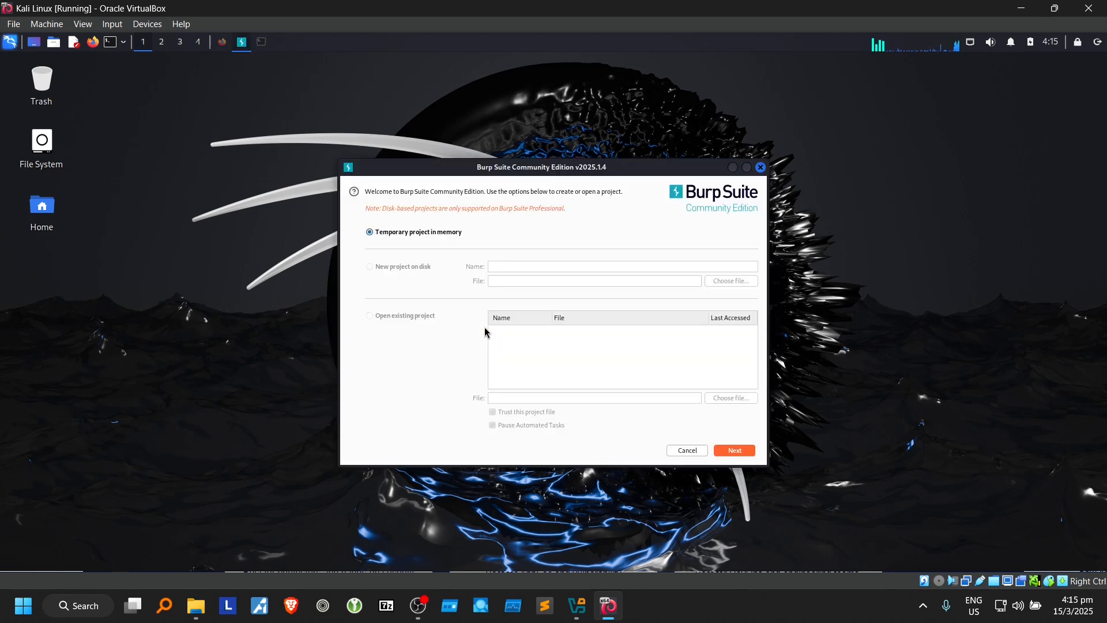
{"action": "left_click", "coordinate": [746, 451]}
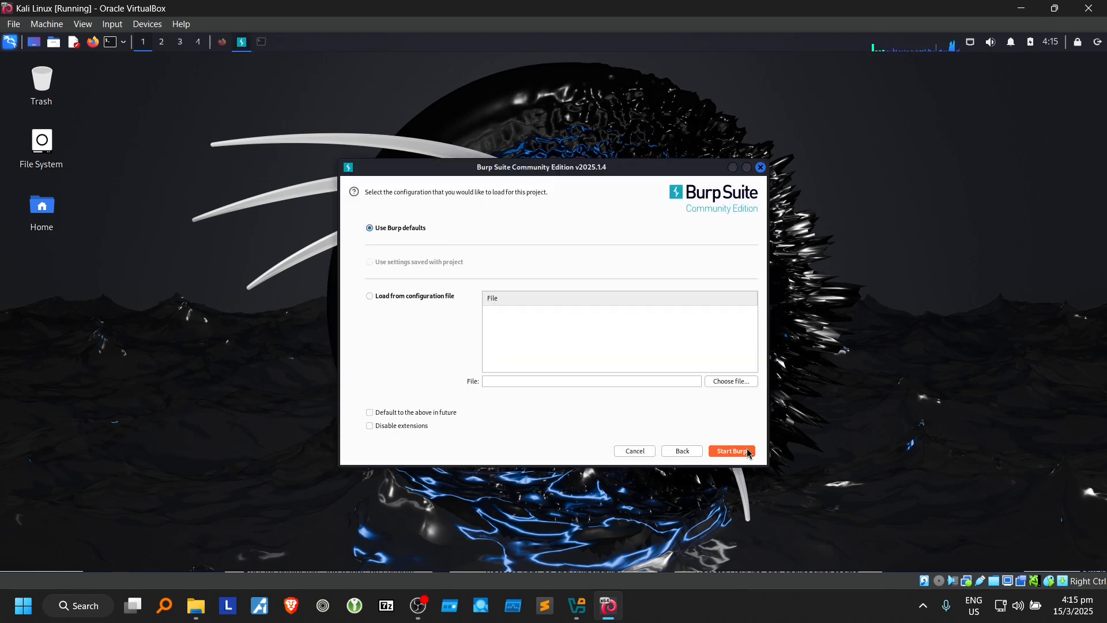
{"action": "left_click", "coordinate": [747, 452]}
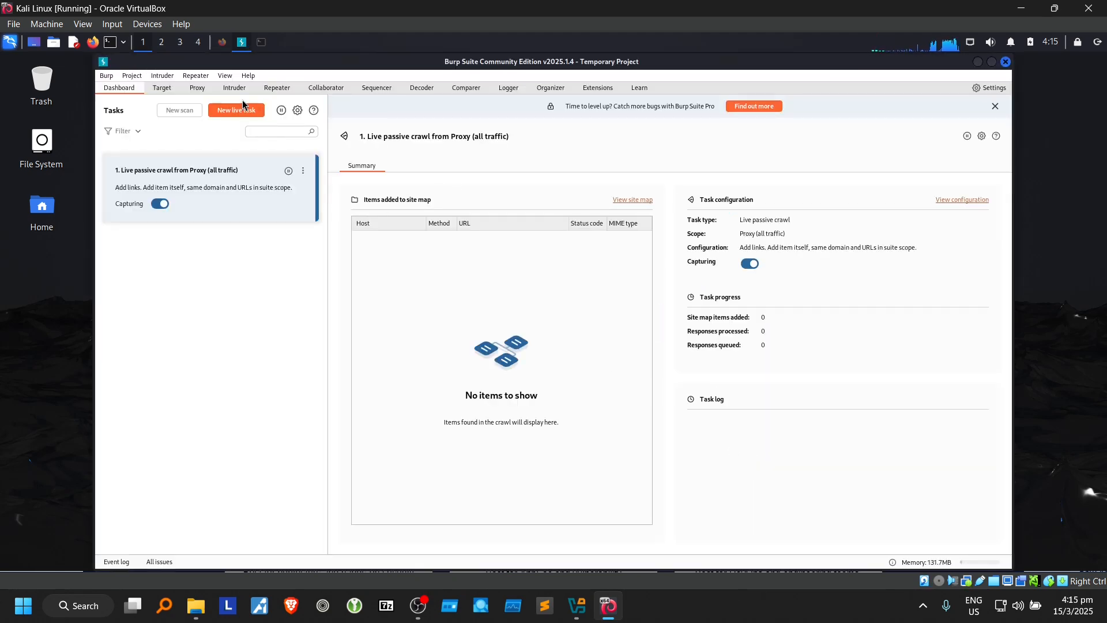
Step: Show the proxy listener settings and select the existing listener to check its interface and port
{"action": "left_click", "coordinate": [195, 88]}
{"action": "left_click", "coordinate": [365, 102]}
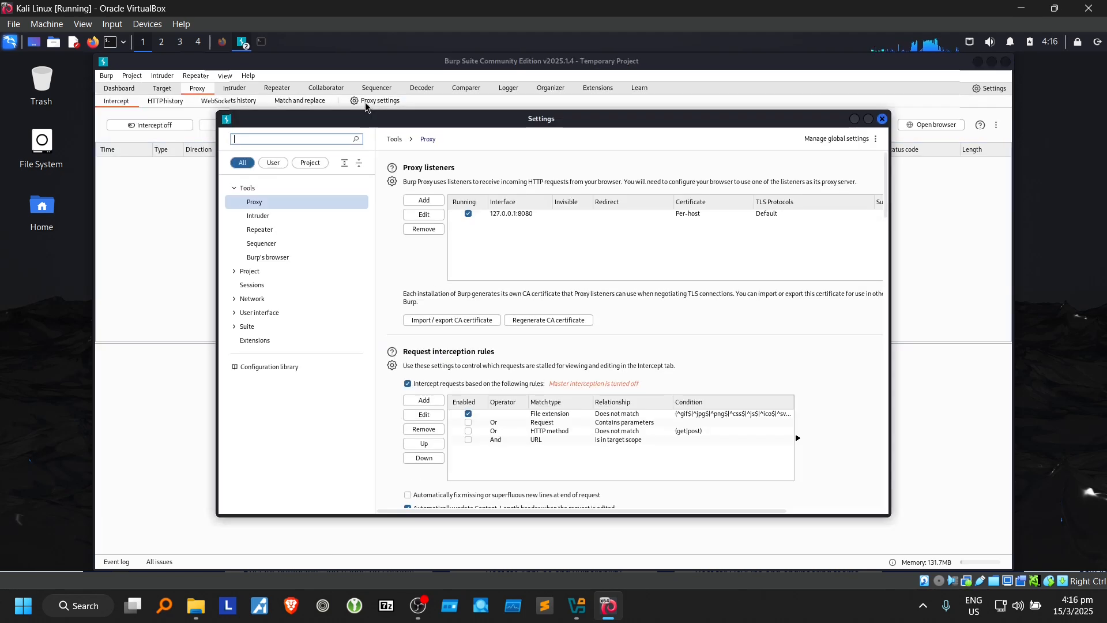
{"action": "left_click", "coordinate": [517, 214]}
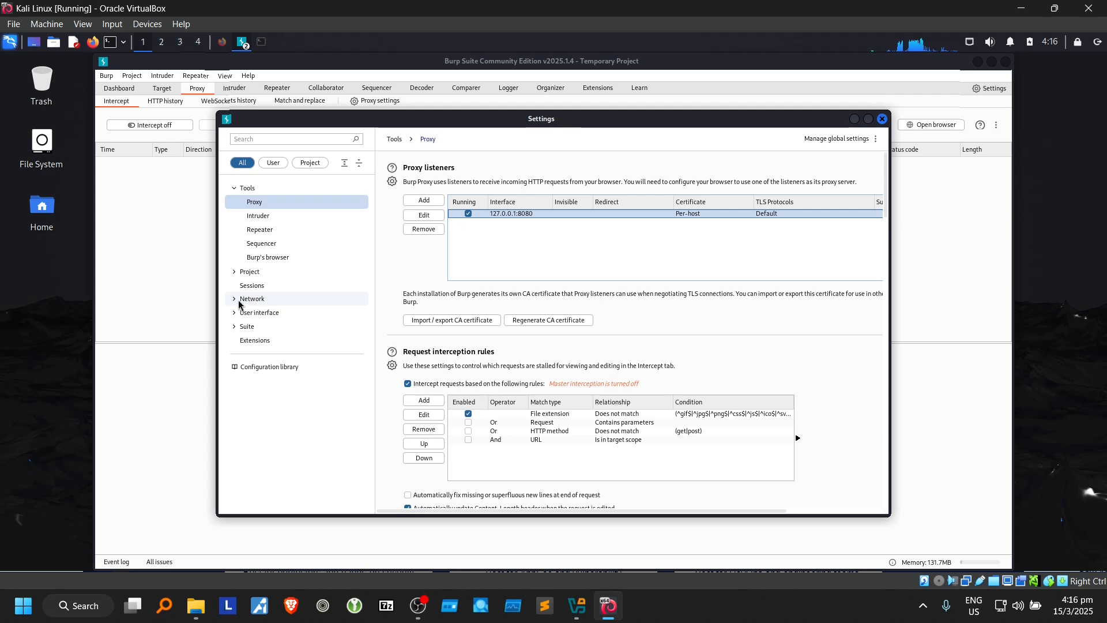
{"action": "left_click", "coordinate": [523, 215]}
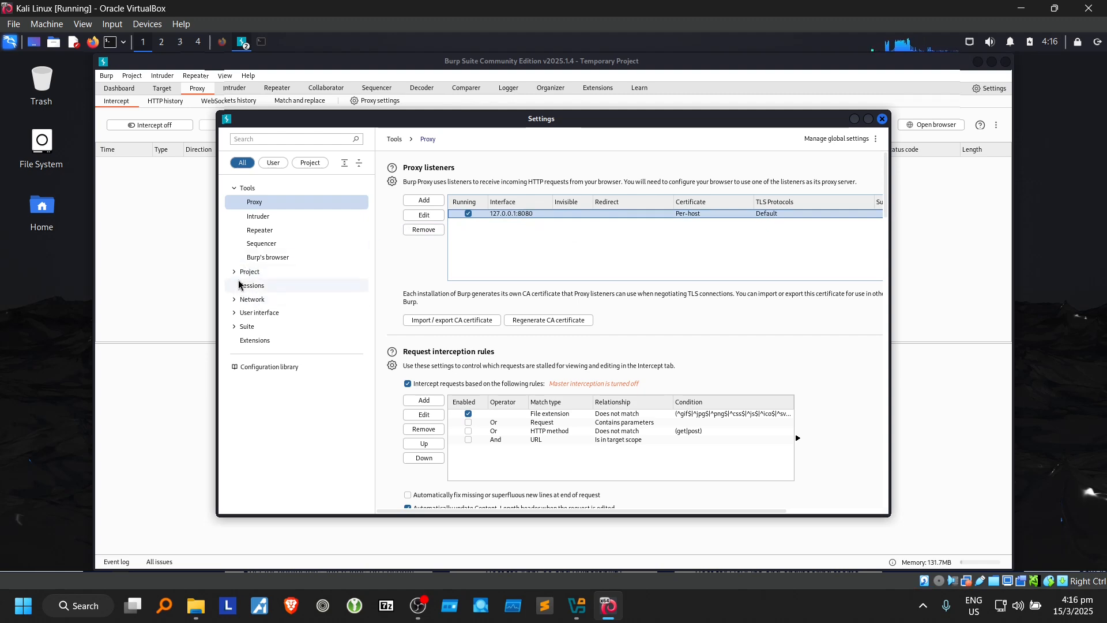
Step: Examine the network connection settings down to the SOCKS proxy section and try entering 12 as the start of the SOCKS proxy host
{"action": "left_click", "coordinate": [234, 299]}
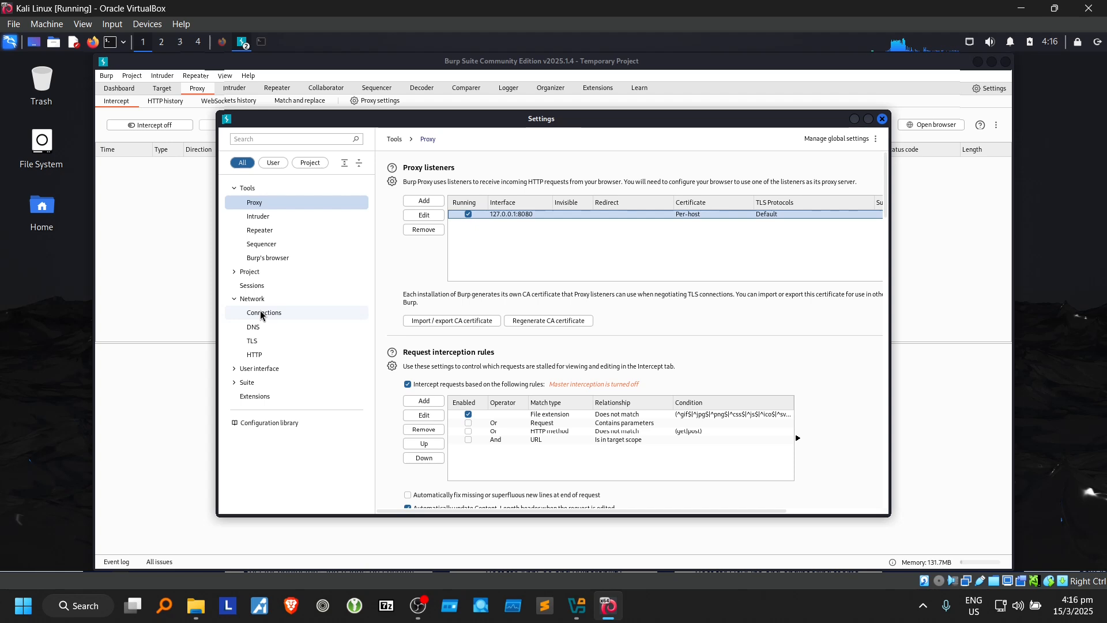
{"action": "left_click", "coordinate": [261, 314]}
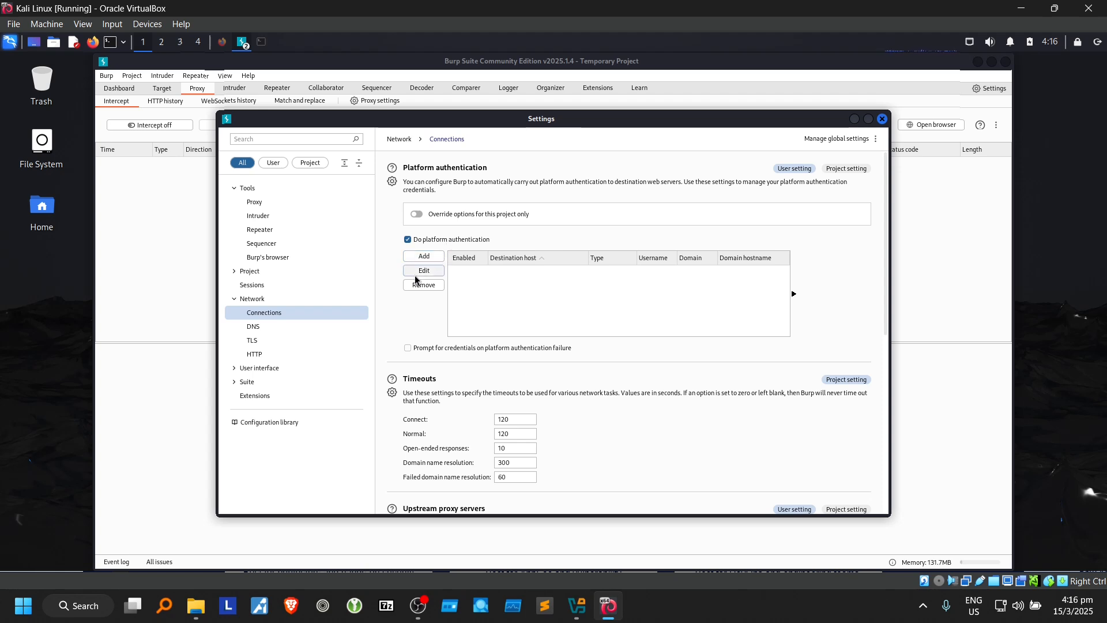
{"action": "left_click", "coordinate": [249, 358]}
{"action": "left_click", "coordinate": [255, 315]}
{"action": "scroll", "coordinate": [431, 334], "scroll_direction": "down", "scroll_amount": 8}
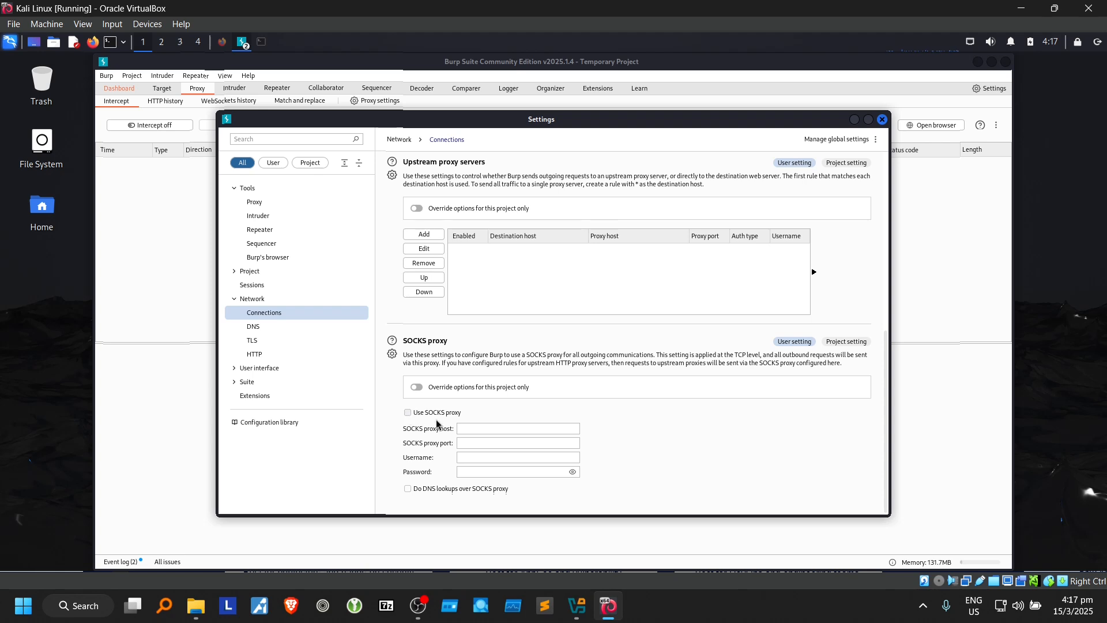
{"action": "left_click", "coordinate": [475, 428]}
{"action": "type", "text": "12"}
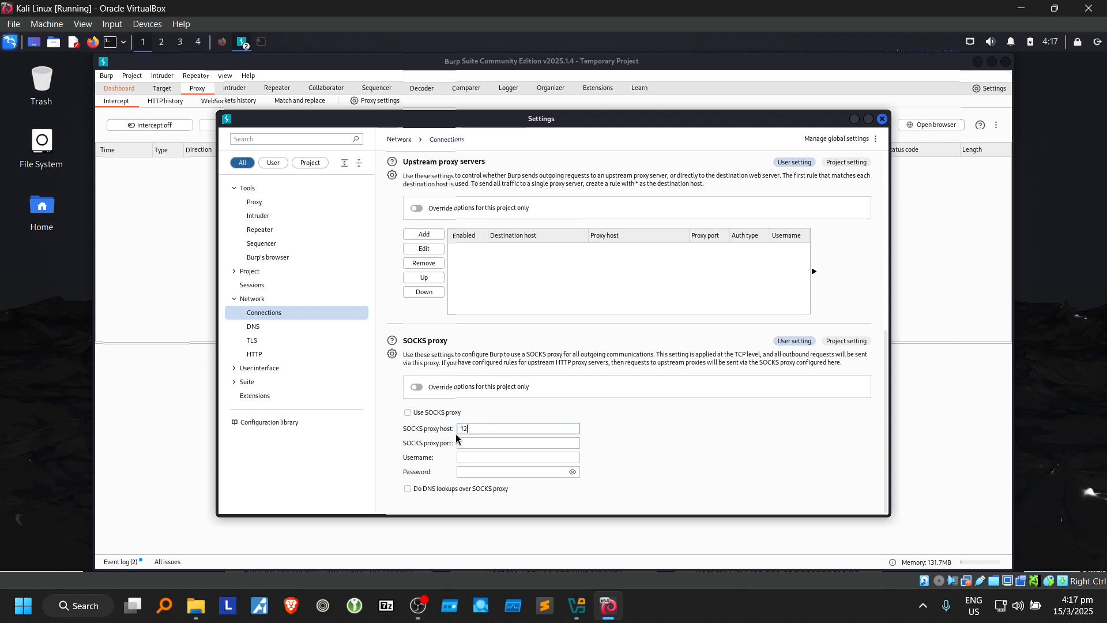
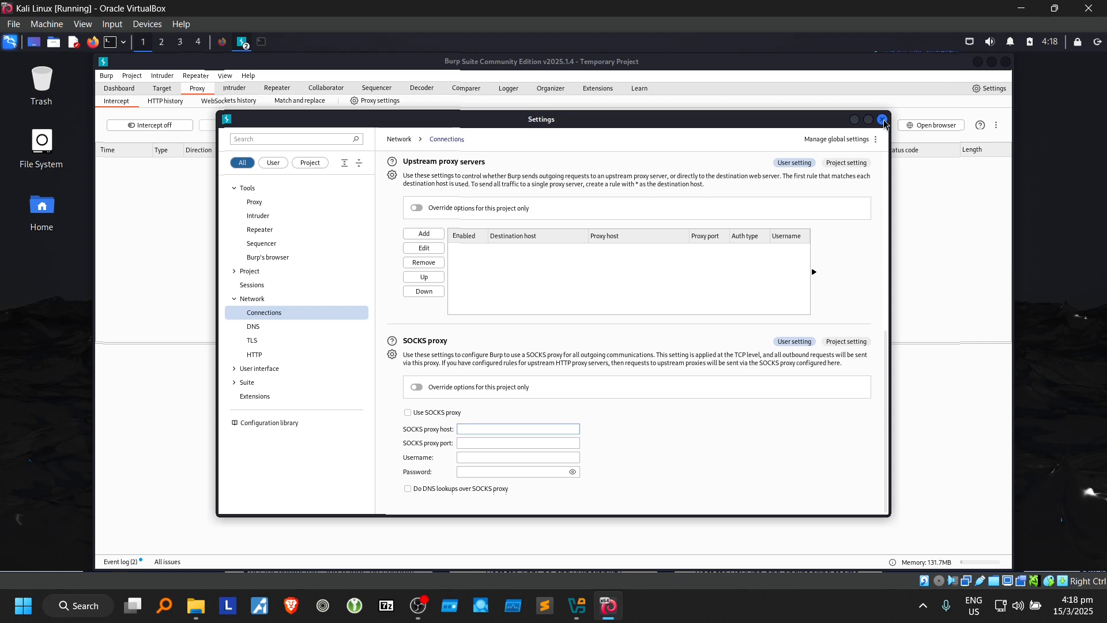
Step: Edit the existing proxy listener so that it binds to port 8080, and close the settings
{"action": "left_click", "coordinate": [253, 203]}
{"action": "left_click", "coordinate": [513, 217]}
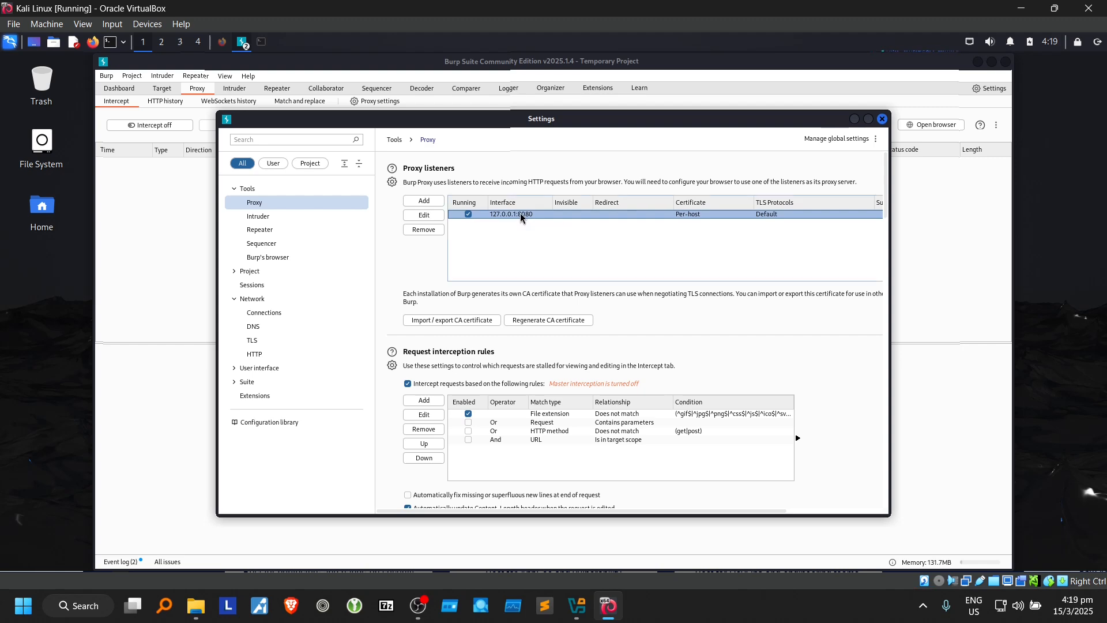
{"action": "left_click", "coordinate": [424, 215]}
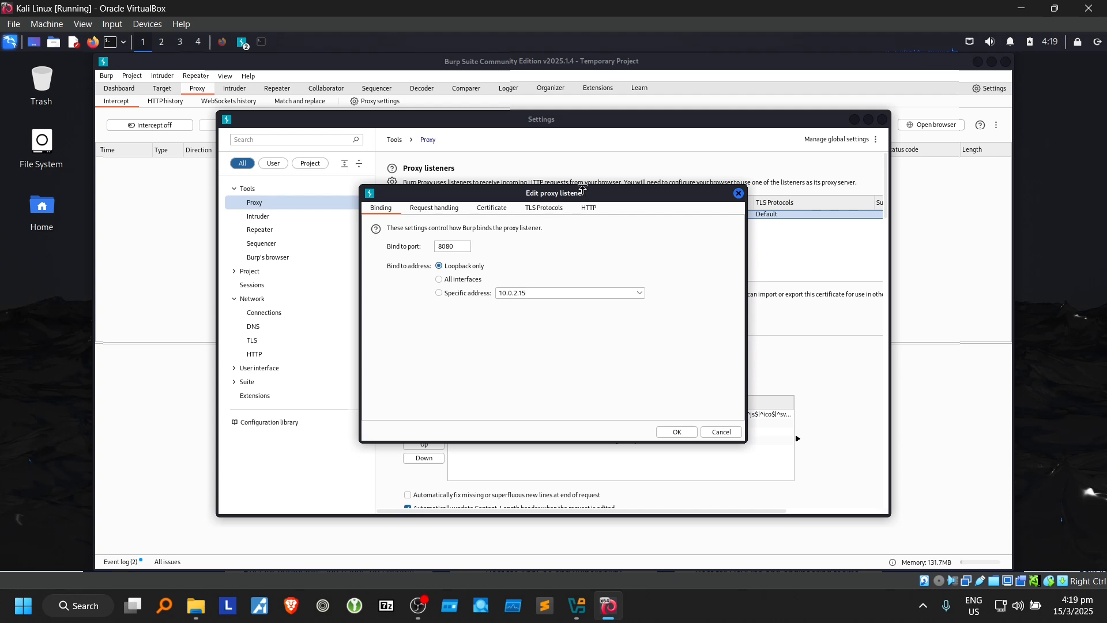
{"action": "left_click_drag", "start_coordinate": [564, 193], "coordinate": [559, 285]}
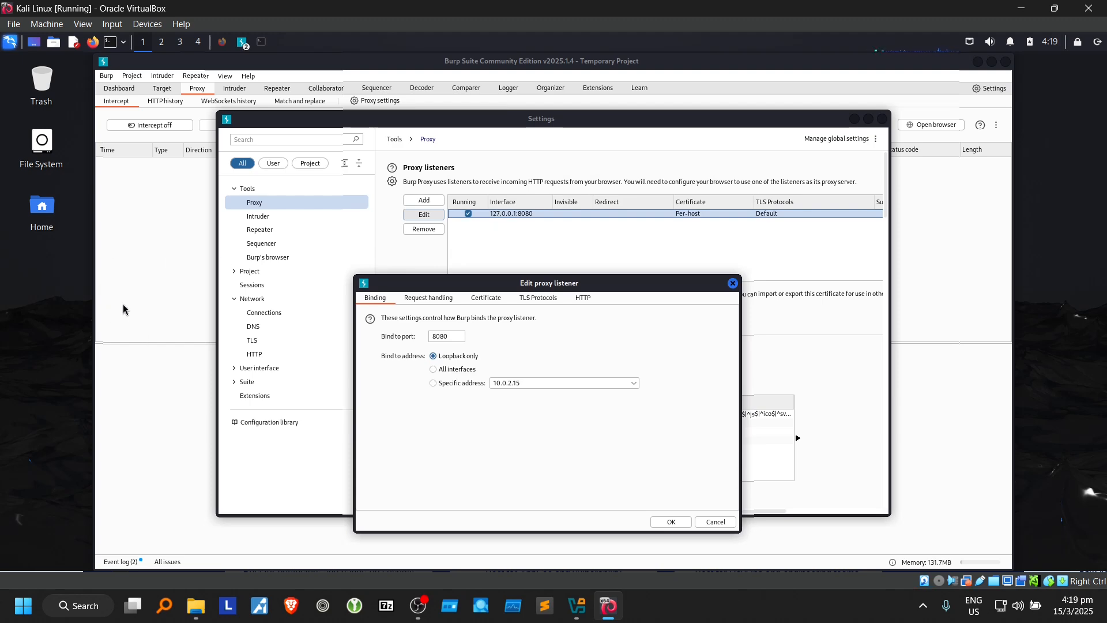
{"action": "left_click", "coordinate": [450, 335]}
{"action": "left_click_drag", "start_coordinate": [451, 335], "coordinate": [428, 342]}
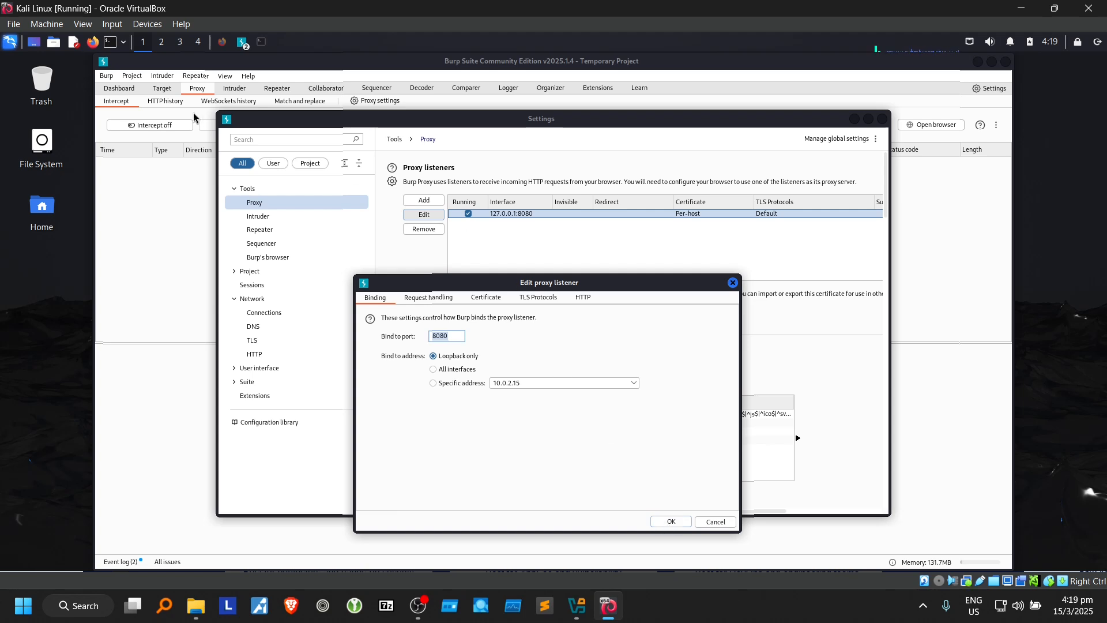
{"action": "left_click", "coordinate": [460, 335]}
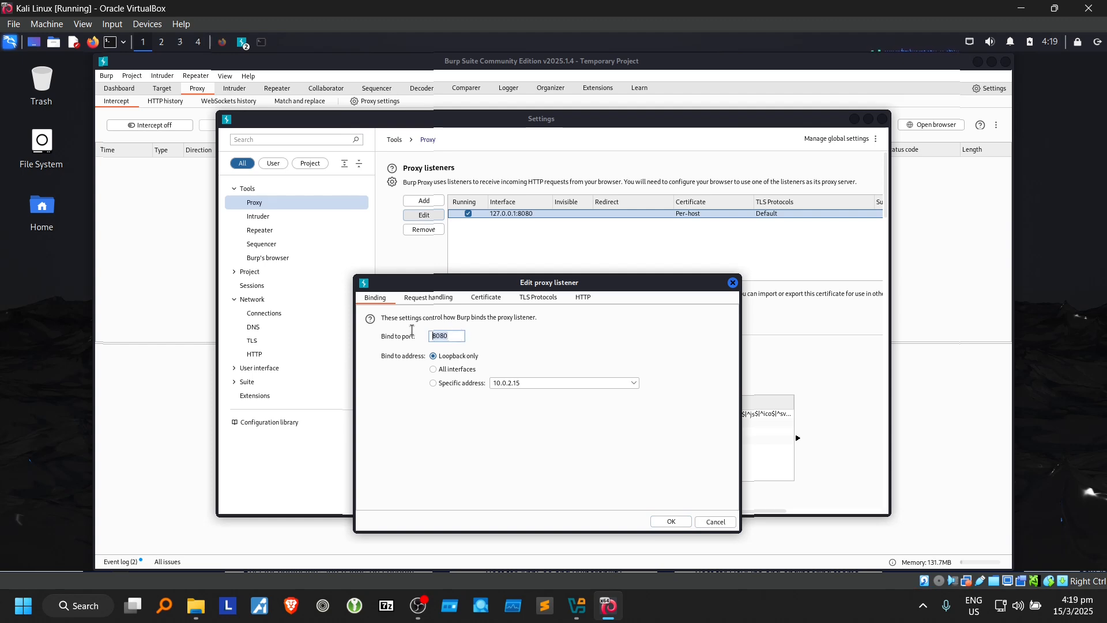
{"action": "left_click_drag", "start_coordinate": [455, 339], "coordinate": [401, 328]}
{"action": "type", "text": "8080"}
{"action": "left_click", "coordinate": [671, 522]}
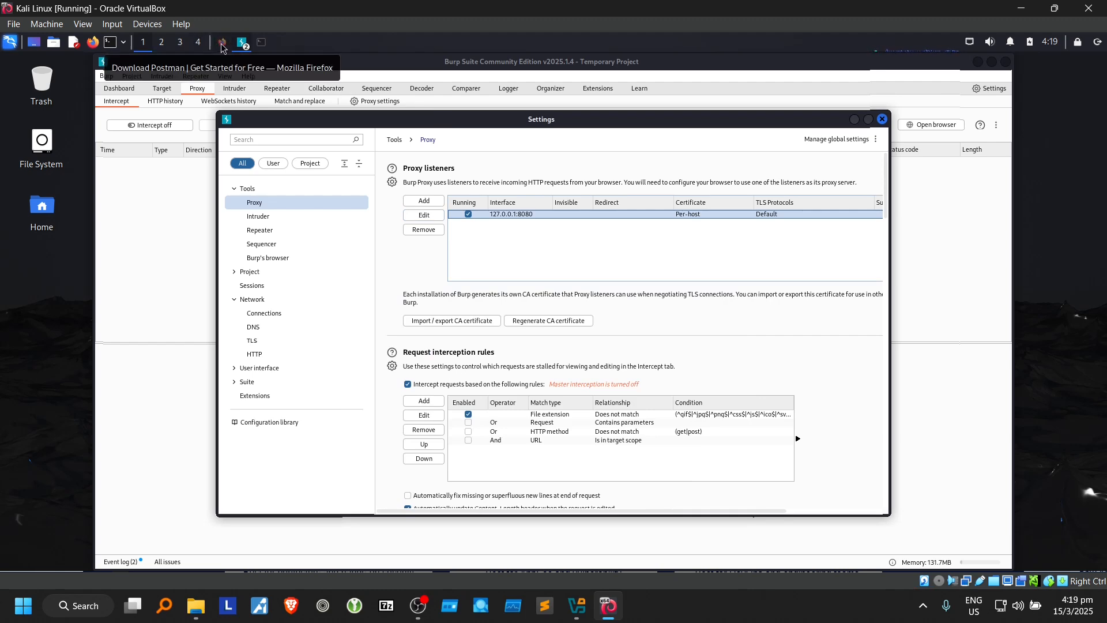
{"action": "left_click", "coordinate": [882, 119]}
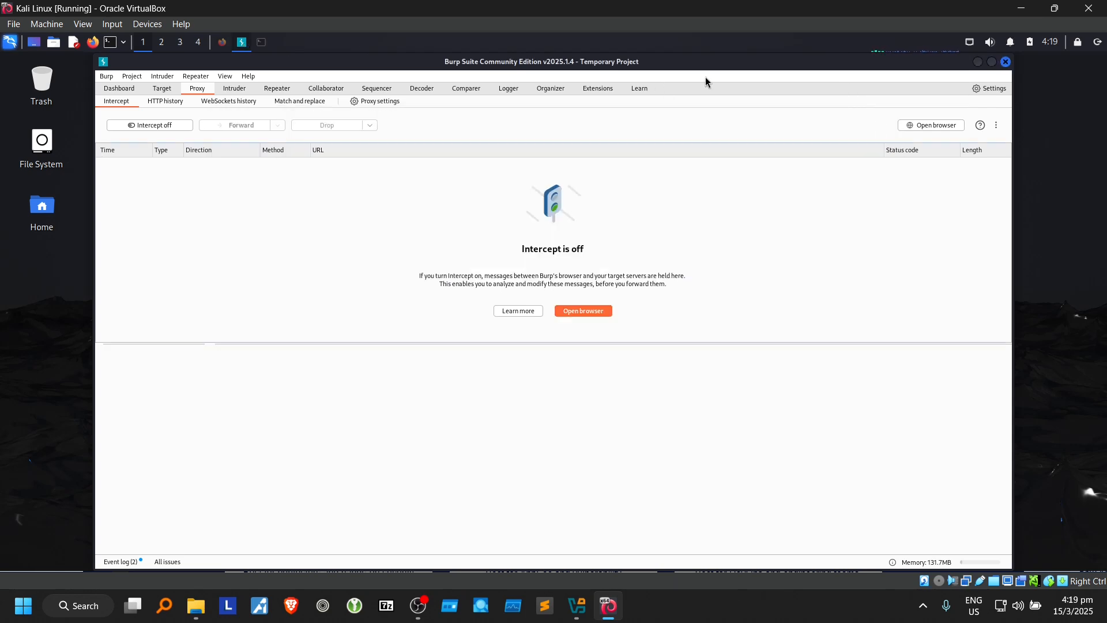
Step: Switch to Firefox and search its add-ons for "foxyproxy" from the extensions manager
{"action": "left_click", "coordinate": [222, 43]}
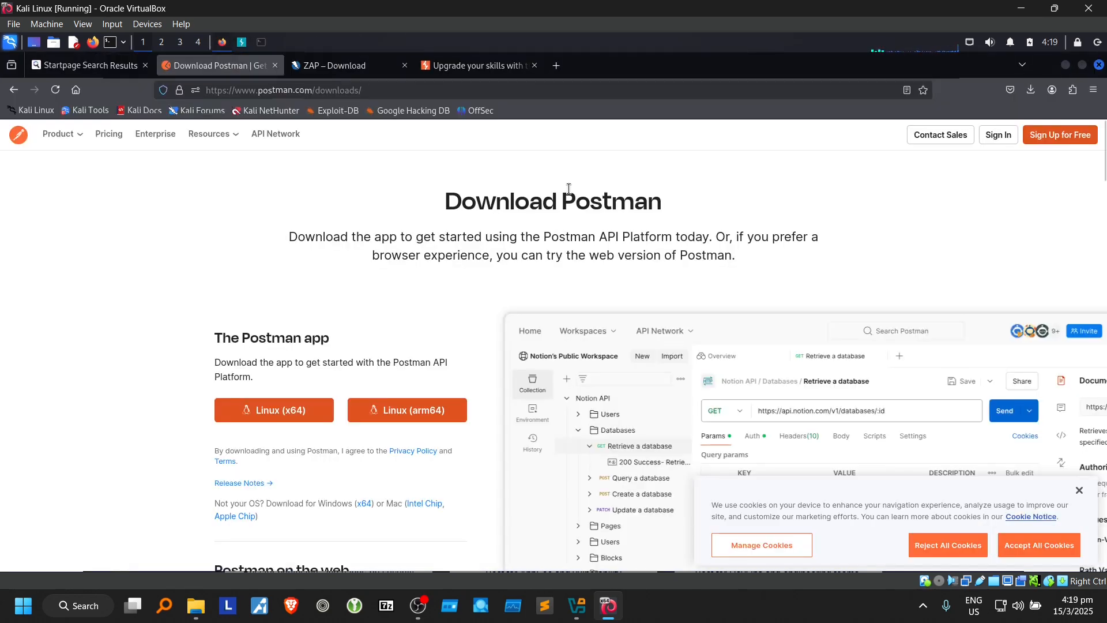
{"action": "left_click", "coordinate": [1074, 91]}
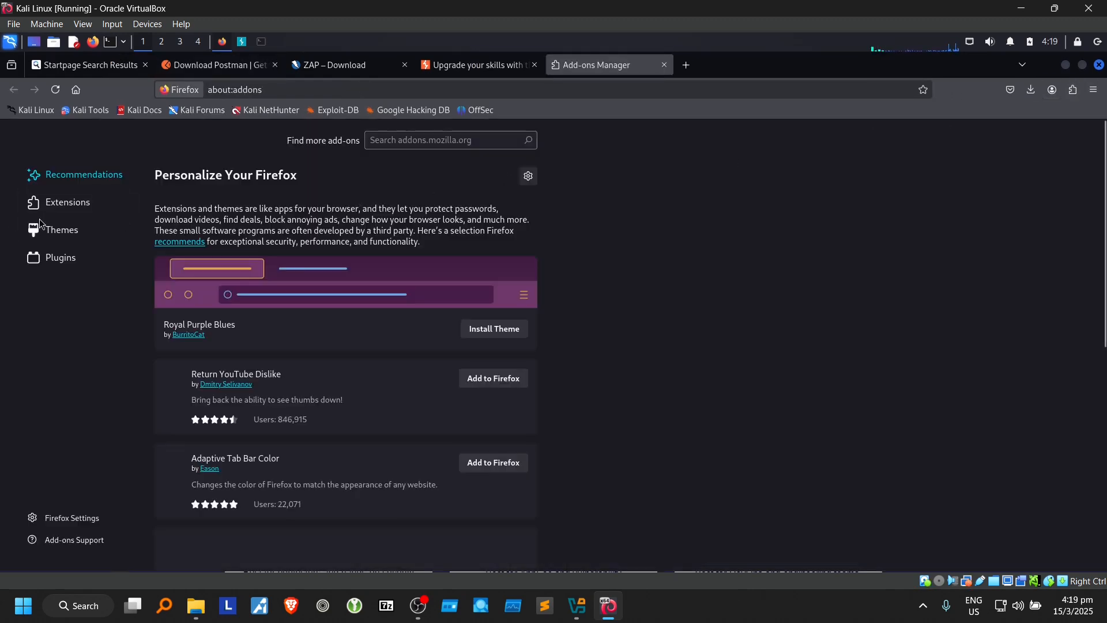
{"action": "left_click", "coordinate": [56, 208]}
{"action": "left_click", "coordinate": [415, 141]}
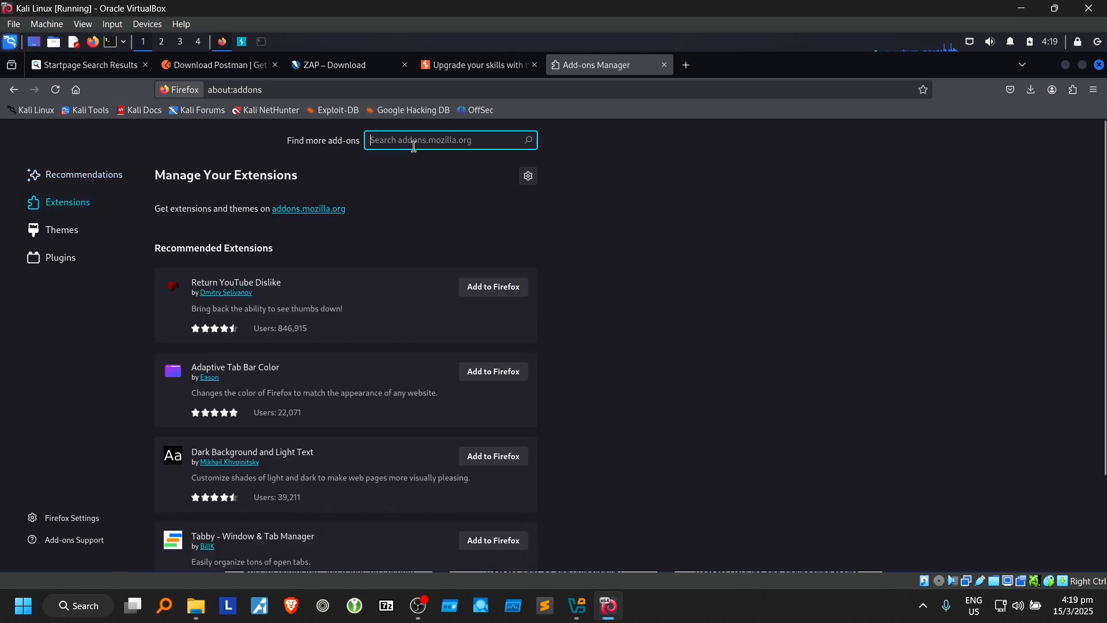
{"action": "type", "text": "foxyproxy"}
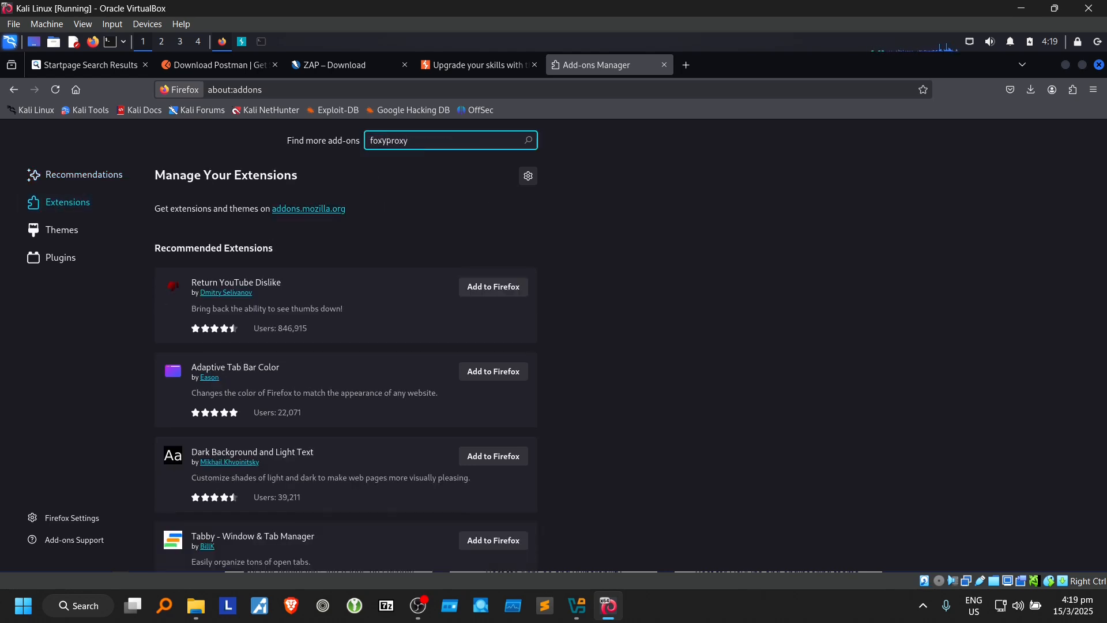
{"action": "key", "text": "Return"}
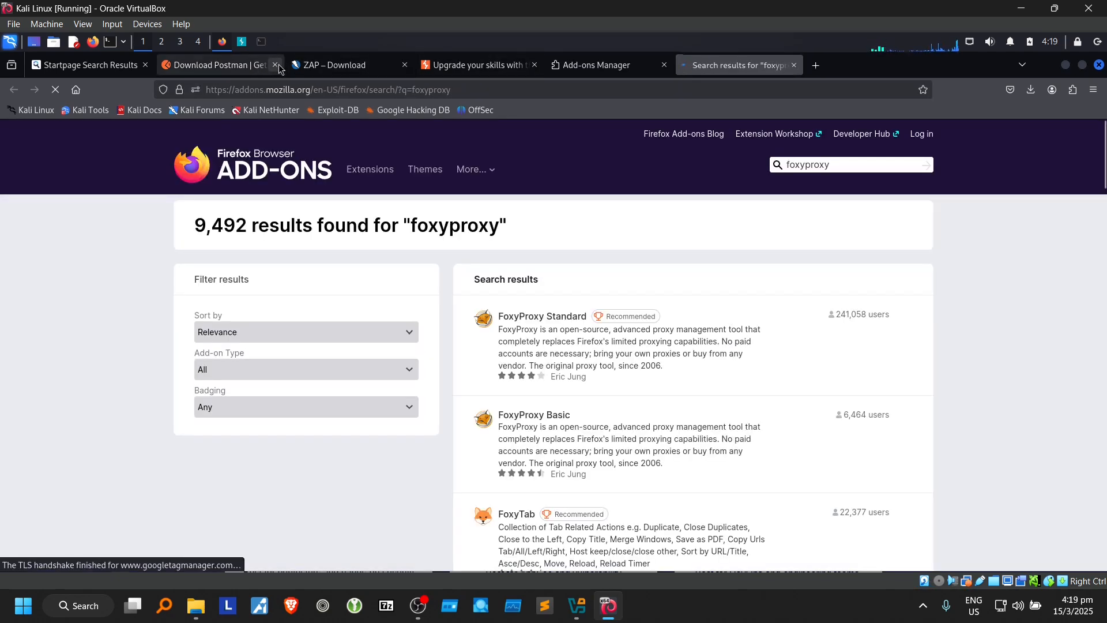
Step: Close the browser tabs for the Postman download, the ZAP download and the PortSwigger page
{"action": "left_click", "coordinate": [275, 65]}
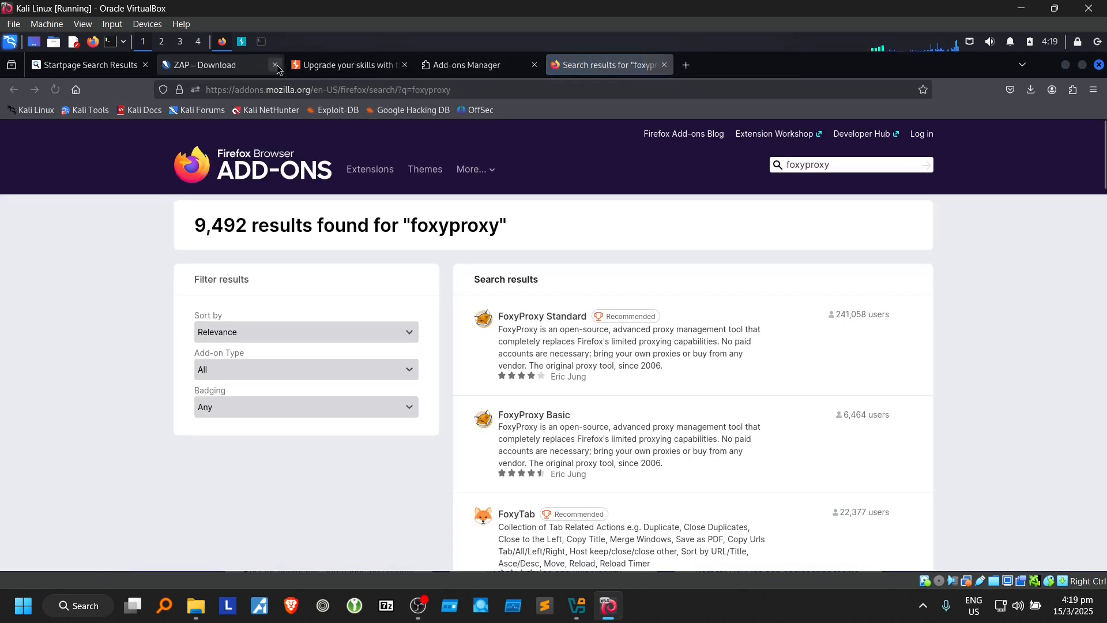
{"action": "left_click", "coordinate": [276, 65]}
{"action": "left_click", "coordinate": [276, 65]}
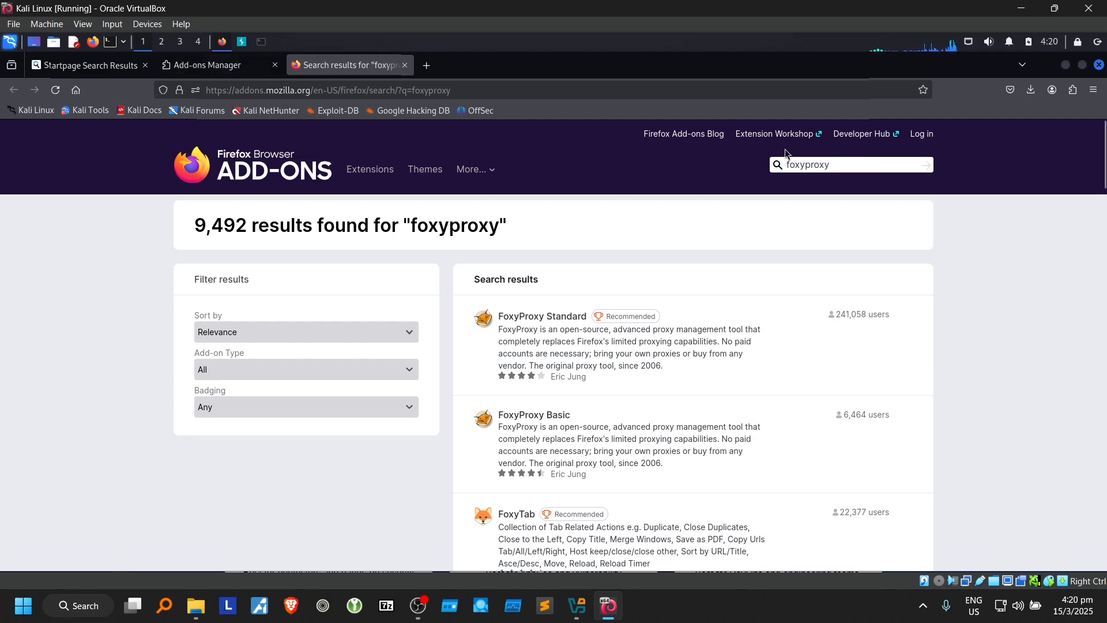
Step: Add the FoxyProxy Standard extension from the search results to Firefox and accept the installation prompts
{"action": "left_click", "coordinate": [544, 322]}
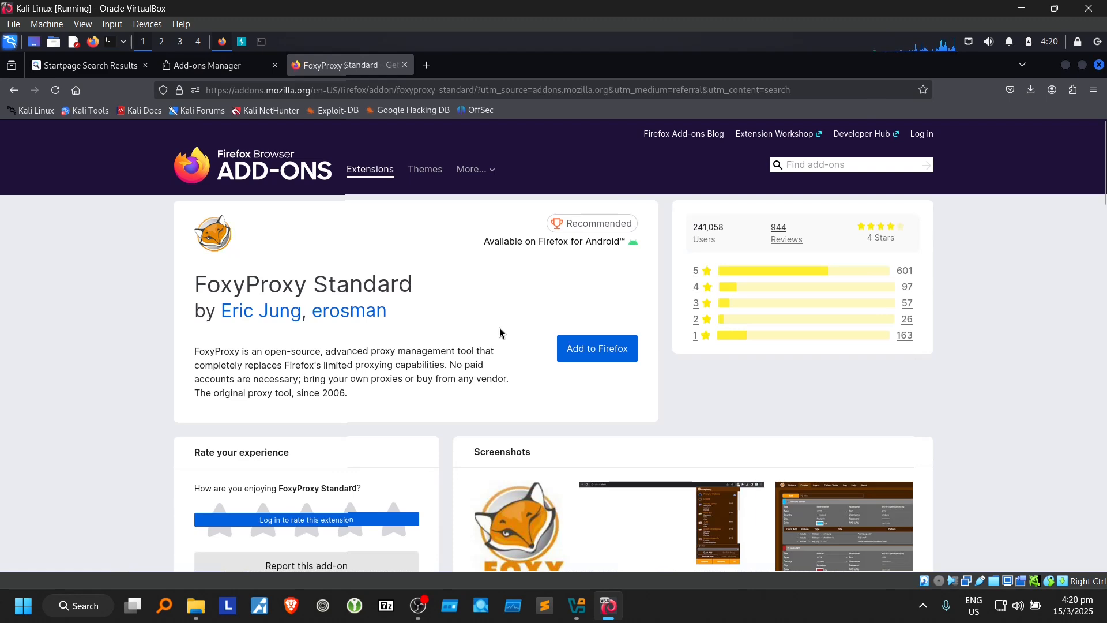
{"action": "left_click", "coordinate": [600, 348]}
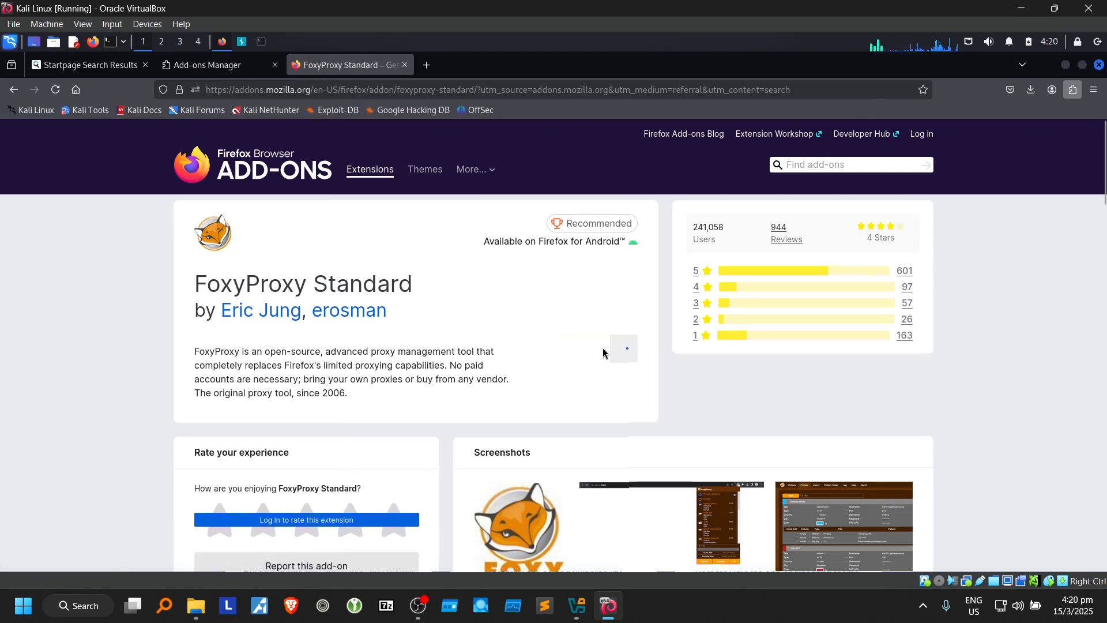
{"action": "left_click", "coordinate": [1055, 223]}
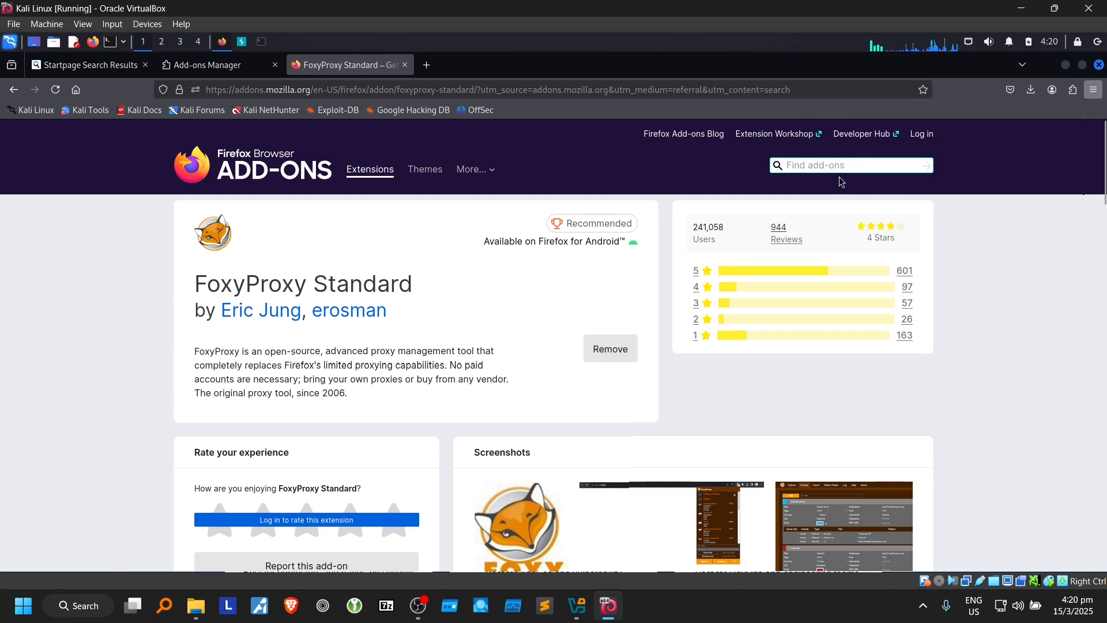
{"action": "left_click", "coordinate": [870, 146]}
{"action": "left_click", "coordinate": [1073, 171]}
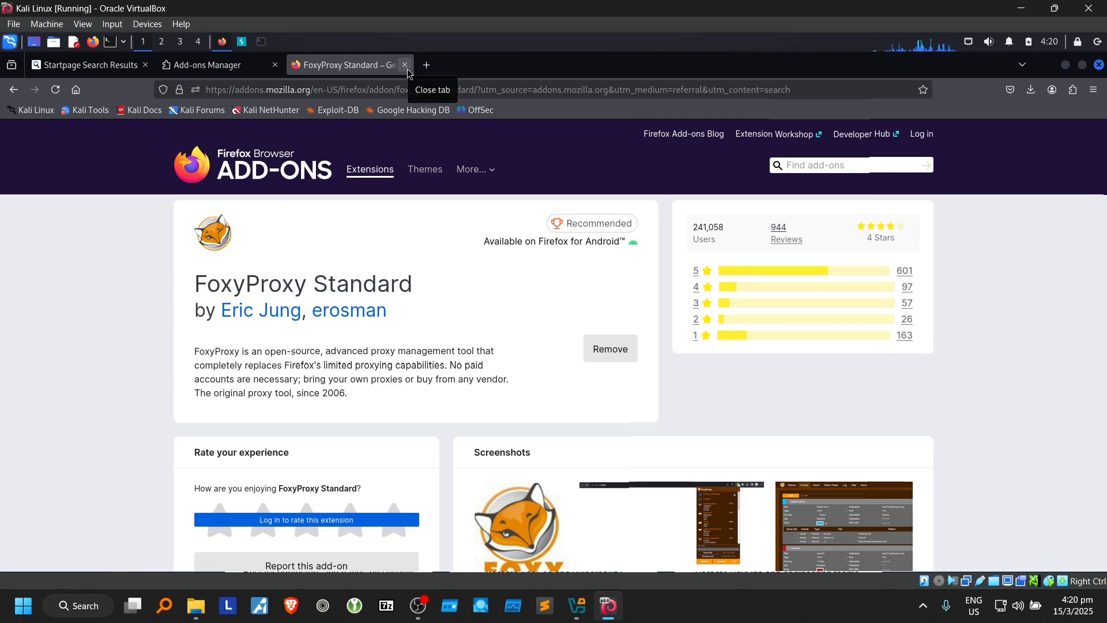
Step: Close the FoxyProxy add-on page, the Add-ons Manager and the Startpage search results, keeping only a new blank tab
{"action": "left_click", "coordinate": [406, 68]}
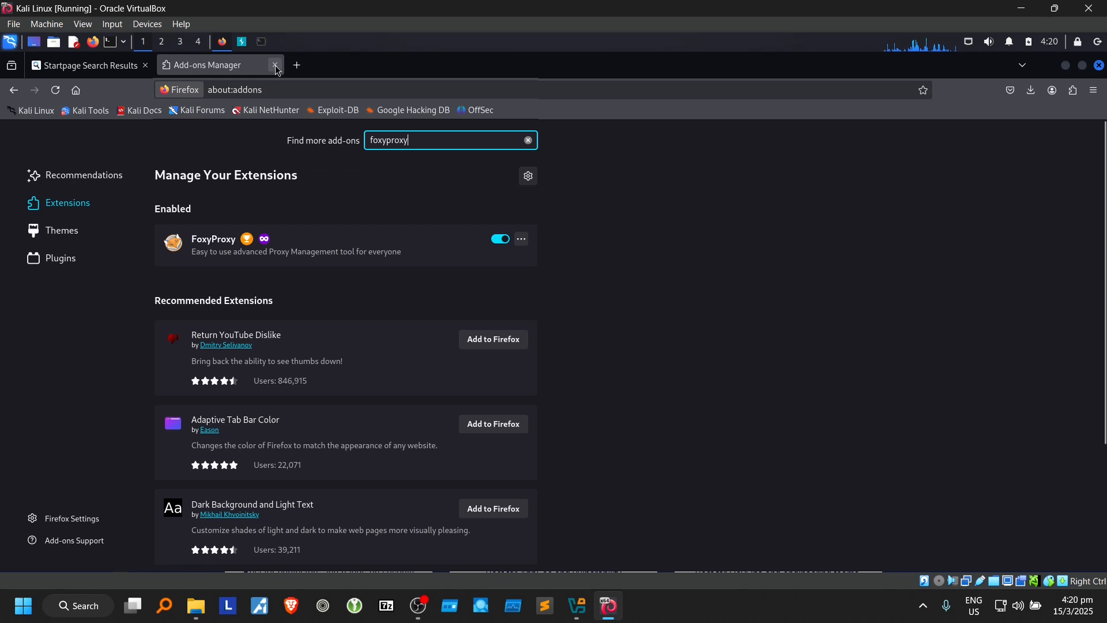
{"action": "left_click", "coordinate": [276, 66]}
{"action": "left_click", "coordinate": [166, 65]}
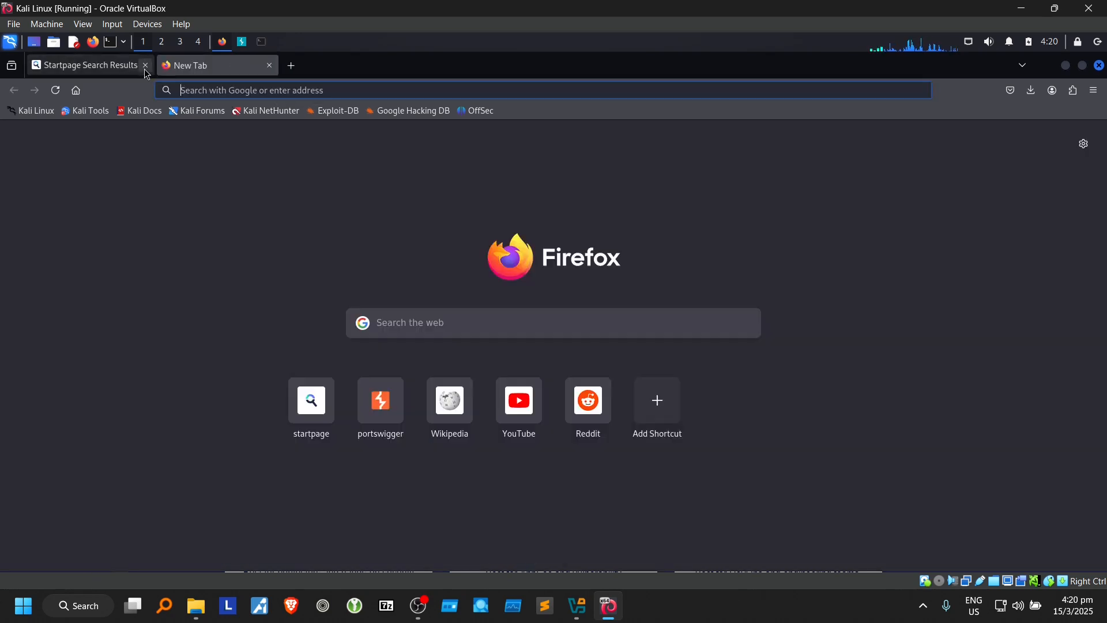
{"action": "left_click", "coordinate": [145, 66]}
Step: Open the management page of the installed FoxyProxy extension to view its details
{"action": "left_click", "coordinate": [1071, 92]}
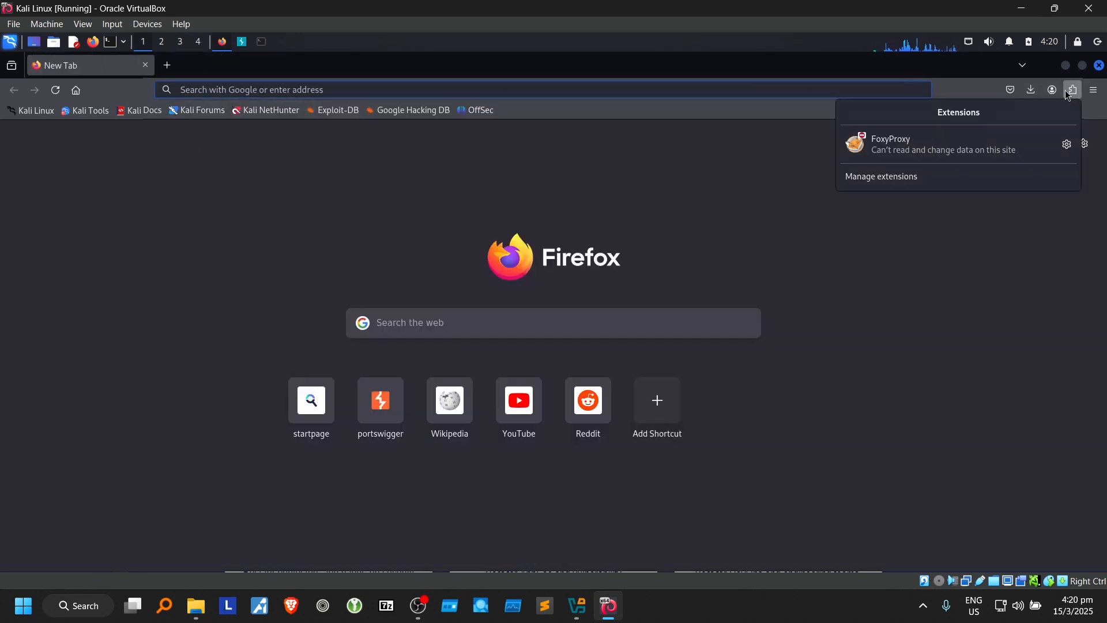
{"action": "left_click", "coordinate": [1066, 144]}
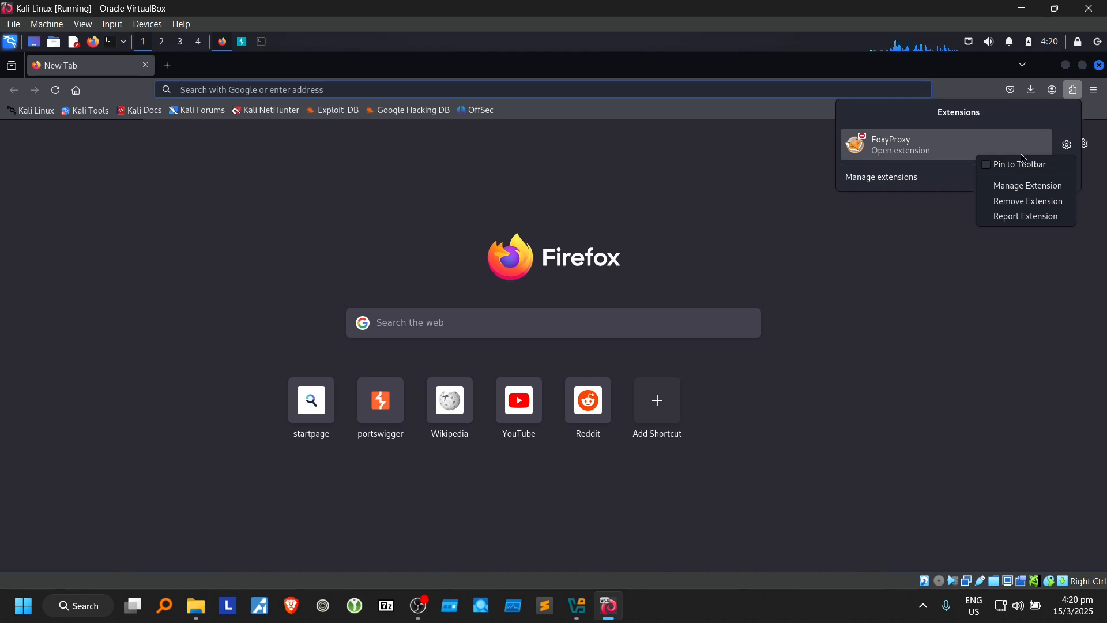
{"action": "left_click", "coordinate": [924, 155]}
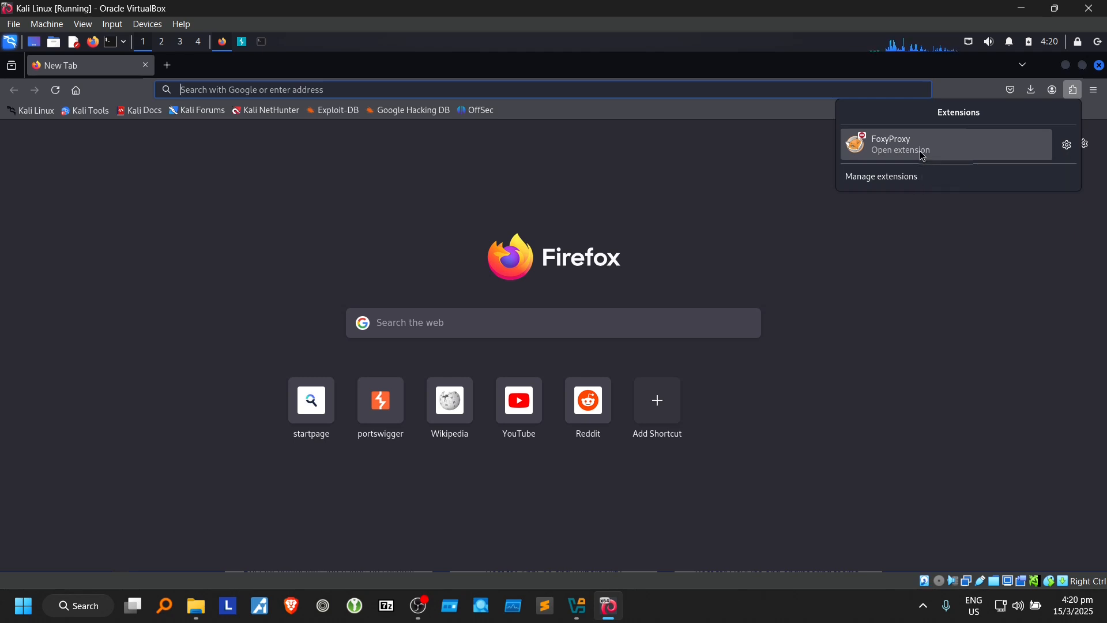
{"action": "left_click", "coordinate": [1071, 148]}
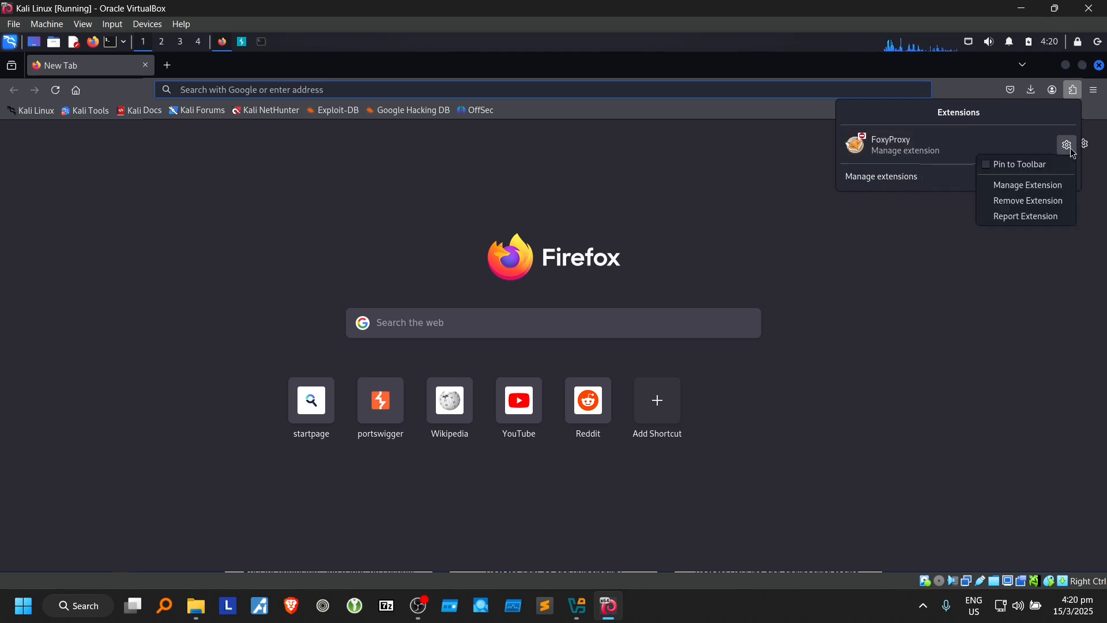
{"action": "left_click", "coordinate": [1041, 191]}
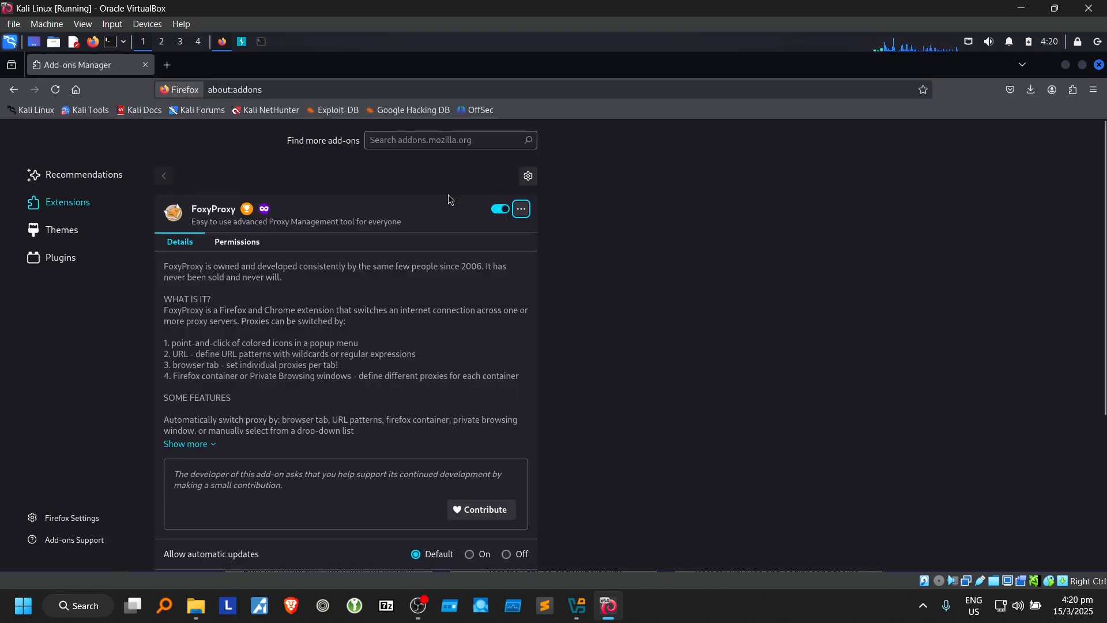
Step: Pin FoxyProxy to the Firefox toolbar and open the extension
{"action": "left_click", "coordinate": [1073, 90]}
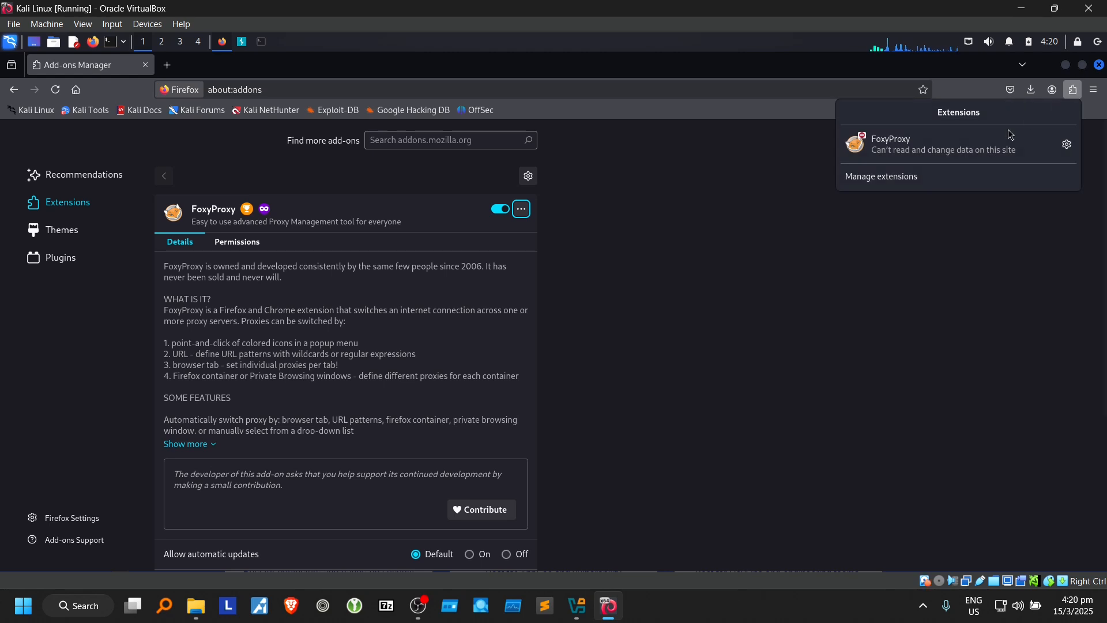
{"action": "left_click", "coordinate": [1067, 145]}
{"action": "left_click", "coordinate": [1022, 167]}
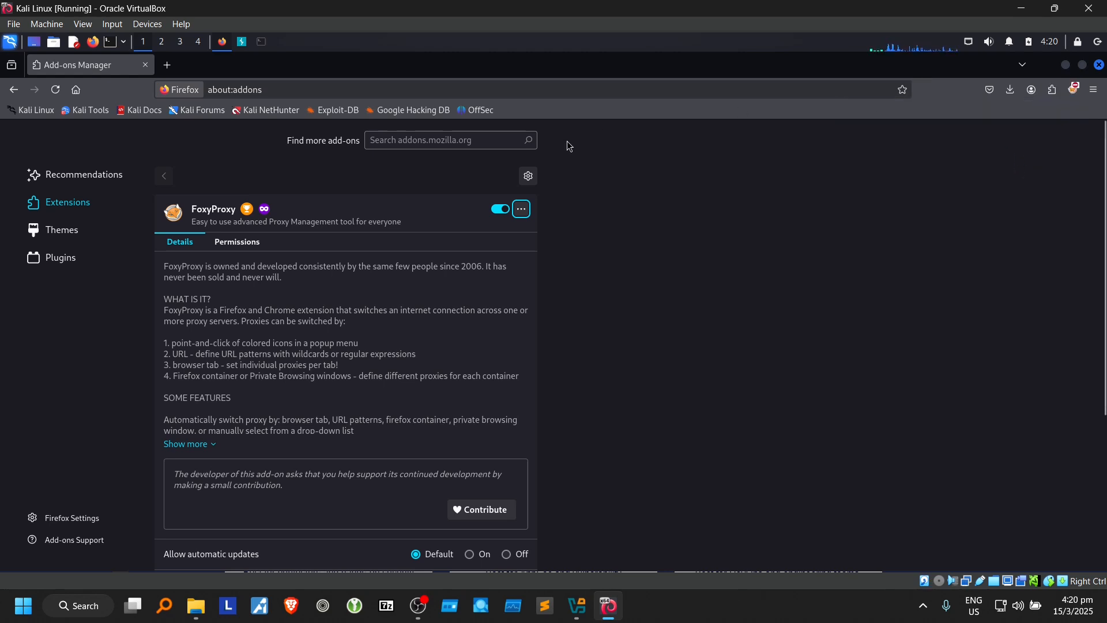
{"action": "left_click", "coordinate": [1073, 91]}
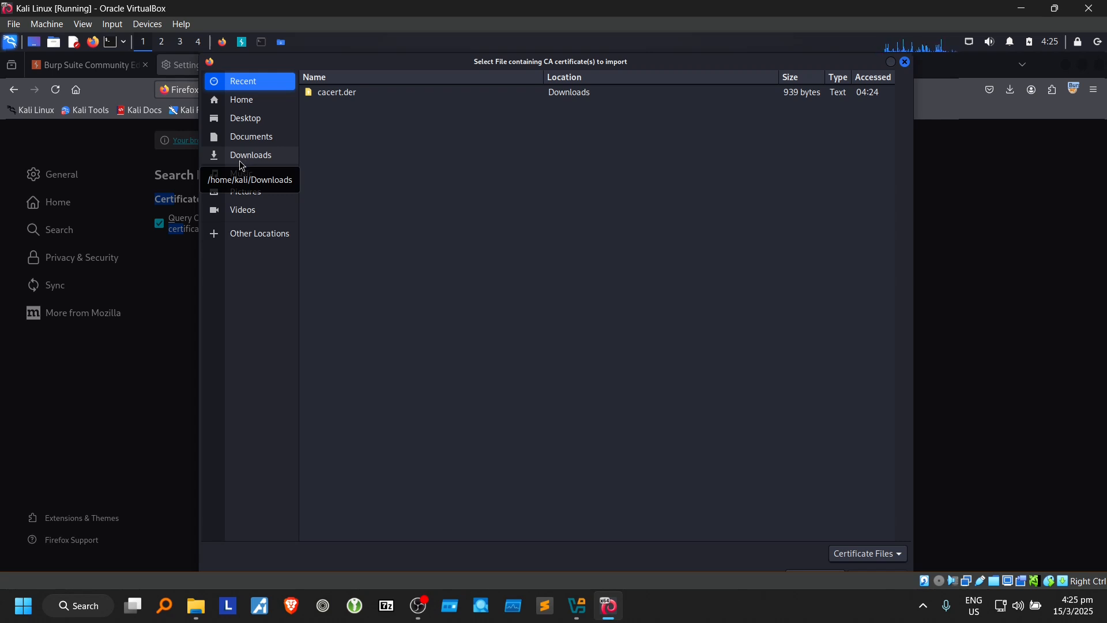
Step: Import cacert.der from Downloads as a certificate authority, trusting it to identify websites and email users
{"action": "left_click", "coordinate": [242, 160]}
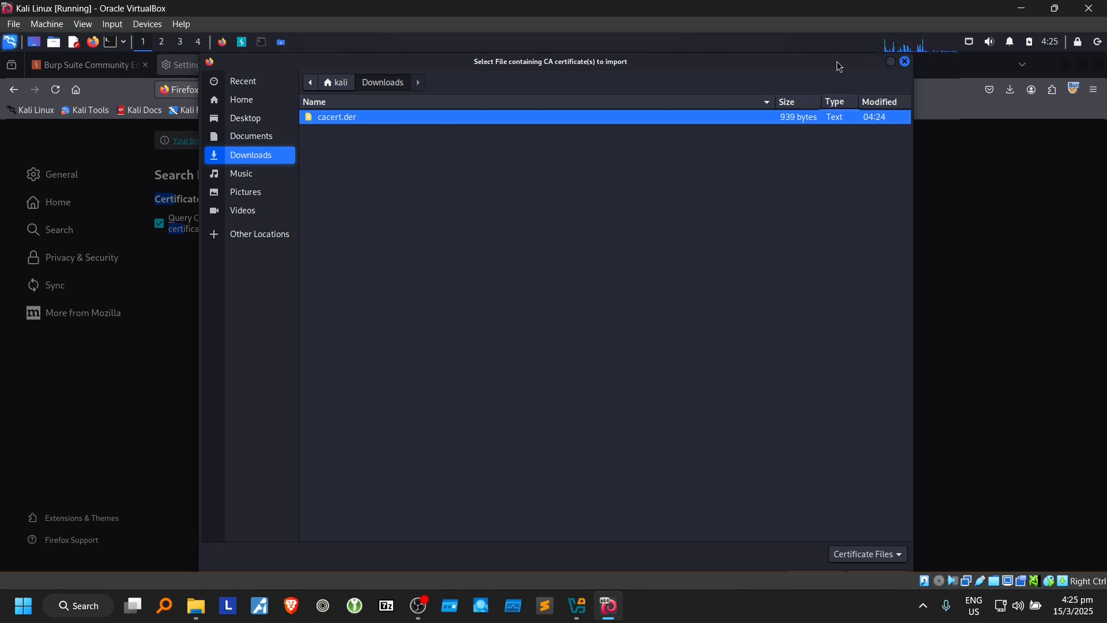
{"action": "left_click_drag", "start_coordinate": [836, 61], "coordinate": [852, 16]}
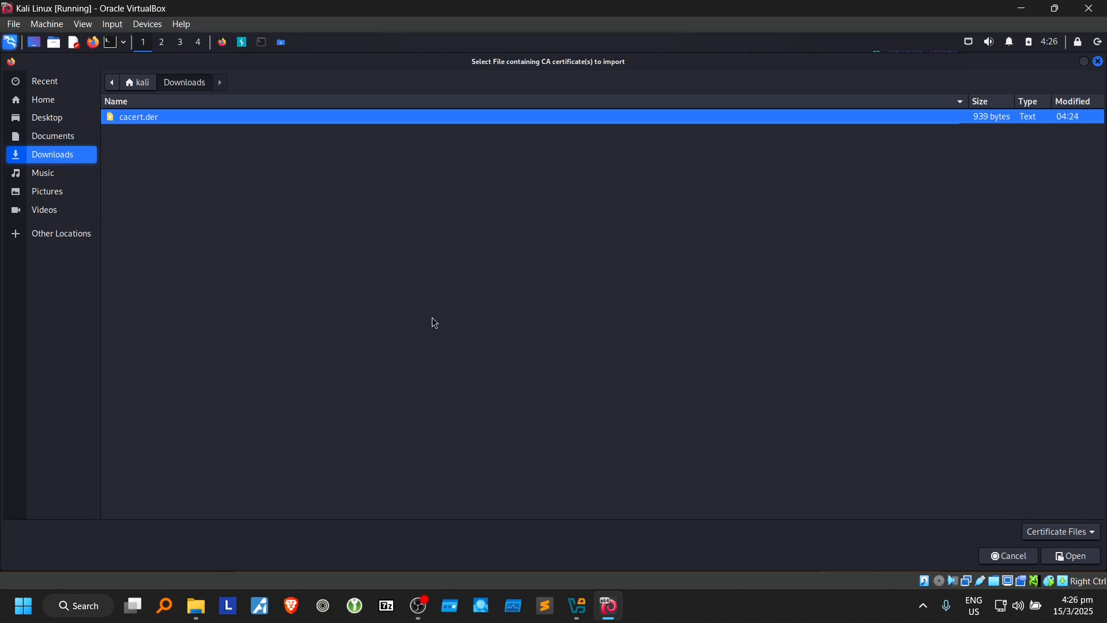
{"action": "left_click", "coordinate": [1069, 556]}
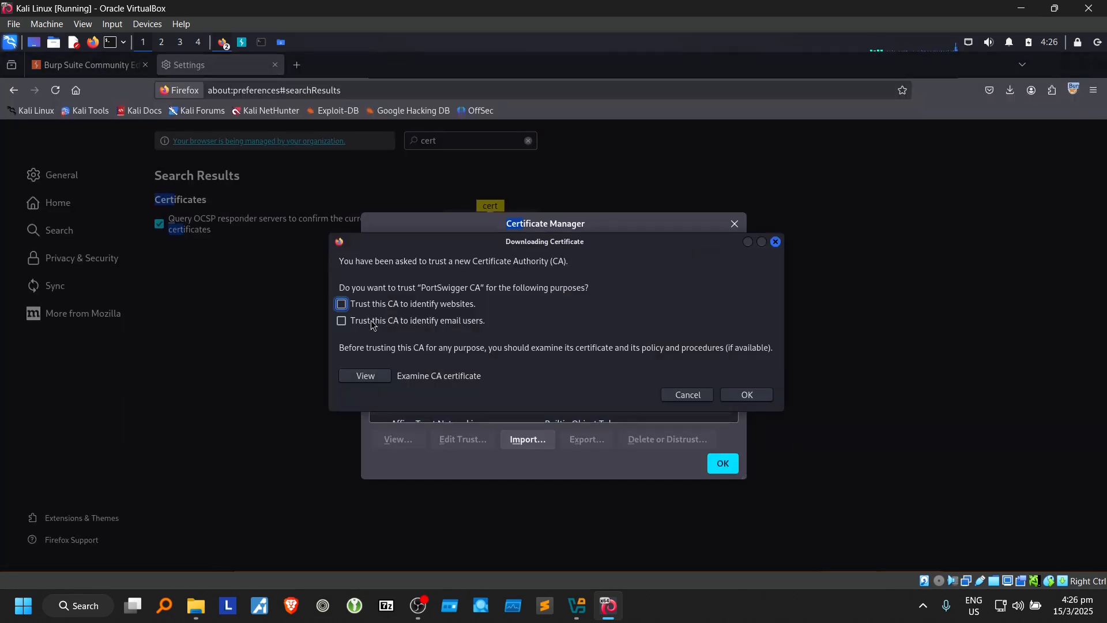
{"action": "left_click", "coordinate": [377, 307]}
{"action": "left_click", "coordinate": [355, 321]}
{"action": "left_click", "coordinate": [744, 398]}
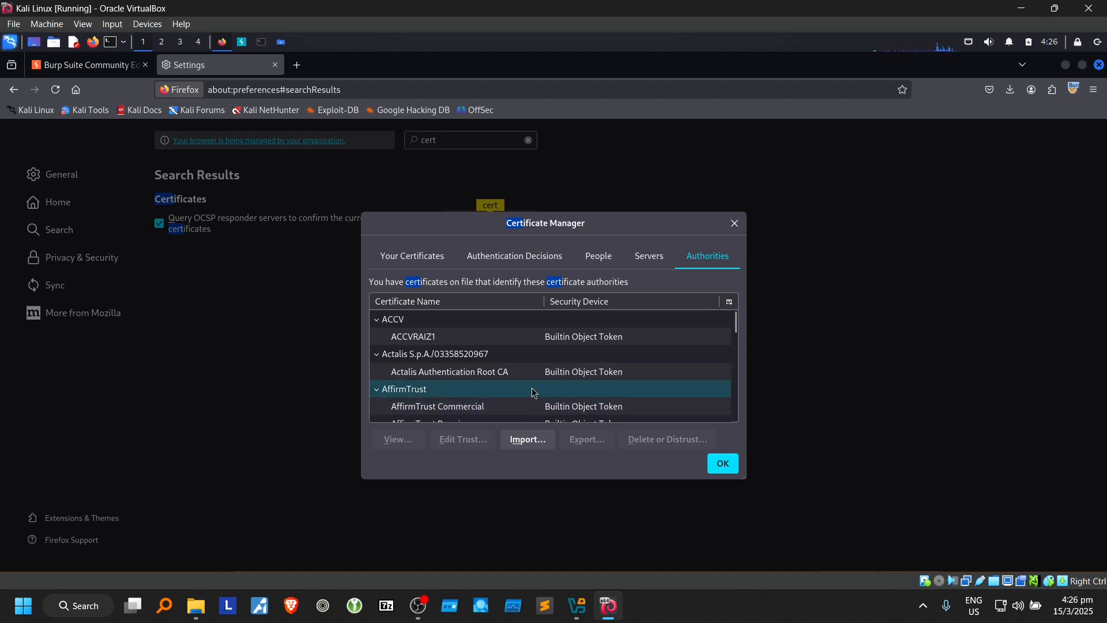
Step: Locate the PortSwigger CA entry in the list of certificate authorities
{"action": "left_click", "coordinate": [458, 395]}
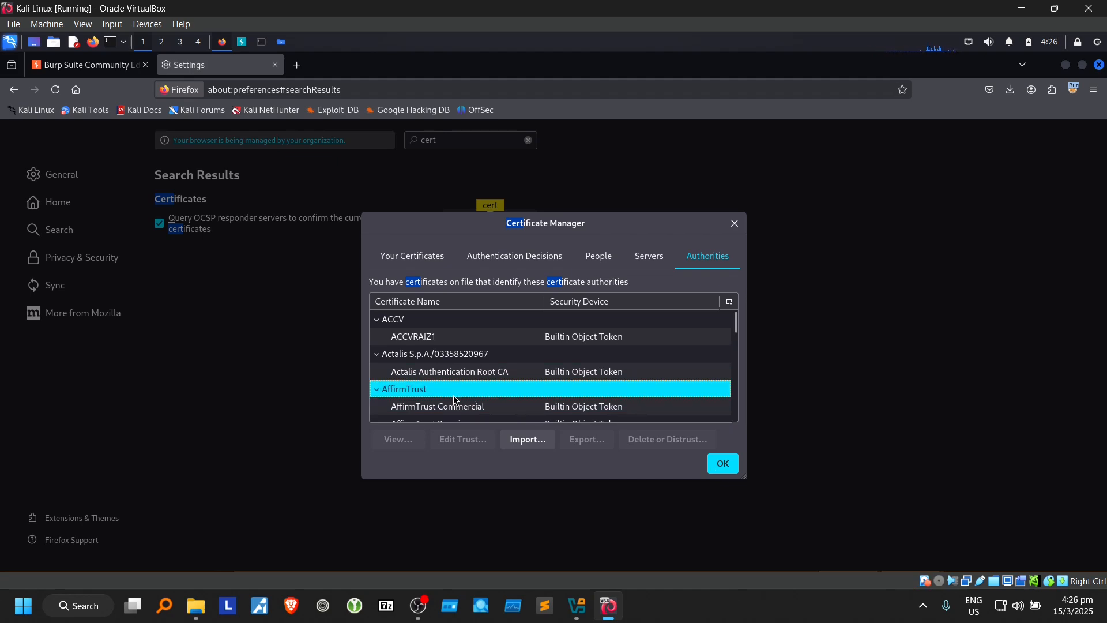
{"action": "key", "text": "p"}
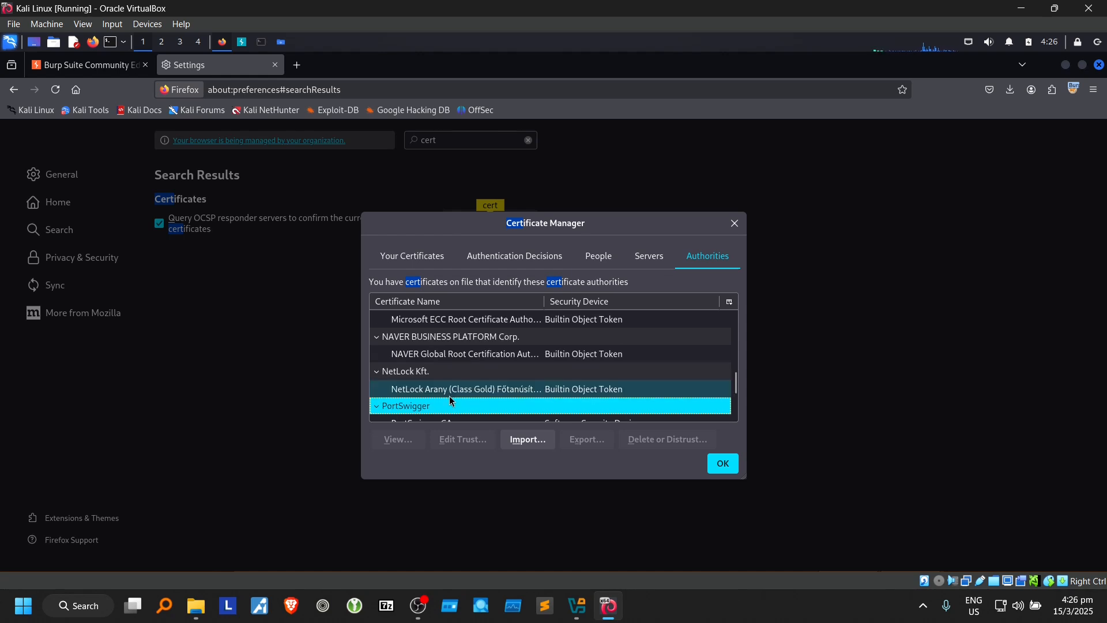
{"action": "scroll", "coordinate": [438, 404], "scroll_direction": "down", "scroll_amount": 2}
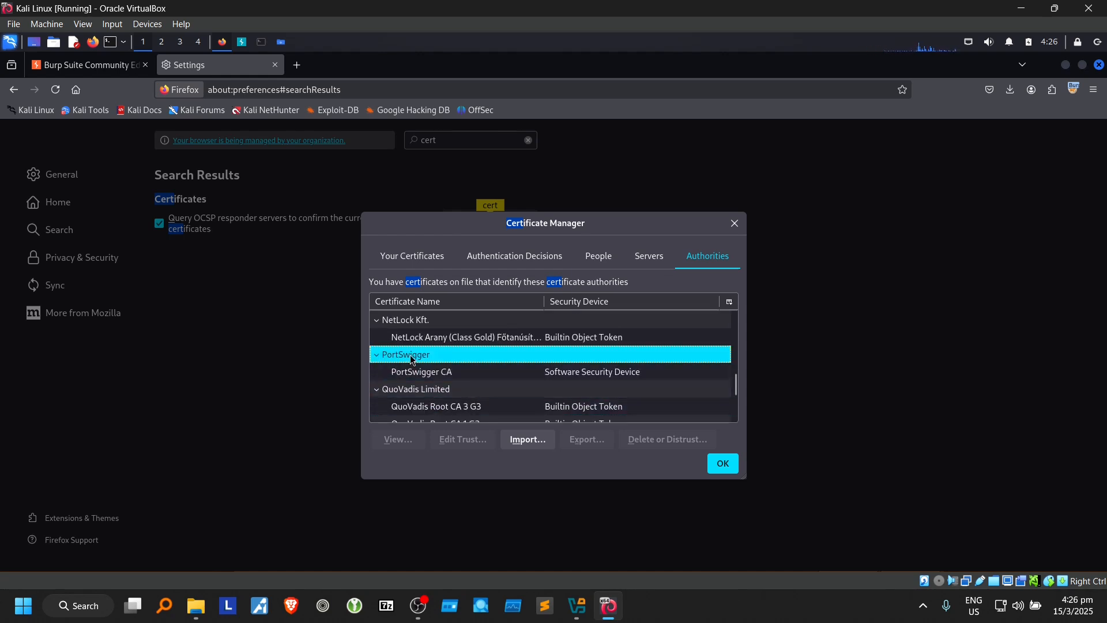
{"action": "left_click", "coordinate": [401, 376]}
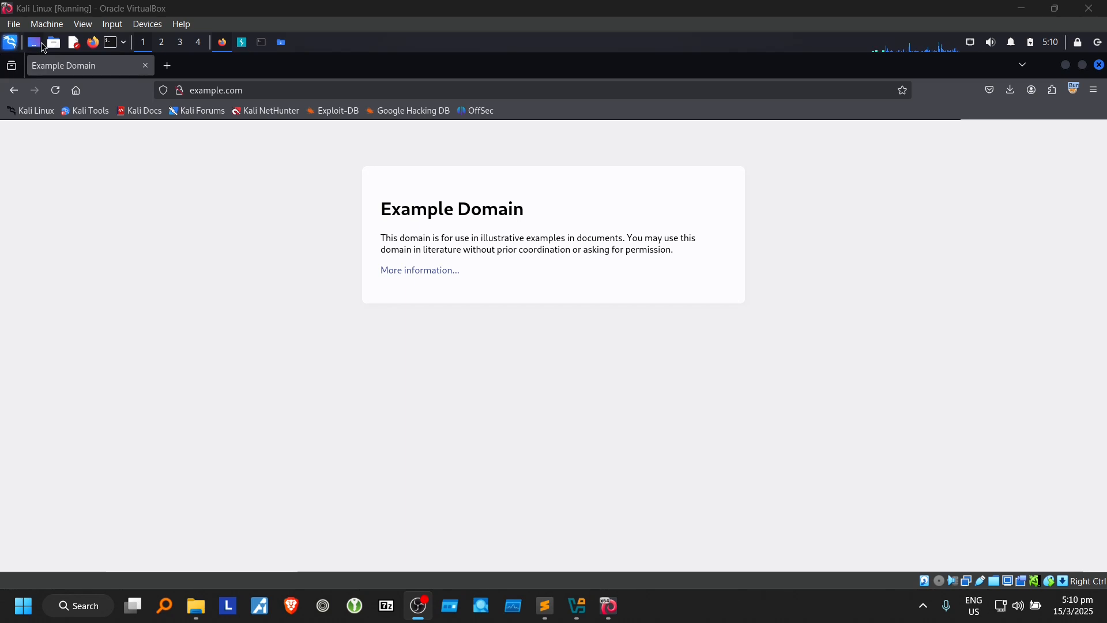
Step: Launch ZAP and dismiss the prompt about persisting the session
{"action": "left_click", "coordinate": [10, 43]}
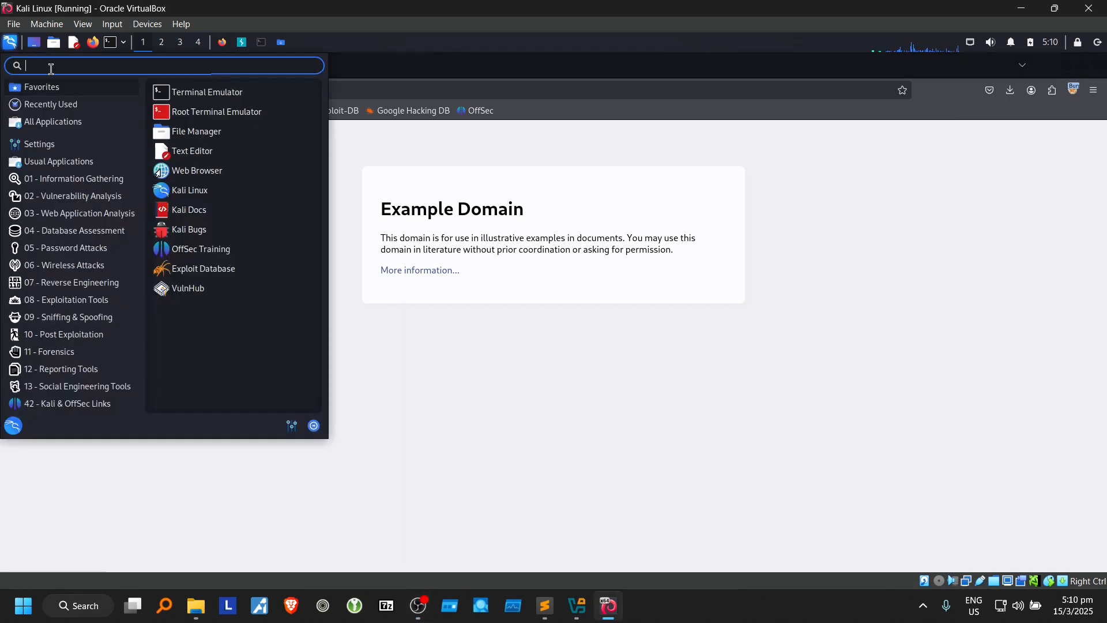
{"action": "type", "text": "za"}
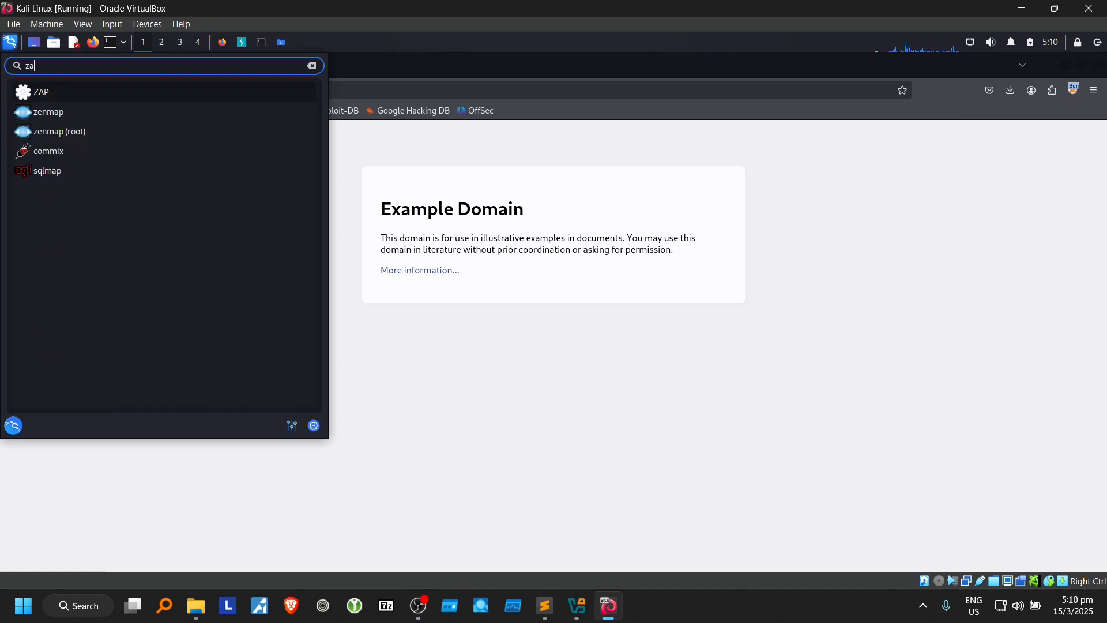
{"action": "left_click", "coordinate": [57, 95]}
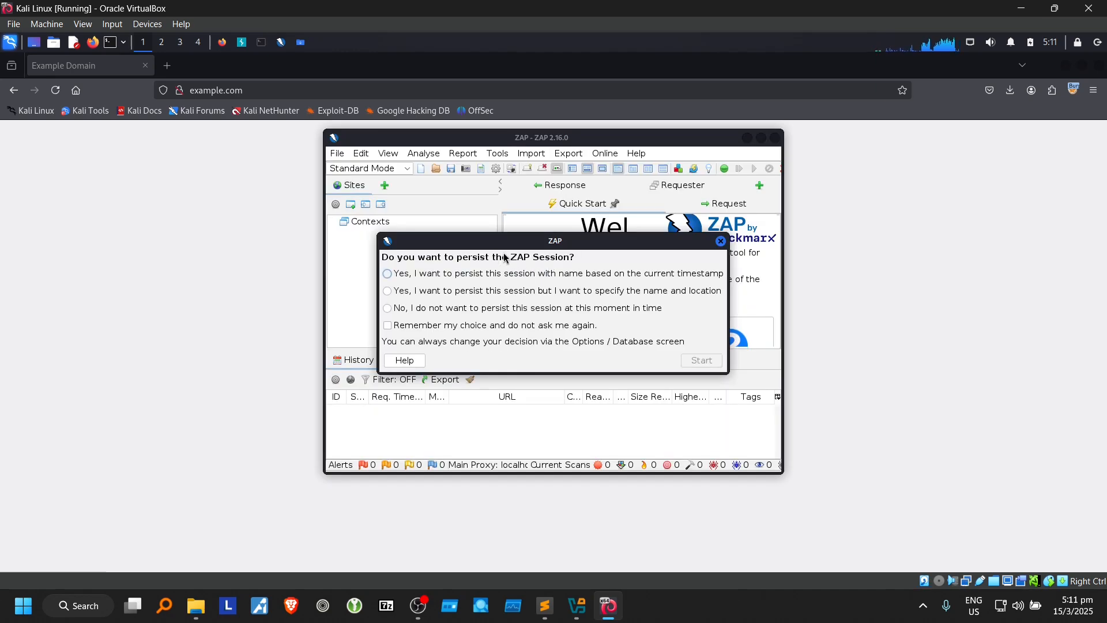
{"action": "left_click_drag", "start_coordinate": [519, 242], "coordinate": [512, 233]}
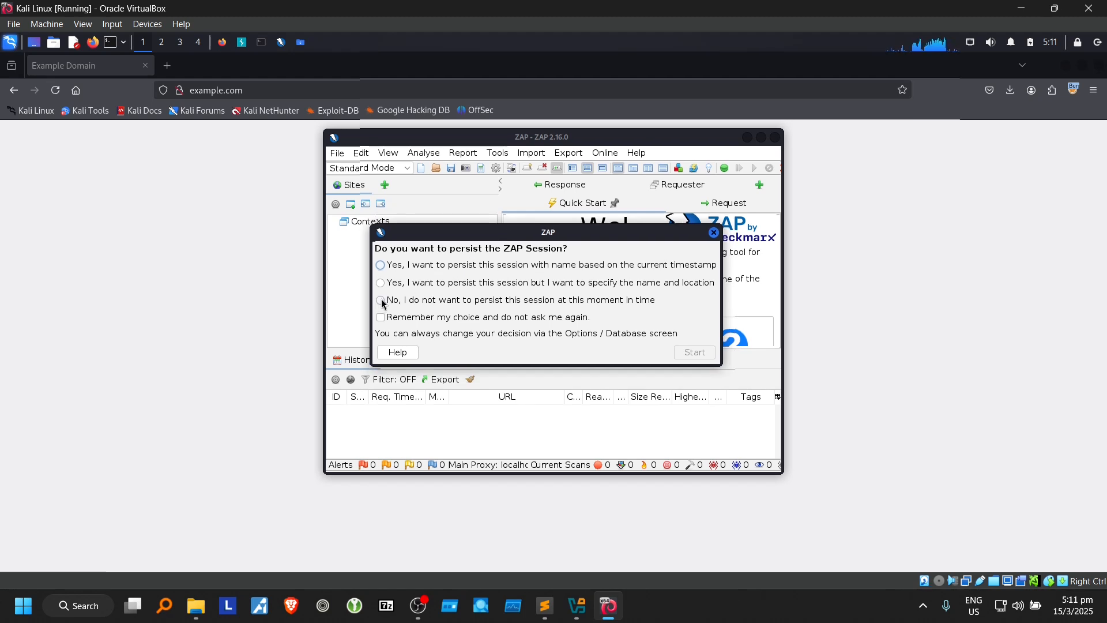
{"action": "left_click", "coordinate": [713, 233]}
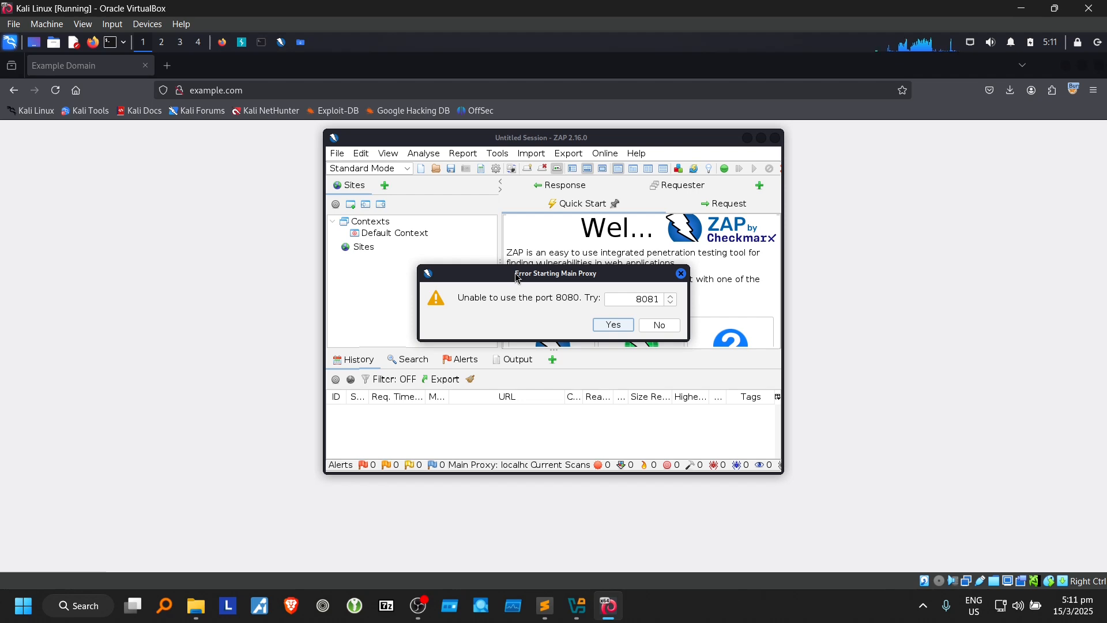
{"action": "left_click_drag", "start_coordinate": [517, 278], "coordinate": [511, 282]}
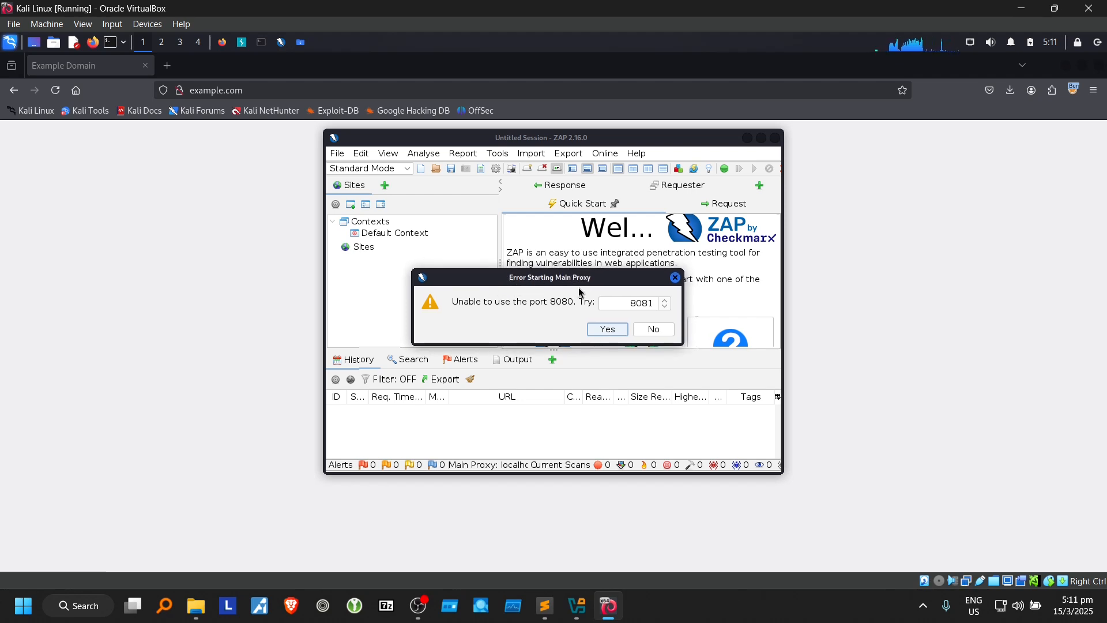
{"action": "left_click_drag", "start_coordinate": [593, 277], "coordinate": [618, 281]}
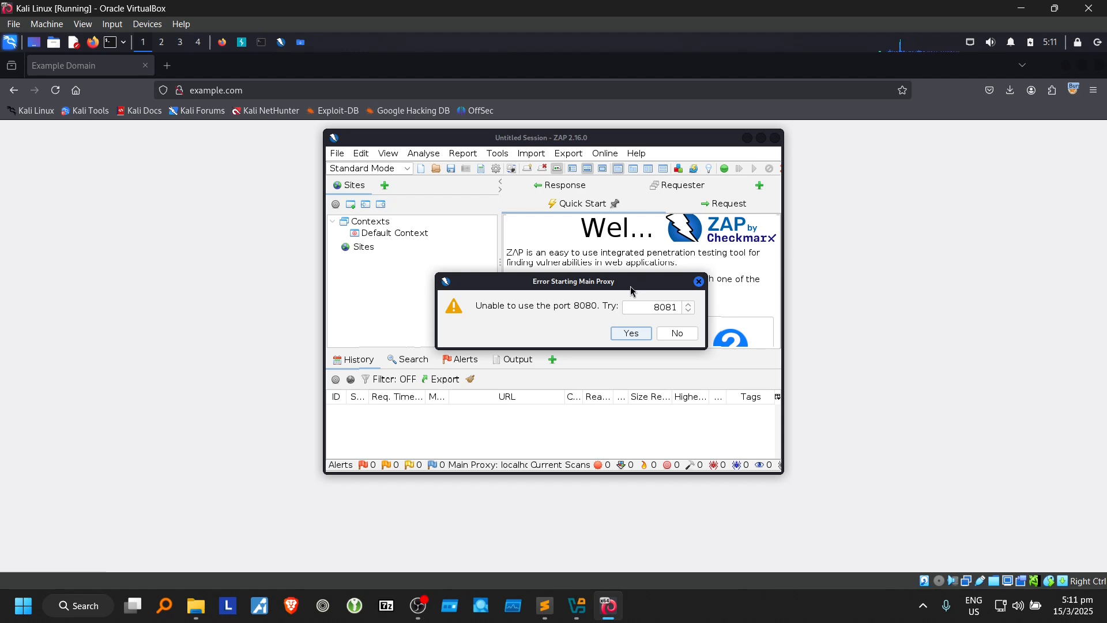
Step: Return to Firefox and open the Burp Suite proxy entry in FoxyProxy's options to check its hostname and port
{"action": "left_click", "coordinate": [1005, 206]}
{"action": "left_click", "coordinate": [1075, 91]}
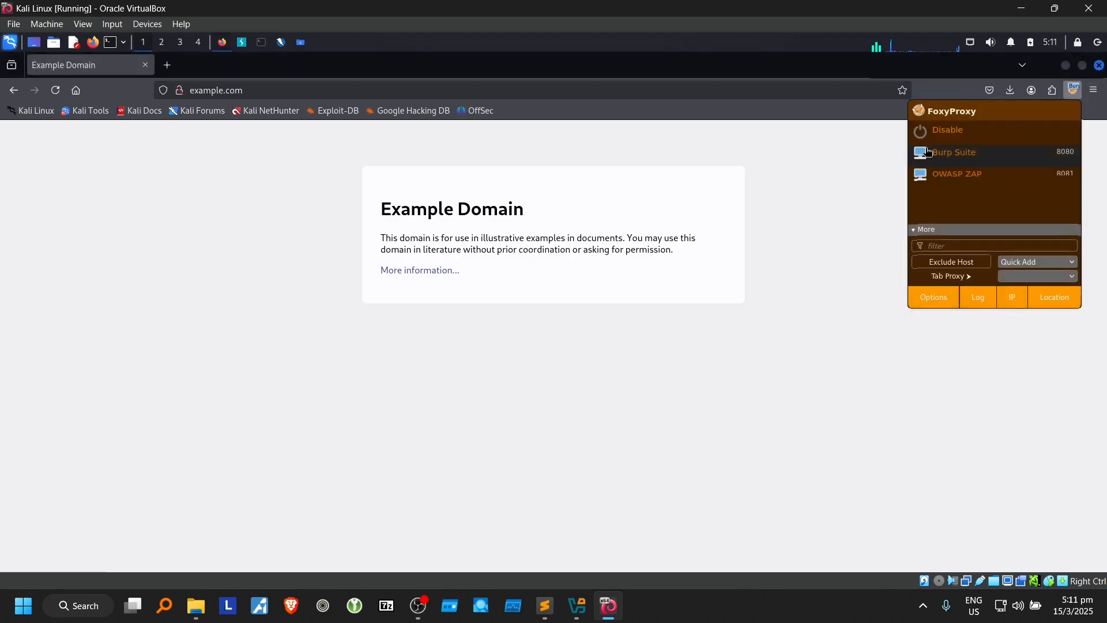
{"action": "left_click", "coordinate": [933, 297]}
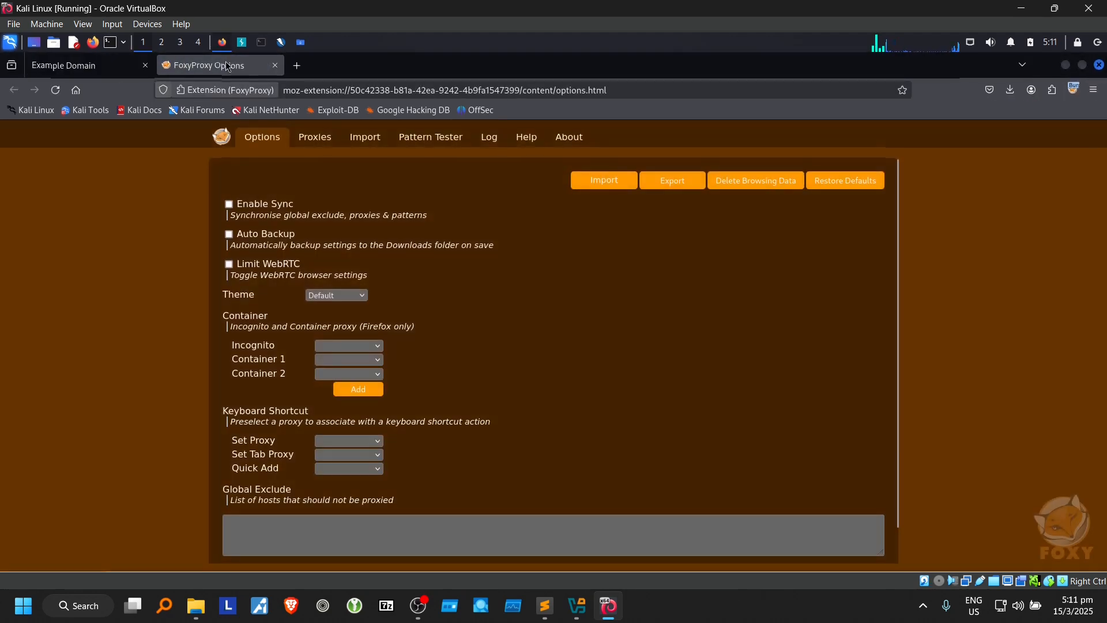
{"action": "left_click", "coordinate": [313, 144]}
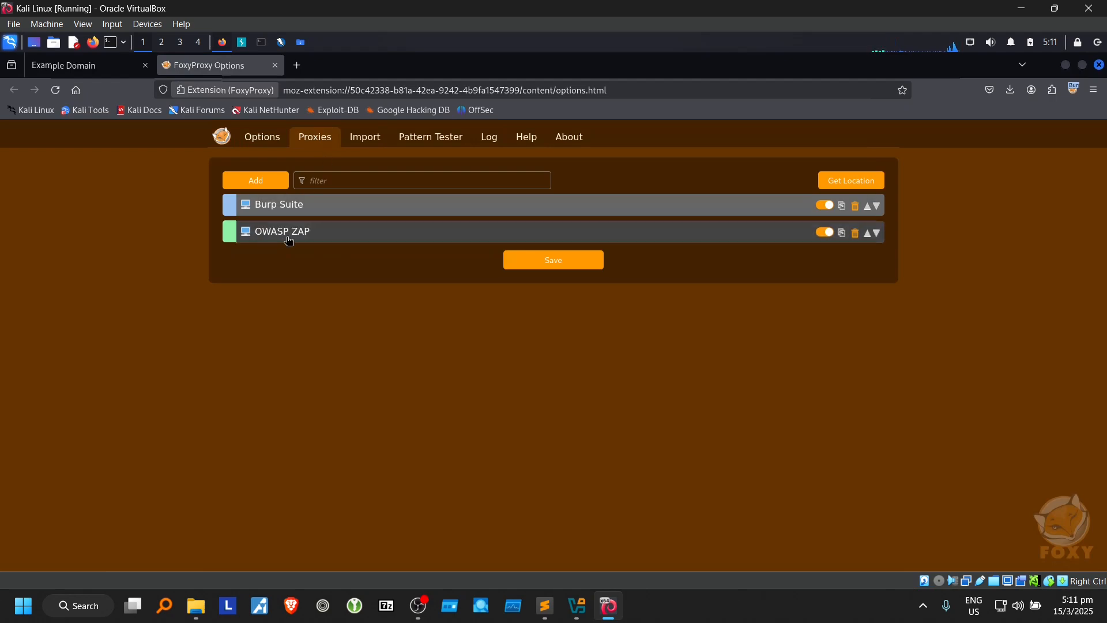
{"action": "left_click", "coordinate": [353, 210]}
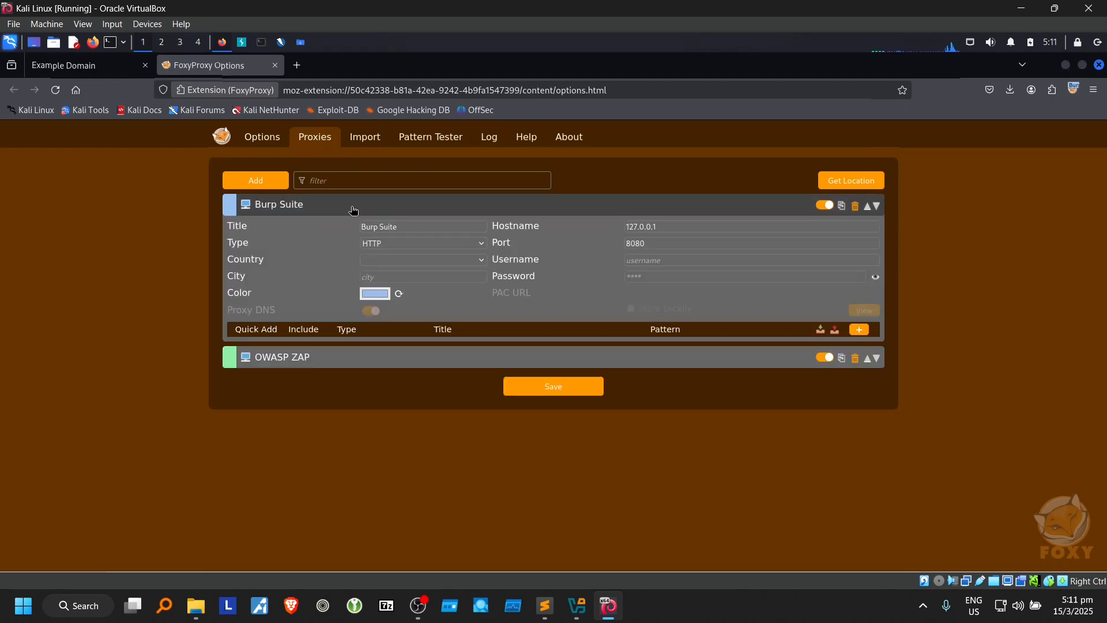
Step: Expand the OWASP ZAP proxy entry and compare its port with the one in the Burp Suite entry
{"action": "left_click", "coordinate": [365, 358]}
{"action": "left_click_drag", "start_coordinate": [651, 396], "coordinate": [614, 396]}
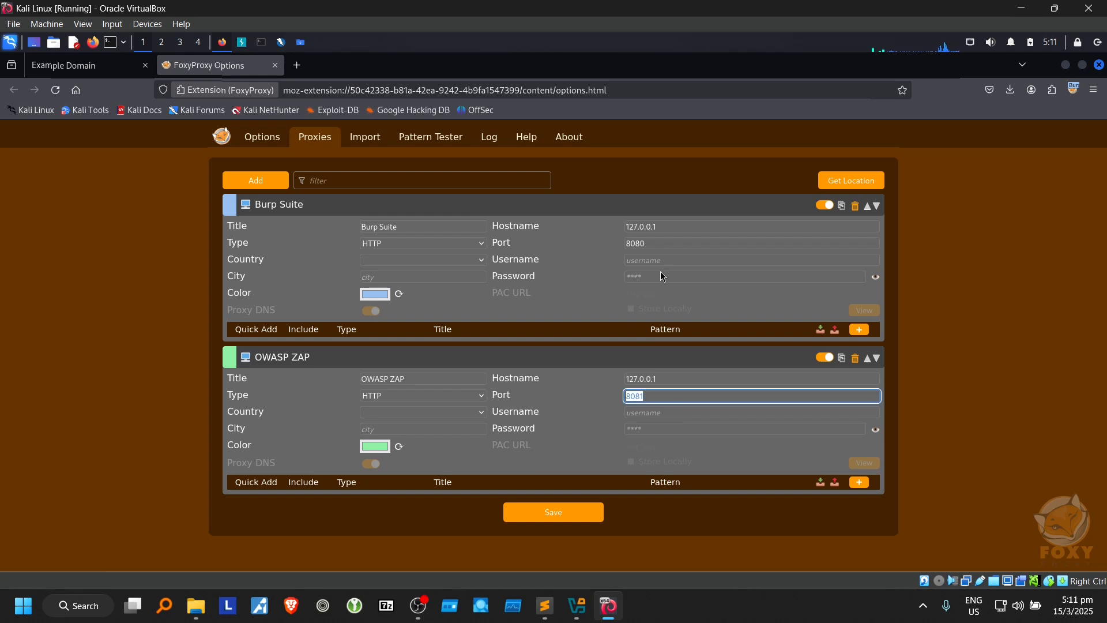
{"action": "left_click_drag", "start_coordinate": [665, 245], "coordinate": [599, 241]}
{"action": "left_click", "coordinate": [669, 242]}
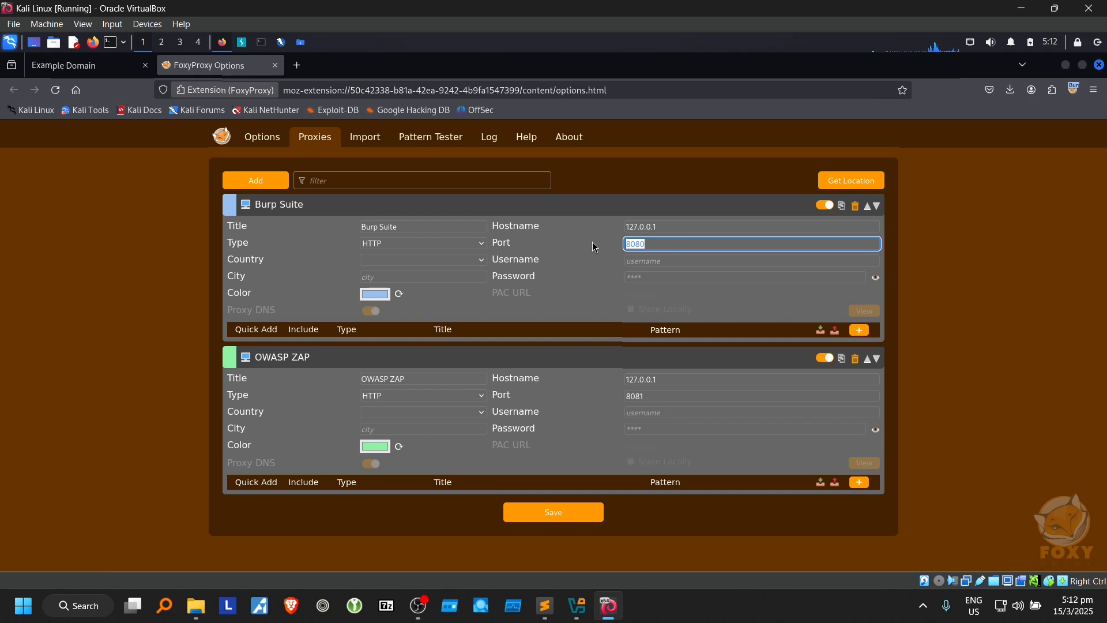
{"action": "left_click", "coordinate": [675, 396]}
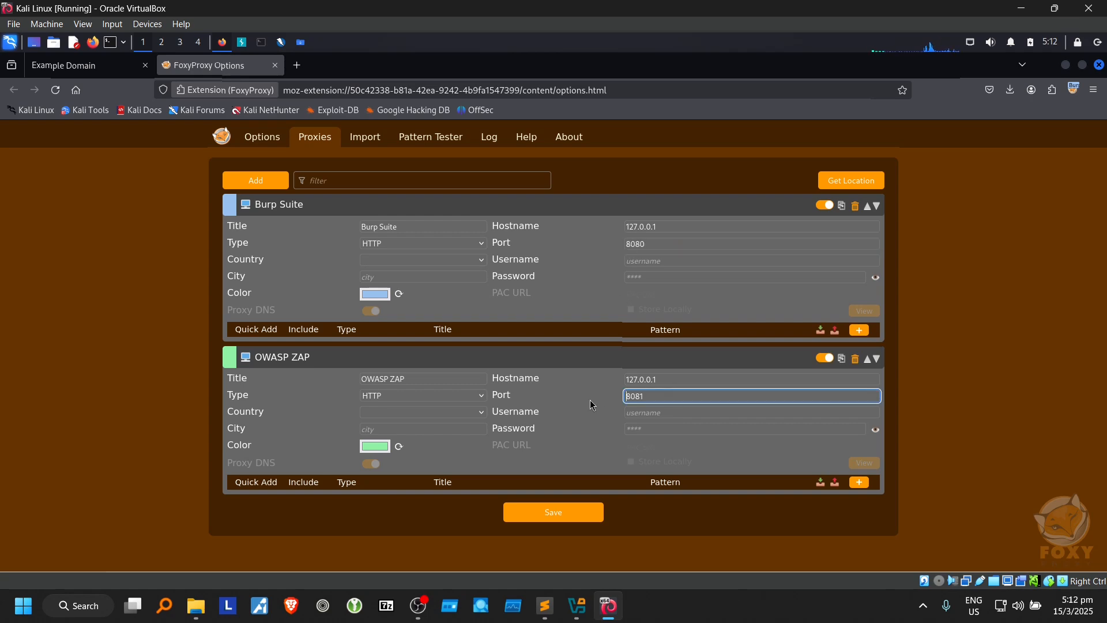
Step: Switch to ZAP, accept port 8081 for its main proxy and maximize the window
{"action": "left_click", "coordinate": [281, 44]}
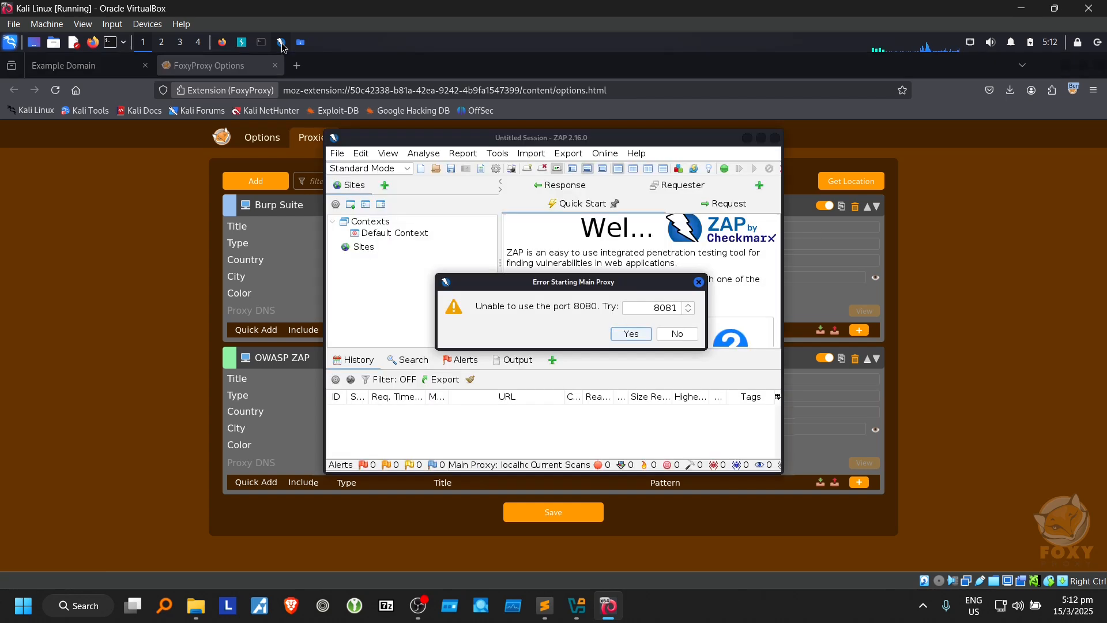
{"action": "double_click", "coordinate": [644, 312]}
{"action": "left_click", "coordinate": [631, 333]}
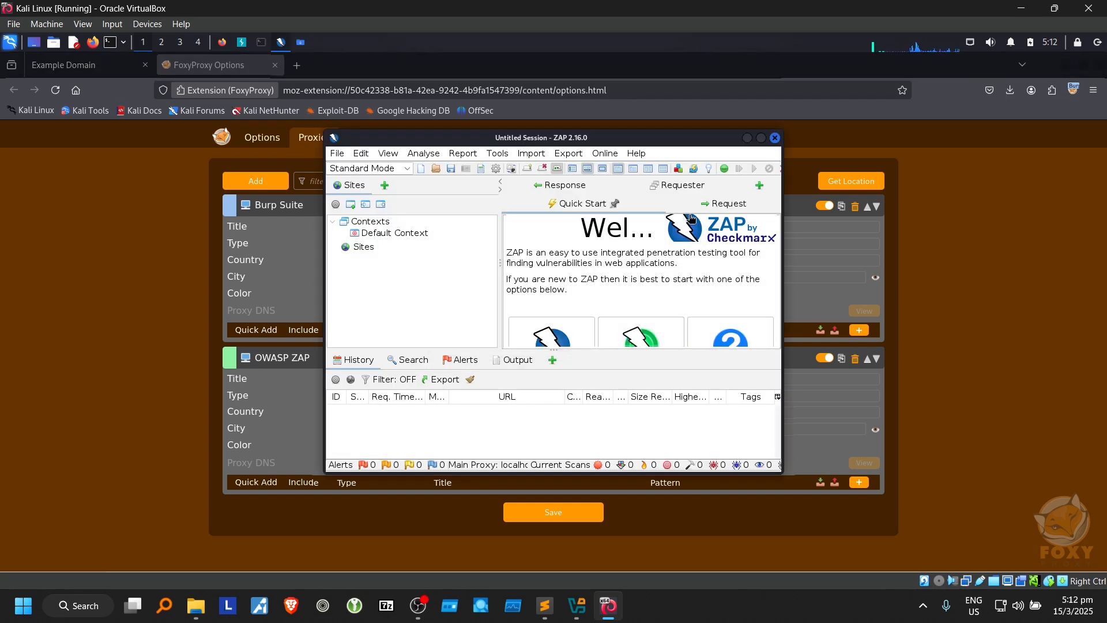
{"action": "left_click", "coordinate": [761, 139]}
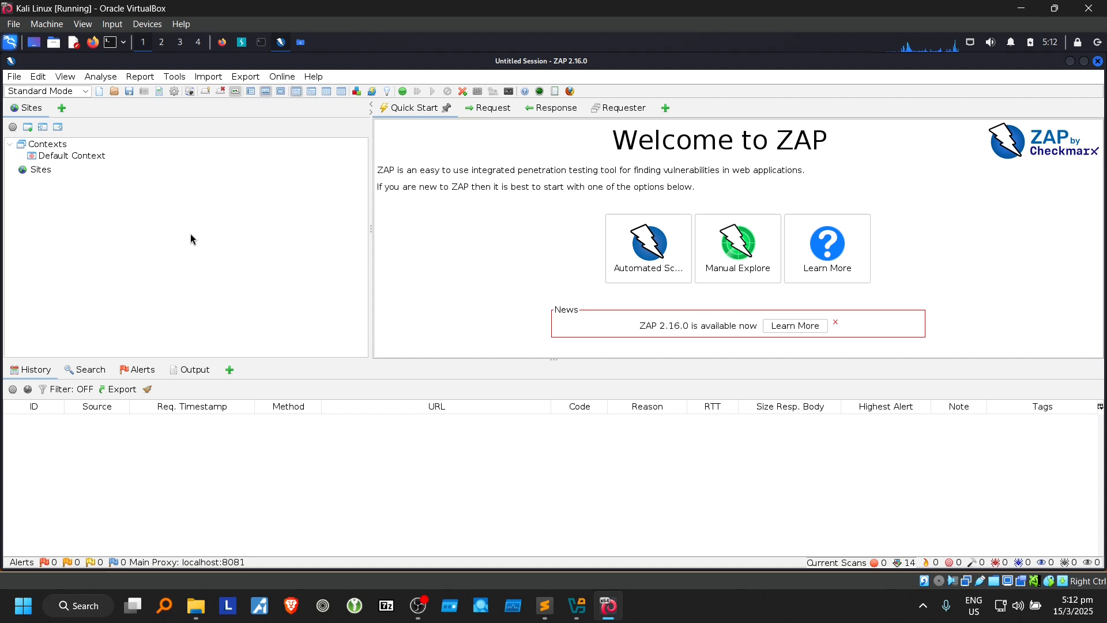
{"action": "left_click", "coordinate": [173, 92]}
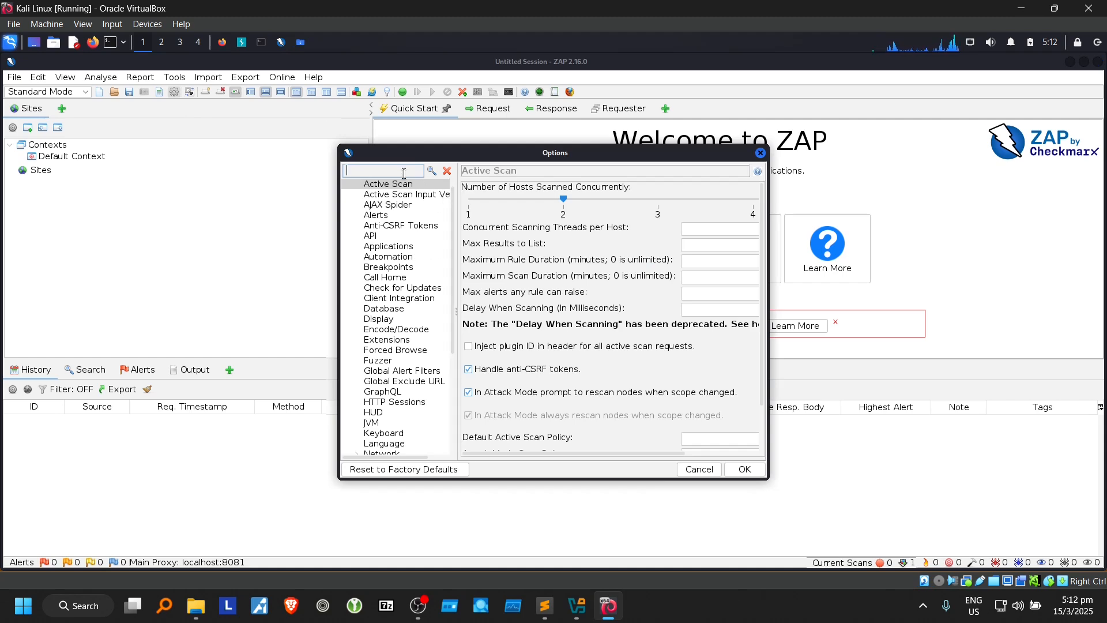
{"action": "left_click", "coordinate": [761, 154]}
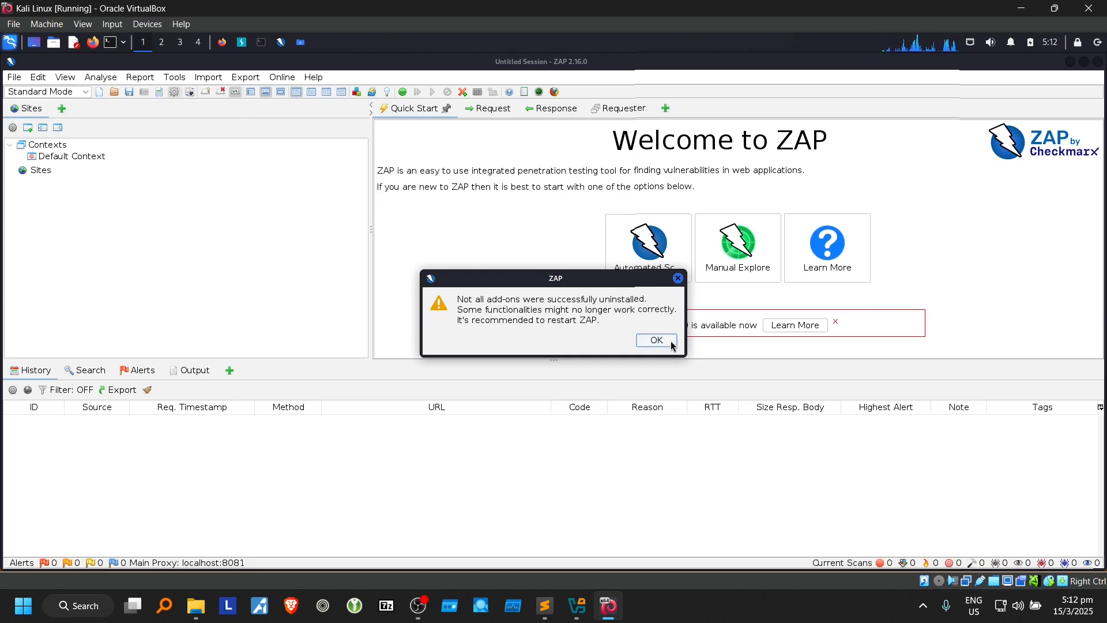
{"action": "left_click", "coordinate": [657, 340]}
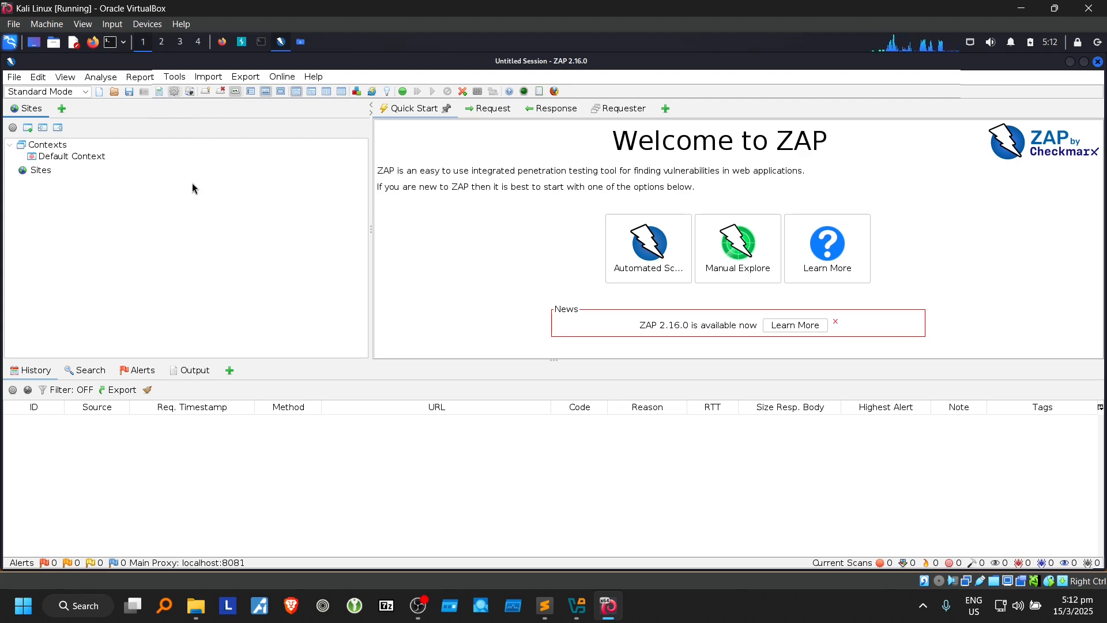
{"action": "left_click", "coordinate": [173, 92]}
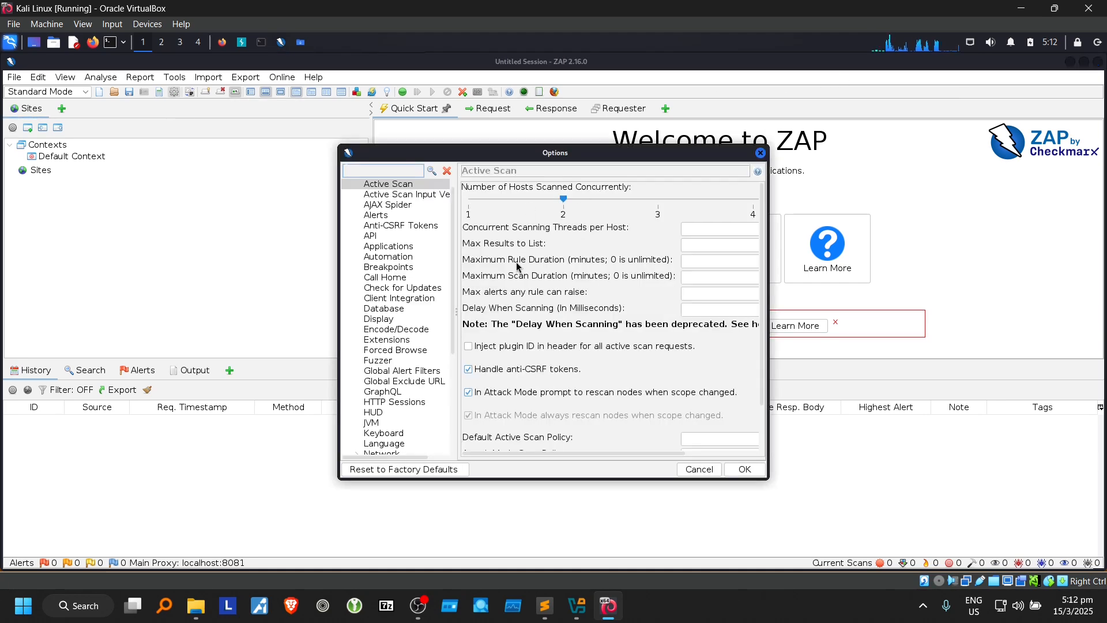
{"action": "left_click", "coordinate": [761, 152]}
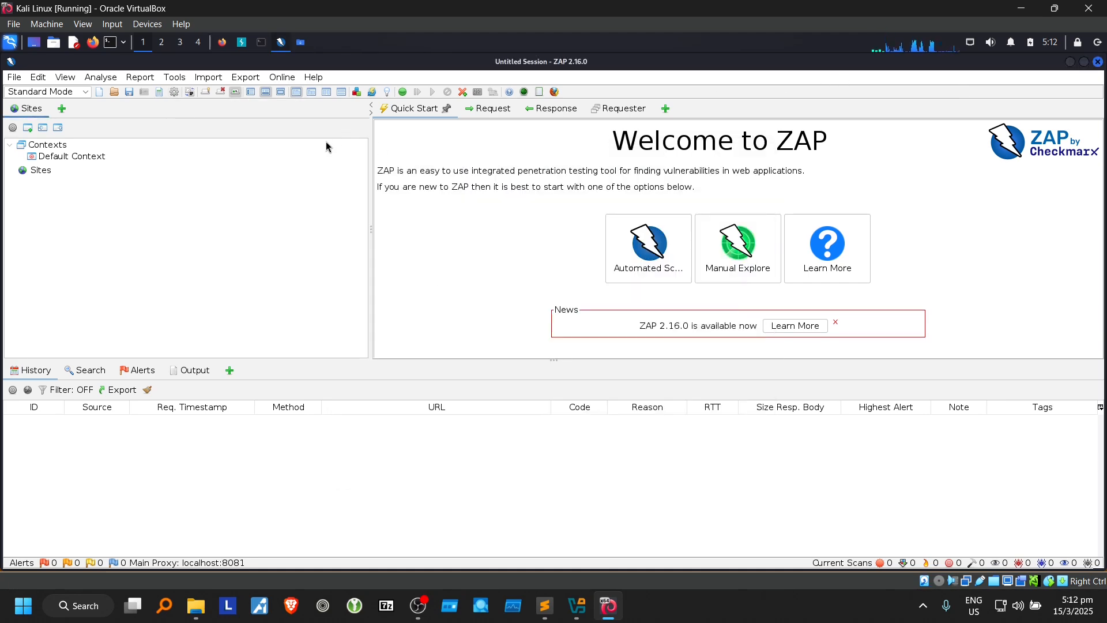
Step: Search ZAP's options for "network" and open the Server Certificates settings in the Network group
{"action": "left_click", "coordinate": [173, 94]}
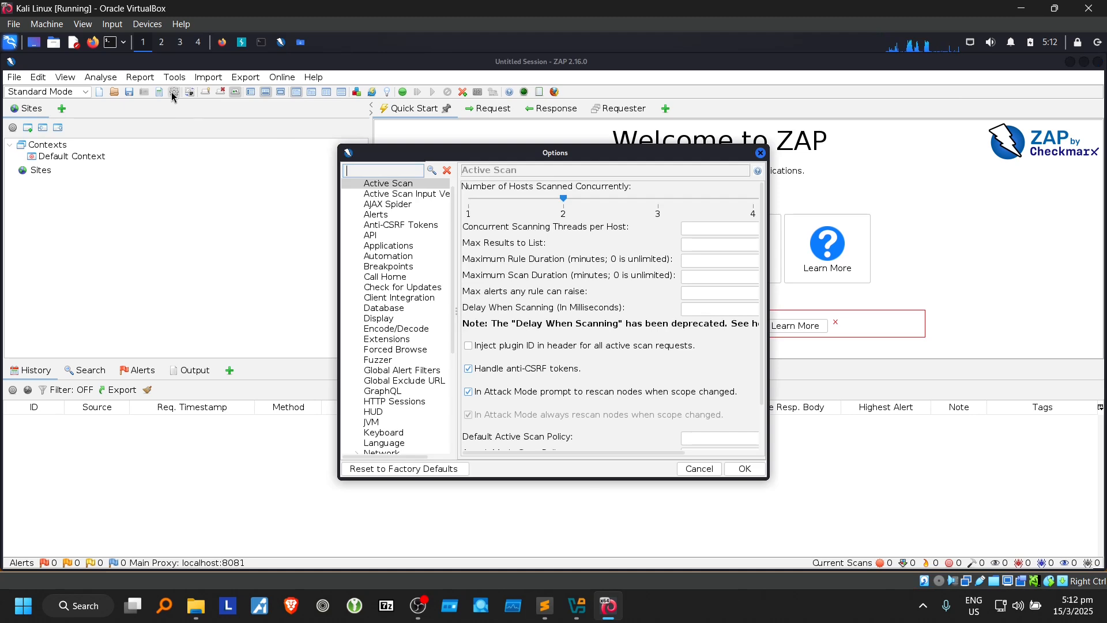
{"action": "left_click", "coordinate": [374, 167]}
{"action": "type", "text": "network"}
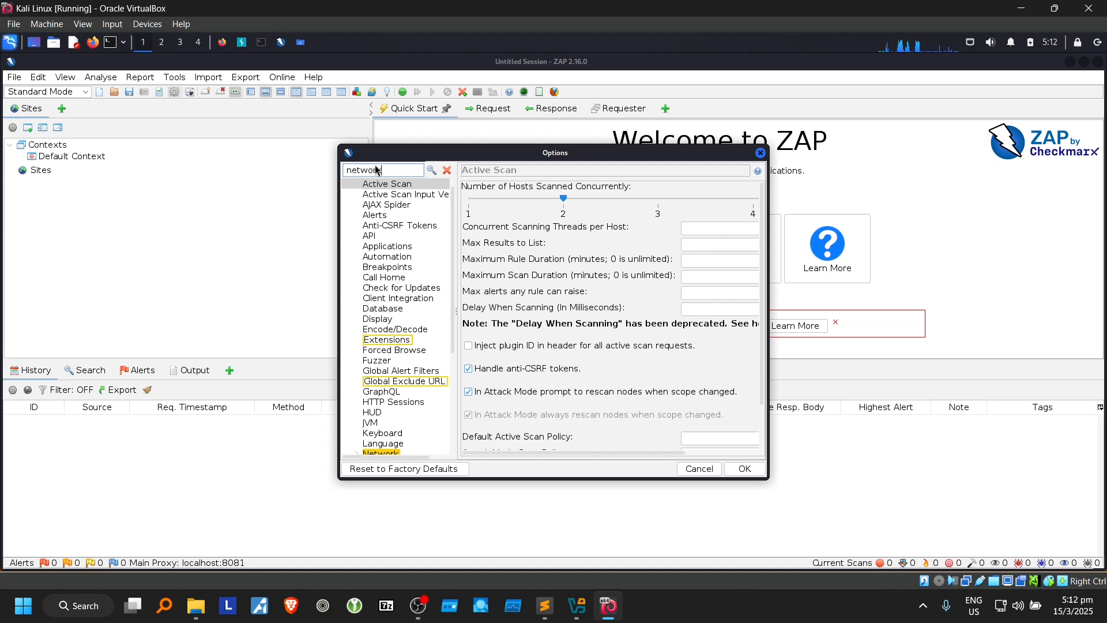
{"action": "scroll", "coordinate": [395, 323], "scroll_direction": "down", "scroll_amount": 5}
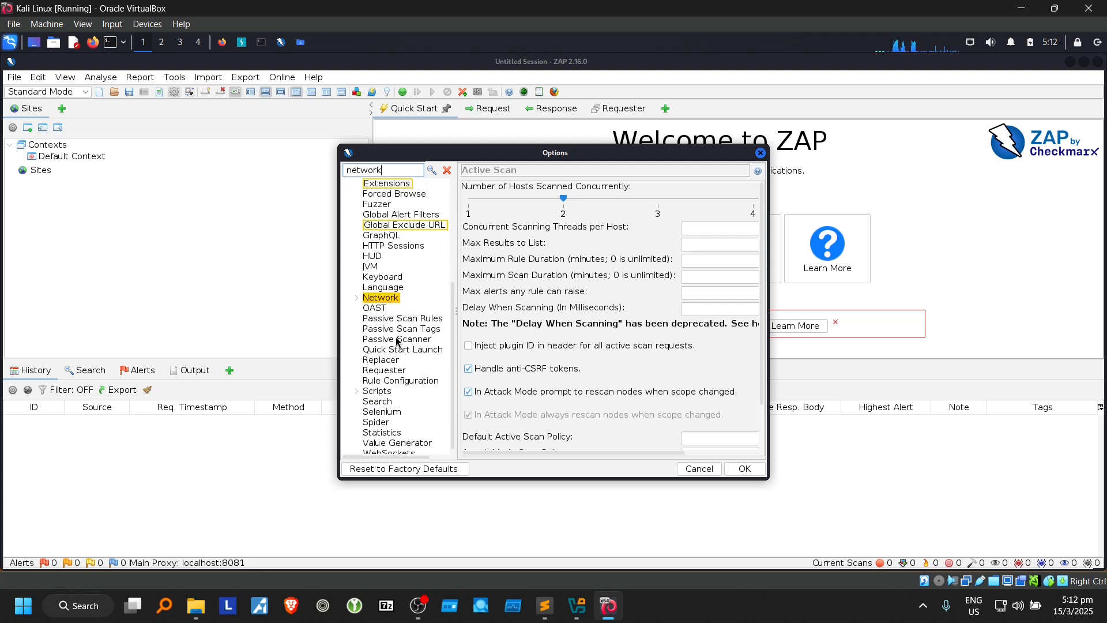
{"action": "left_click", "coordinate": [358, 299]}
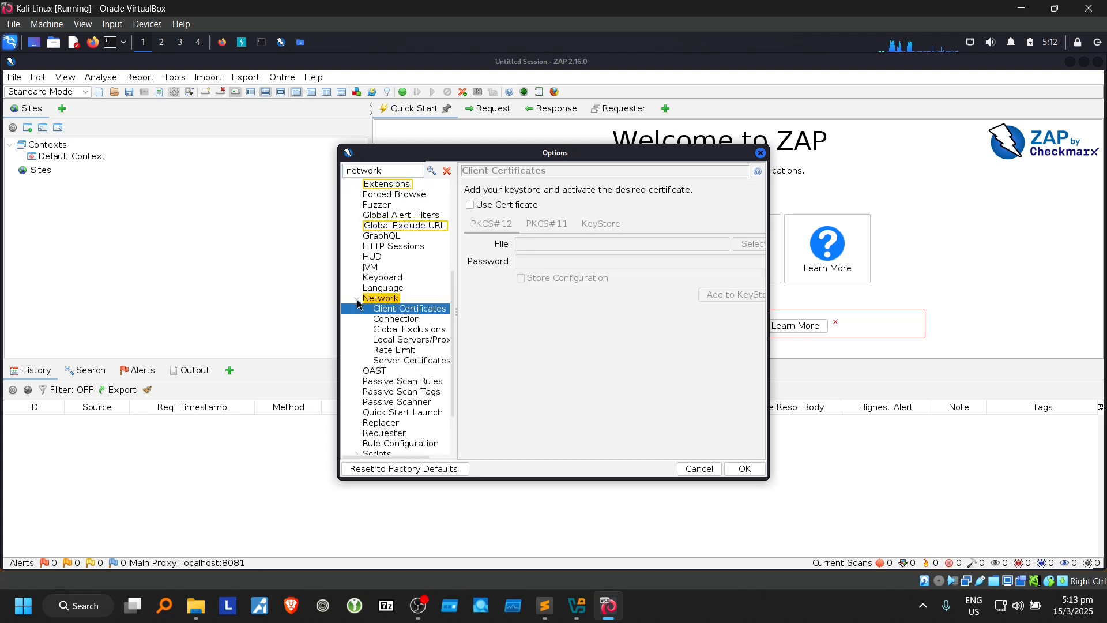
{"action": "left_click", "coordinate": [398, 319]}
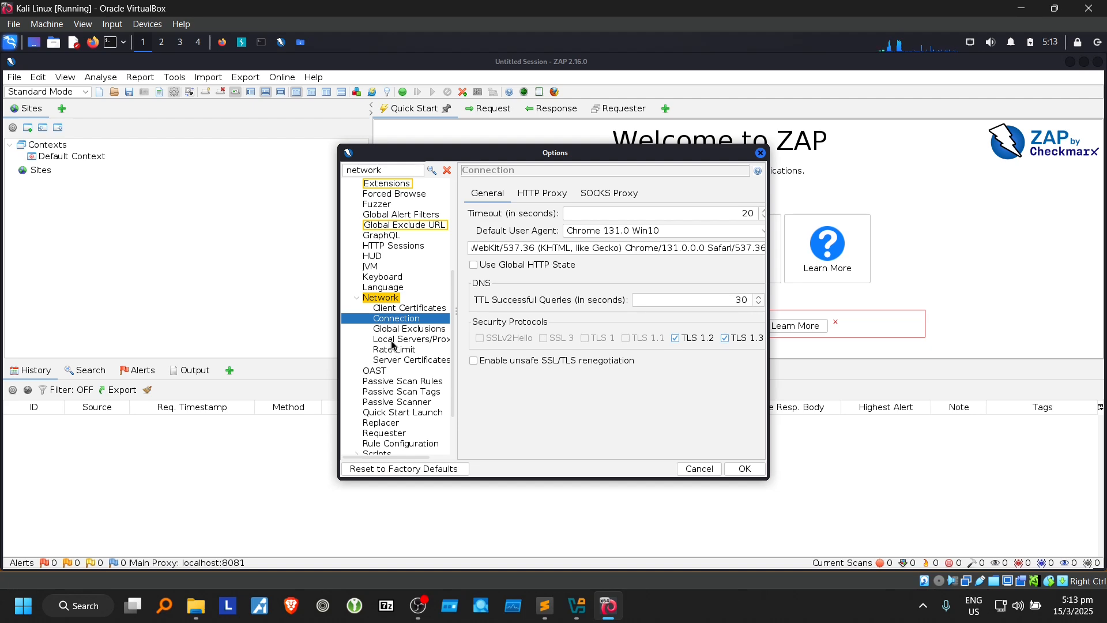
{"action": "left_click", "coordinate": [390, 360]}
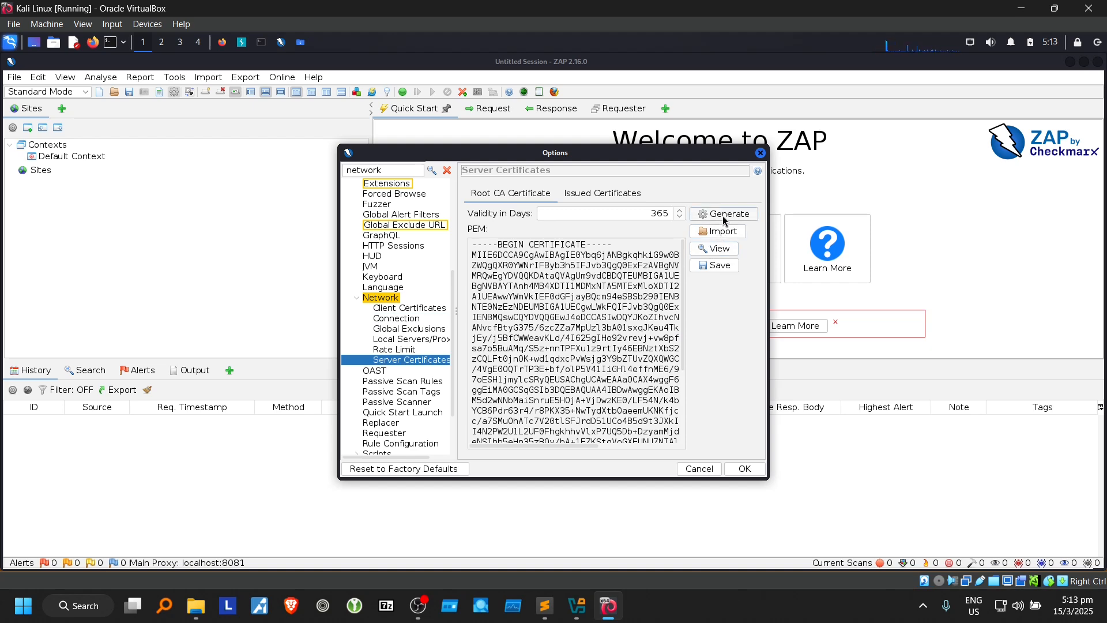
Step: Save ZAP's root CA certificate as zap_root_ca.cer in the Downloads folder
{"action": "left_click", "coordinate": [715, 266]}
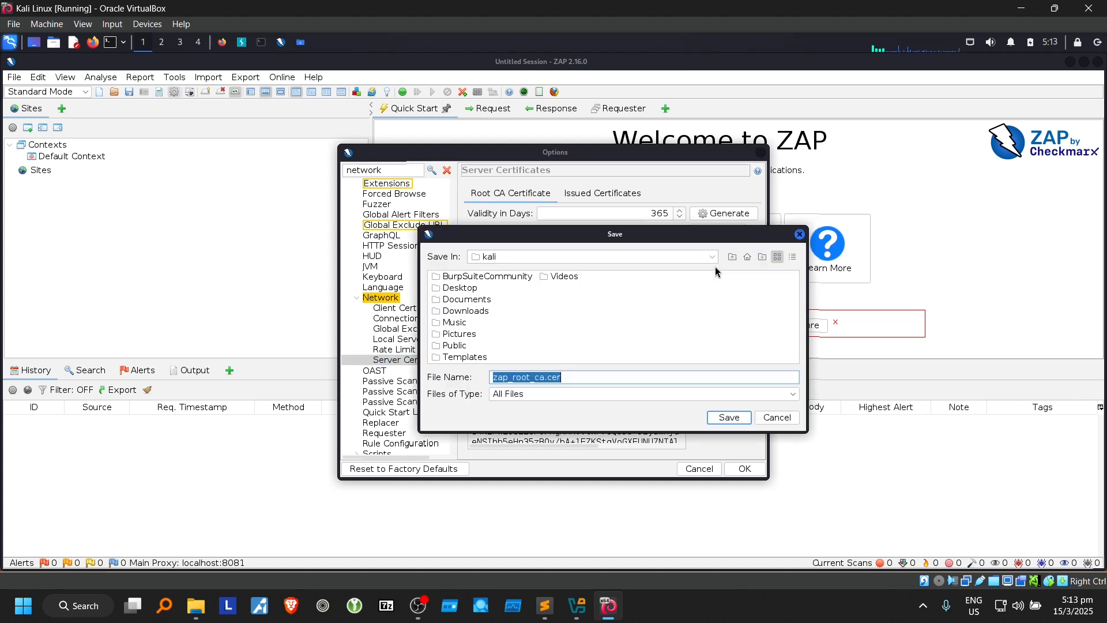
{"action": "left_click", "coordinate": [482, 311]}
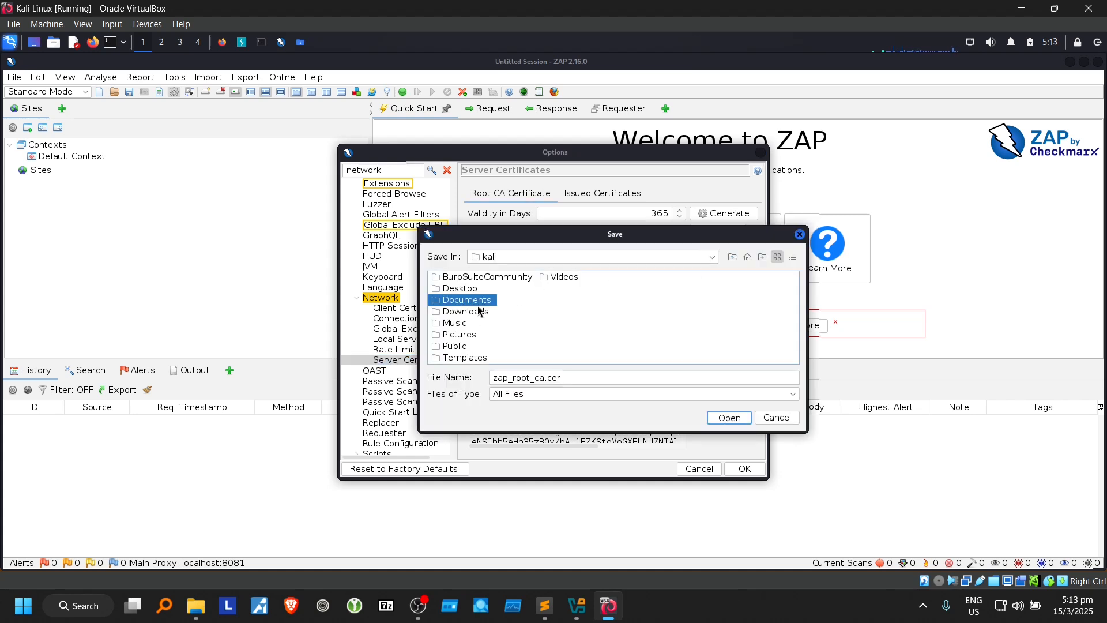
{"action": "left_click", "coordinate": [725, 418]}
{"action": "left_click", "coordinate": [721, 421]}
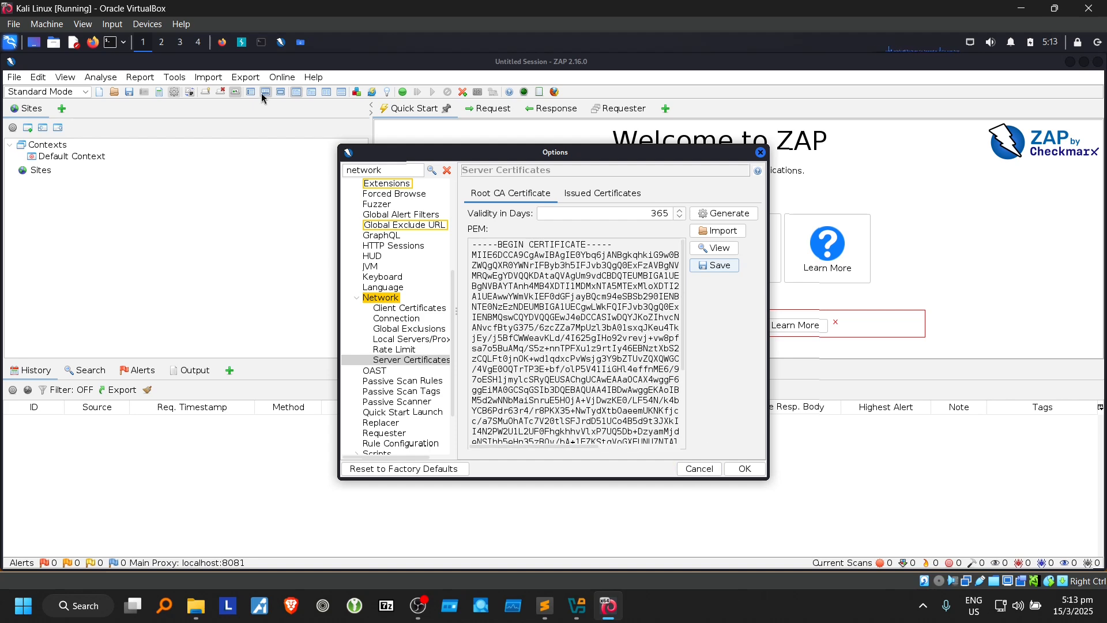
Step: Switch to Firefox, close FoxyProxy's options and open the Certificate Manager by searching the settings for "cert"
{"action": "left_click", "coordinate": [222, 43]}
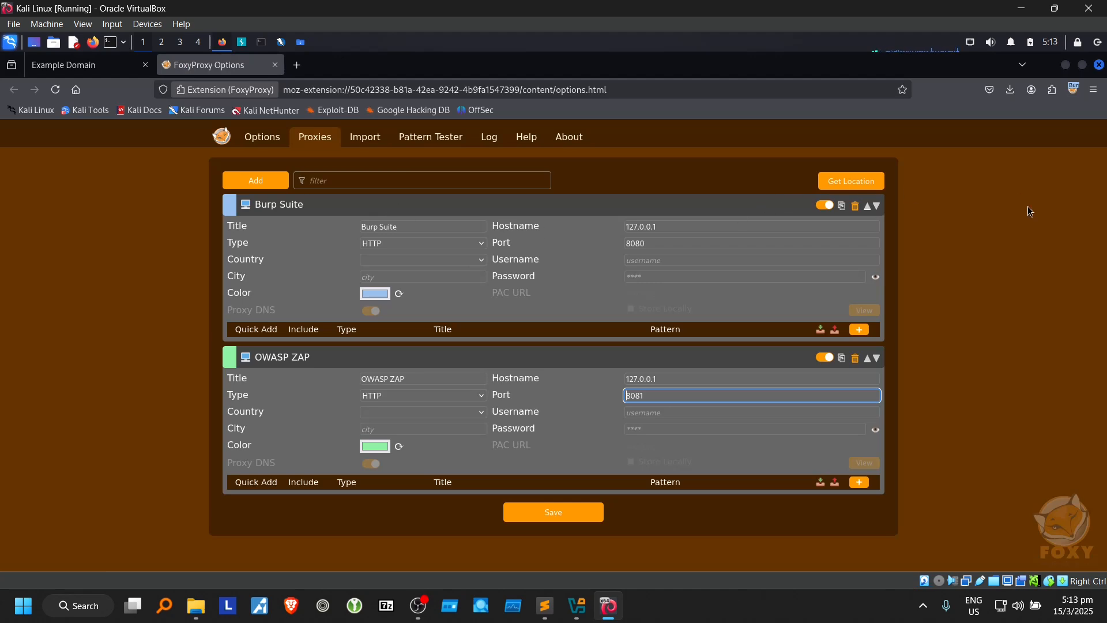
{"action": "left_click", "coordinate": [275, 65]}
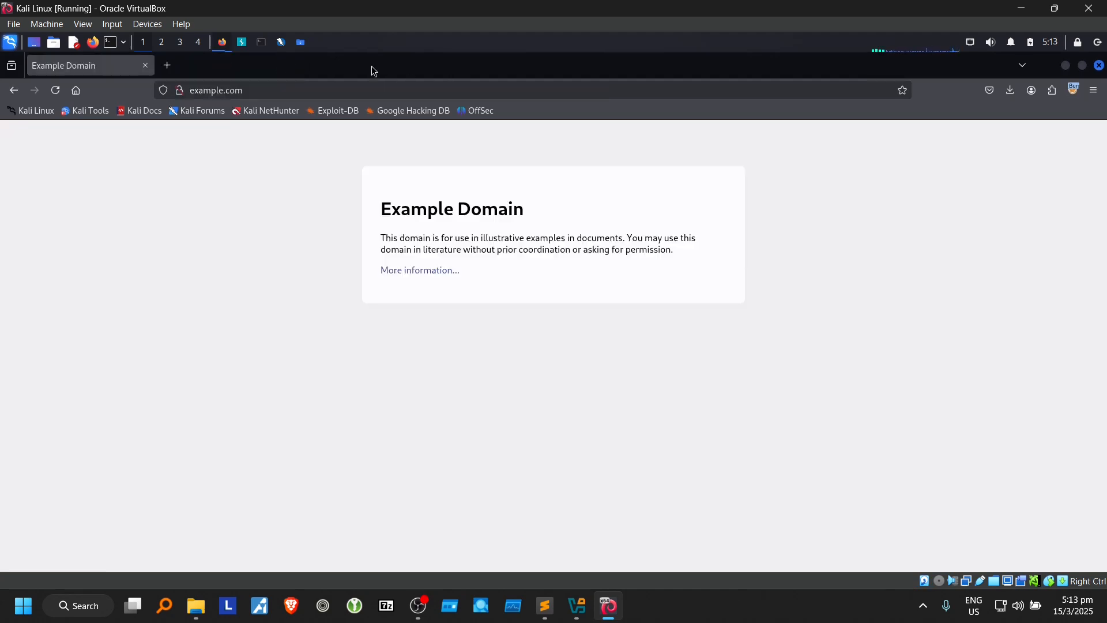
{"action": "left_click", "coordinate": [1094, 90]}
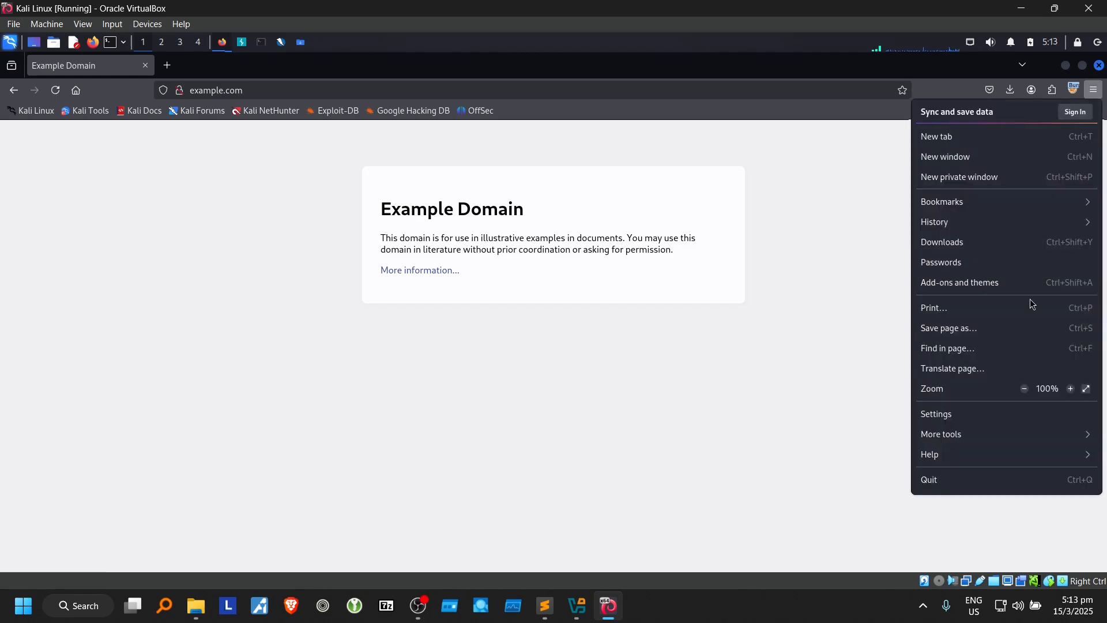
{"action": "left_click", "coordinate": [970, 414]}
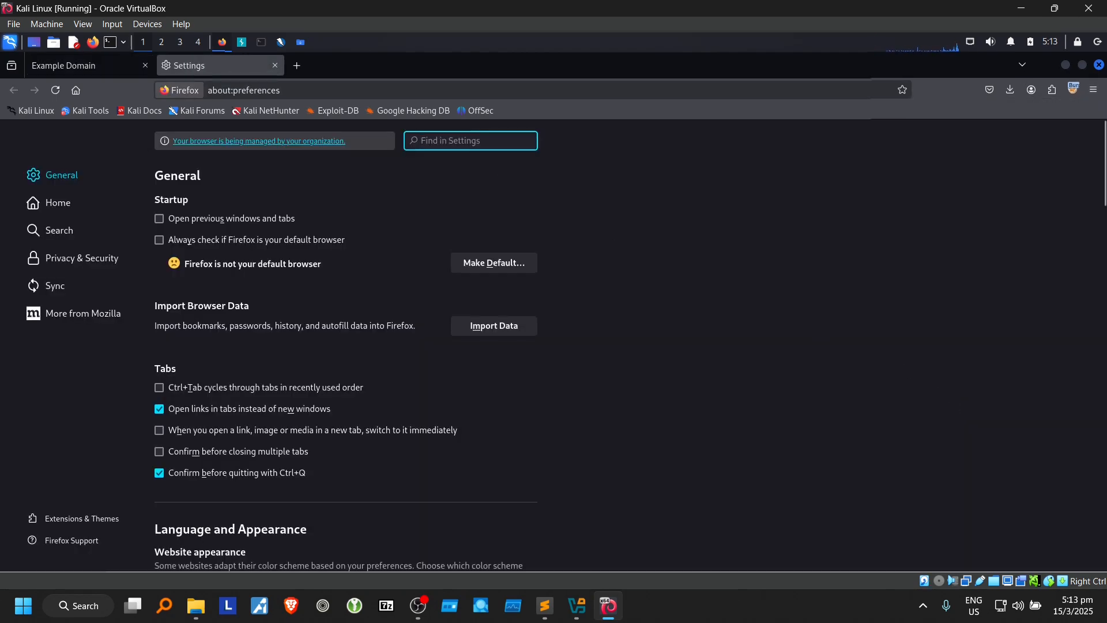
{"action": "type", "text": "cert"}
{"action": "left_click", "coordinate": [463, 223]}
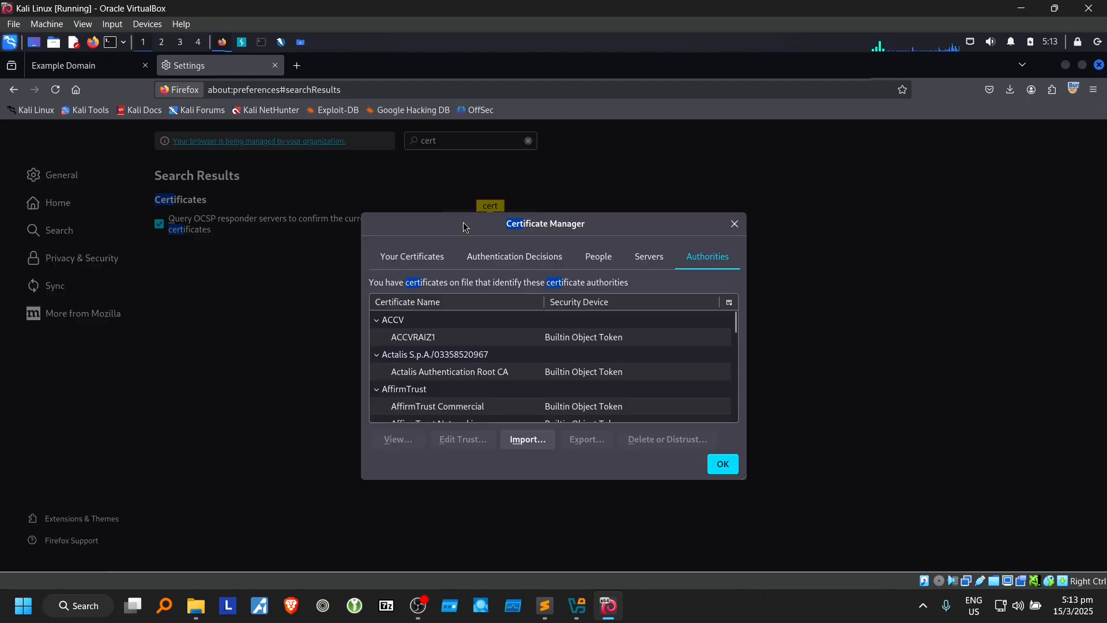
Step: Import zap_root_ca.cer from Downloads as a certificate authority, trusting it to identify websites and email users
{"action": "left_click", "coordinate": [528, 439]}
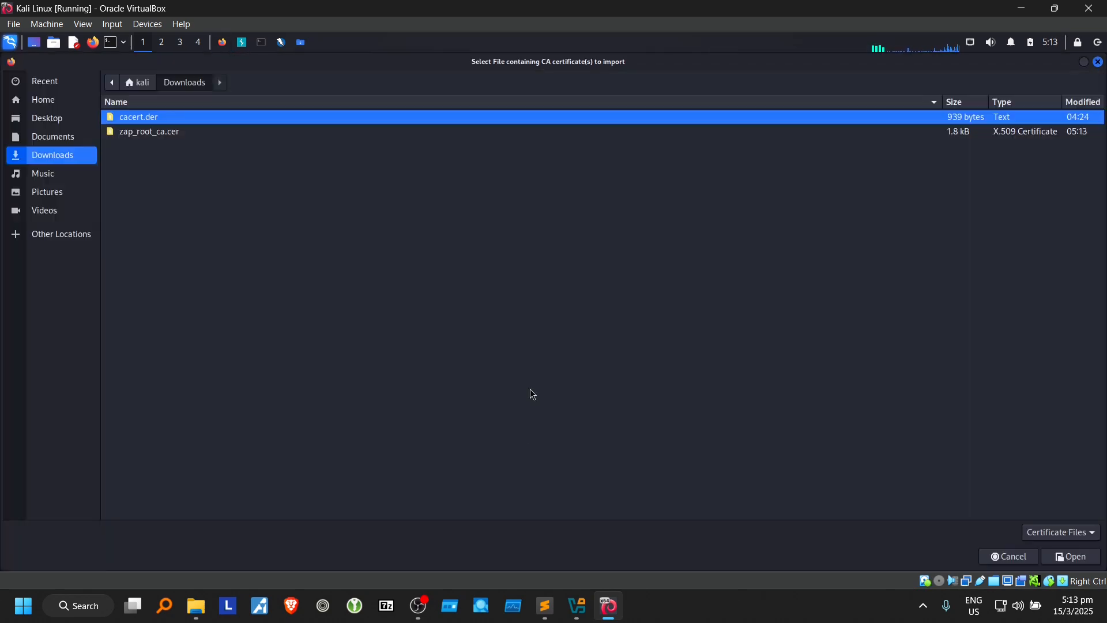
{"action": "left_click", "coordinate": [171, 133]}
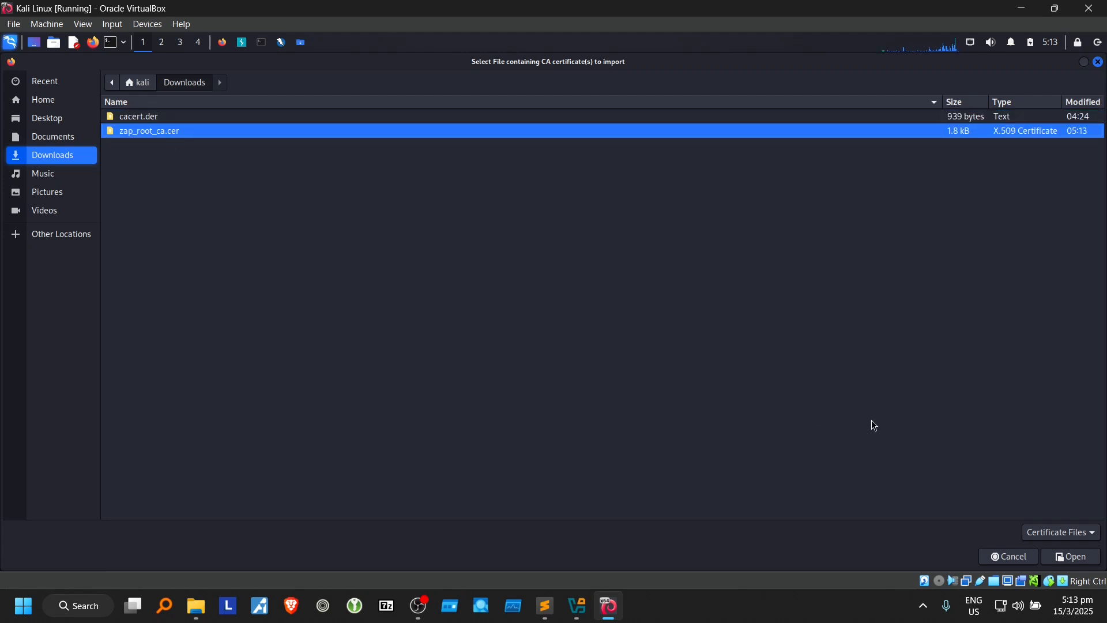
{"action": "left_click", "coordinate": [1078, 562]}
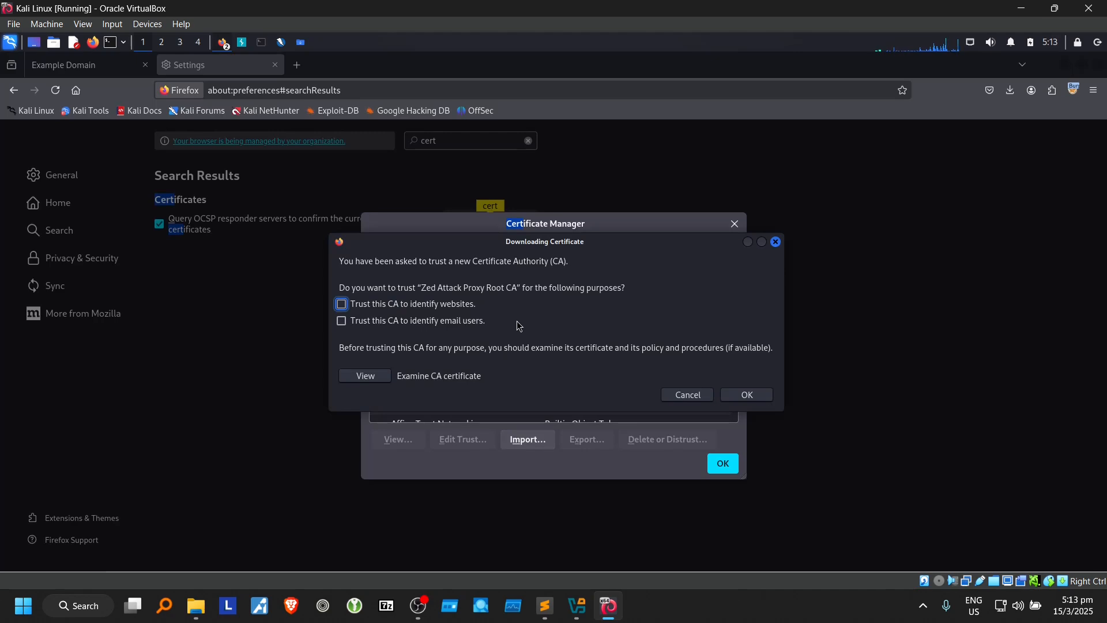
{"action": "left_click", "coordinate": [430, 309]}
{"action": "left_click", "coordinate": [414, 324]}
{"action": "left_click", "coordinate": [748, 396]}
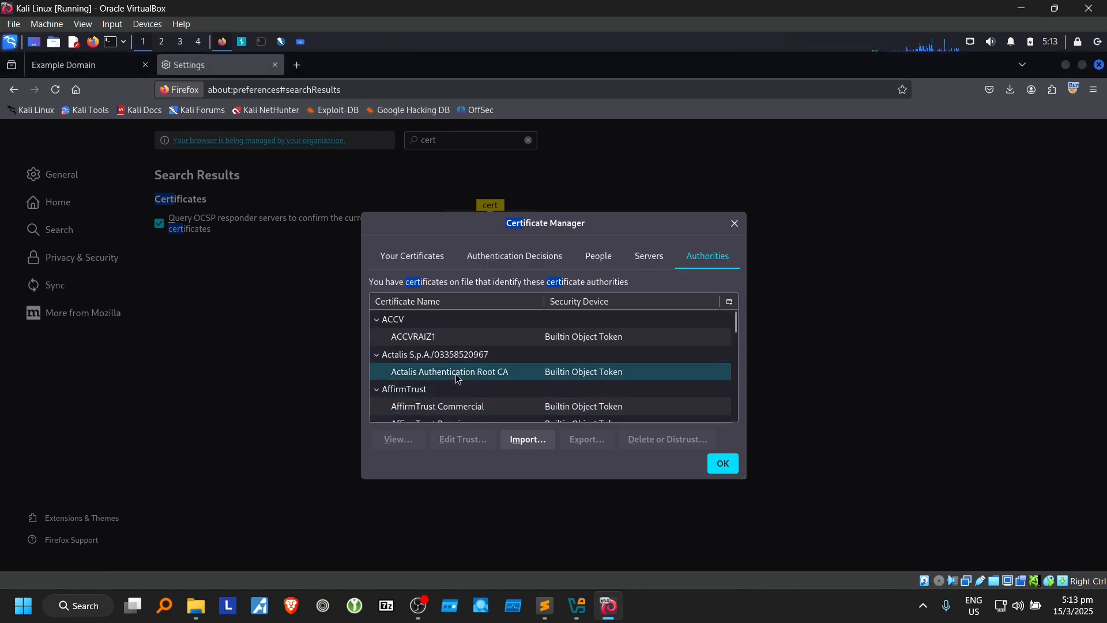
Step: Locate and select the Zed Attack Proxy Root CA entry in the list of certificate authorities
{"action": "left_click", "coordinate": [470, 379]}
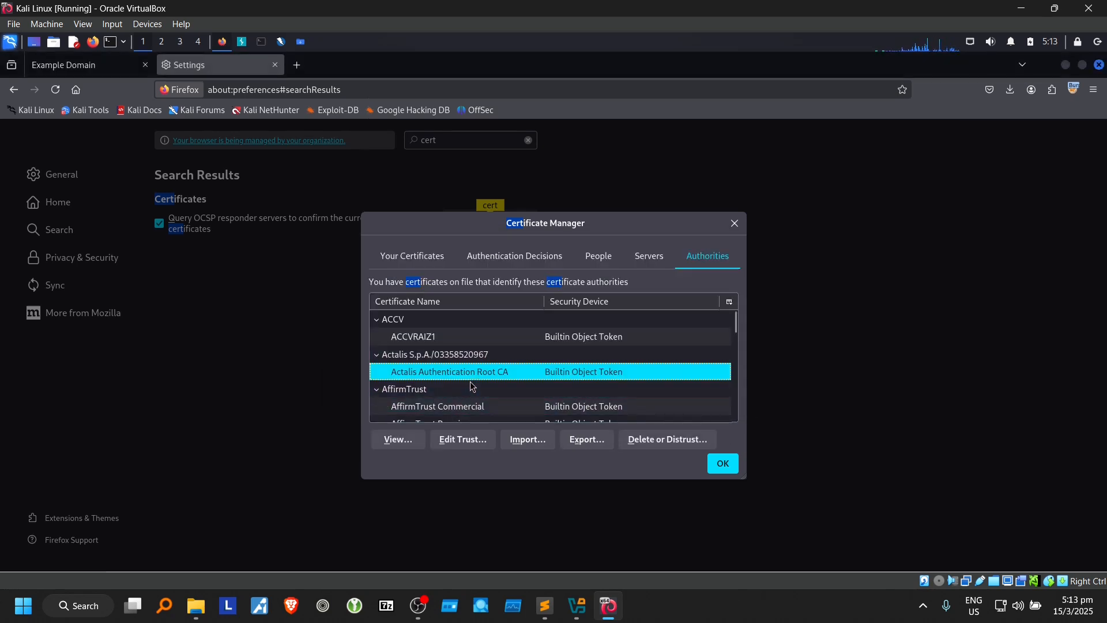
{"action": "key", "text": "z"}
{"action": "scroll", "coordinate": [448, 410], "scroll_direction": "down", "scroll_amount": 1}
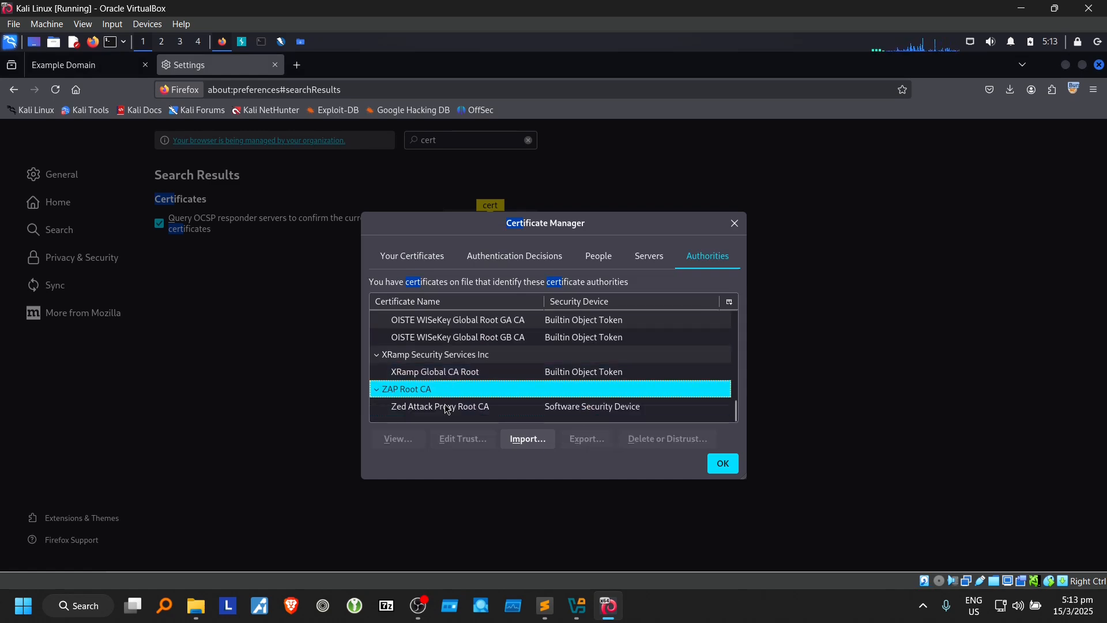
{"action": "left_click", "coordinate": [431, 407]}
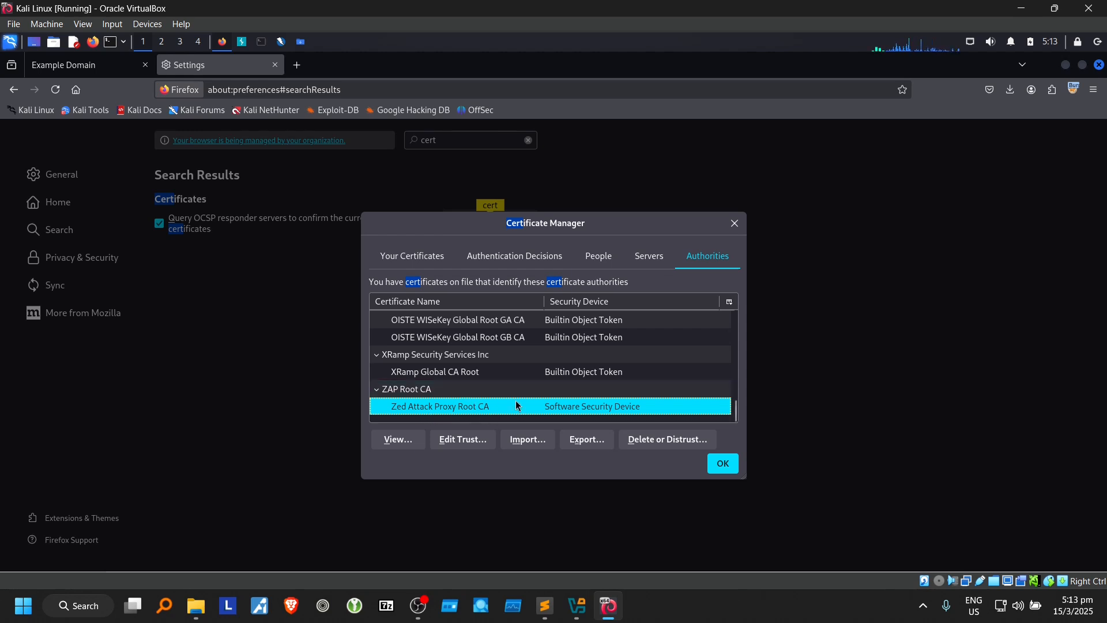
Step: Close Firefox's Certificate Manager and settings, return to ZAP and cancel its Options dialog
{"action": "left_click", "coordinate": [724, 472]}
{"action": "left_click", "coordinate": [274, 66]}
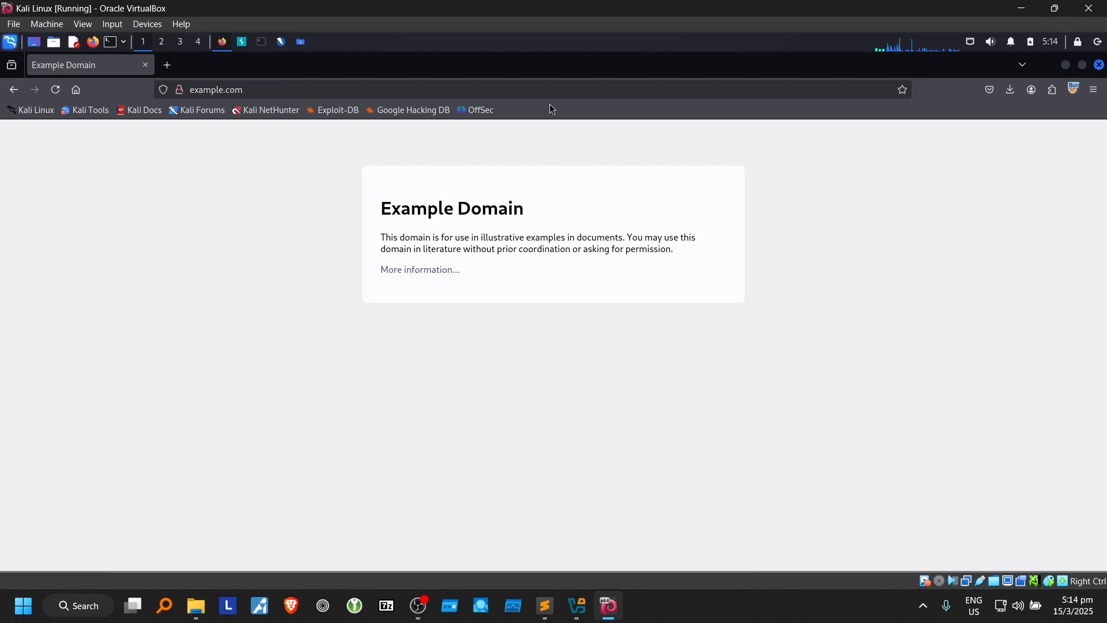
{"action": "left_click", "coordinate": [281, 44]}
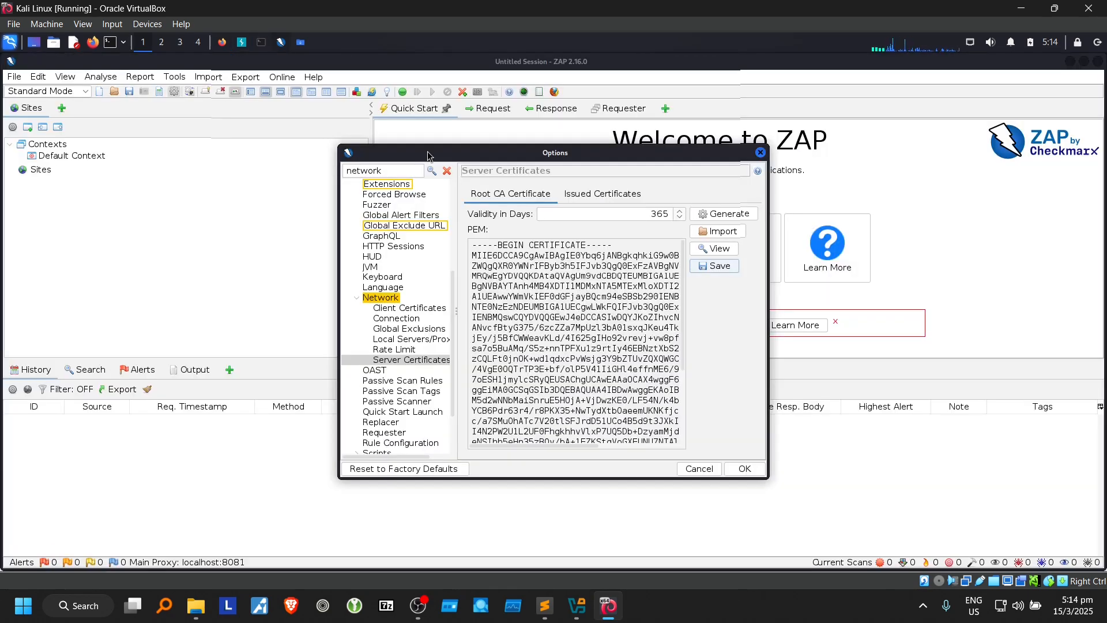
{"action": "left_click", "coordinate": [696, 469]}
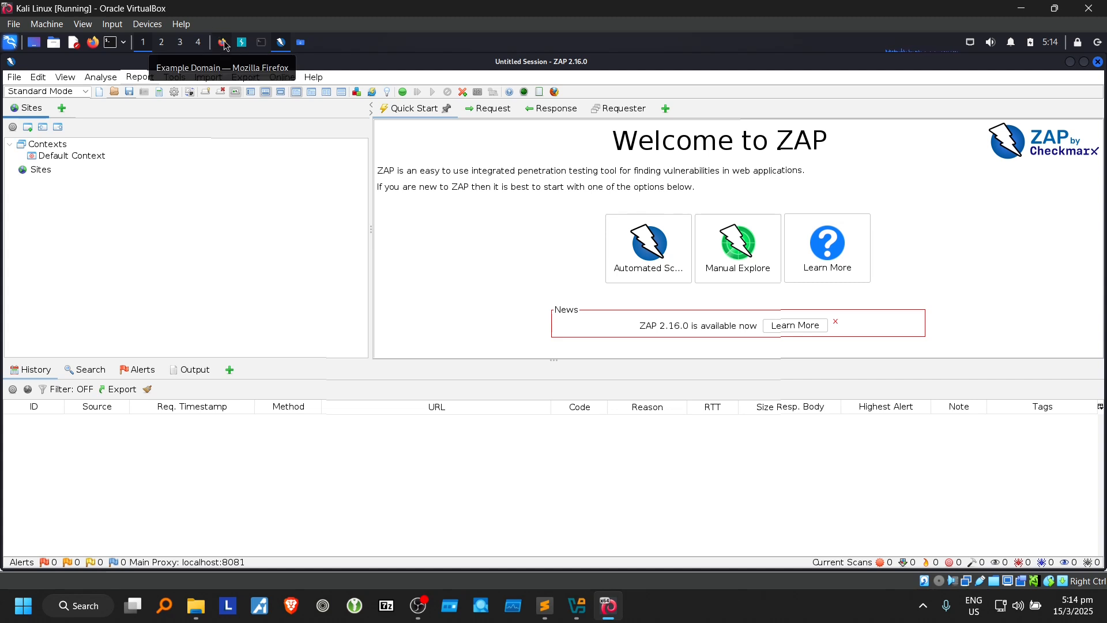
Step: Switch to Firefox and make OWASP ZAP the active proxy in FoxyProxy
{"action": "left_click", "coordinate": [220, 47]}
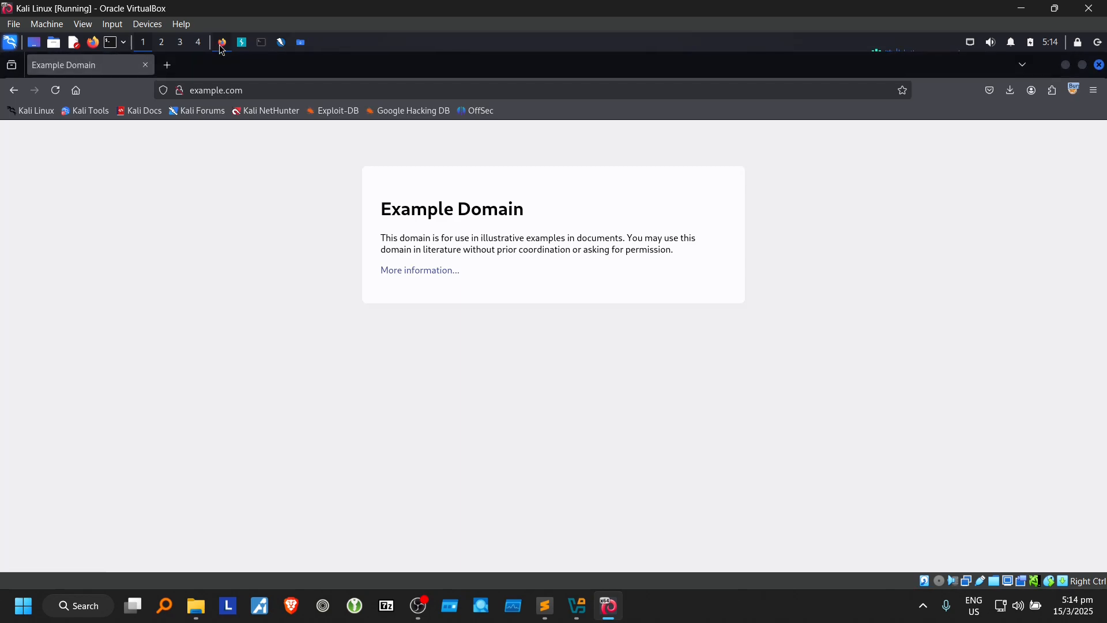
{"action": "left_click", "coordinate": [1073, 90]}
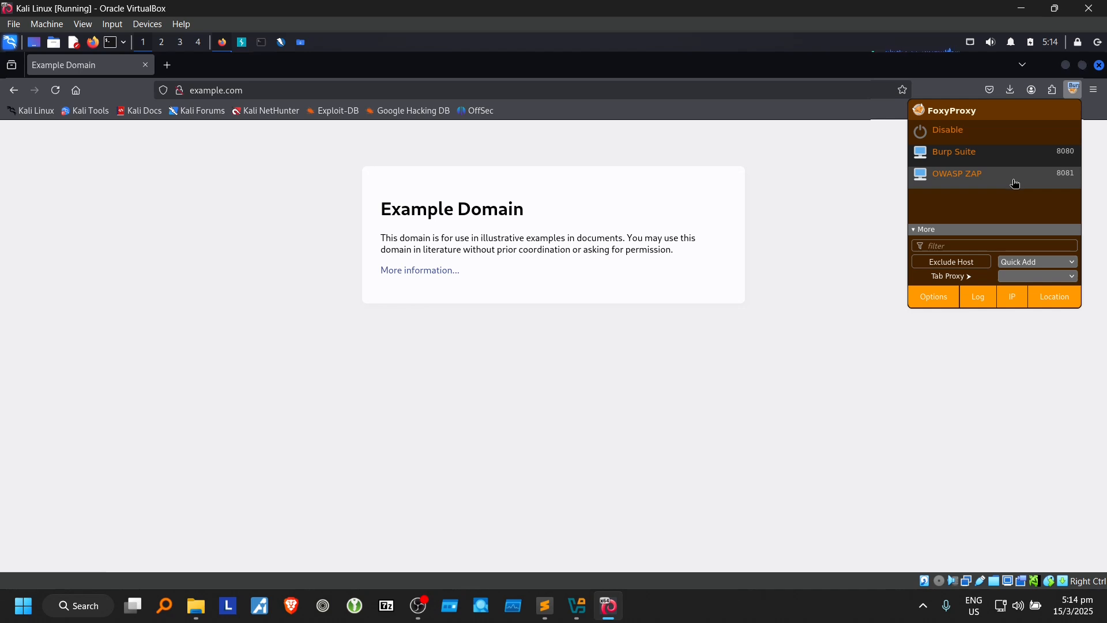
{"action": "left_click", "coordinate": [1015, 183]}
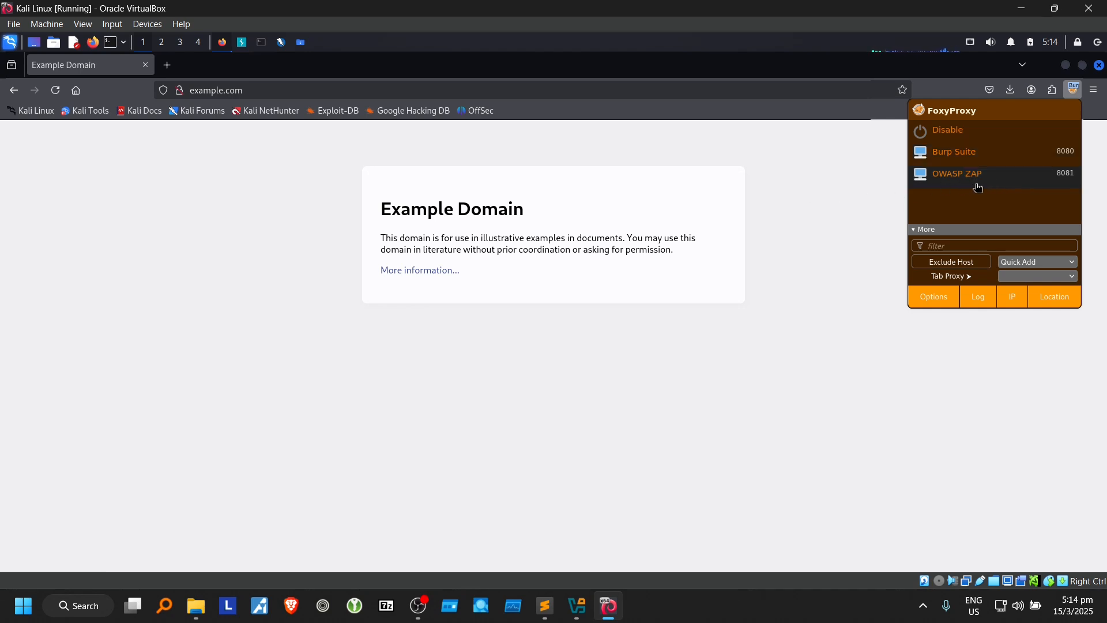
{"action": "left_click", "coordinate": [794, 226]}
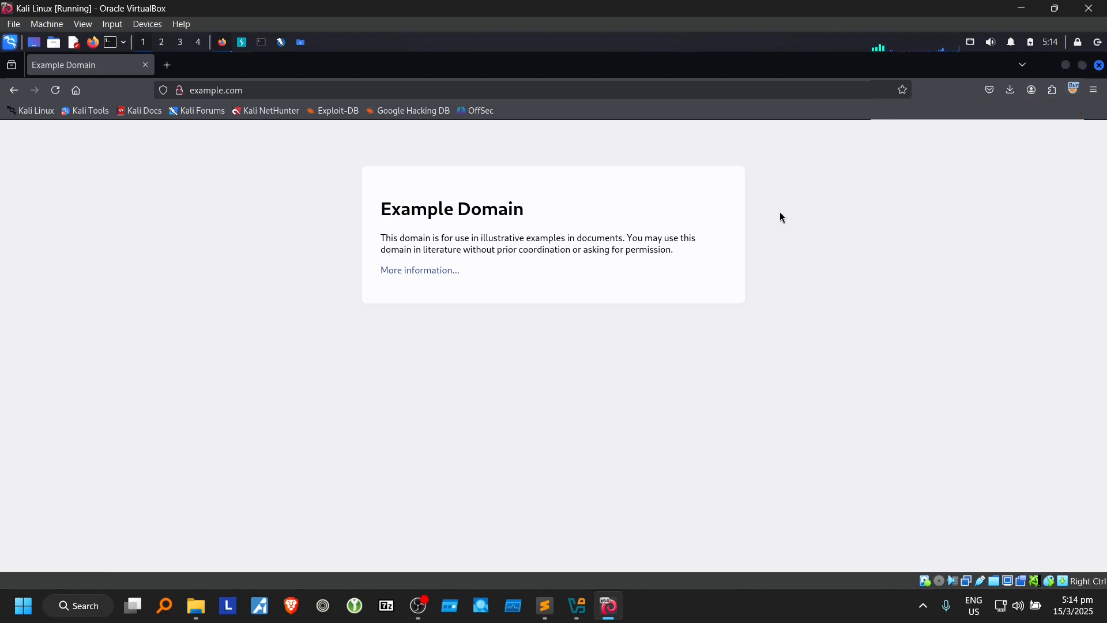
Step: Load example.com again so that its traffic passes through the ZAP proxy
{"action": "left_click", "coordinate": [765, 96]}
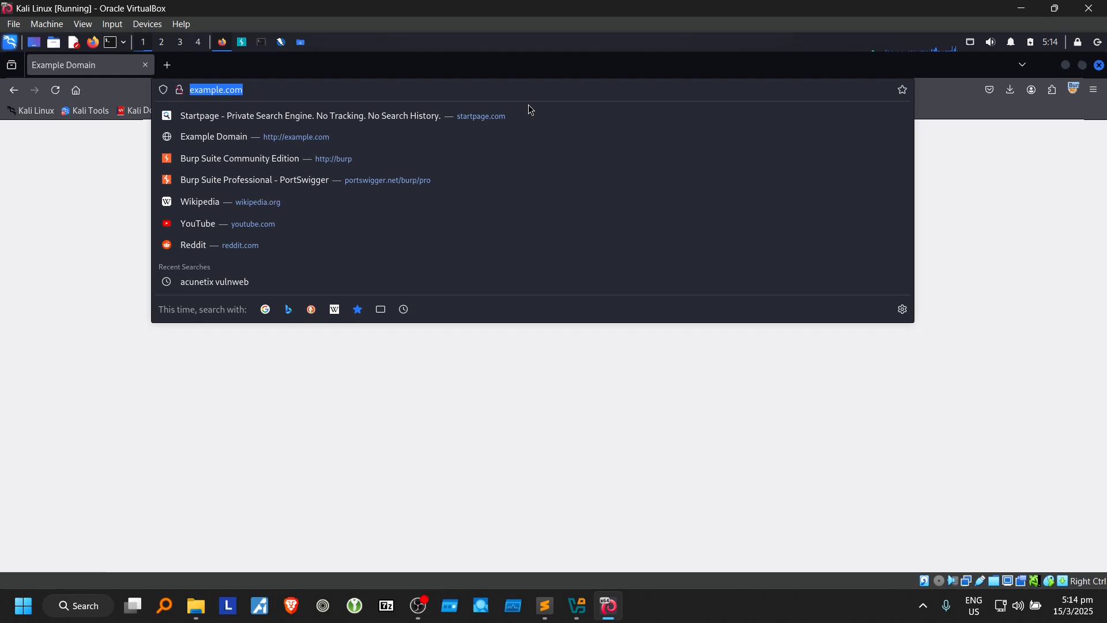
{"action": "type", "text": "example.c"}
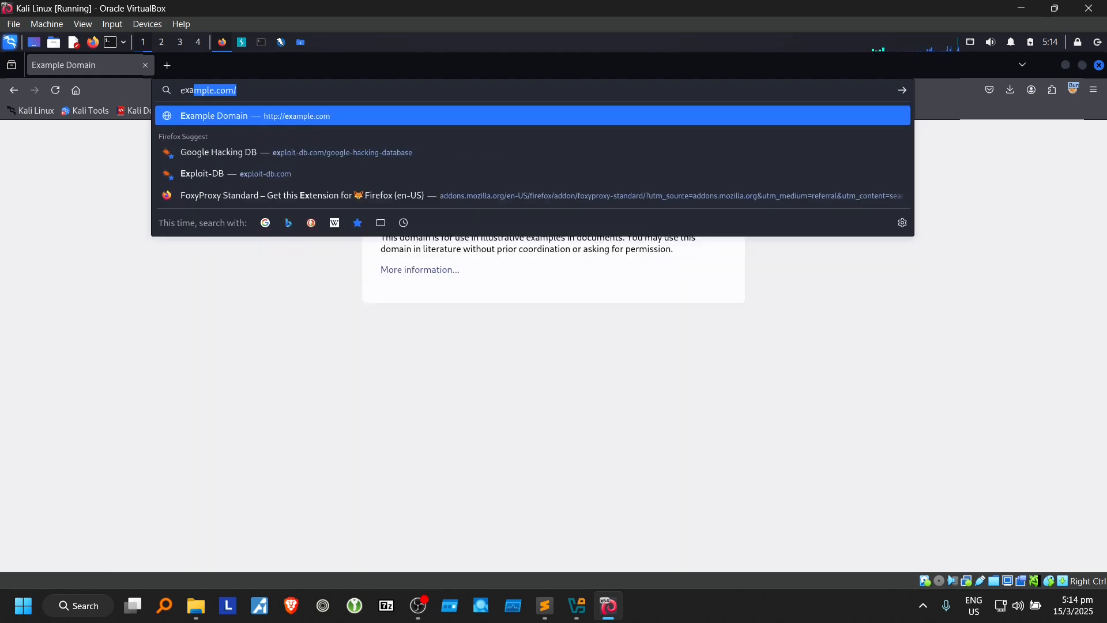
{"action": "type", "text": "om"}
{"action": "key", "text": "Return"}
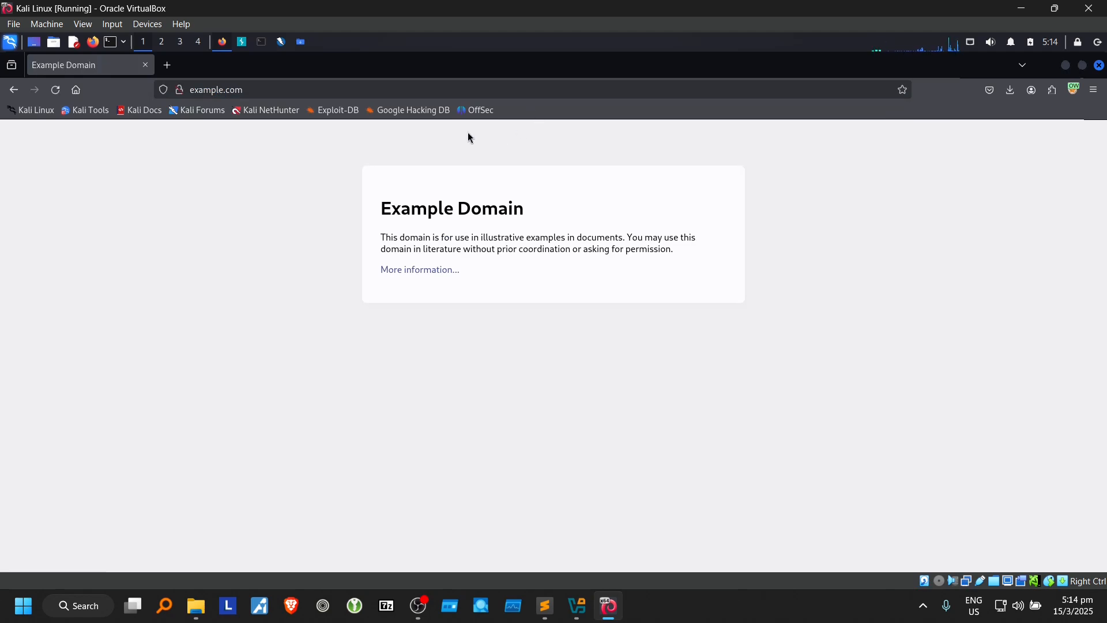
{"action": "left_click", "coordinate": [281, 42]}
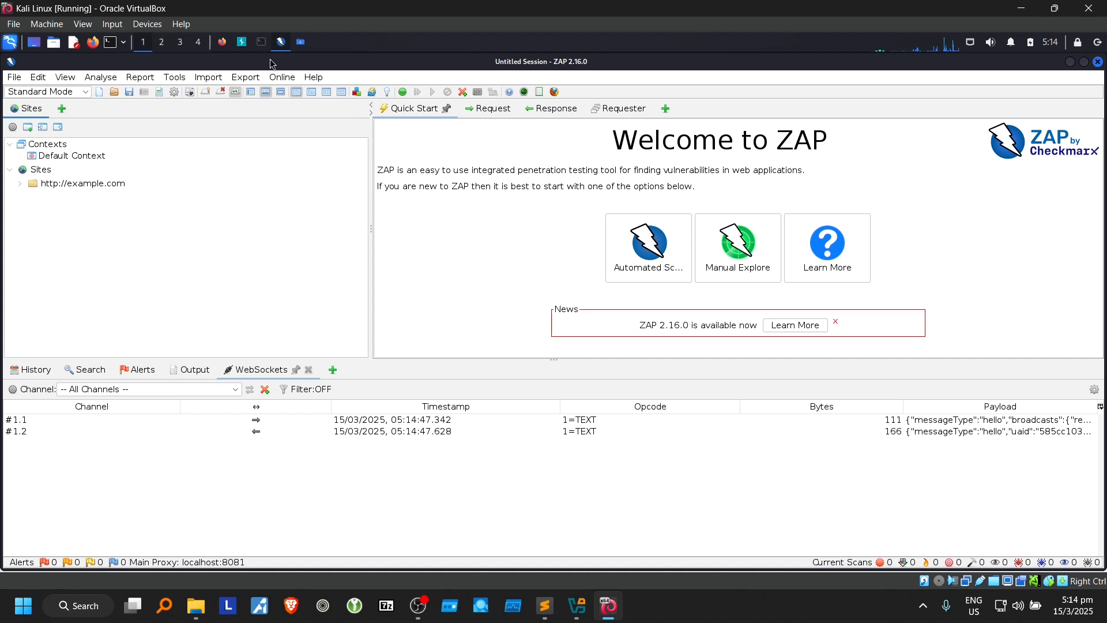
{"action": "left_click", "coordinate": [336, 435]}
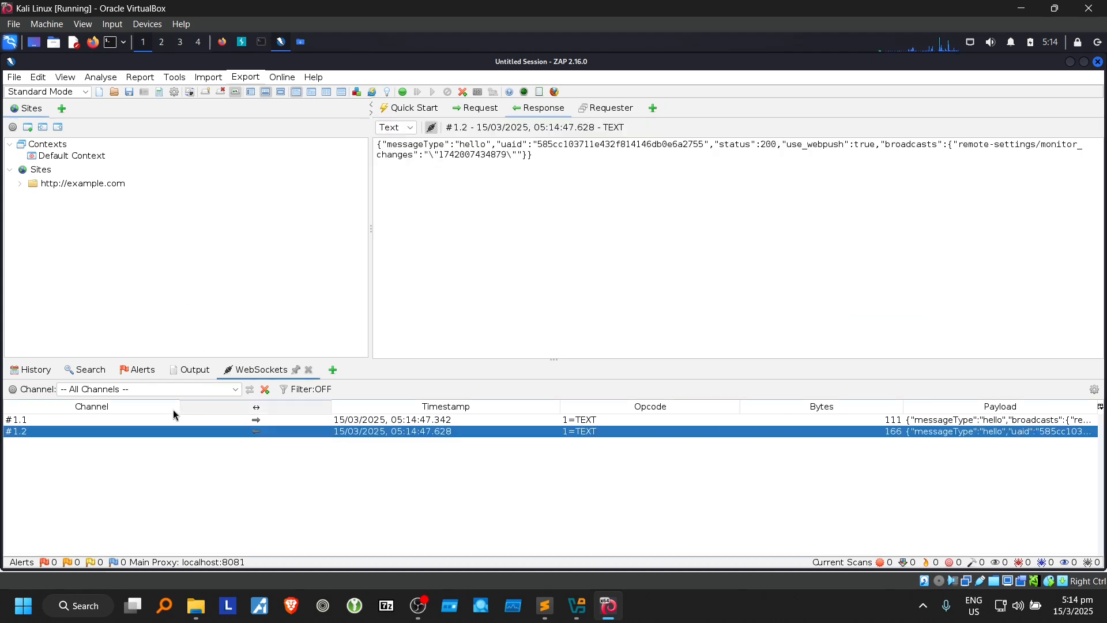
{"action": "left_click", "coordinate": [25, 371]}
{"action": "left_click", "coordinate": [155, 419]}
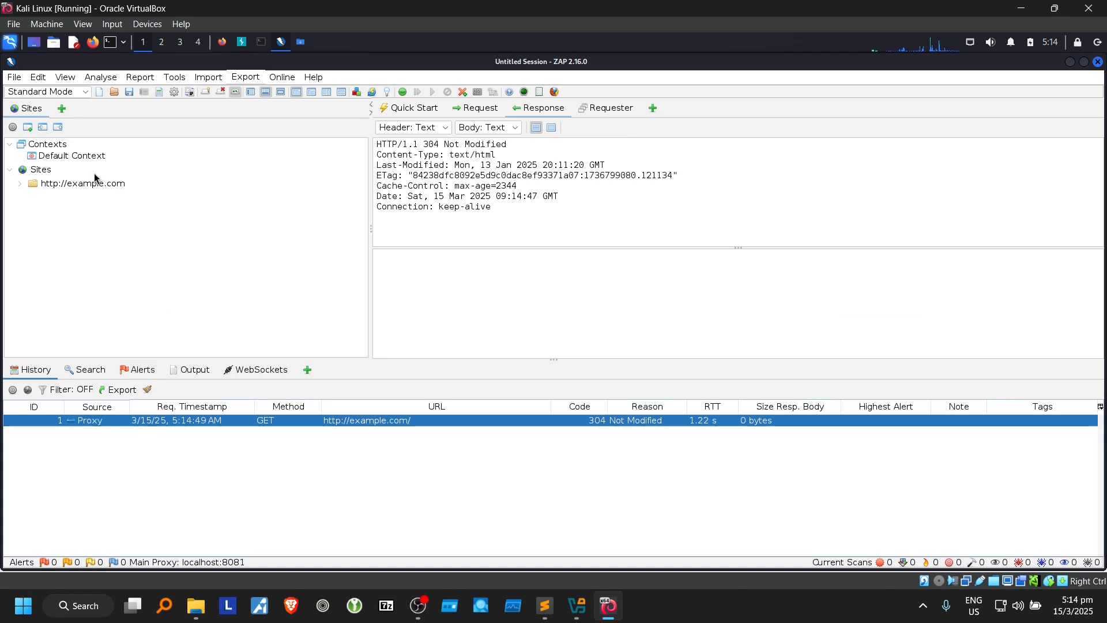
{"action": "left_click", "coordinate": [485, 108]}
{"action": "left_click", "coordinate": [523, 107]}
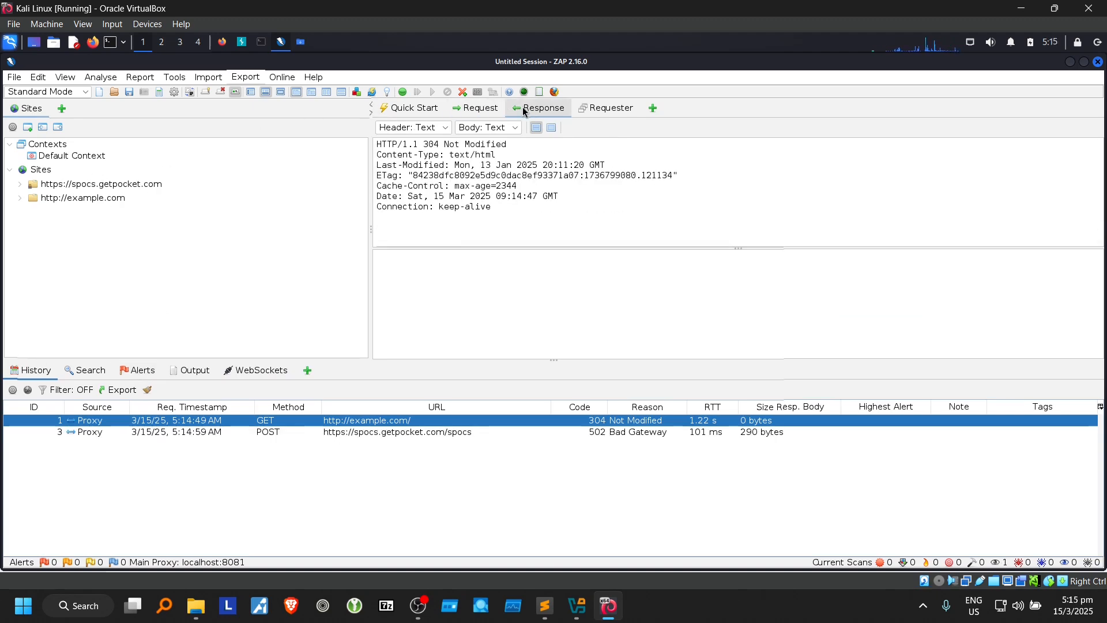
{"action": "left_click", "coordinate": [479, 108]}
{"action": "left_click", "coordinate": [522, 108]}
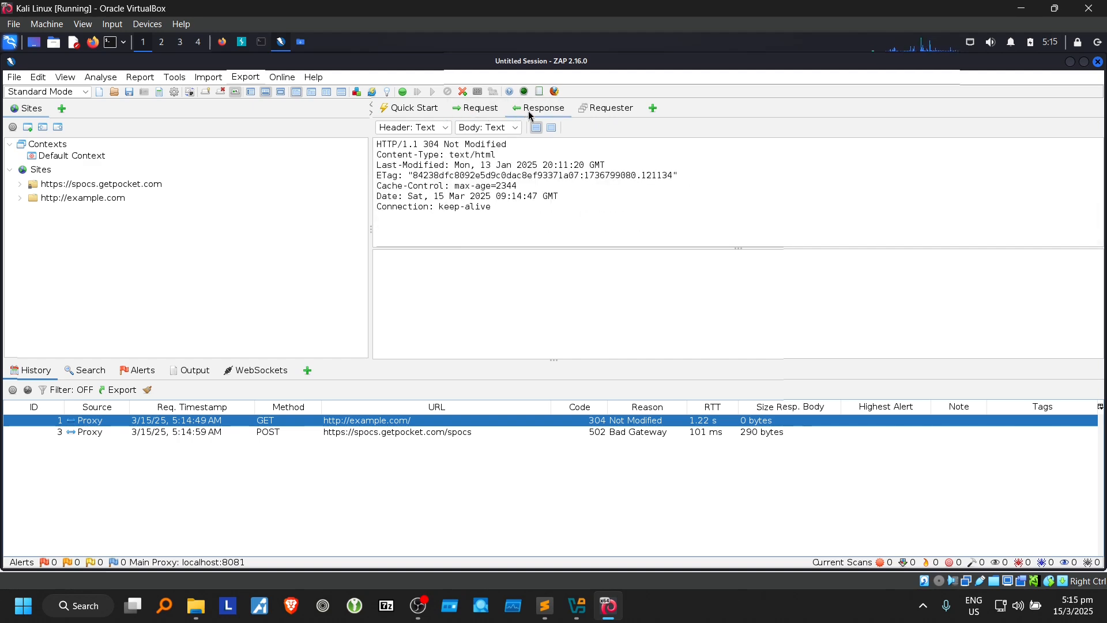
{"action": "left_click", "coordinate": [477, 109]}
{"action": "left_click", "coordinate": [540, 107]}
{"action": "left_click", "coordinate": [478, 108]}
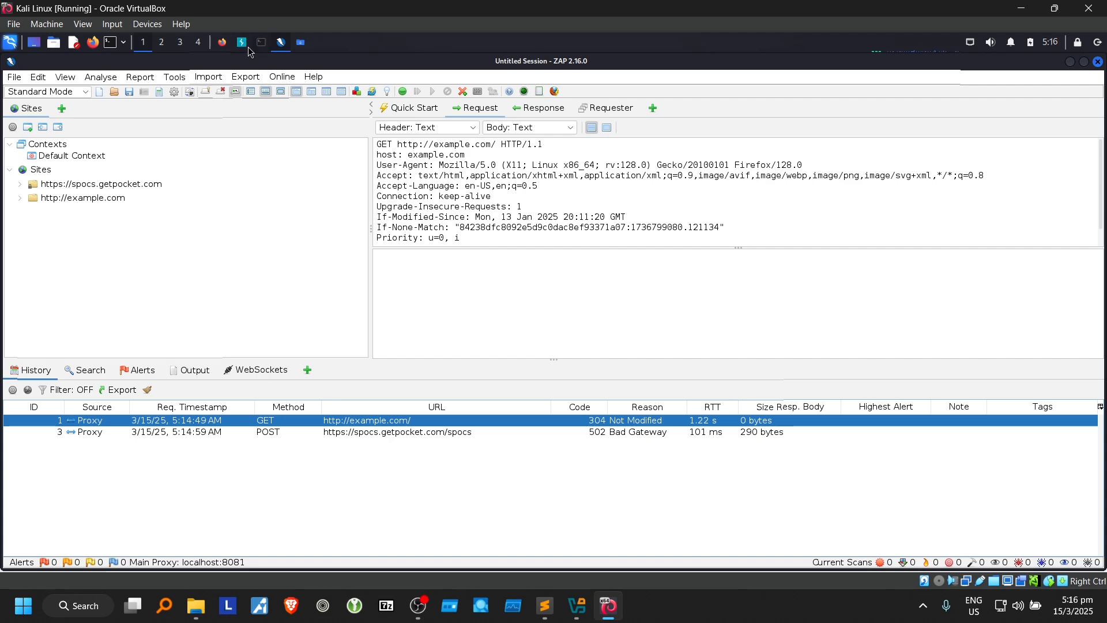
{"action": "left_click", "coordinate": [173, 93]}
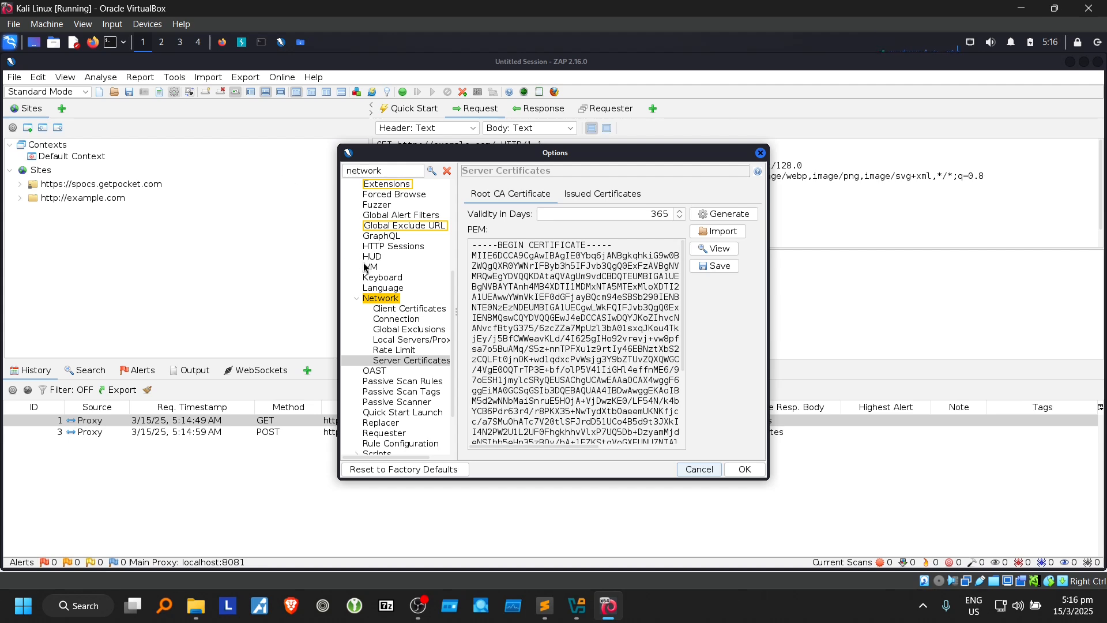
{"action": "left_click", "coordinate": [384, 299]}
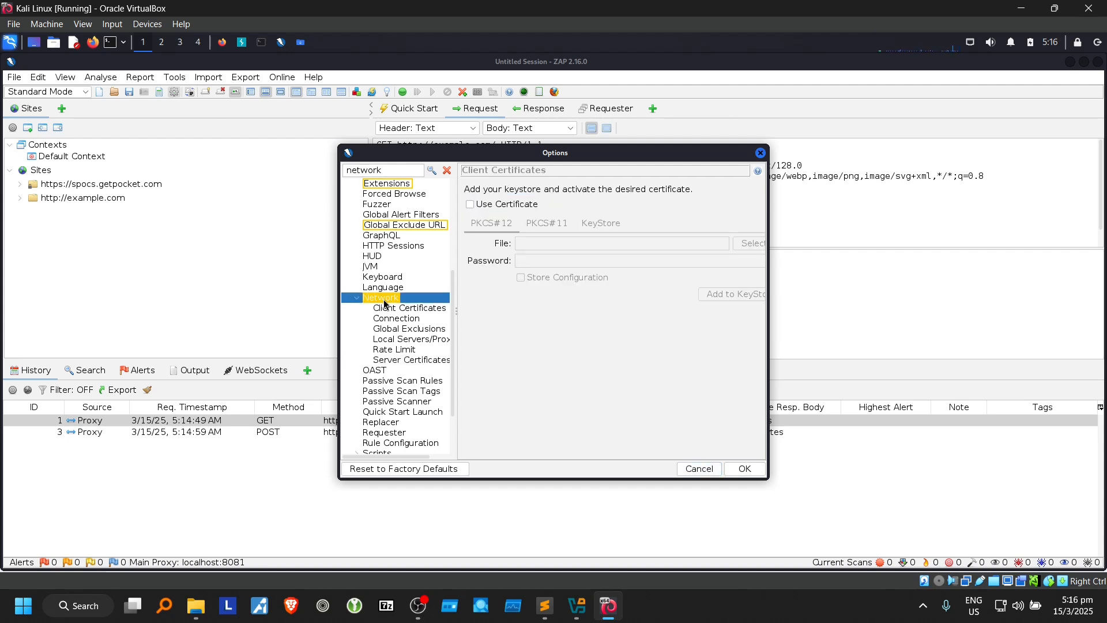
{"action": "left_click", "coordinate": [700, 468]}
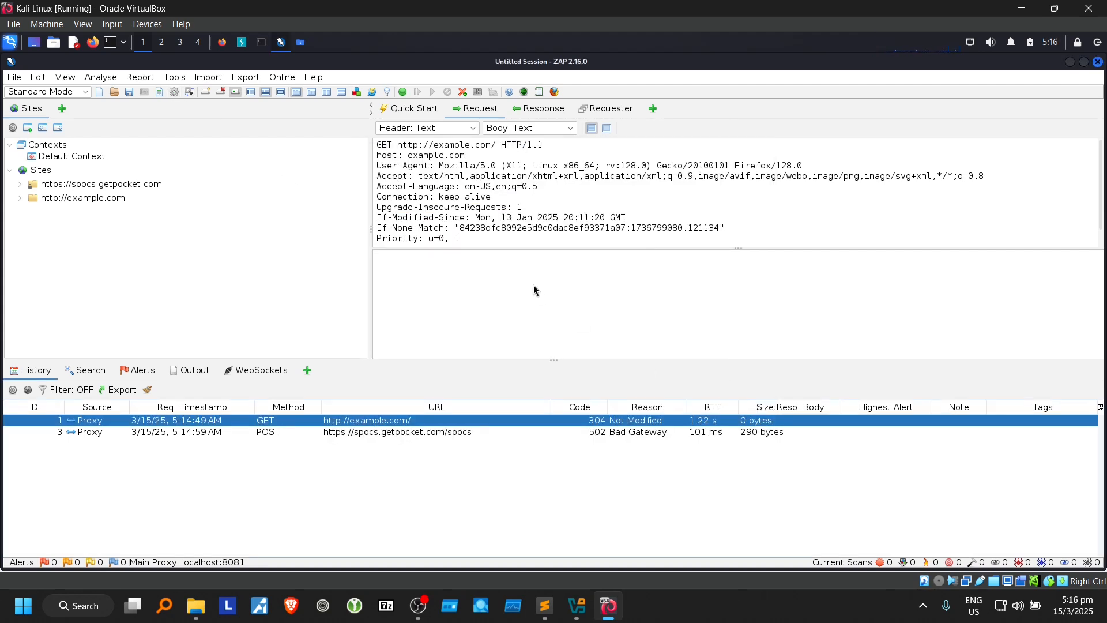
{"action": "left_click", "coordinate": [219, 45]}
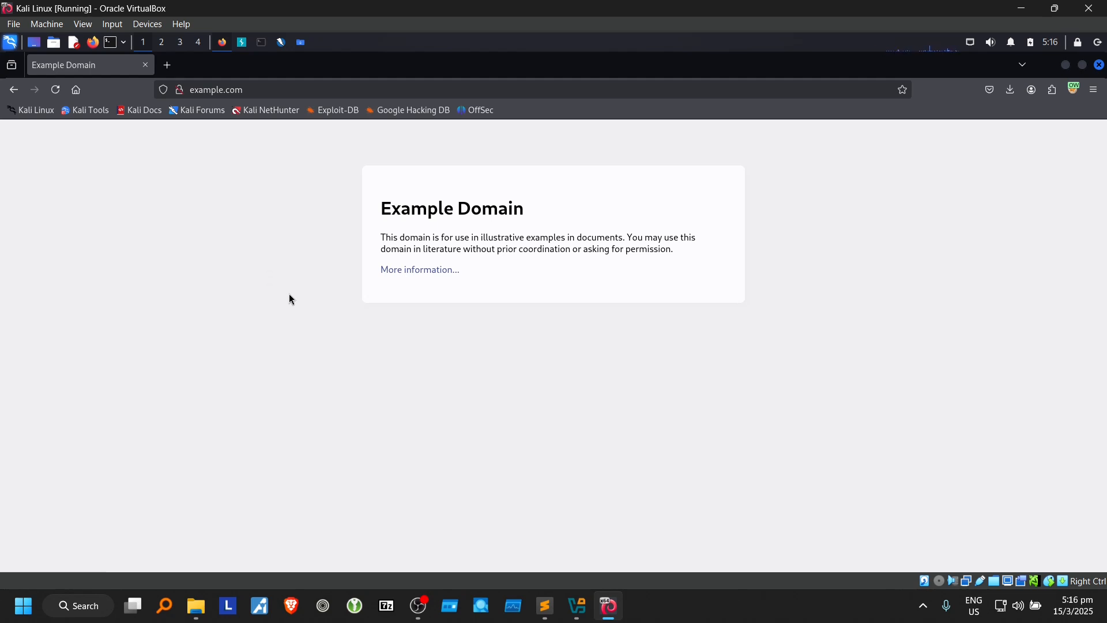
{"action": "left_click", "coordinate": [387, 92]}
{"action": "left_click", "coordinate": [320, 409]}
{"action": "left_click", "coordinate": [282, 44]}
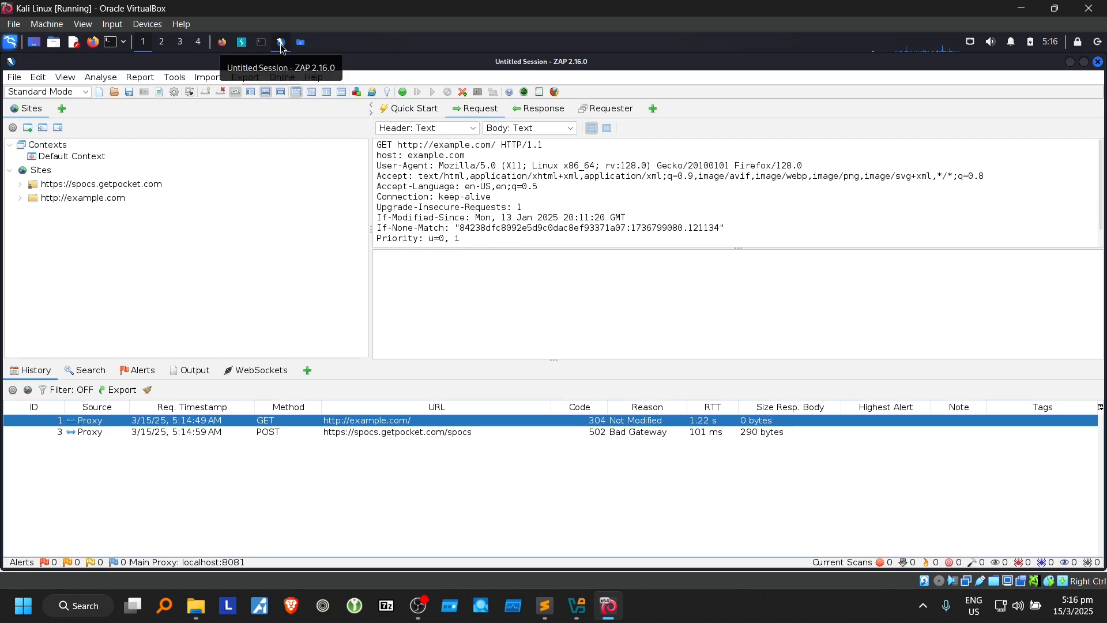
{"action": "left_click", "coordinate": [242, 43]}
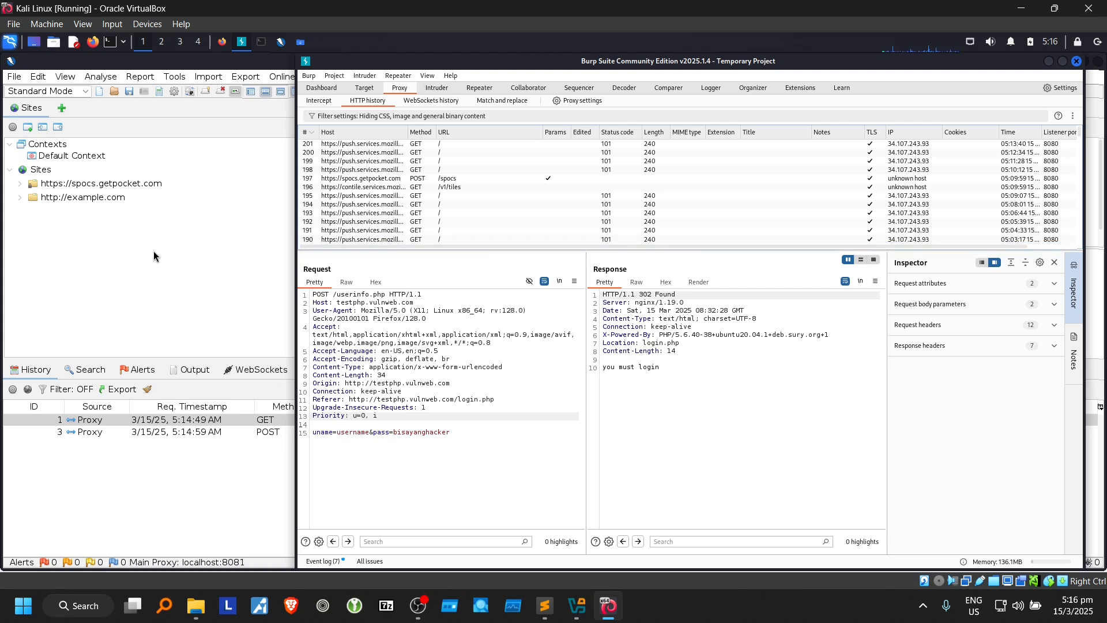
{"action": "left_click", "coordinate": [222, 42]}
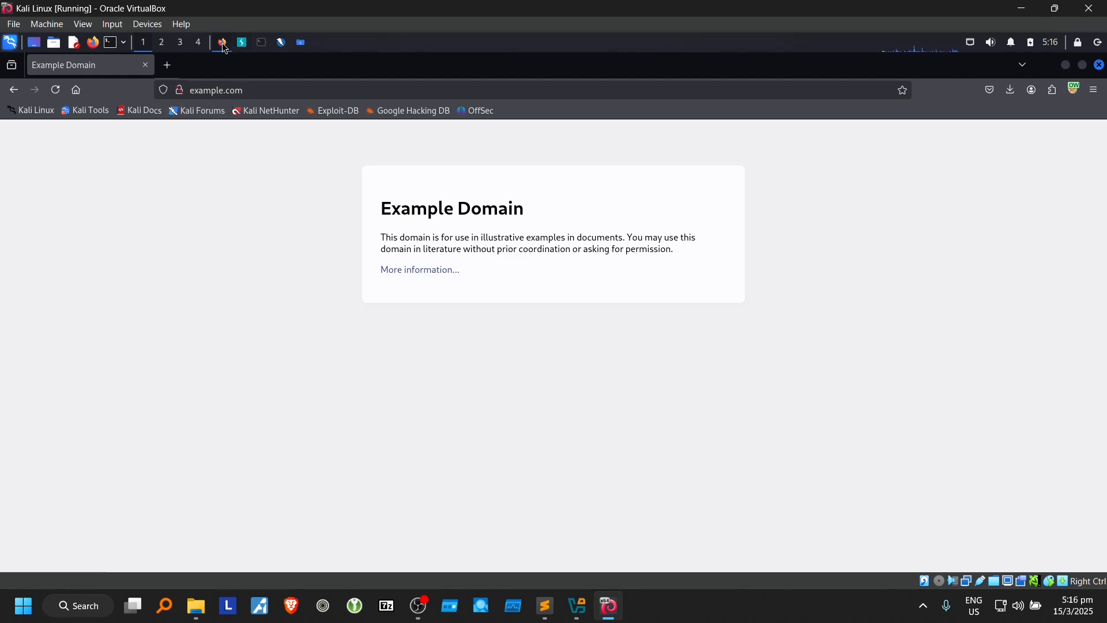
{"action": "left_click", "coordinate": [281, 43]}
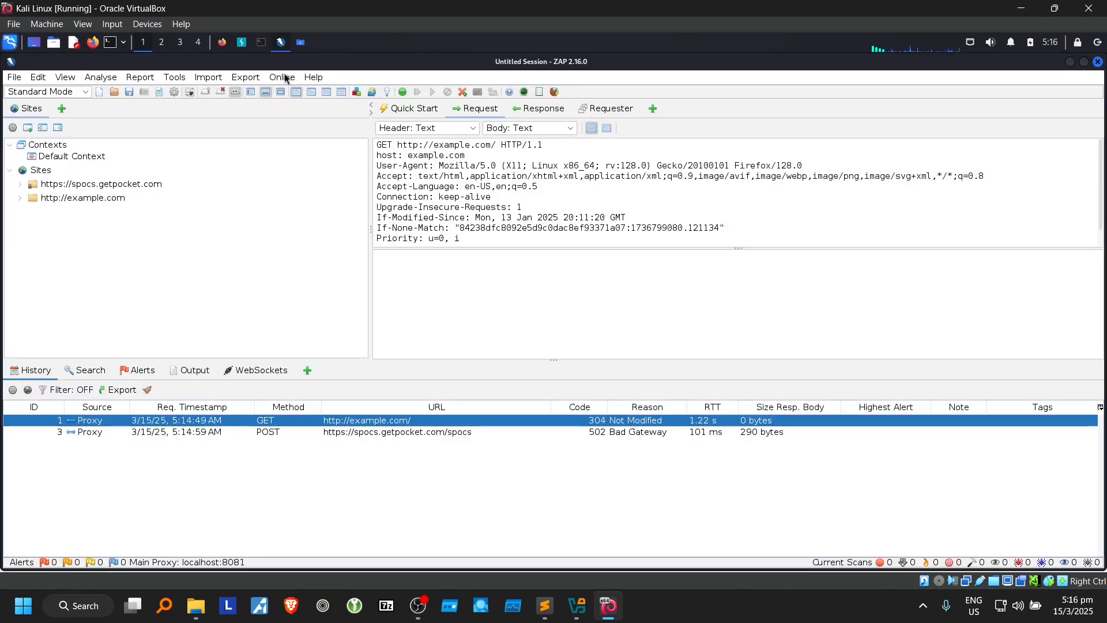
Step: Enable the HTTP proxy in ZAP's network connection options and set its host to 127.0.01
{"action": "left_click", "coordinate": [174, 92]}
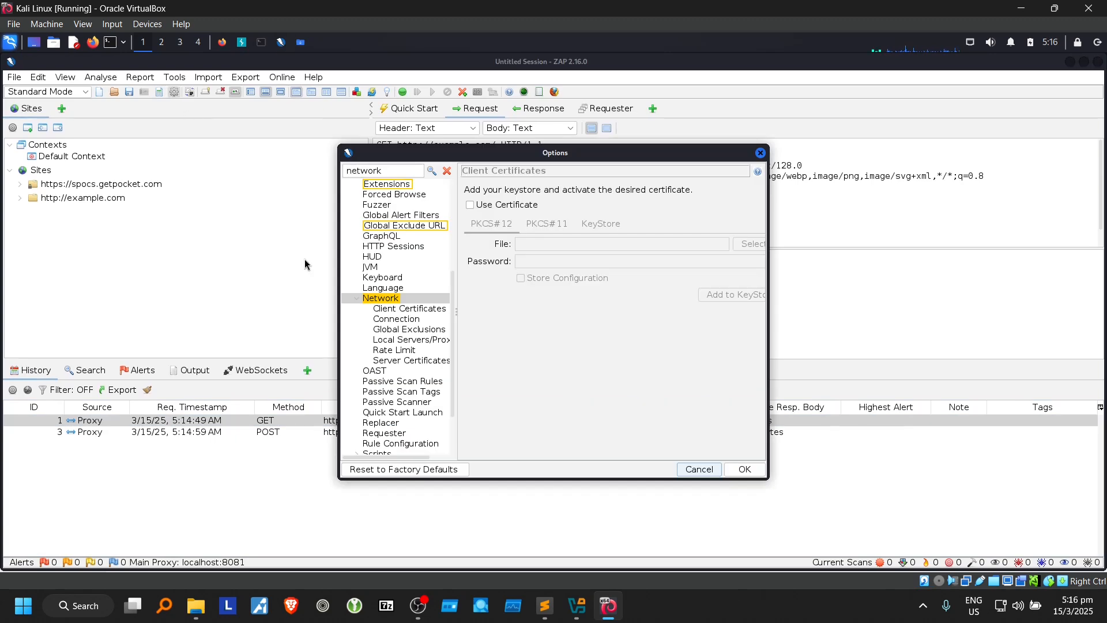
{"action": "left_click", "coordinate": [383, 287]}
{"action": "left_click", "coordinate": [403, 308]}
{"action": "left_click", "coordinate": [389, 319]}
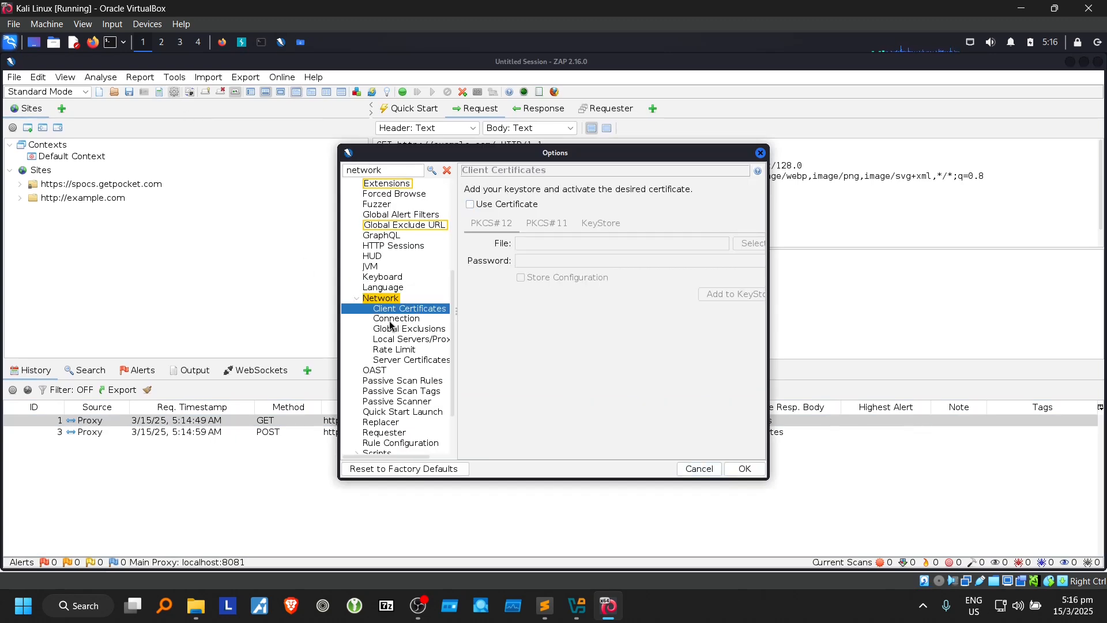
{"action": "left_click", "coordinate": [536, 194]}
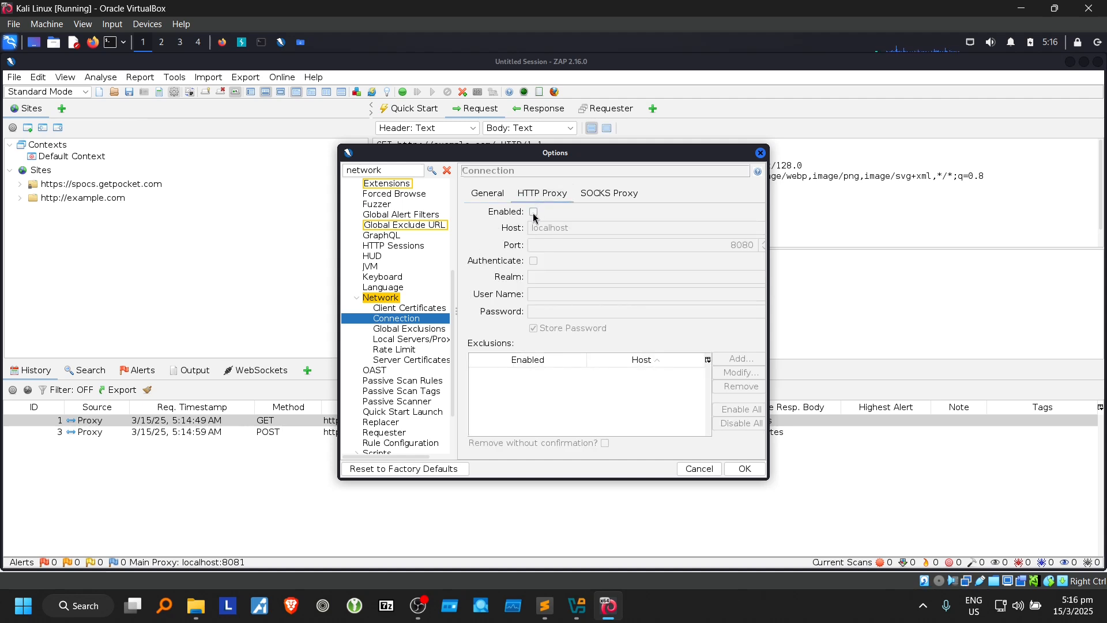
{"action": "left_click", "coordinate": [534, 212]}
{"action": "double_click", "coordinate": [586, 228]}
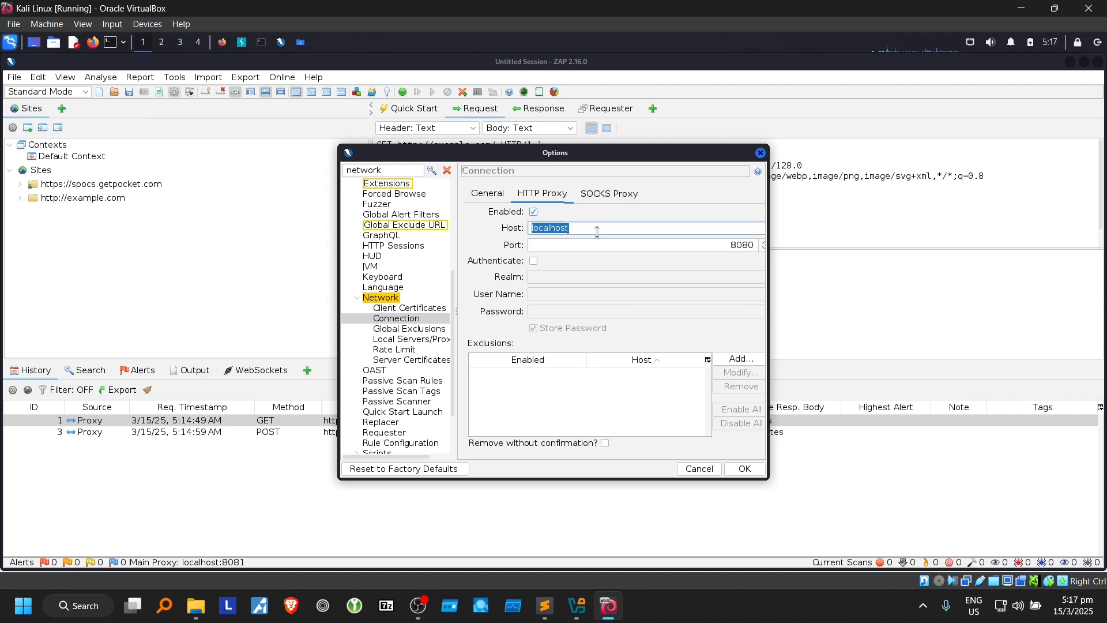
{"action": "type", "text": "127.0.01"}
{"action": "key", "text": "Tab"}
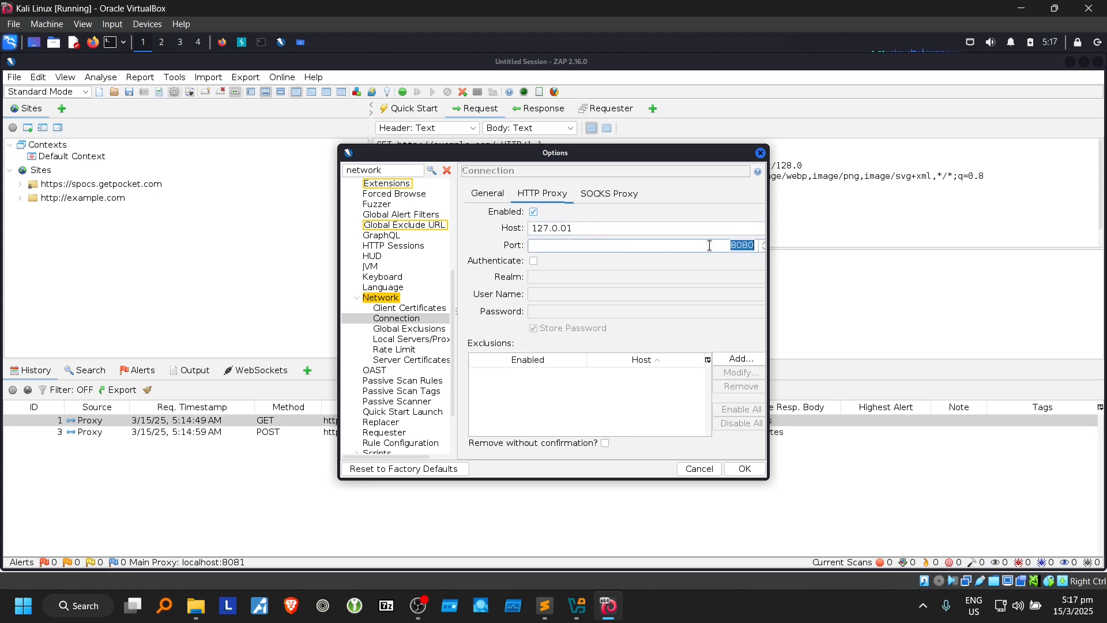
{"action": "left_click_drag", "start_coordinate": [712, 246], "coordinate": [759, 252]}
{"action": "double_click", "coordinate": [740, 245]}
Step: Switch to Burp Suite, edit its 127.0.0.1:8080 proxy listener and enter 9999 as the port to bind to
{"action": "left_click", "coordinate": [242, 42]}
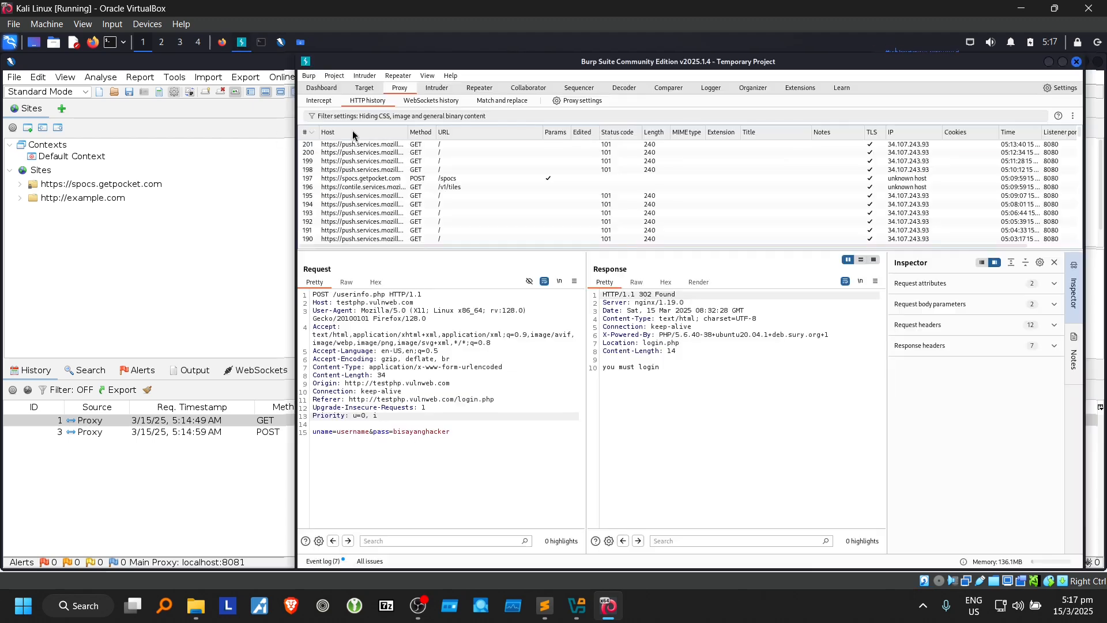
{"action": "left_click", "coordinate": [577, 101]}
{"action": "left_click", "coordinate": [464, 217]}
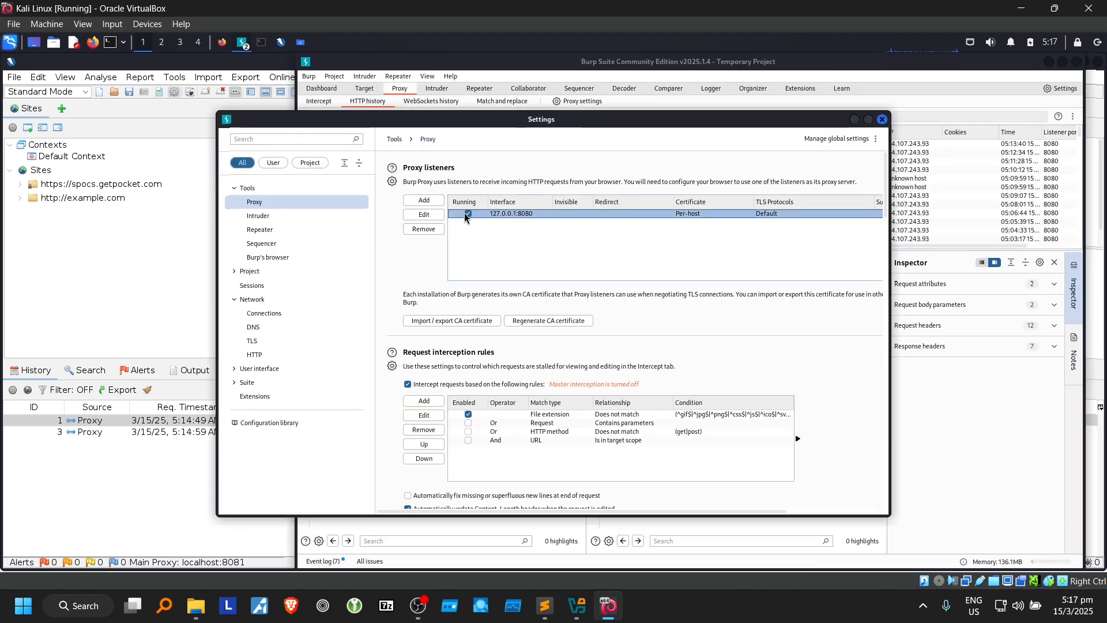
{"action": "left_click", "coordinate": [424, 214]}
{"action": "left_click", "coordinate": [453, 245]}
{"action": "double_click", "coordinate": [452, 243]}
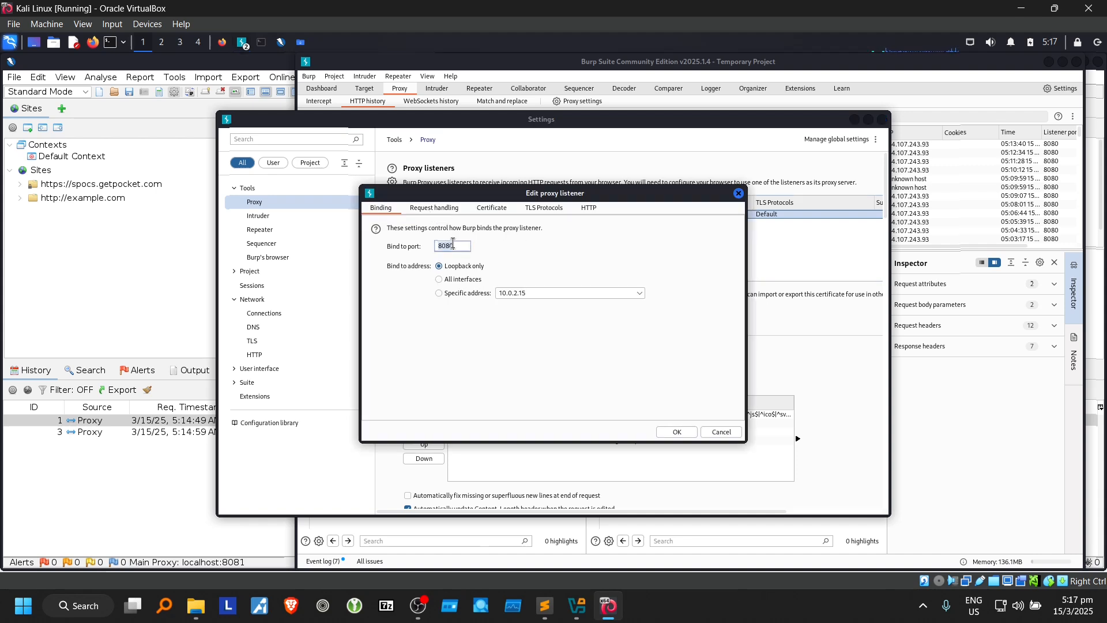
{"action": "type", "text": "9999"}
{"action": "left_click_drag", "start_coordinate": [467, 247], "coordinate": [374, 238]}
Step: Return to ZAP, set the HTTP proxy port to 9999 and switch to Firefox
{"action": "left_click", "coordinate": [280, 42]}
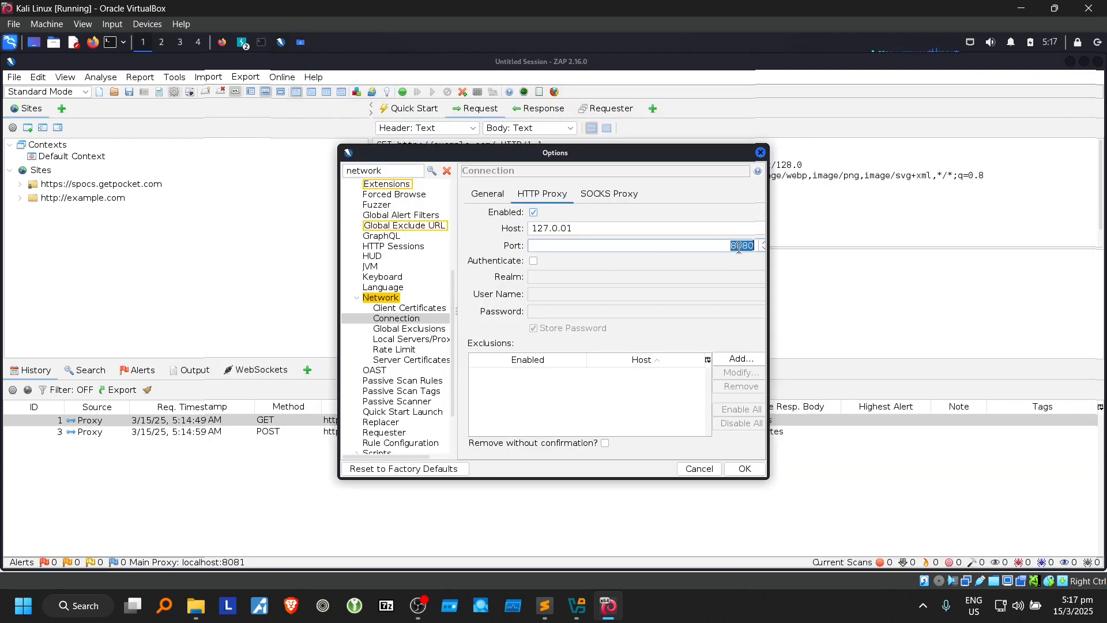
{"action": "type", "text": "9999"}
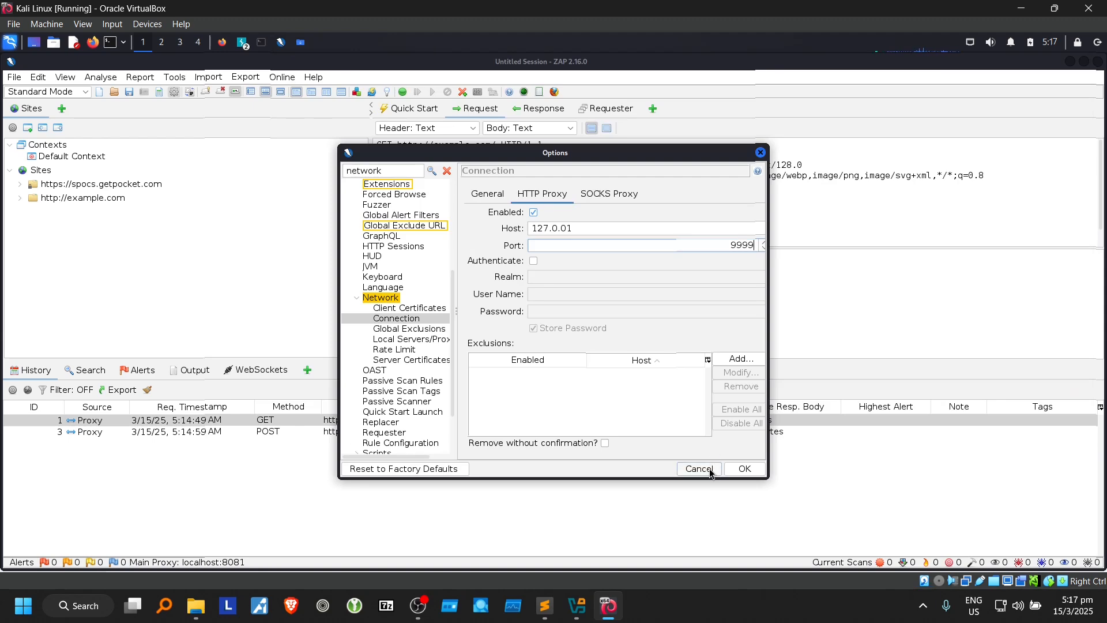
{"action": "left_click", "coordinate": [222, 43]}
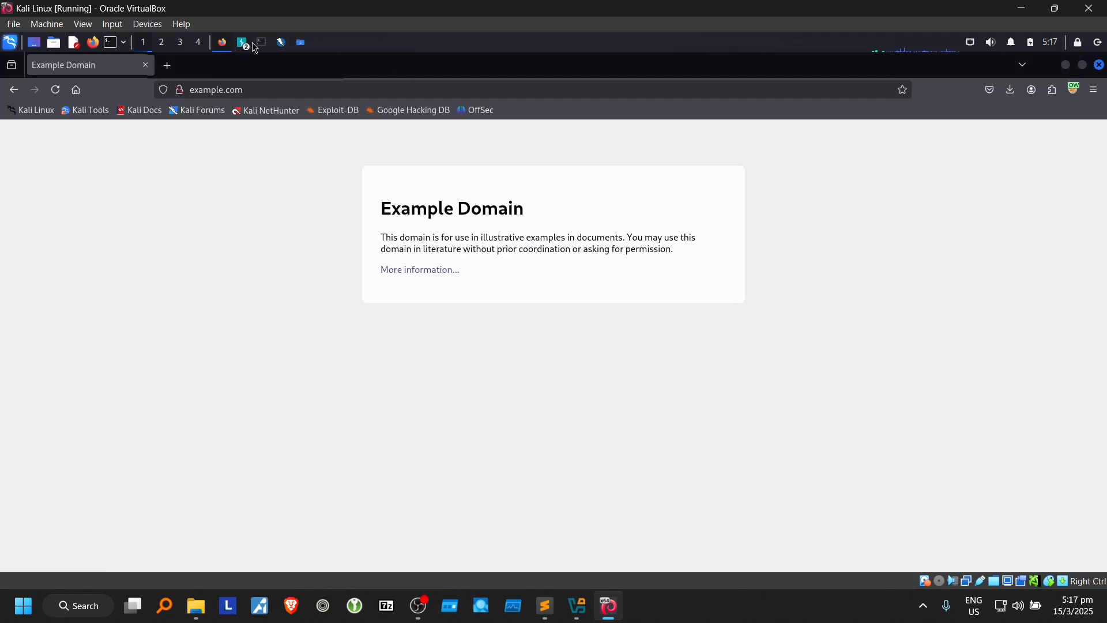
Step: Switch back to ZAP, set the HTTP proxy port to 8080 and close the Options dialog
{"action": "left_click", "coordinate": [280, 42]}
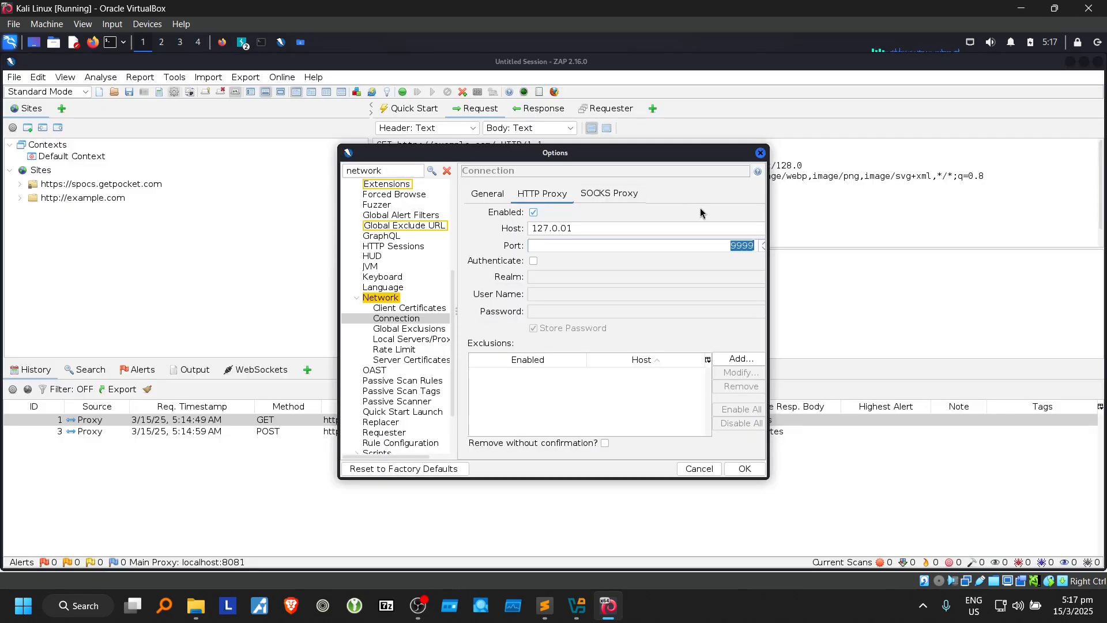
{"action": "double_click", "coordinate": [742, 246]}
{"action": "type", "text": "8080"}
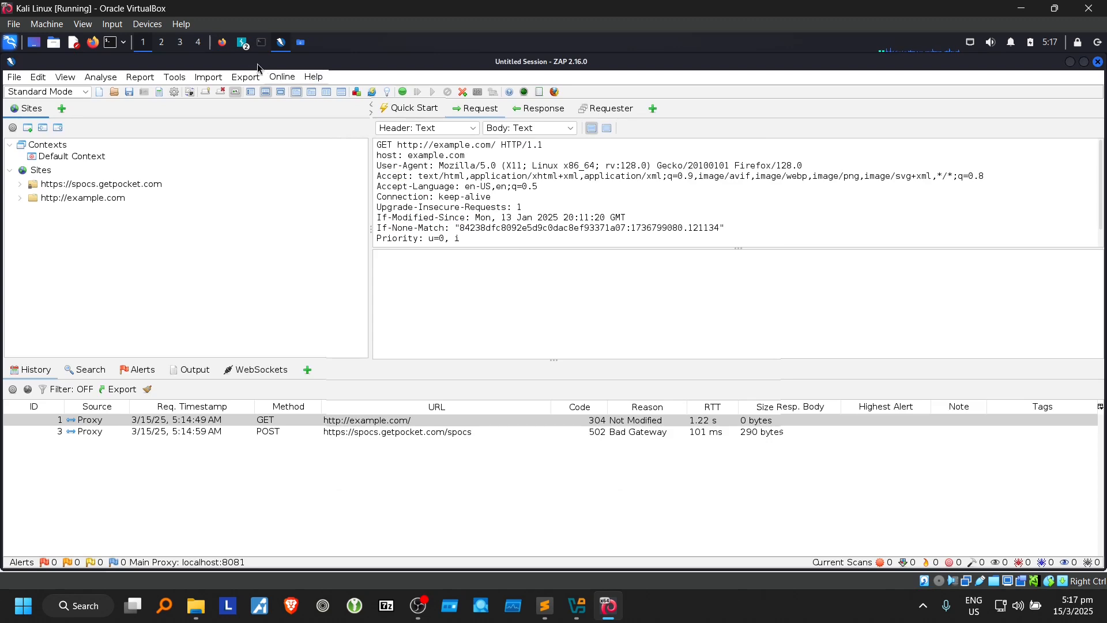
Step: Switch to Burp Suite, set the edited proxy listener's bind port to 8080, confirm it and close the settings window
{"action": "left_click", "coordinate": [241, 43]}
{"action": "left_click", "coordinate": [260, 78]}
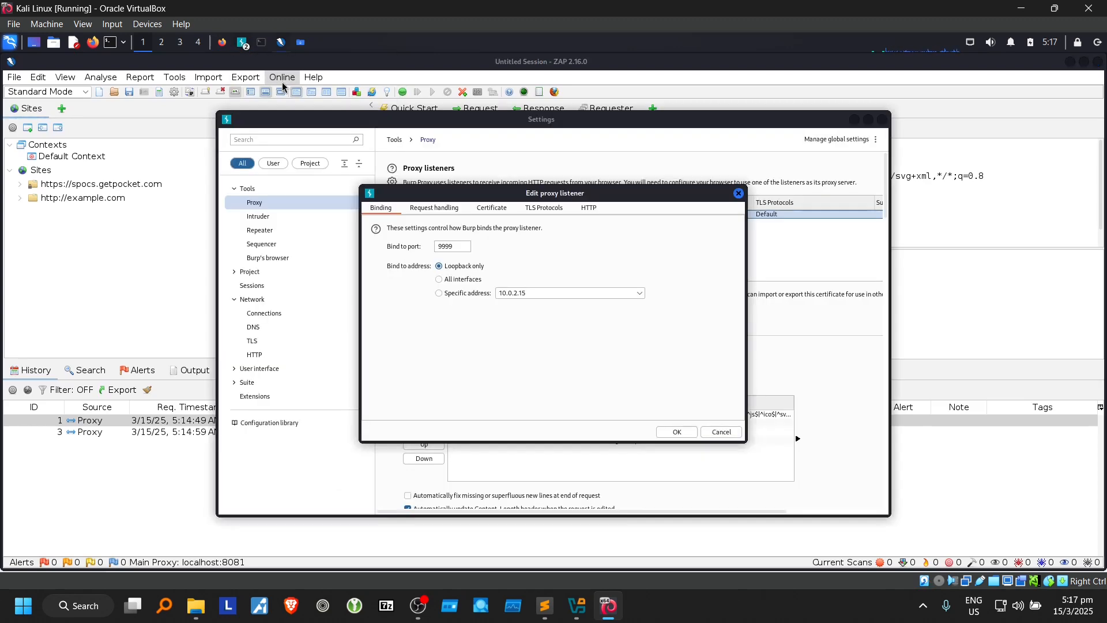
{"action": "type", "text": "8080"}
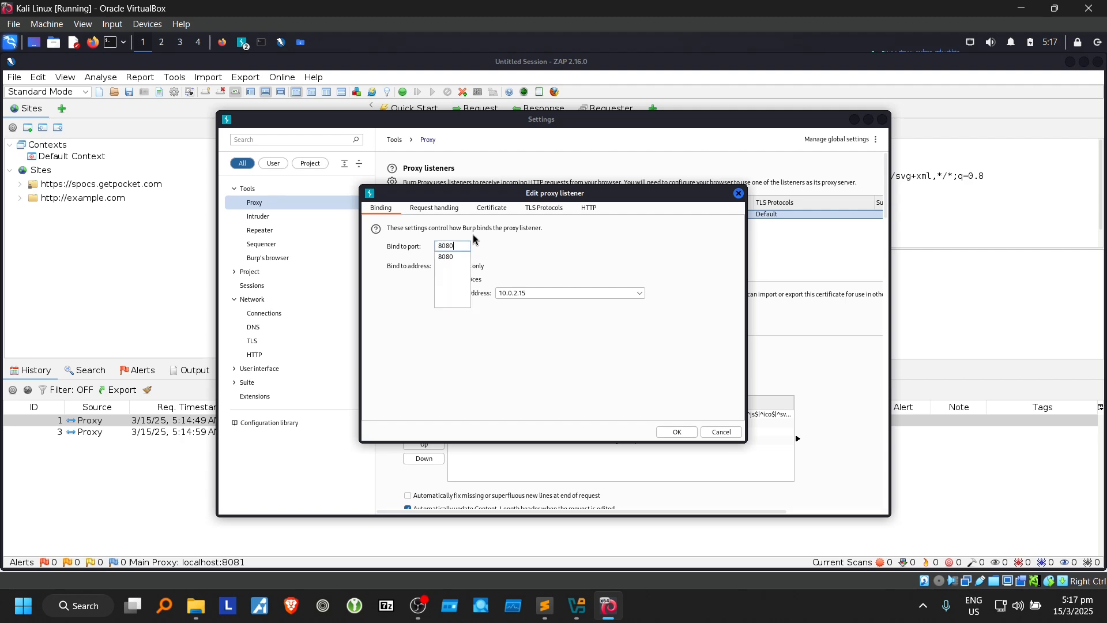
{"action": "left_click", "coordinate": [678, 432]}
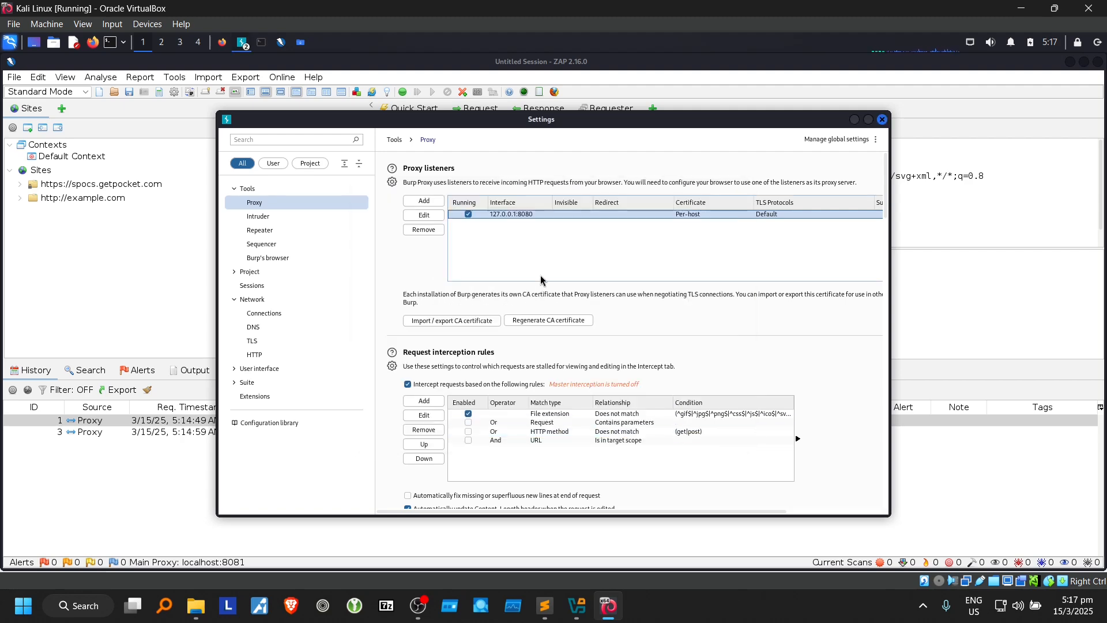
{"action": "left_click", "coordinate": [883, 120]}
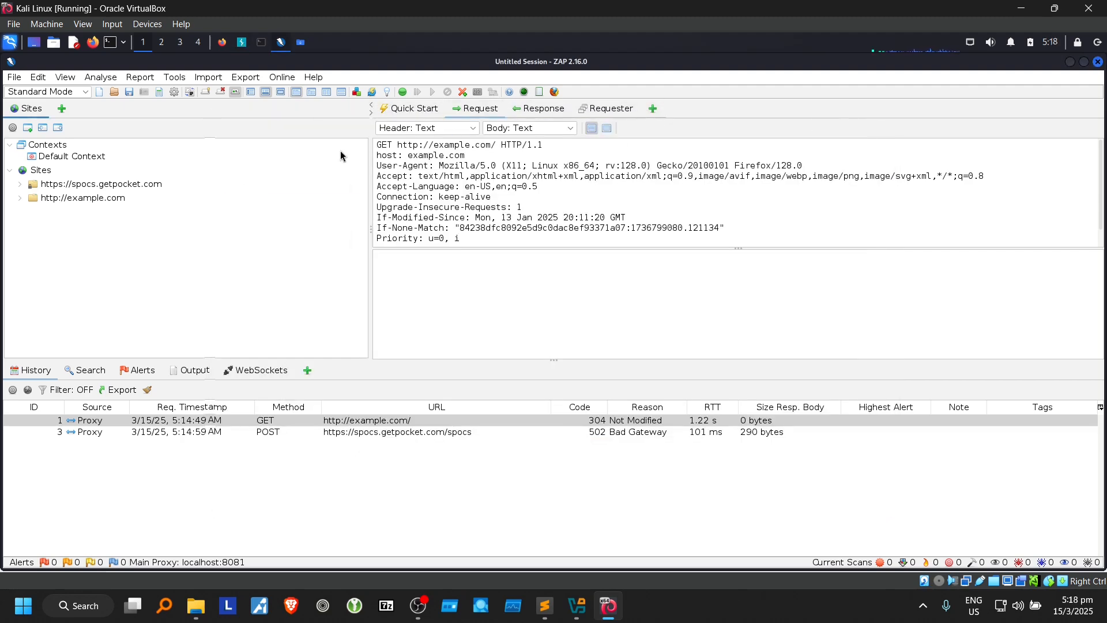
{"action": "left_click", "coordinate": [221, 43]}
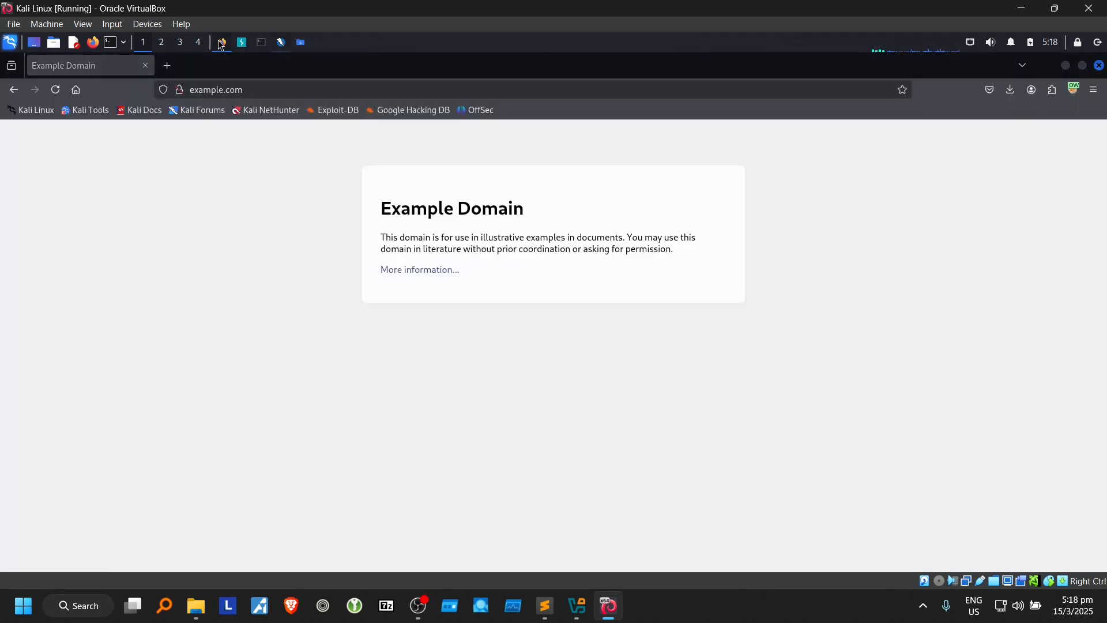
{"action": "left_click", "coordinate": [221, 90]}
{"action": "left_click", "coordinate": [284, 43]}
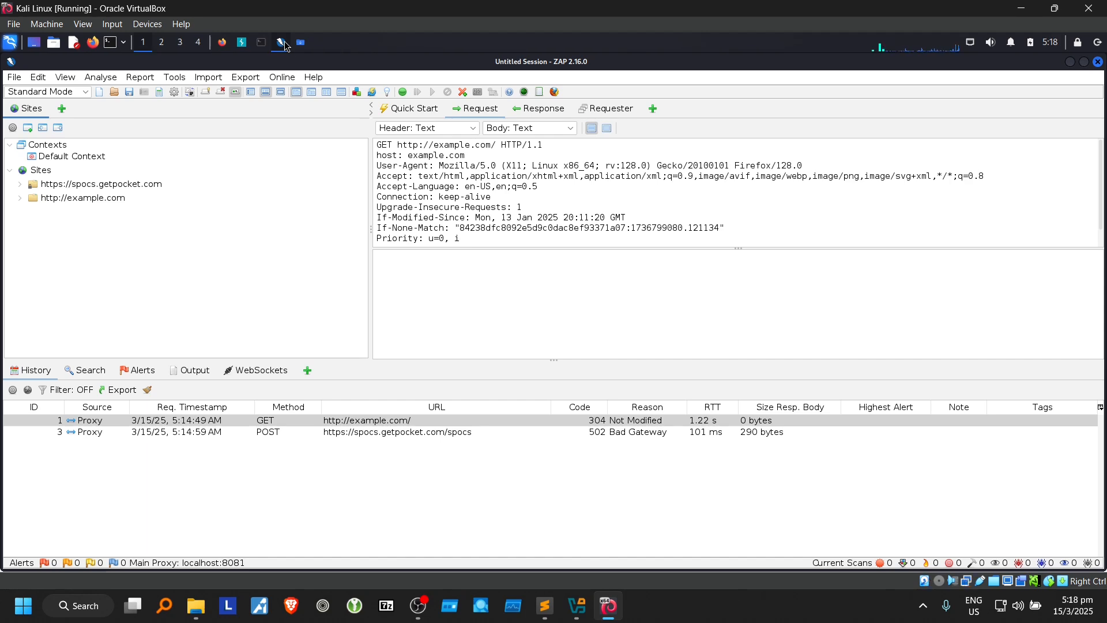
{"action": "left_click", "coordinate": [256, 431]}
{"action": "left_click", "coordinate": [257, 422]}
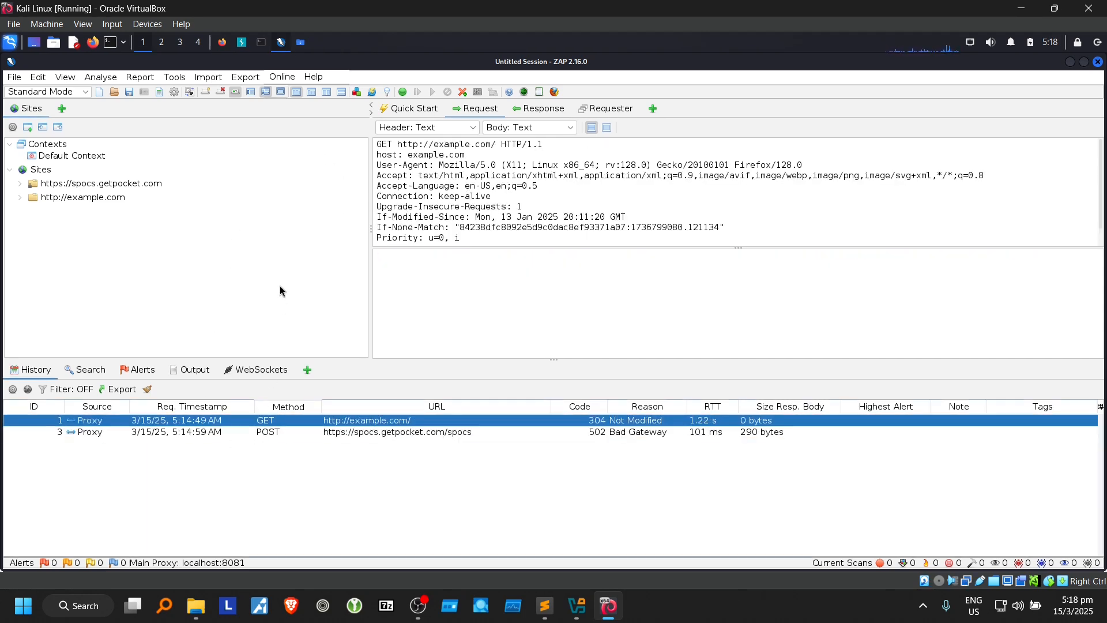
Step: Switch to Firefox, search for acunetix vulnweb and open the Login page result of testphp.vulnweb.com
{"action": "left_click", "coordinate": [222, 42]}
{"action": "left_click", "coordinate": [263, 89]}
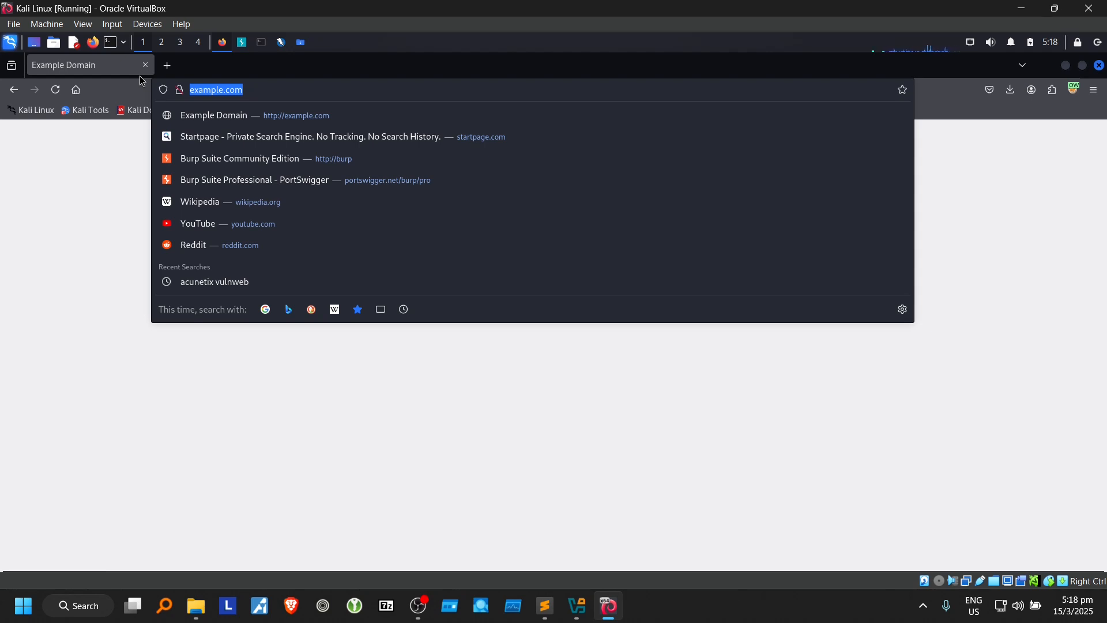
{"action": "type", "text": "acu"}
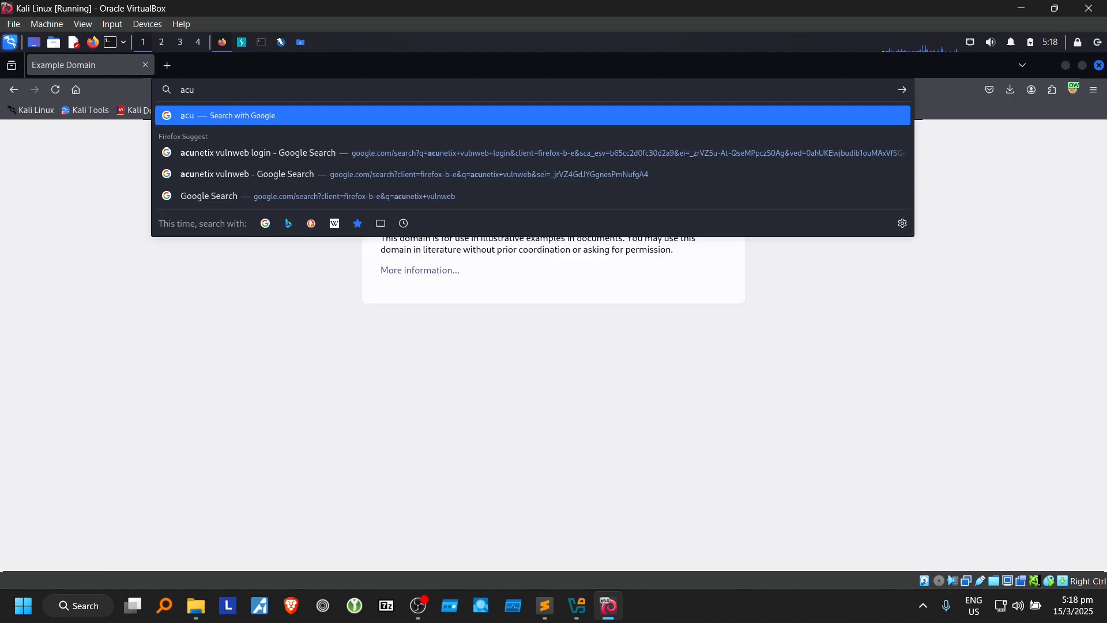
{"action": "type", "text": "n"}
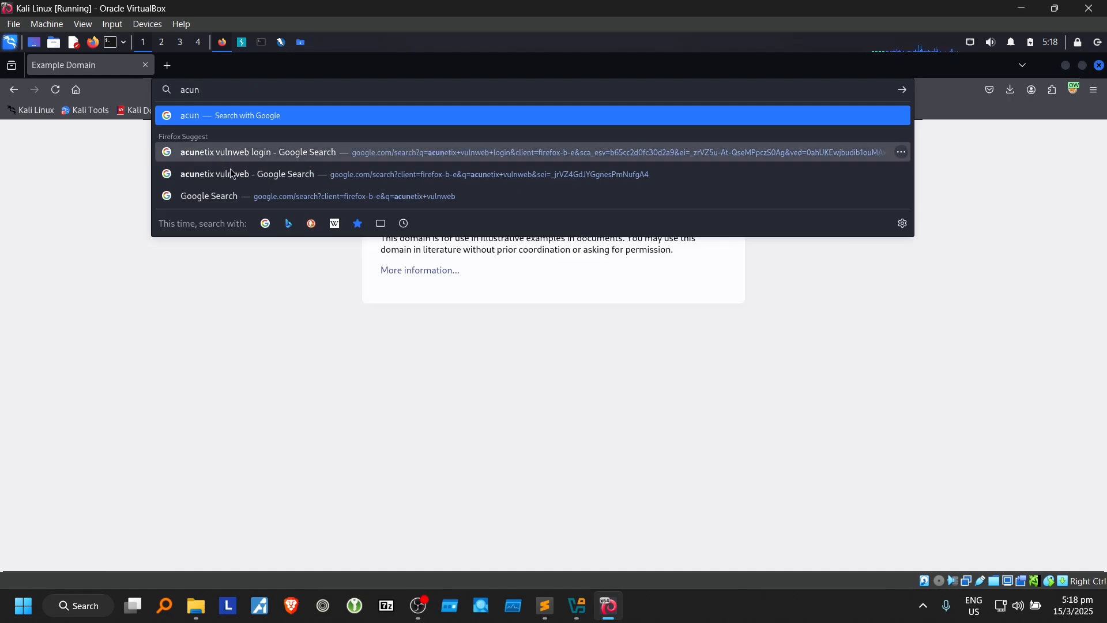
{"action": "left_click", "coordinate": [285, 205]}
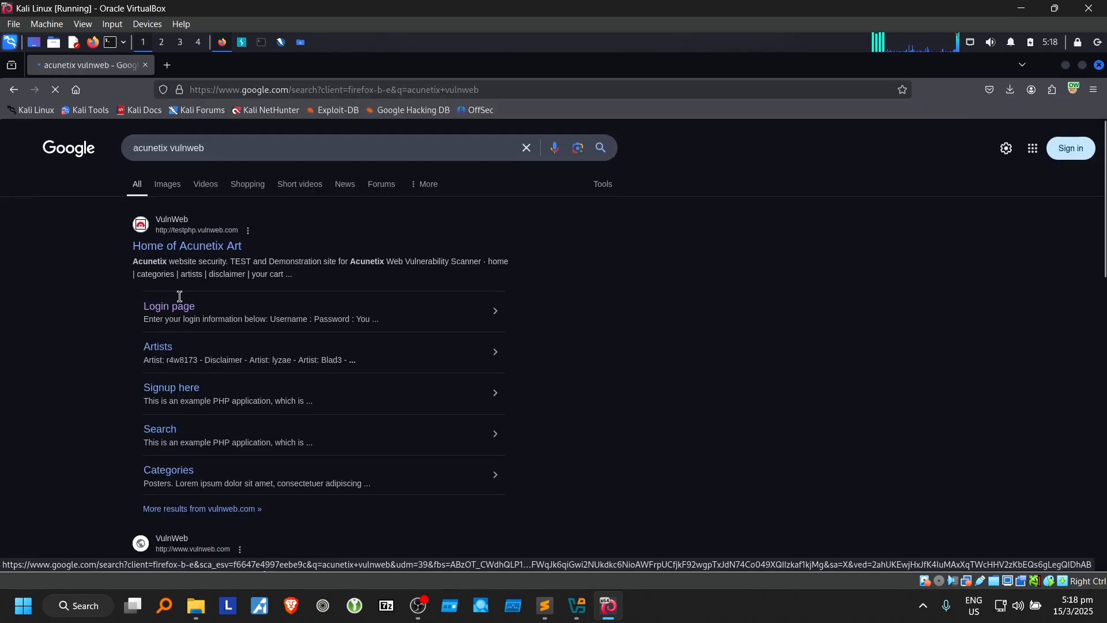
{"action": "left_click", "coordinate": [173, 312]}
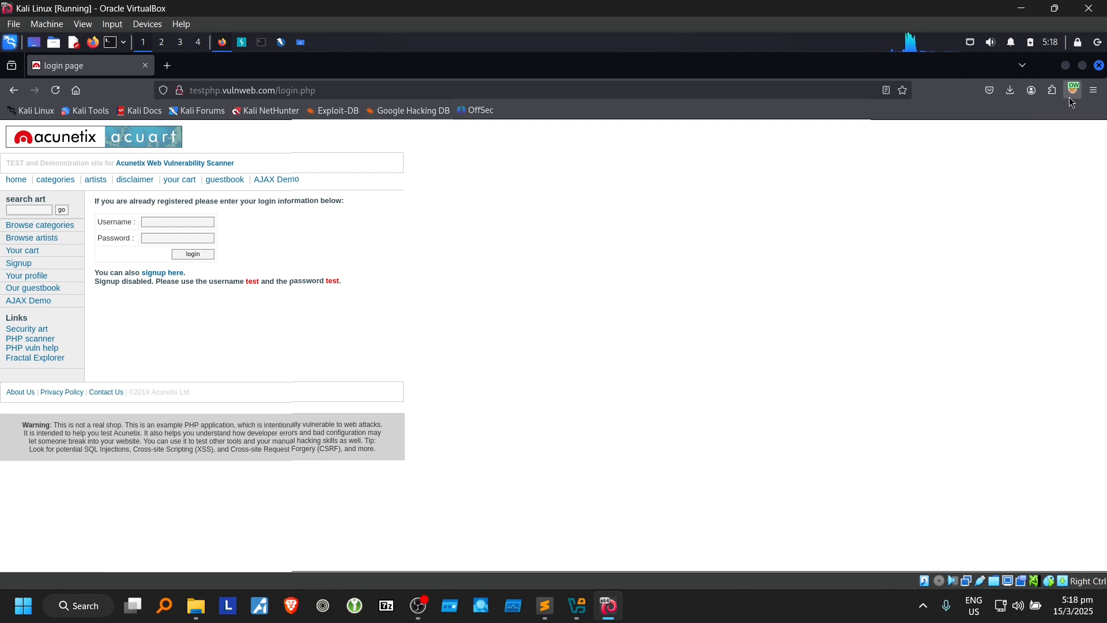
Step: Check which proxy is active in FoxyProxy and close its popup
{"action": "left_click", "coordinate": [1073, 92]}
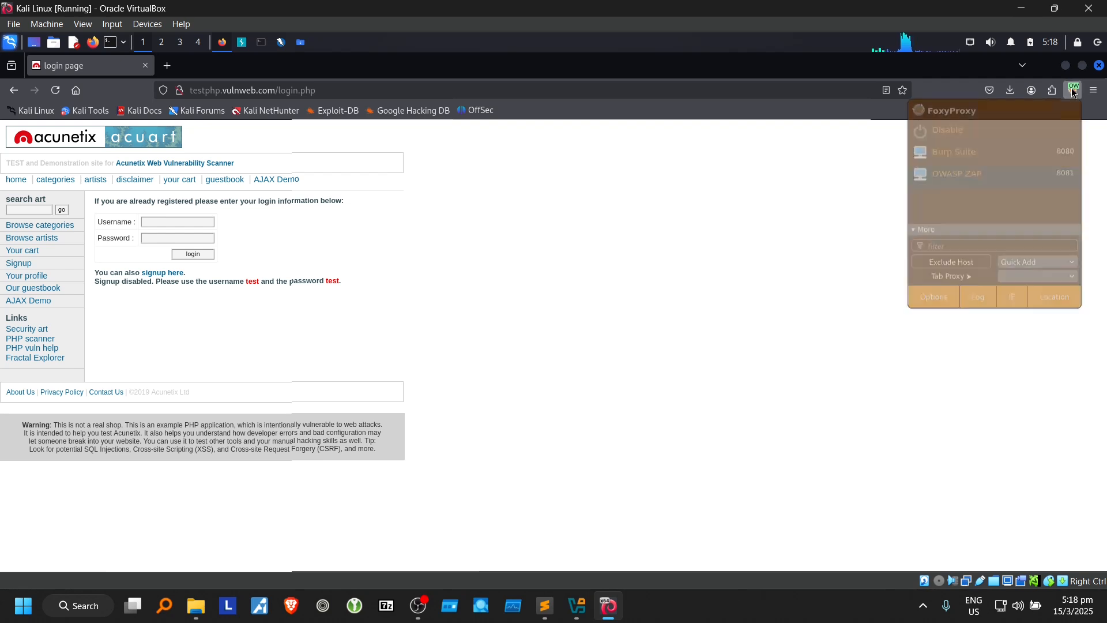
{"action": "left_click", "coordinate": [795, 114]}
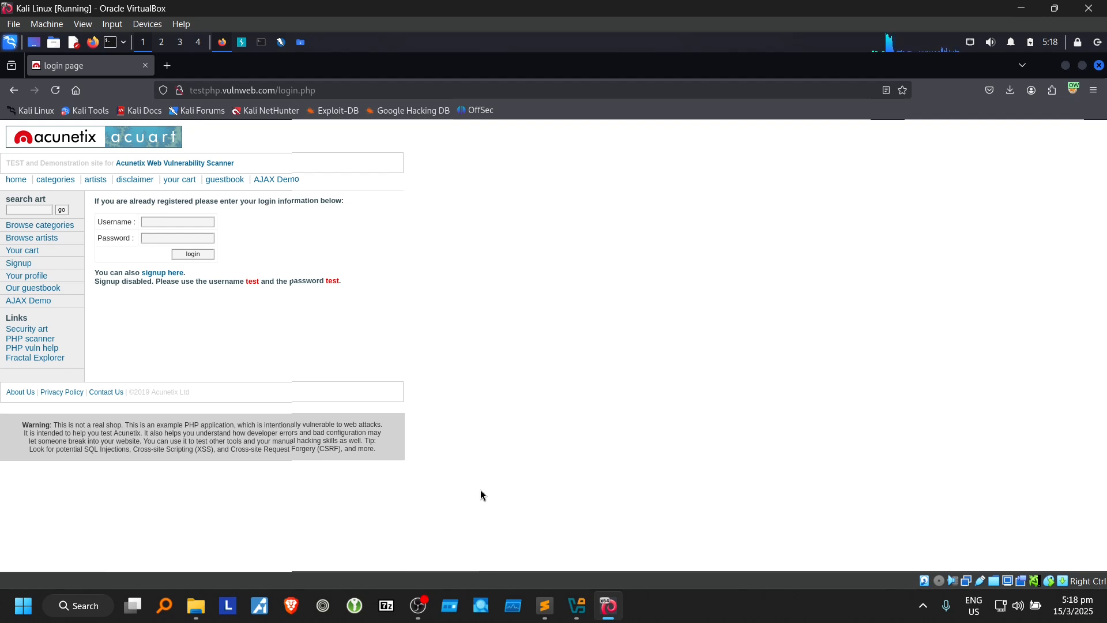
{"action": "left_click_drag", "start_coordinate": [480, 490], "coordinate": [443, 446]}
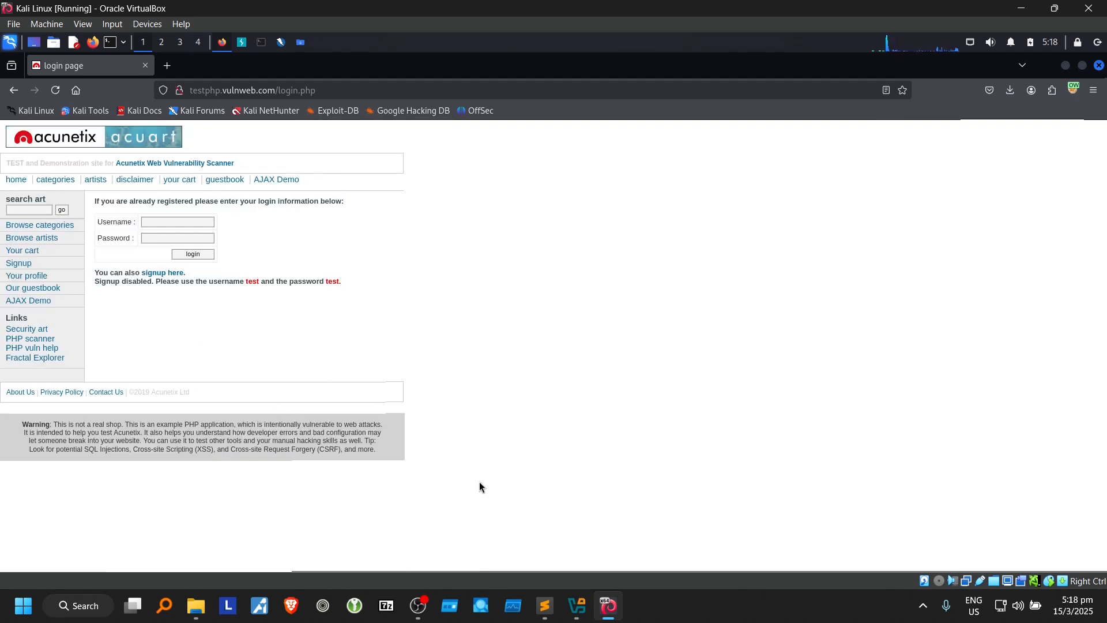
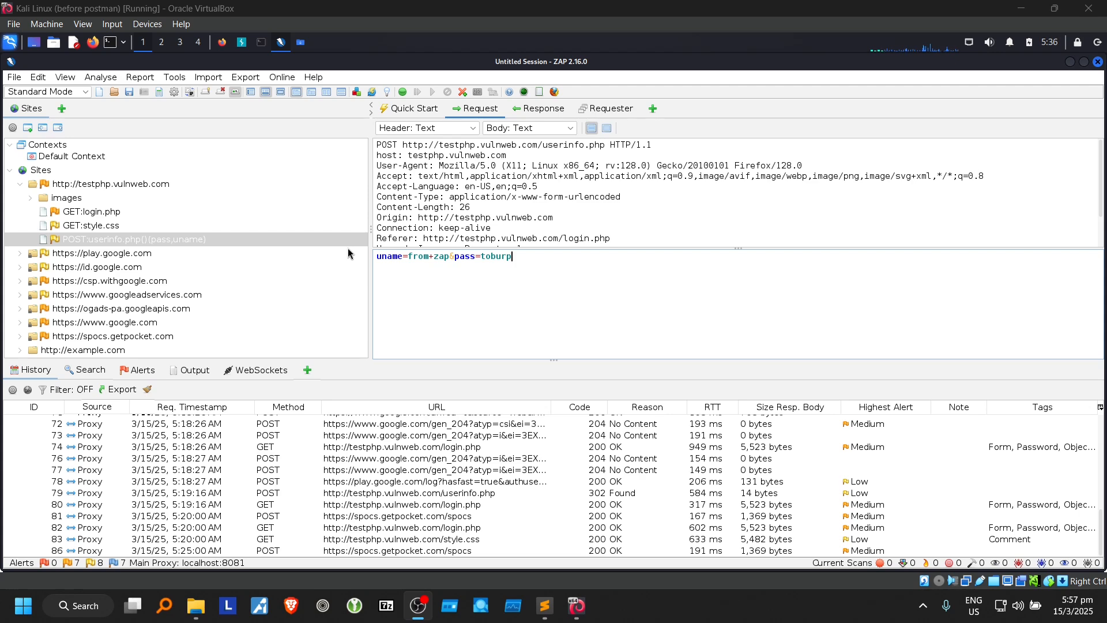
Step: Switch to the terminal and extract postman-linux-x64.tar.gz in Downloads with tar -xvf
{"action": "left_click", "coordinate": [261, 44]}
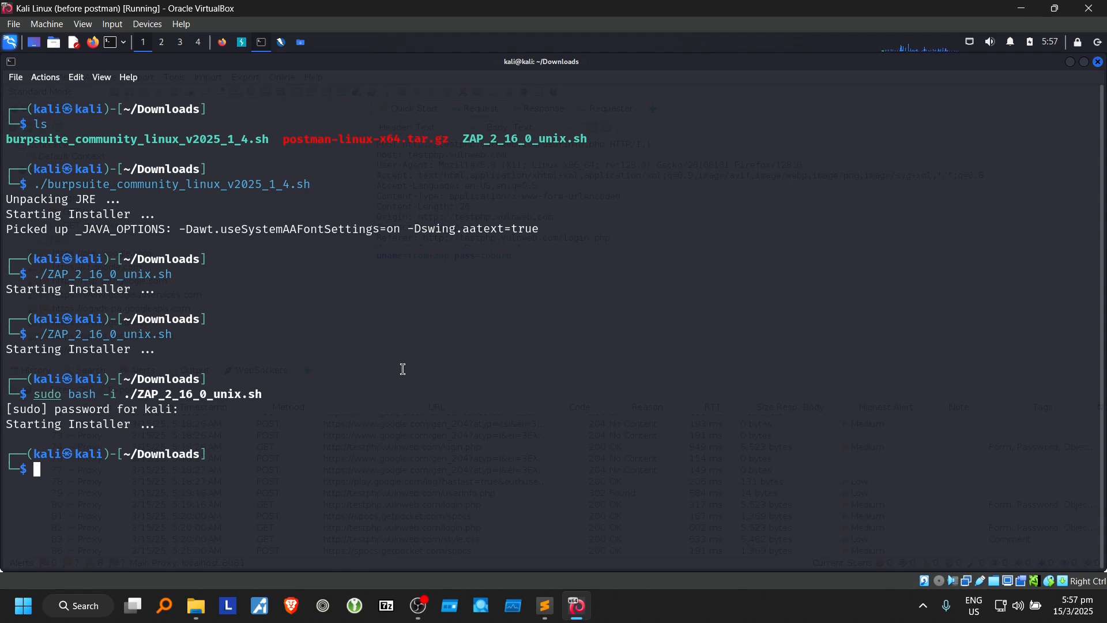
{"action": "type", "text": "tar -xvf pos"}
{"action": "key", "text": "Tab"}
{"action": "key", "text": "Return"}
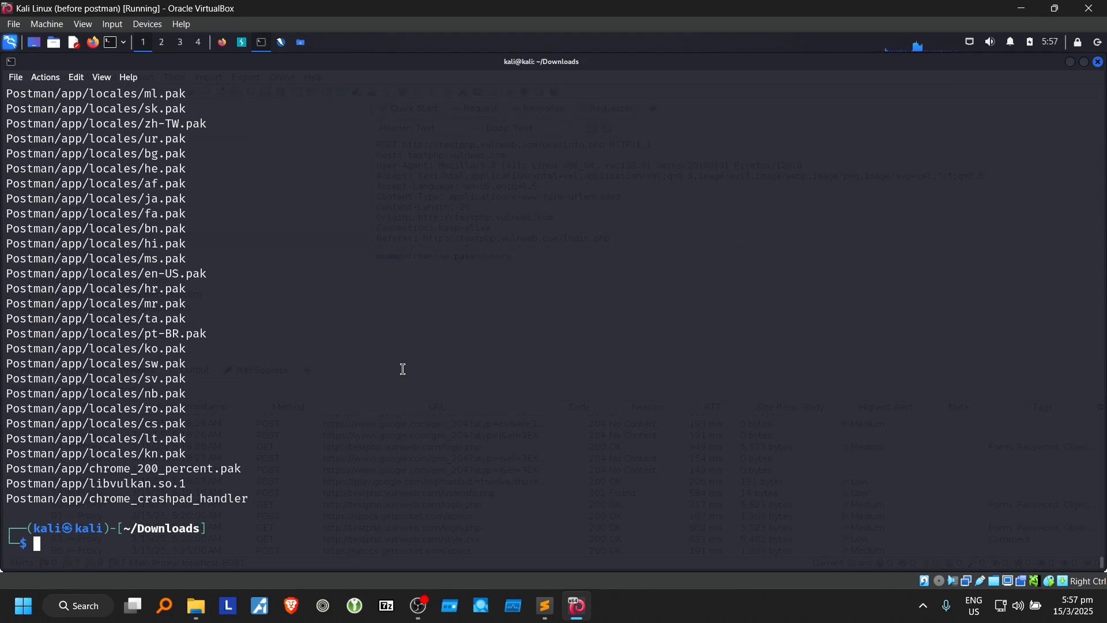
Step: List the Downloads folder, change into the extracted Postman directory and list its contents with ls -la
{"action": "type", "text": "ls"}
{"action": "key", "text": "Return"}
{"action": "type", "text": "cd Postman/"}
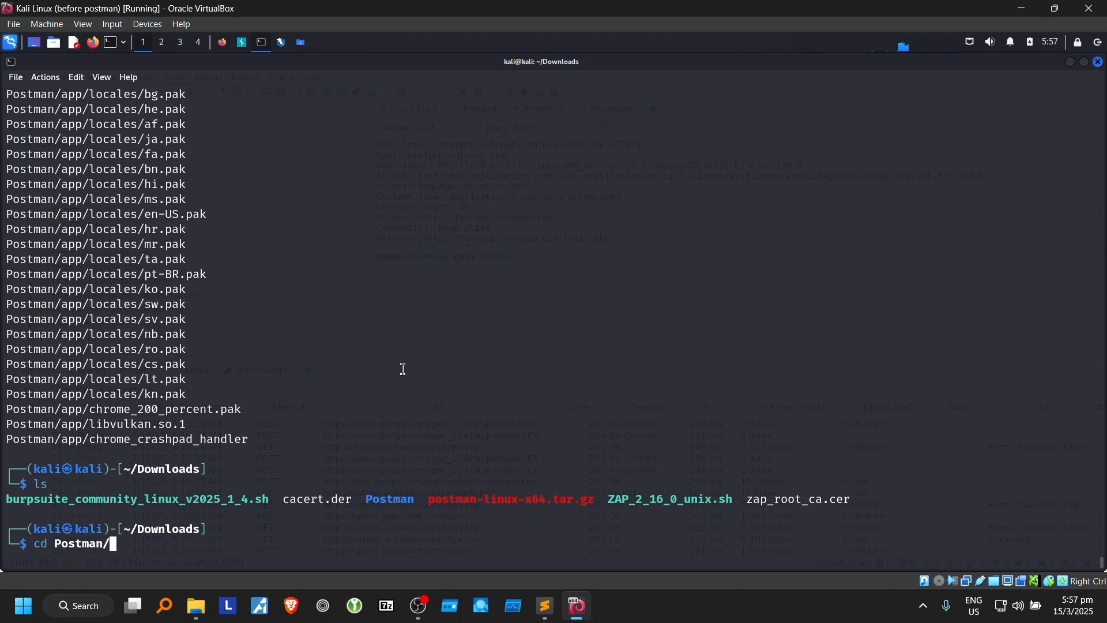
{"action": "key", "text": "Return"}
{"action": "type", "text": "ls -la"}
{"action": "key", "text": "Return"}
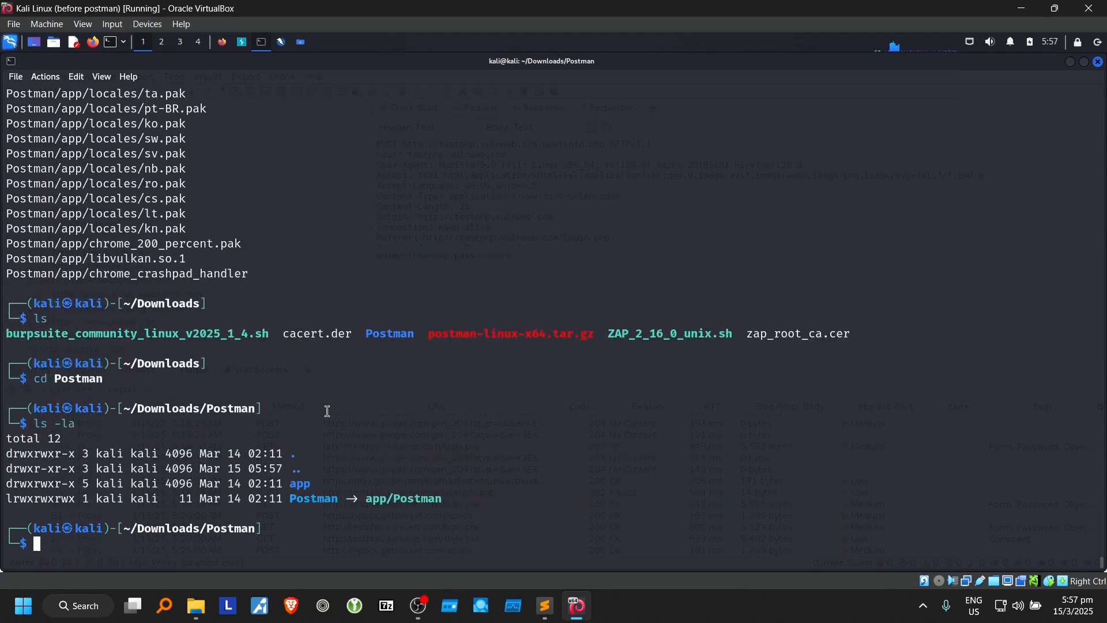
Step: Examine the Postman symbolic link and the app directory entries in the detailed listing
{"action": "double_click", "coordinate": [299, 497]}
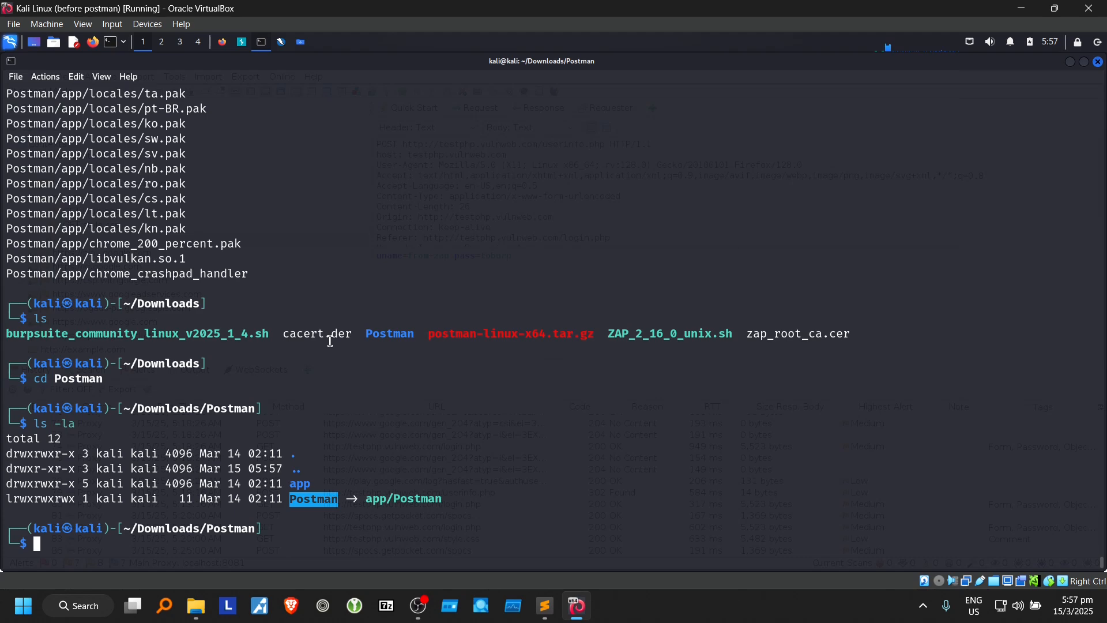
{"action": "left_click", "coordinate": [11, 499]}
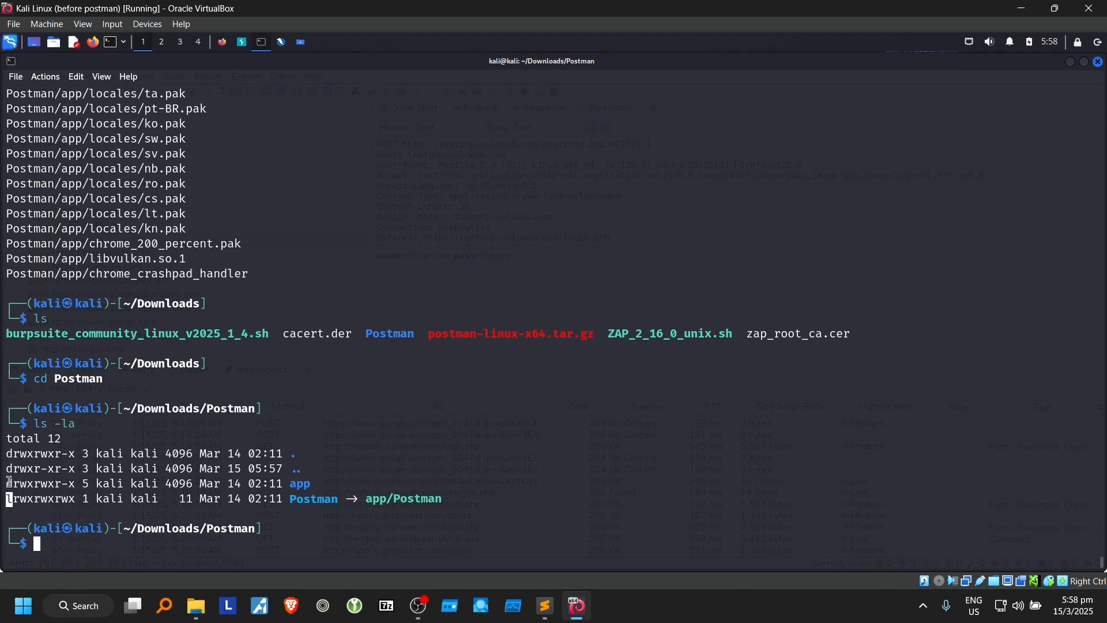
{"action": "left_click", "coordinate": [14, 483]}
{"action": "left_click_drag", "start_coordinate": [14, 483], "coordinate": [7, 483]}
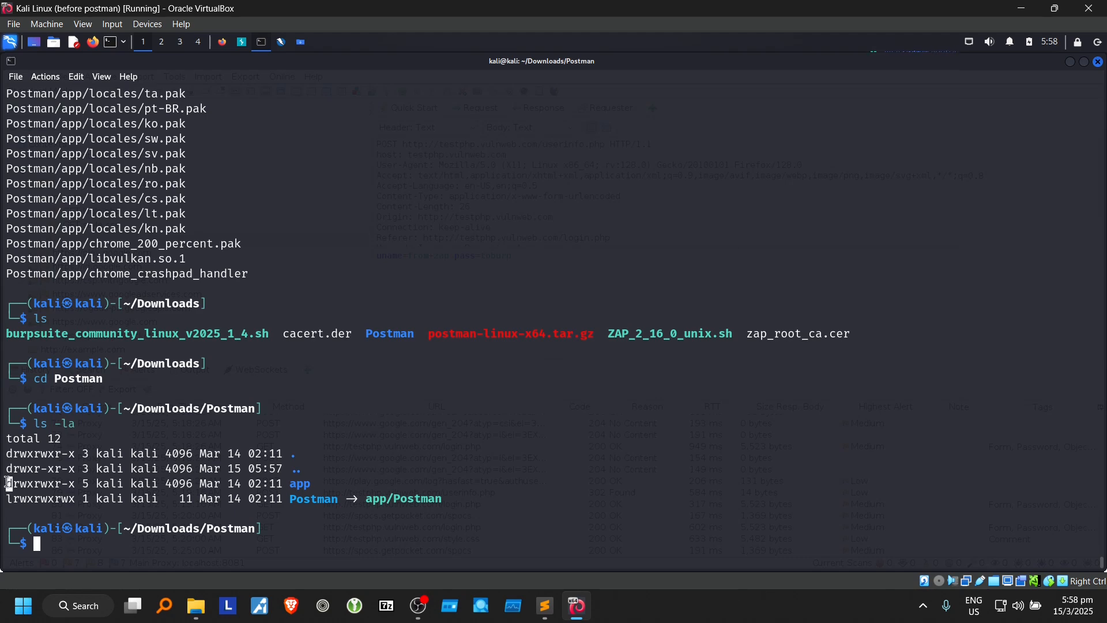
{"action": "left_click", "coordinate": [305, 484]}
{"action": "double_click", "coordinate": [301, 483]}
{"action": "left_click", "coordinate": [221, 554]}
Step: Launch Postman from its extracted directory by running ./Postman
{"action": "type", "text": "./"}
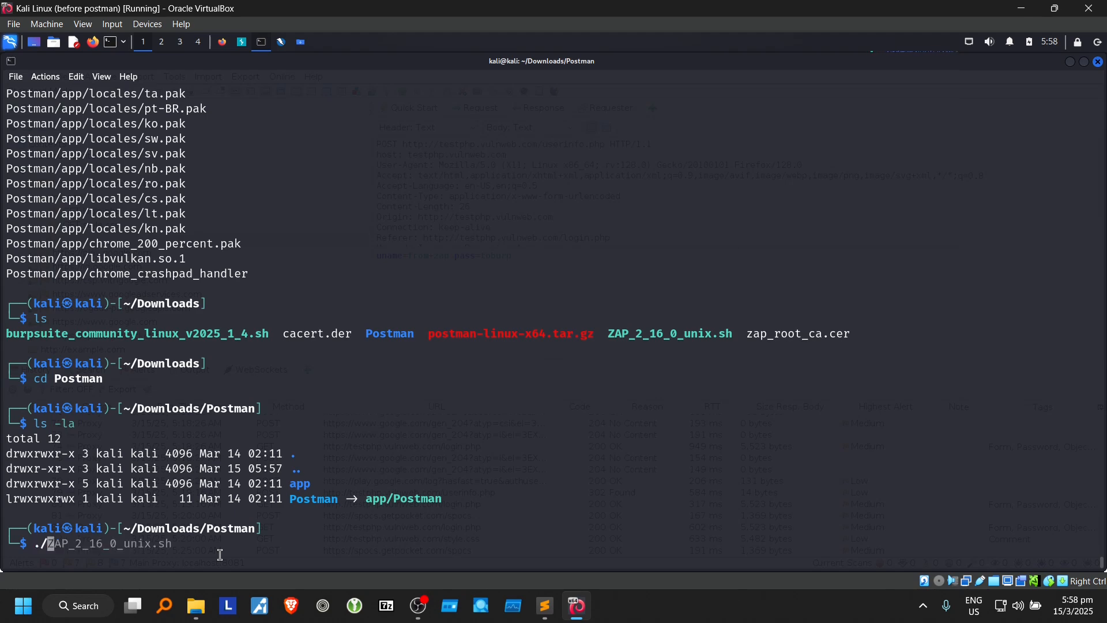
{"action": "type", "text": "Po"}
{"action": "key", "text": "Tab"}
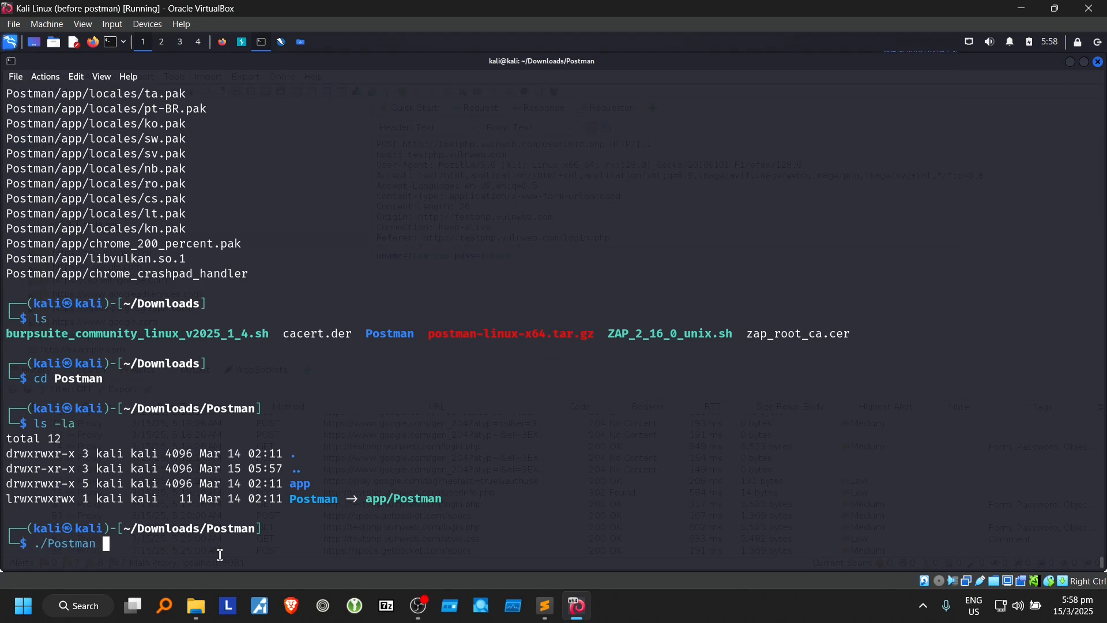
{"action": "key", "text": "Return"}
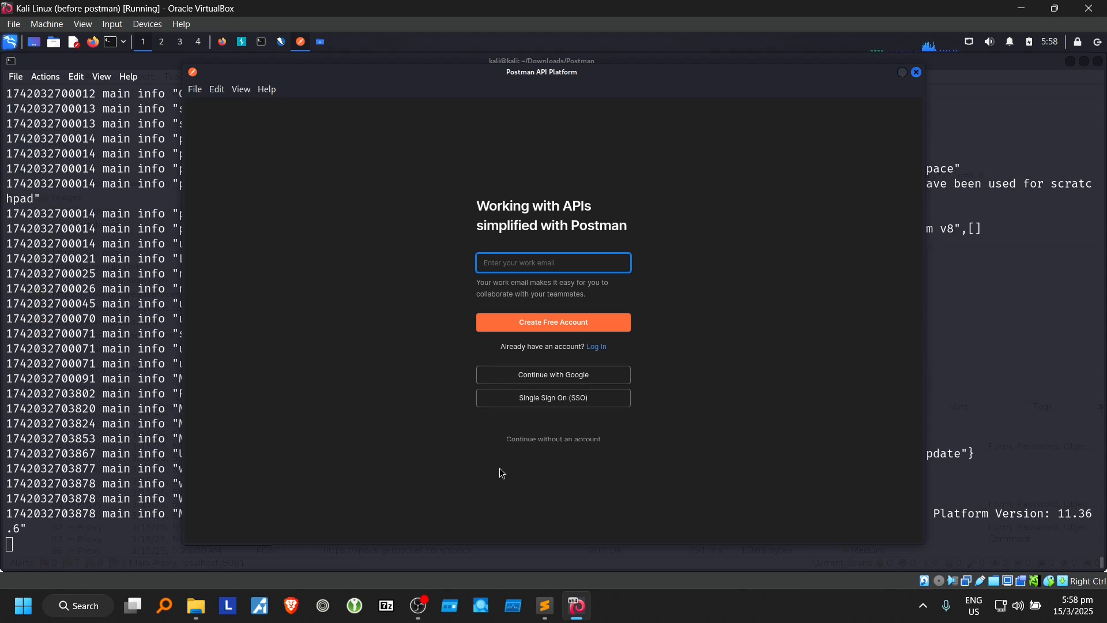
Step: Continue in Postman without an account, open the Lightweight API Client and maximize the window
{"action": "left_click", "coordinate": [542, 440]}
{"action": "left_click", "coordinate": [646, 432]}
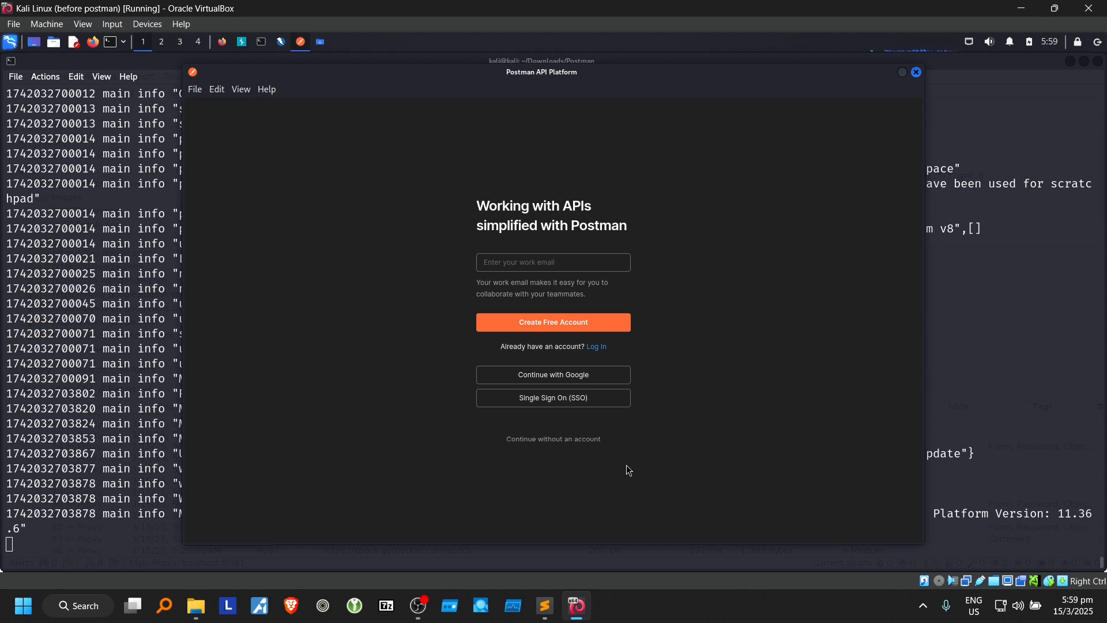
{"action": "left_click", "coordinate": [584, 440]}
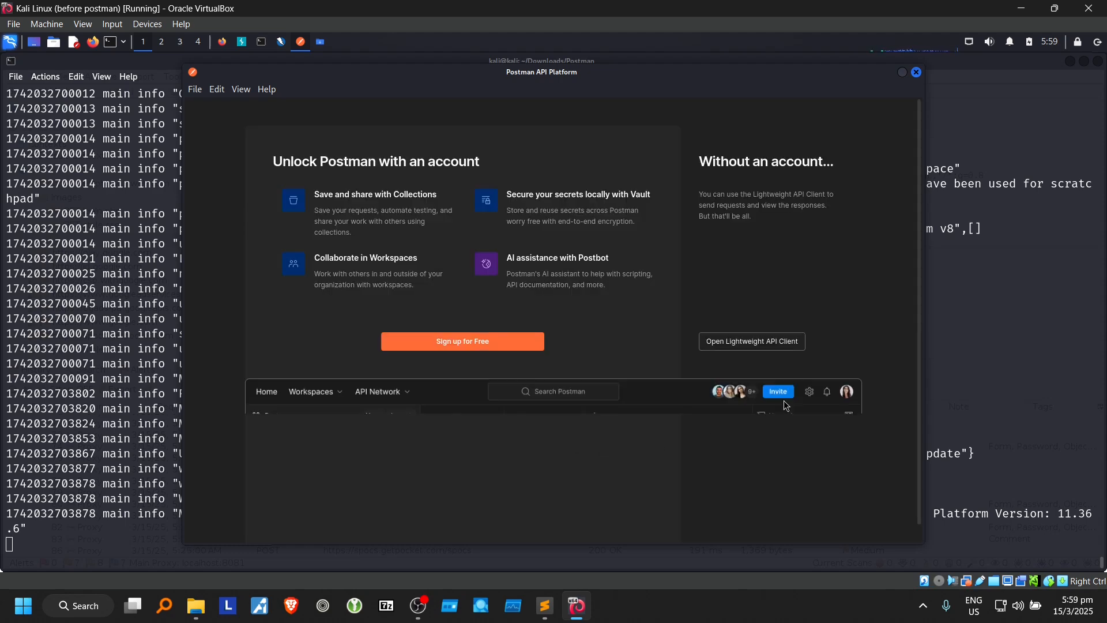
{"action": "left_click", "coordinate": [768, 345]}
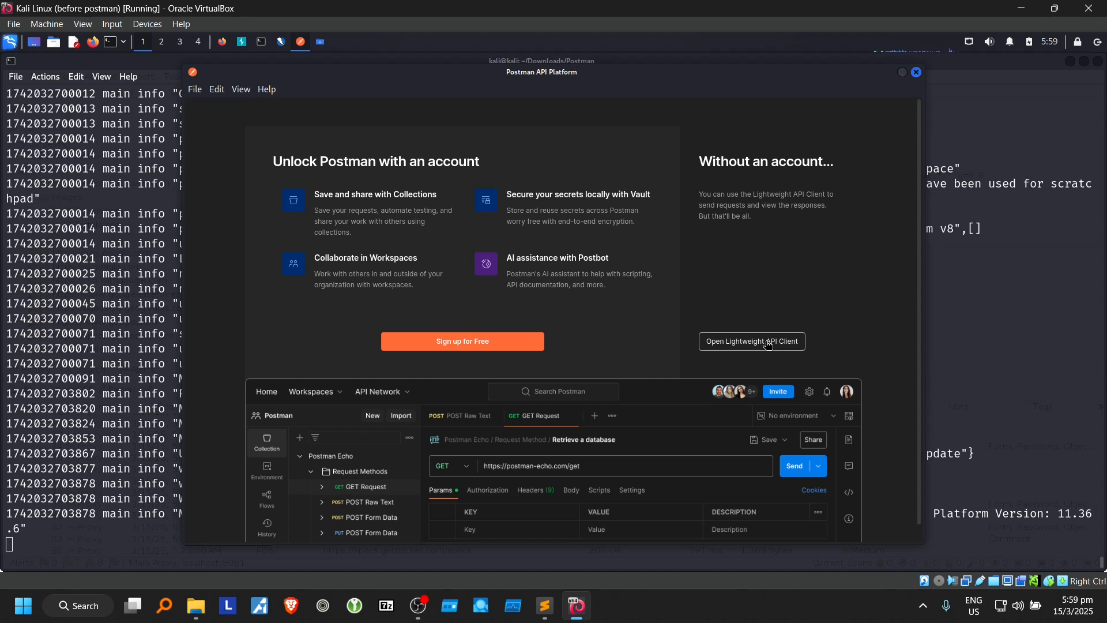
{"action": "left_click", "coordinate": [902, 72]}
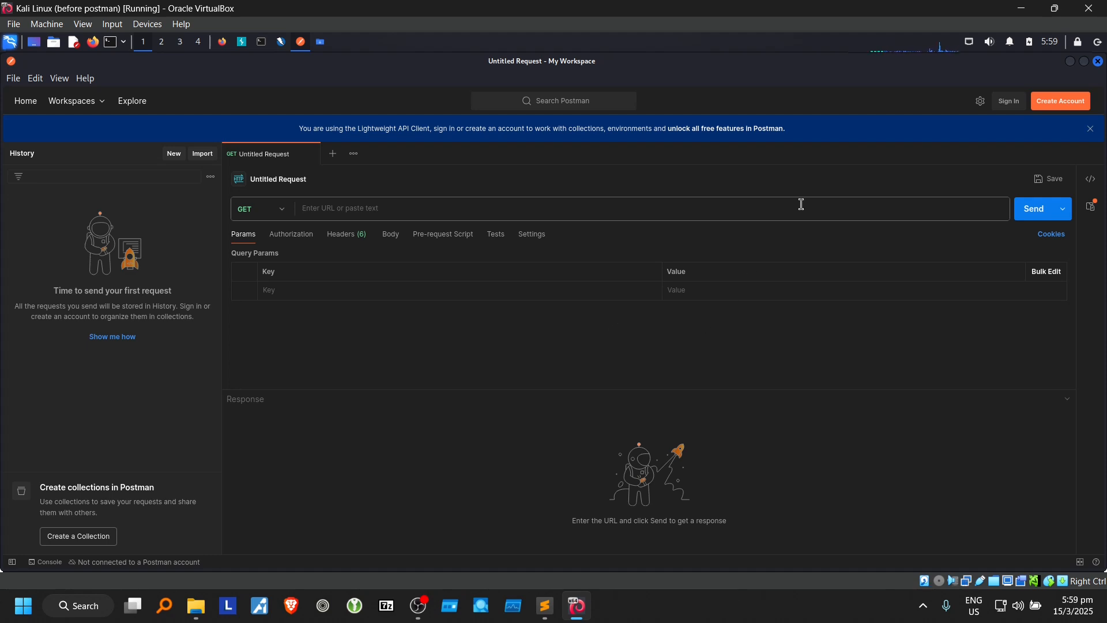
Step: Open Postman's proxy settings and enable a custom proxy configuration for sending requests
{"action": "left_click", "coordinate": [980, 108]}
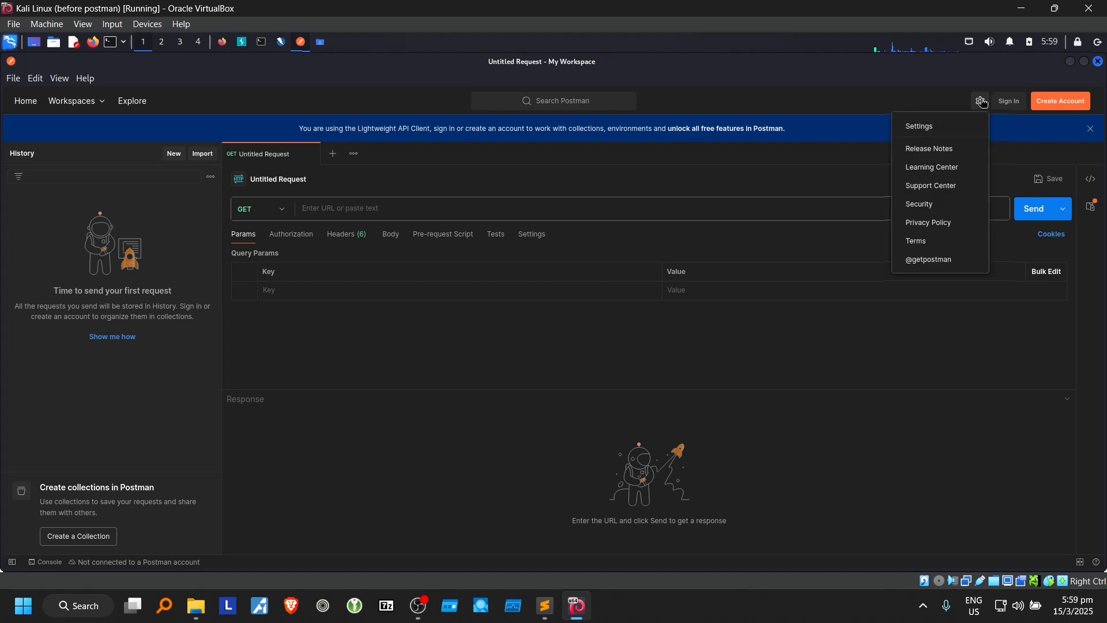
{"action": "left_click", "coordinate": [923, 129]}
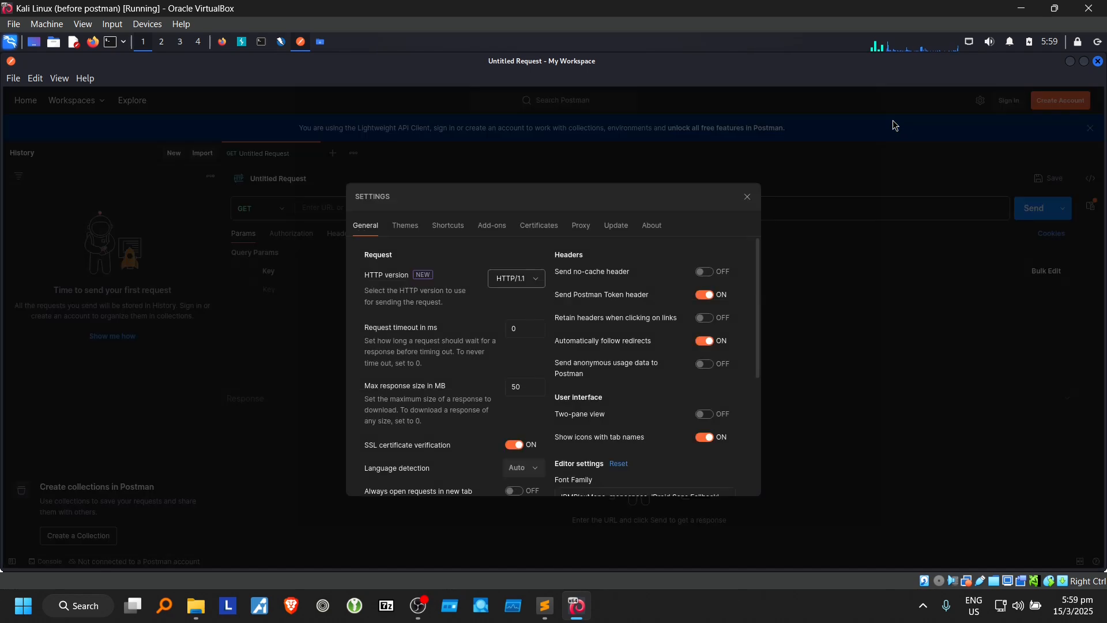
{"action": "left_click", "coordinate": [588, 226]}
{"action": "scroll", "coordinate": [422, 420], "scroll_direction": "down", "scroll_amount": 2}
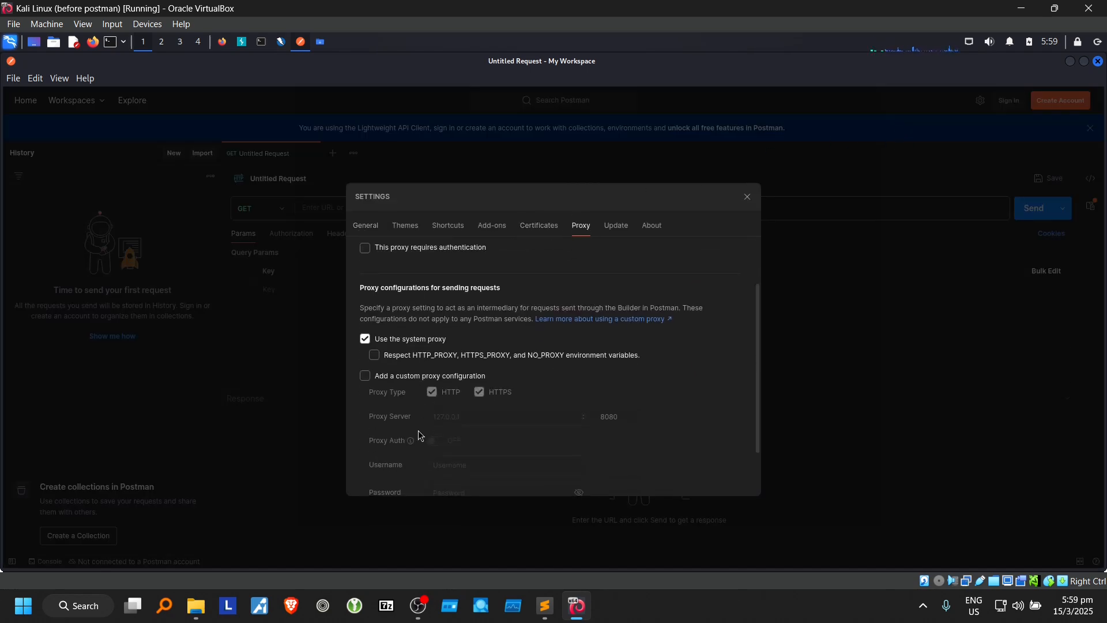
{"action": "left_click", "coordinate": [365, 375]}
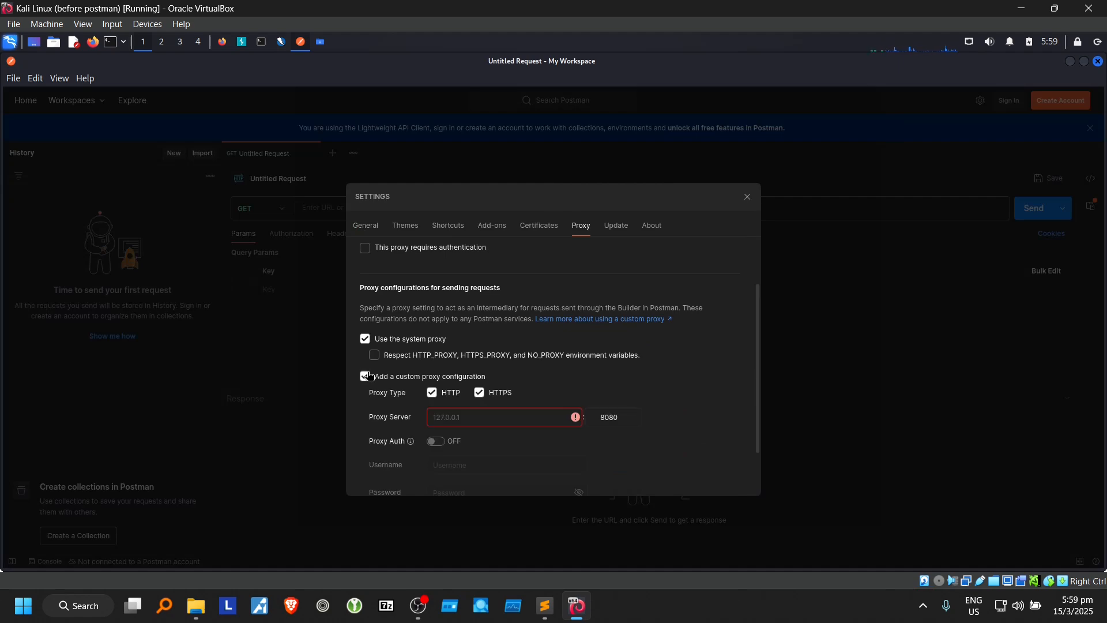
Step: Set the custom proxy server to 127.0.0.1 and its port to 8081
{"action": "left_click", "coordinate": [456, 416]}
{"action": "type", "text": "12."}
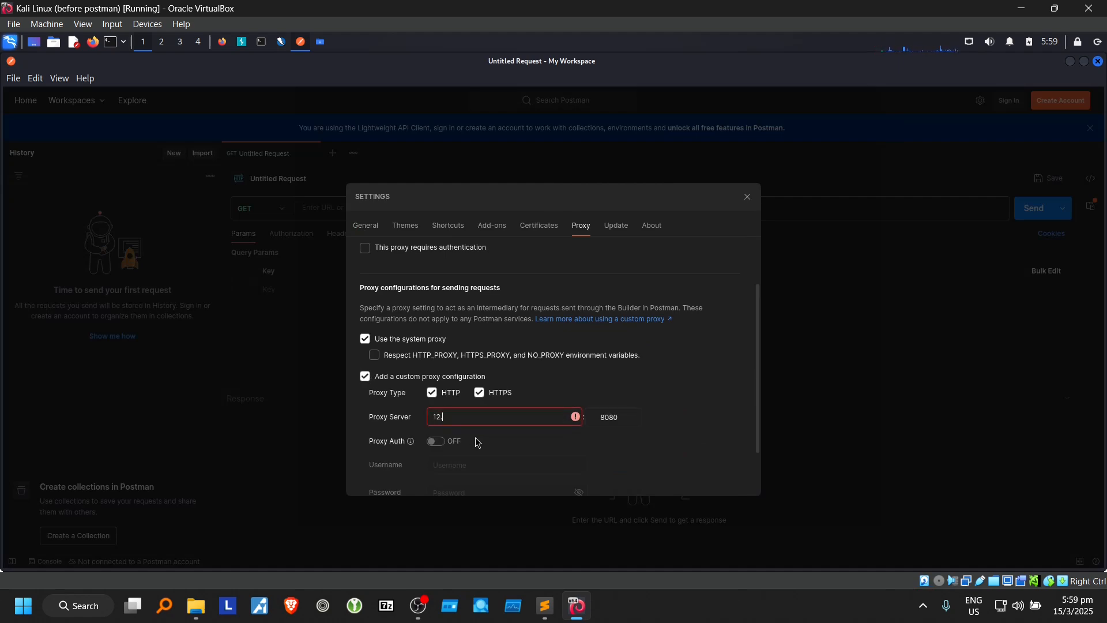
{"action": "type", "text": "7.0.0."}
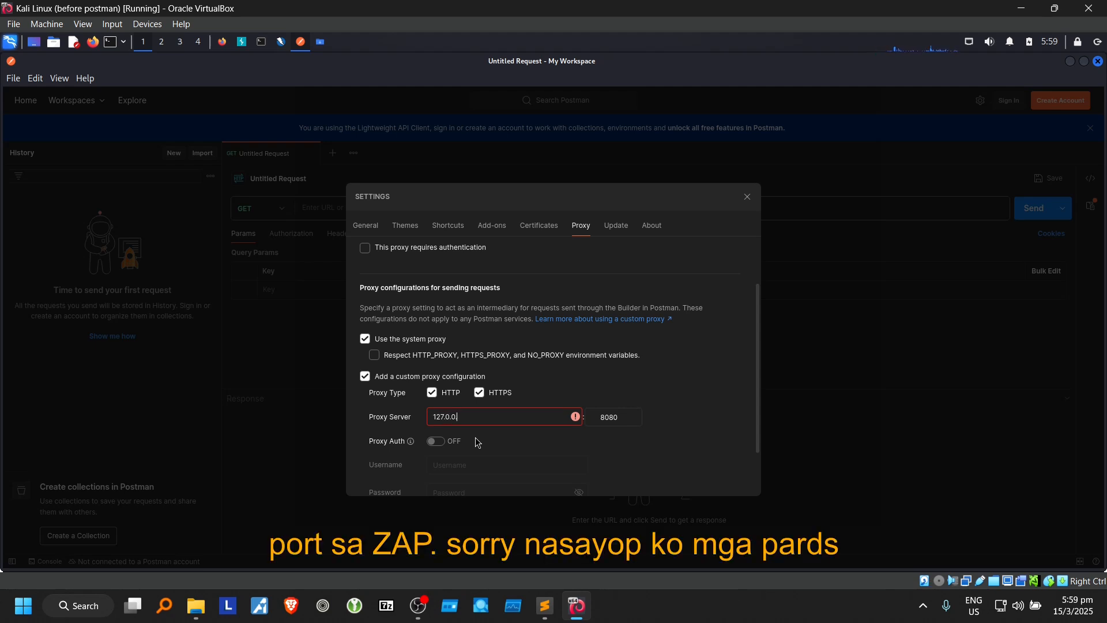
{"action": "type", "text": "1"}
{"action": "key", "text": "Tab"}
{"action": "type", "text": "8081"}
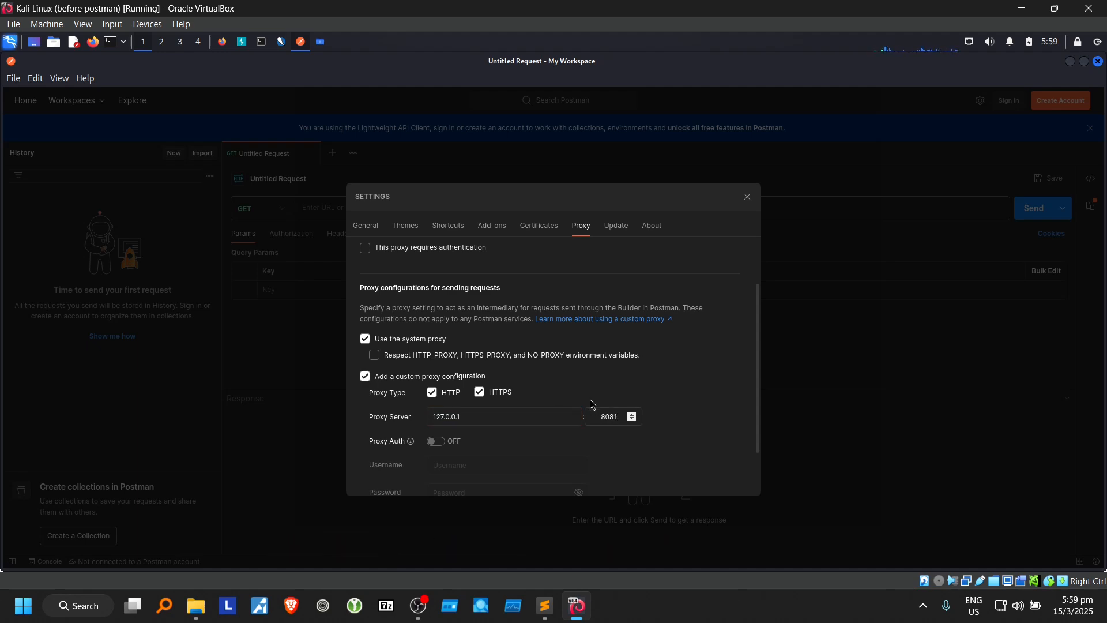
Step: View Postman's certificate settings and go back to the custom proxy configuration
{"action": "left_click", "coordinate": [539, 228]}
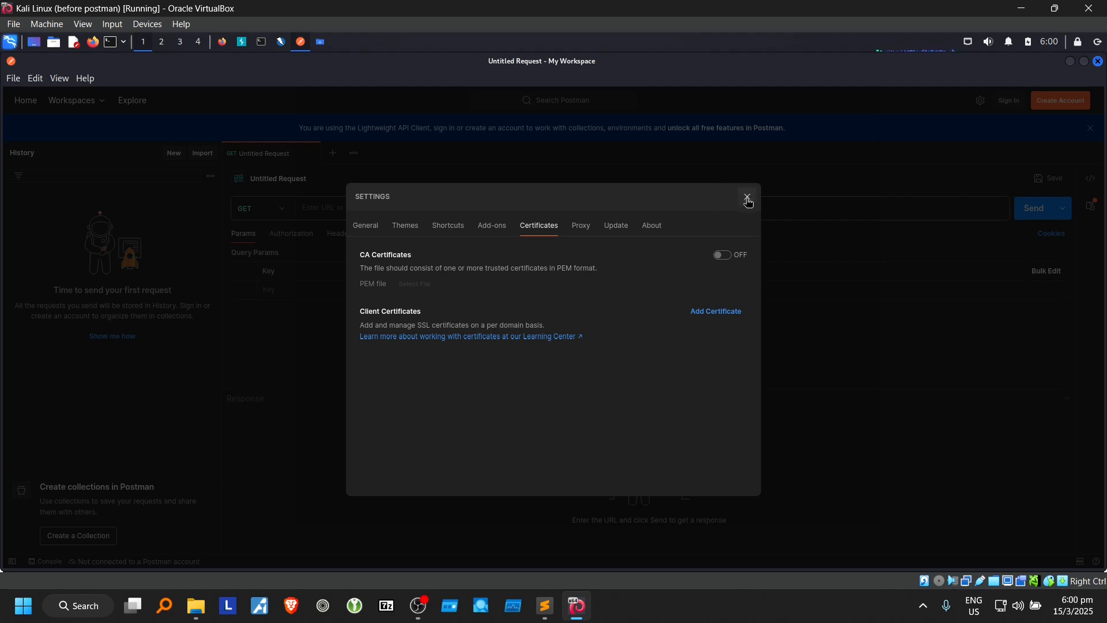
{"action": "left_click", "coordinate": [580, 233]}
{"action": "scroll", "coordinate": [524, 416], "scroll_direction": "down", "scroll_amount": 2}
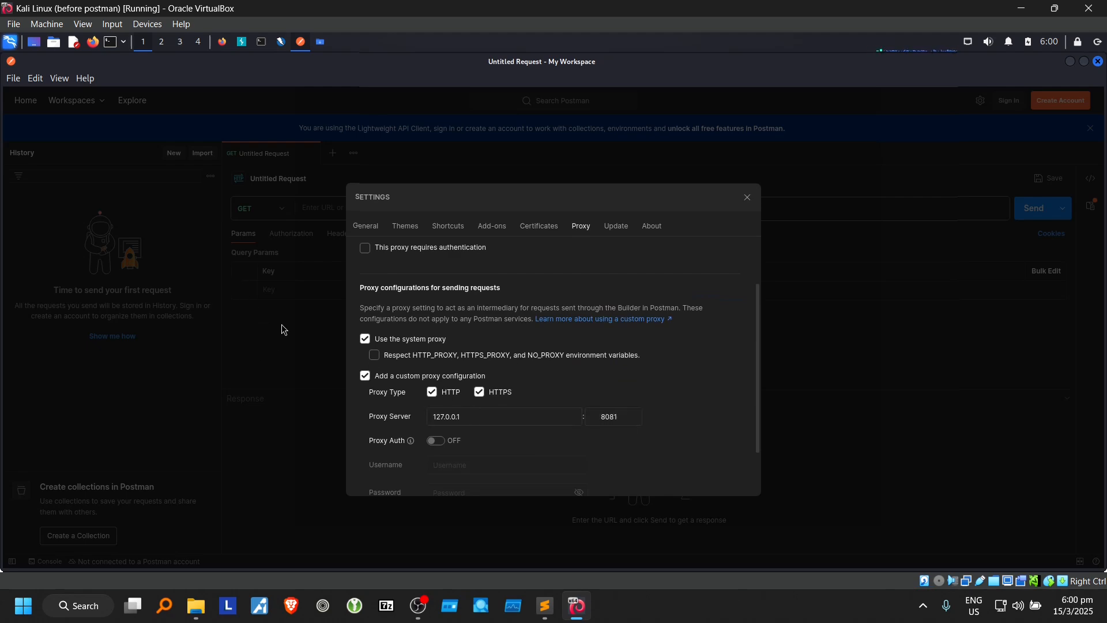
Step: Switch between the ZAP, Postman and Burp Suite windows to review the proxy chain
{"action": "left_click", "coordinate": [282, 43]}
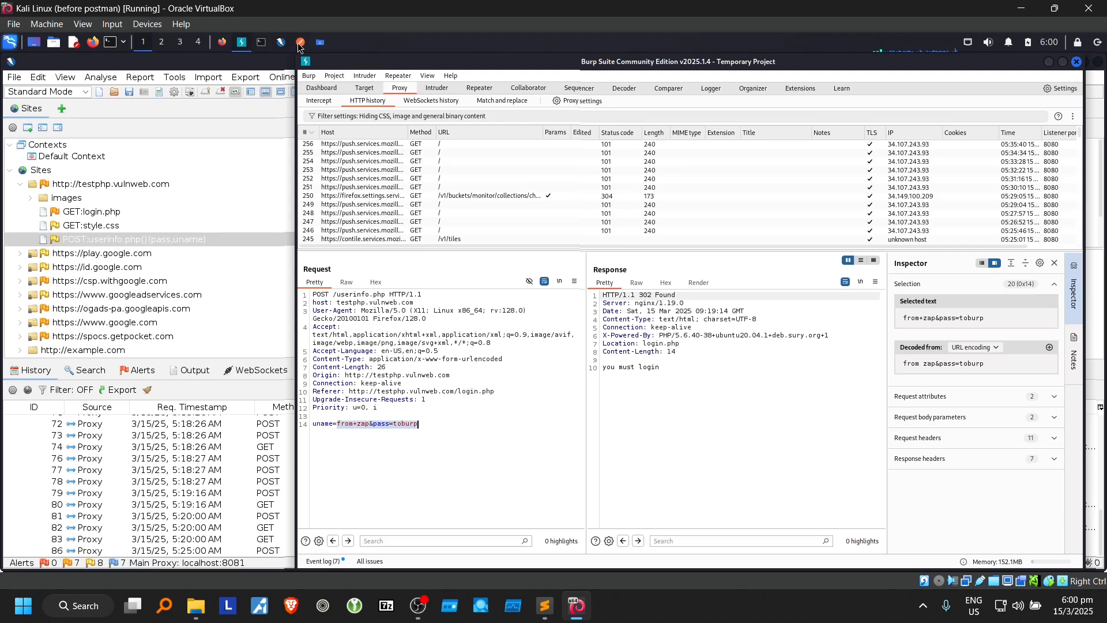
{"action": "left_click", "coordinate": [301, 42]}
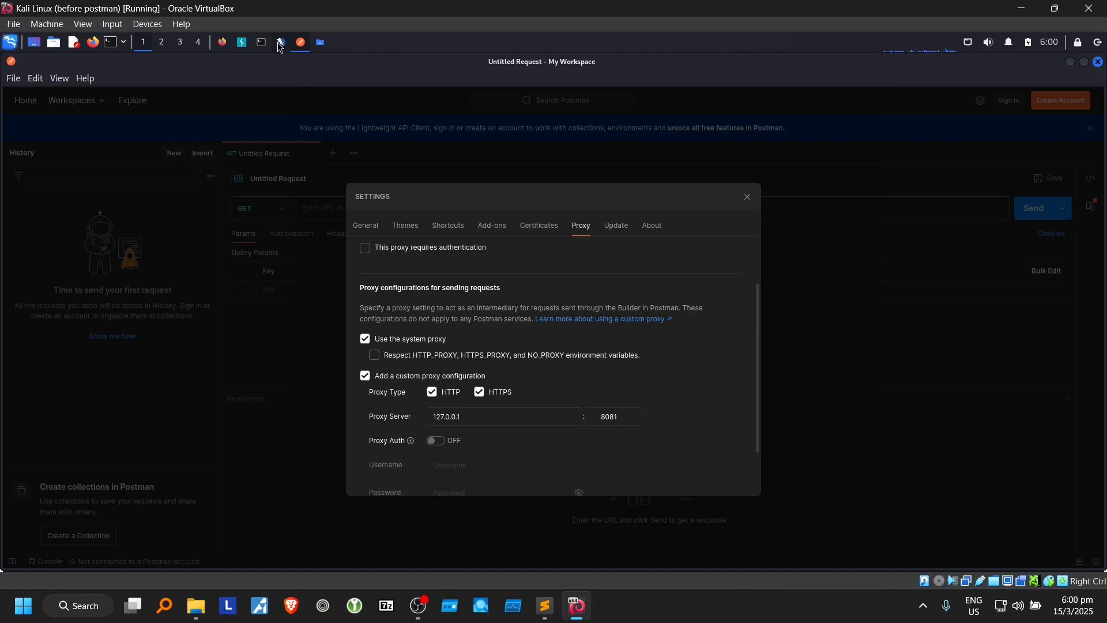
{"action": "left_click", "coordinate": [283, 44]}
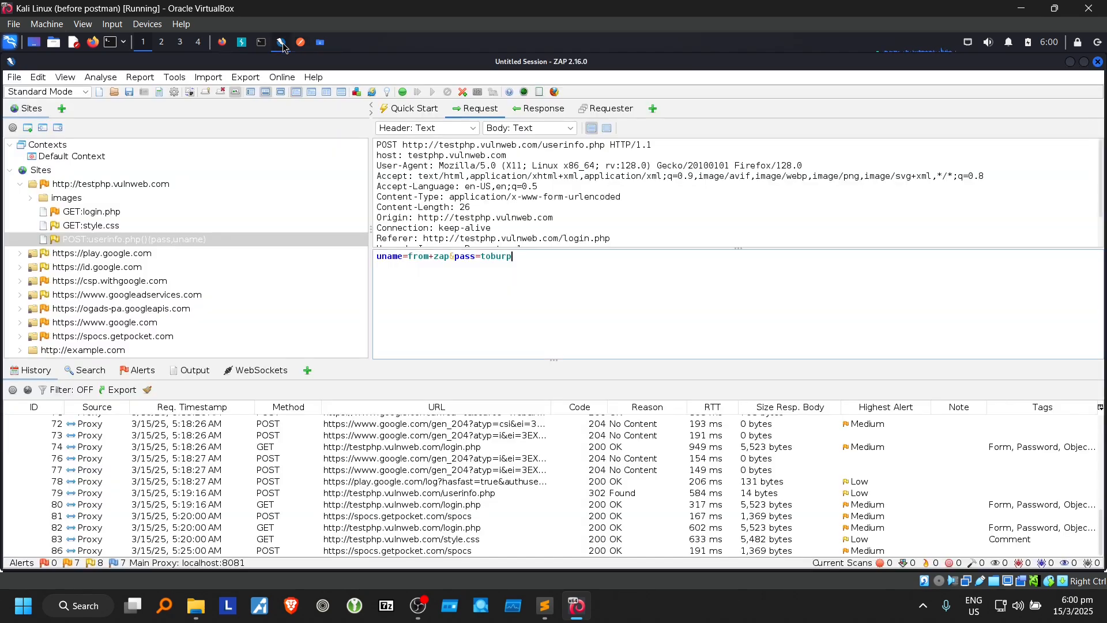
{"action": "left_click", "coordinate": [241, 46]}
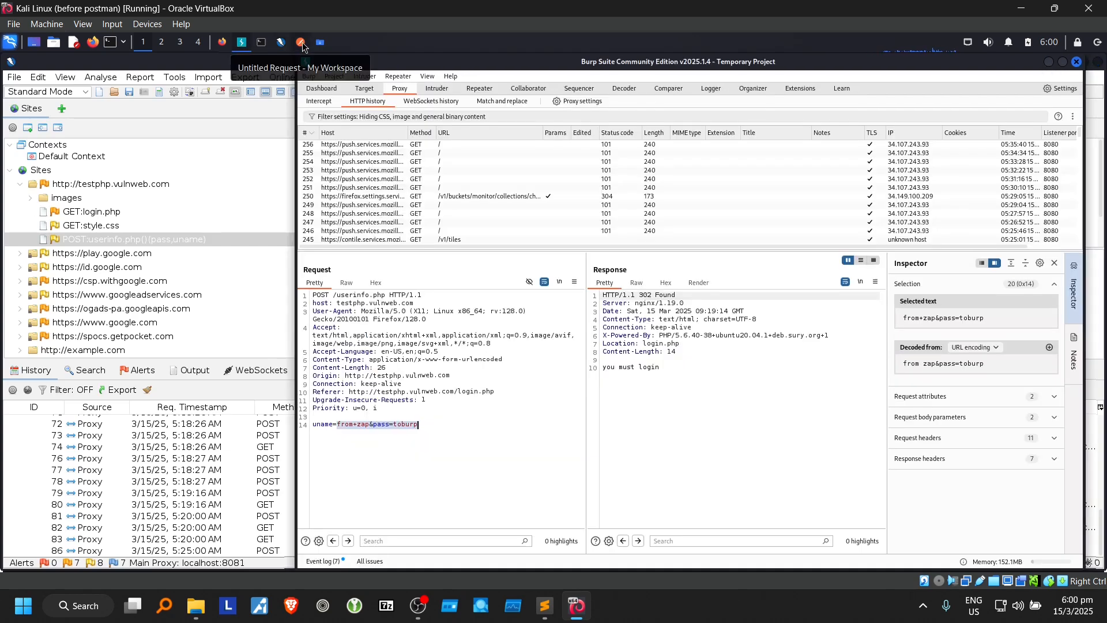
Step: Return to Postman, review the rest of the custom proxy configuration and close the settings
{"action": "left_click", "coordinate": [300, 46]}
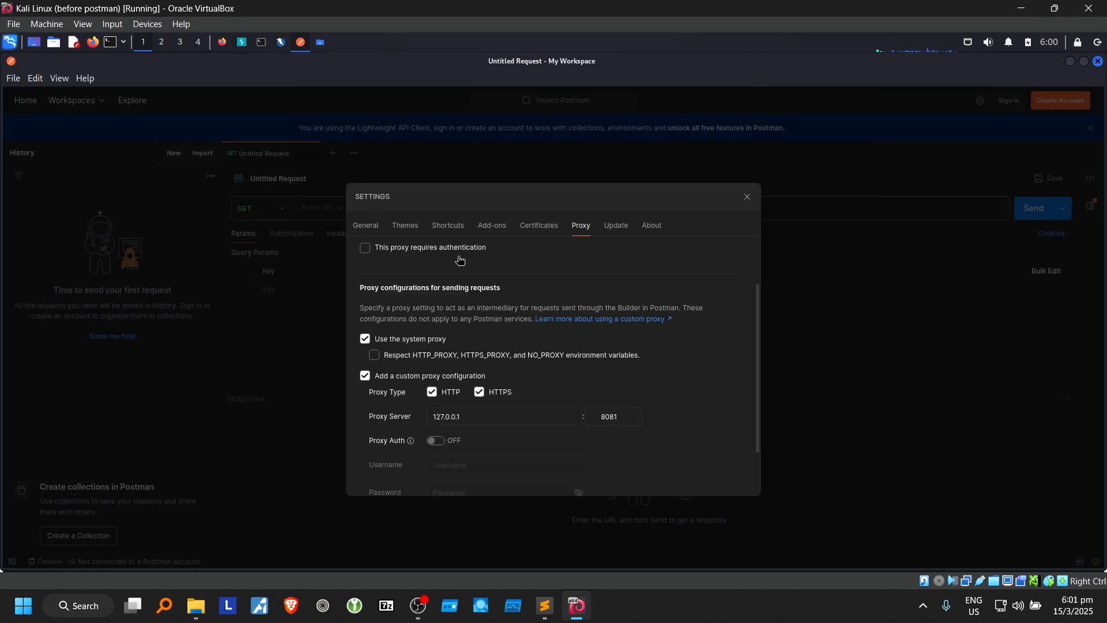
{"action": "scroll", "coordinate": [745, 377], "scroll_direction": "down", "scroll_amount": 2}
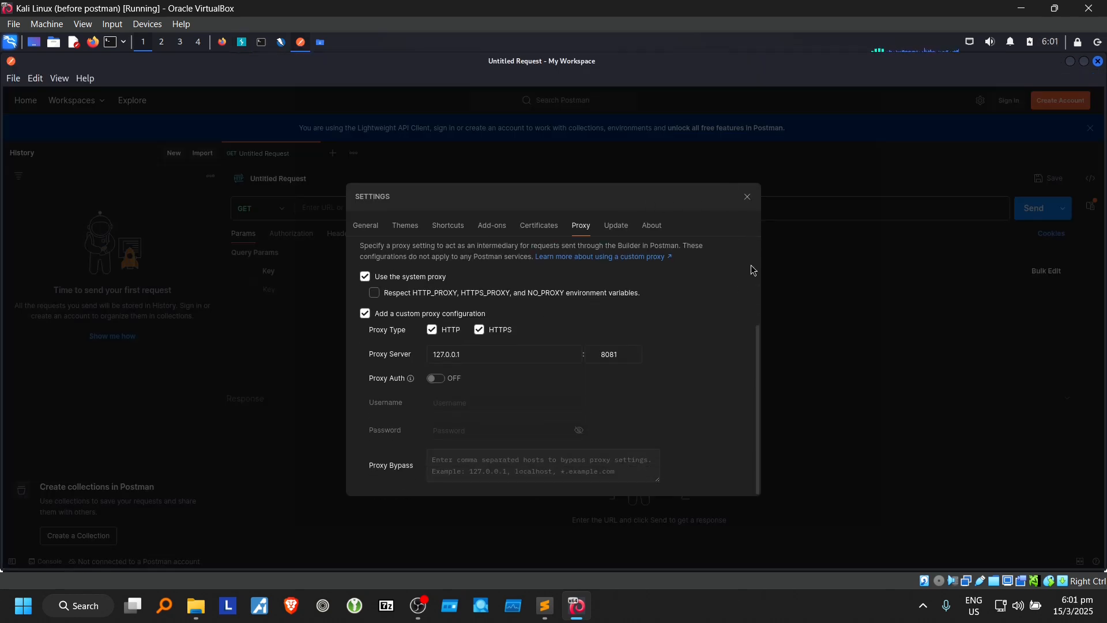
{"action": "left_click", "coordinate": [748, 197]}
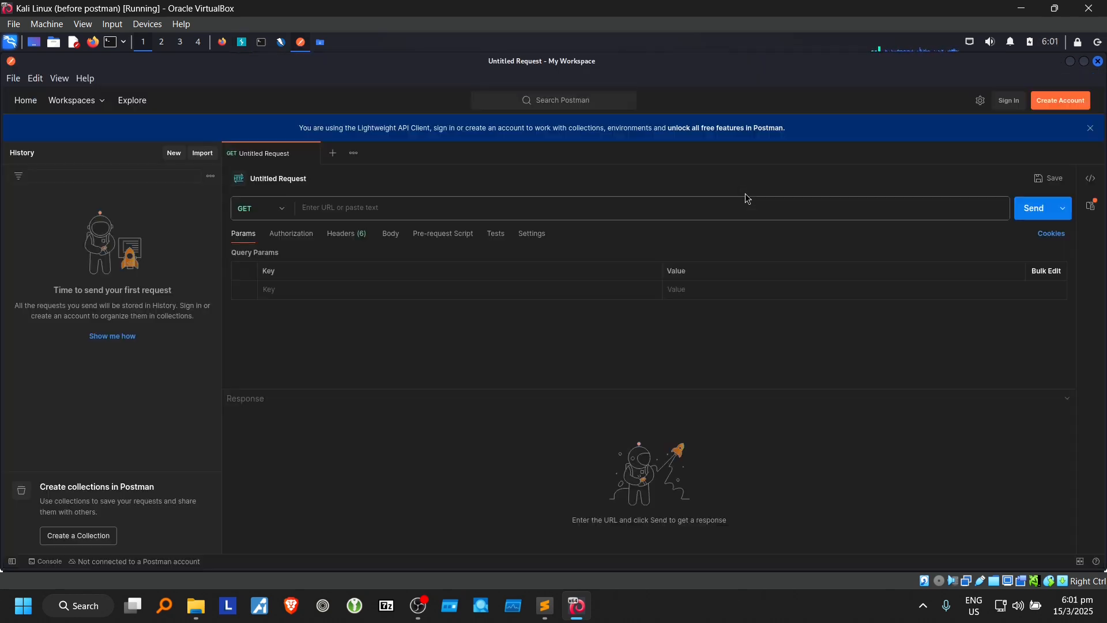